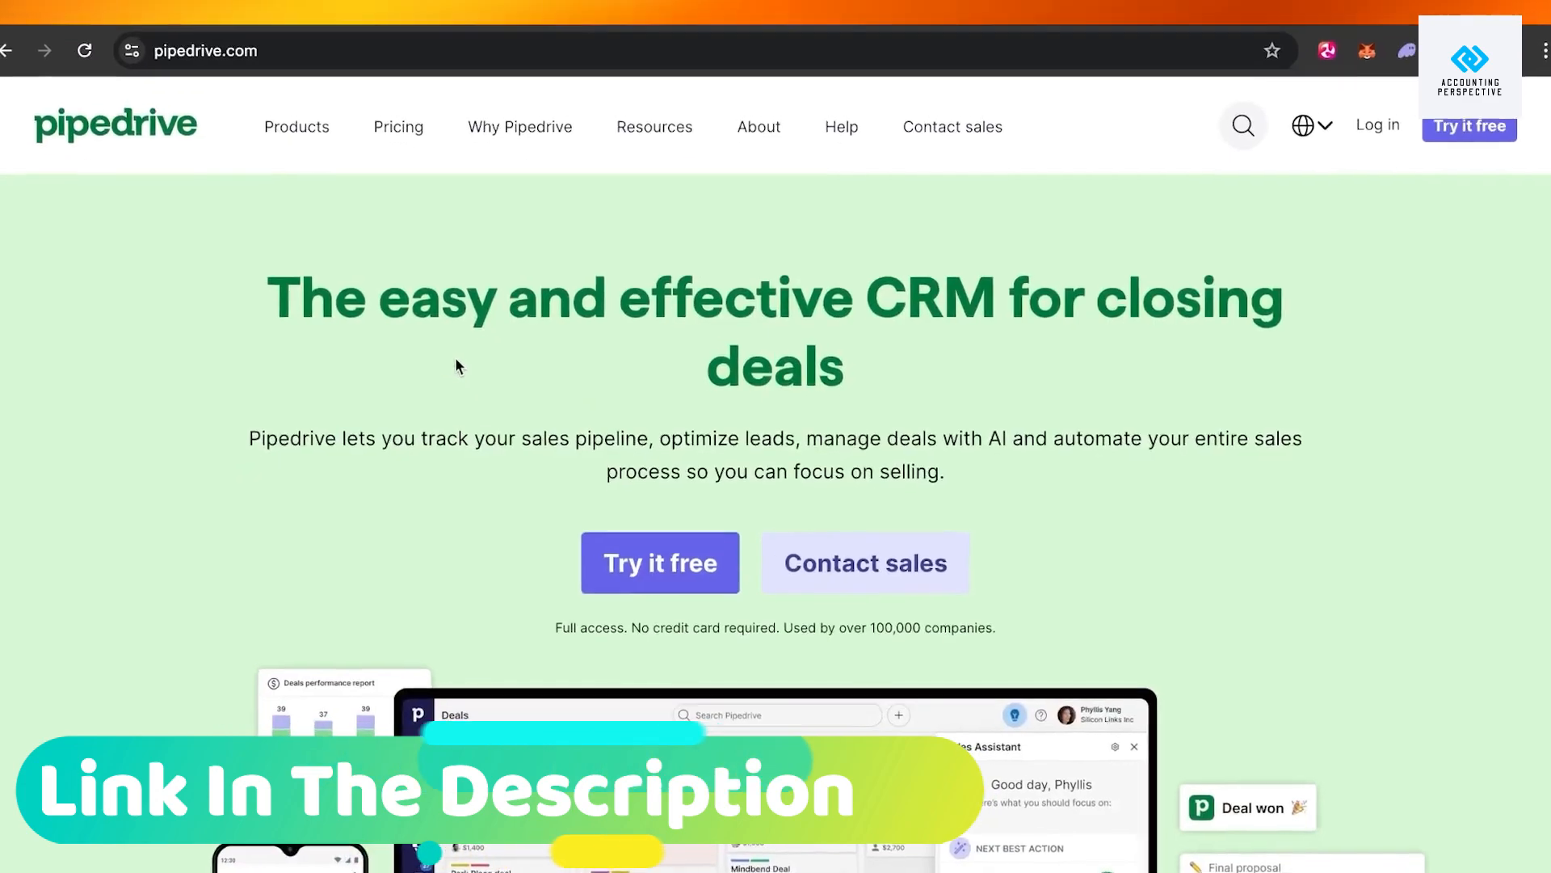
# Scroll up and down the pipedrive.com homepage to look over its CRM feature sections.
pyautogui.scroll(-3, 463, 369)
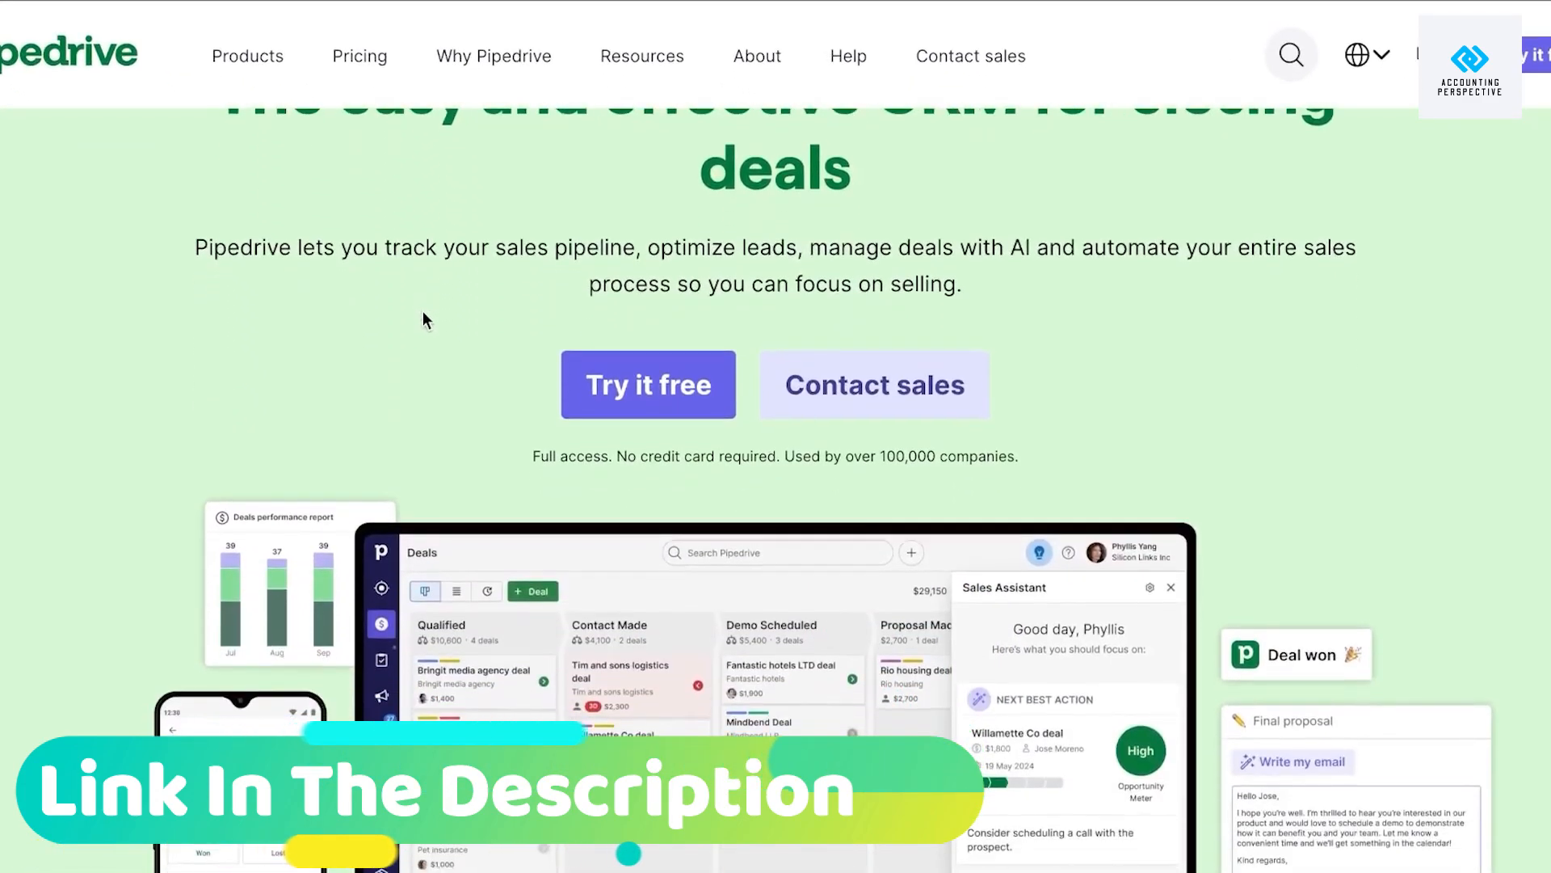
pyautogui.scroll(-3, 424, 320)
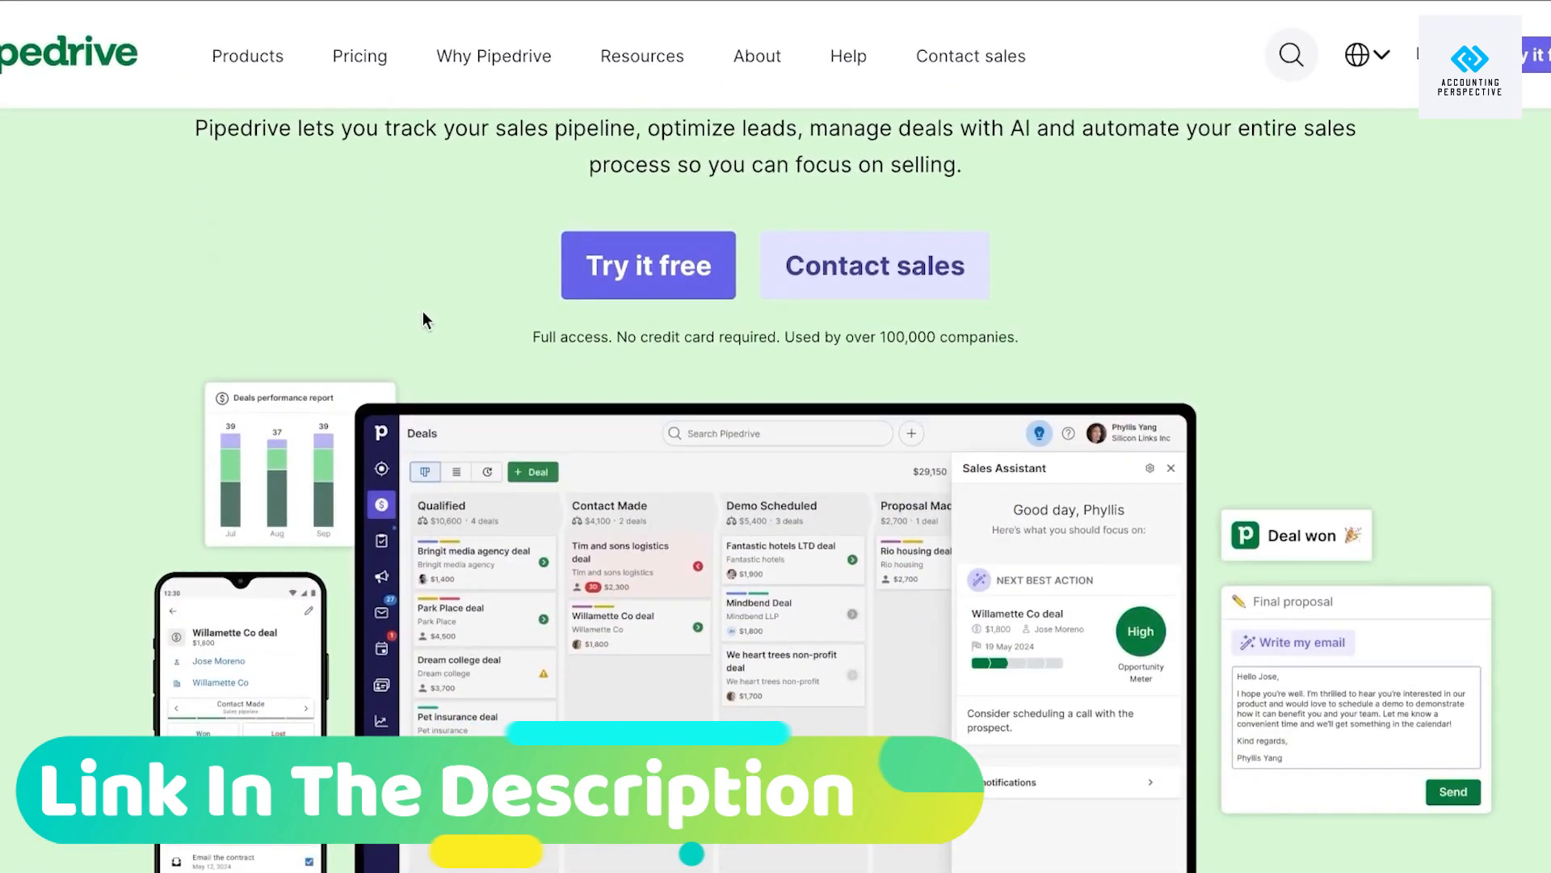
pyautogui.scroll(-2, 423, 320)
pyautogui.scroll(2, 423, 320)
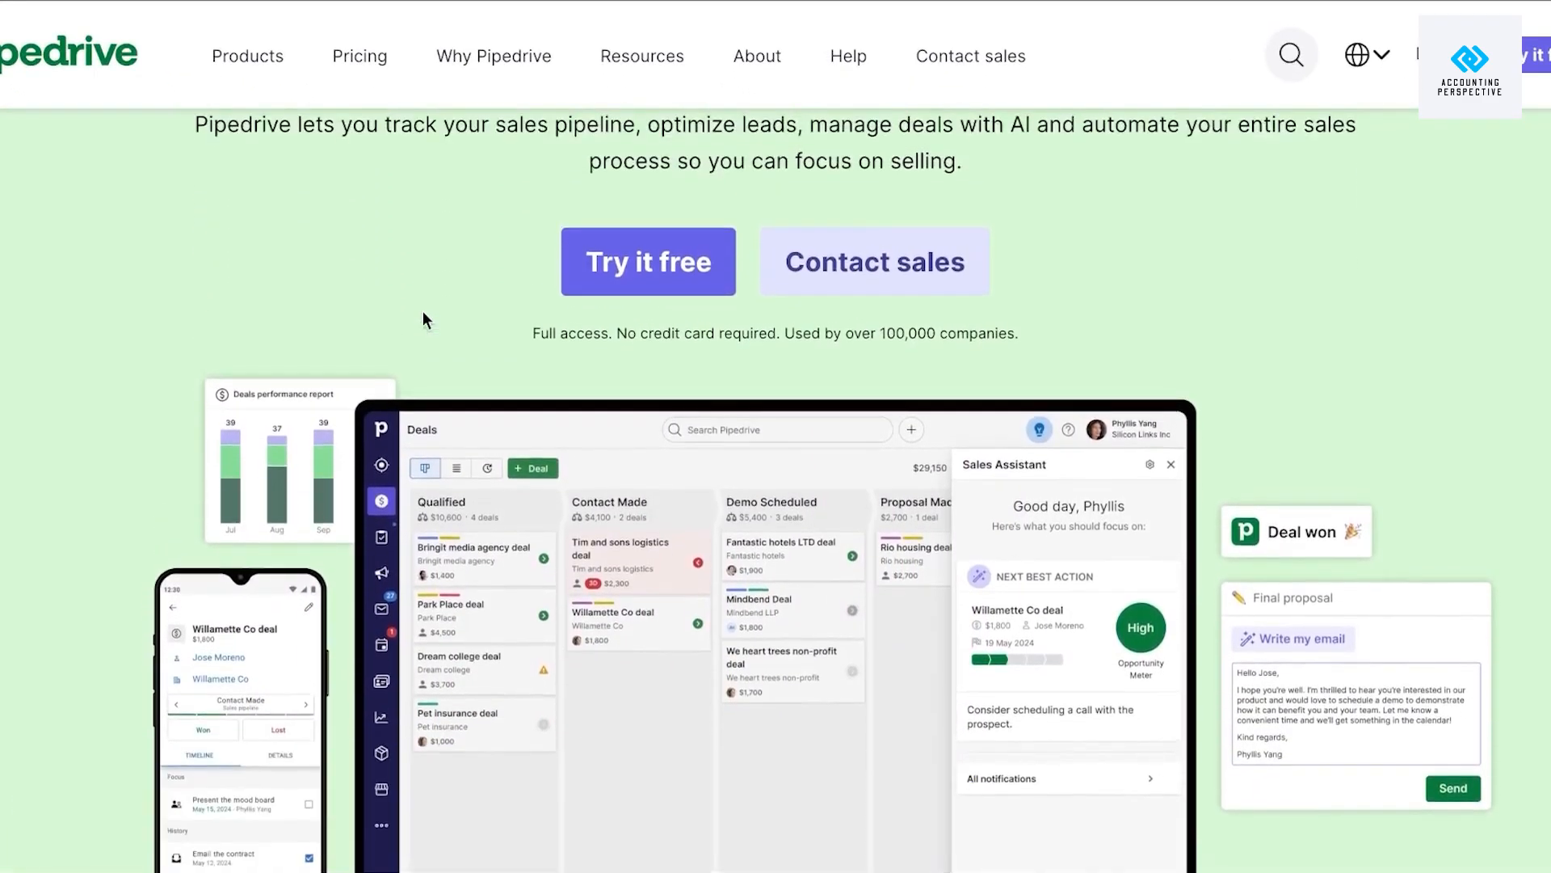
pyautogui.scroll(-6, 424, 313)
pyautogui.scroll(-15, 423, 320)
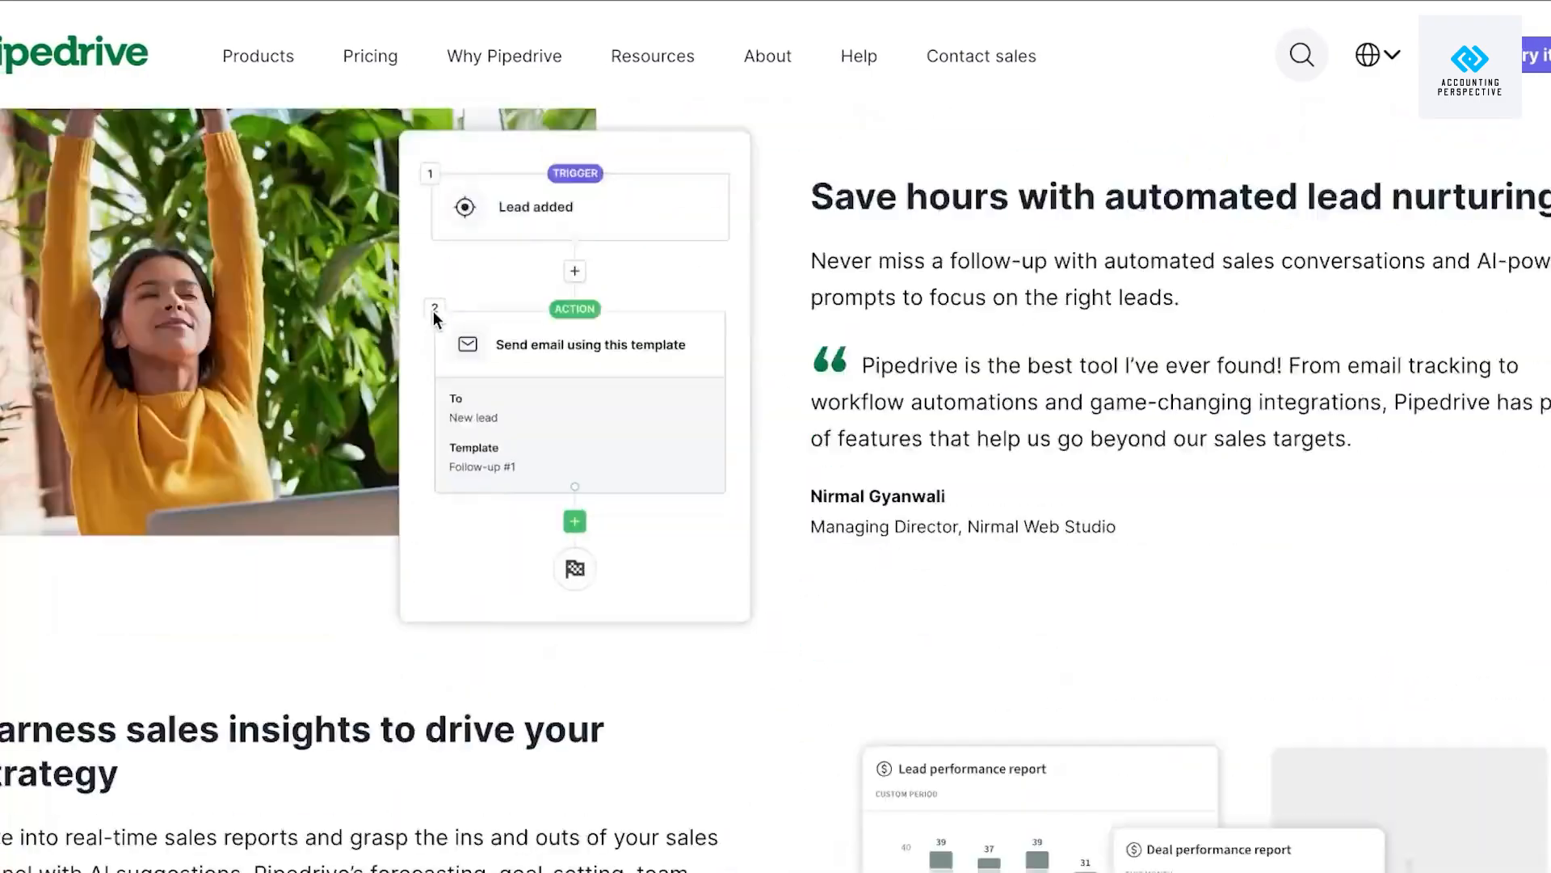
pyautogui.scroll(20, 475, 312)
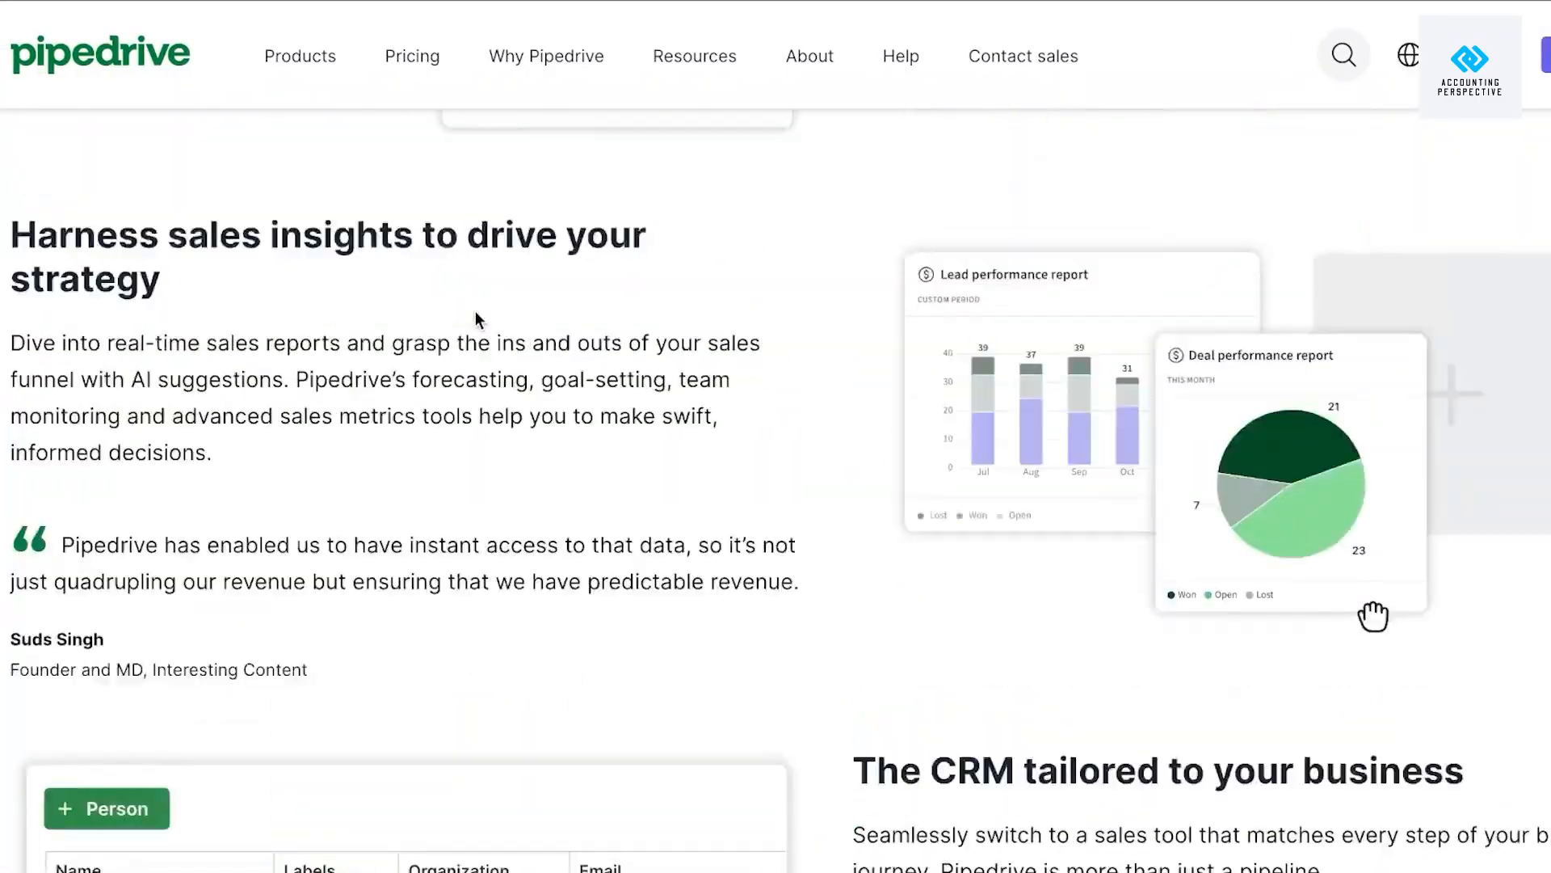
pyautogui.scroll(1, 475, 312)
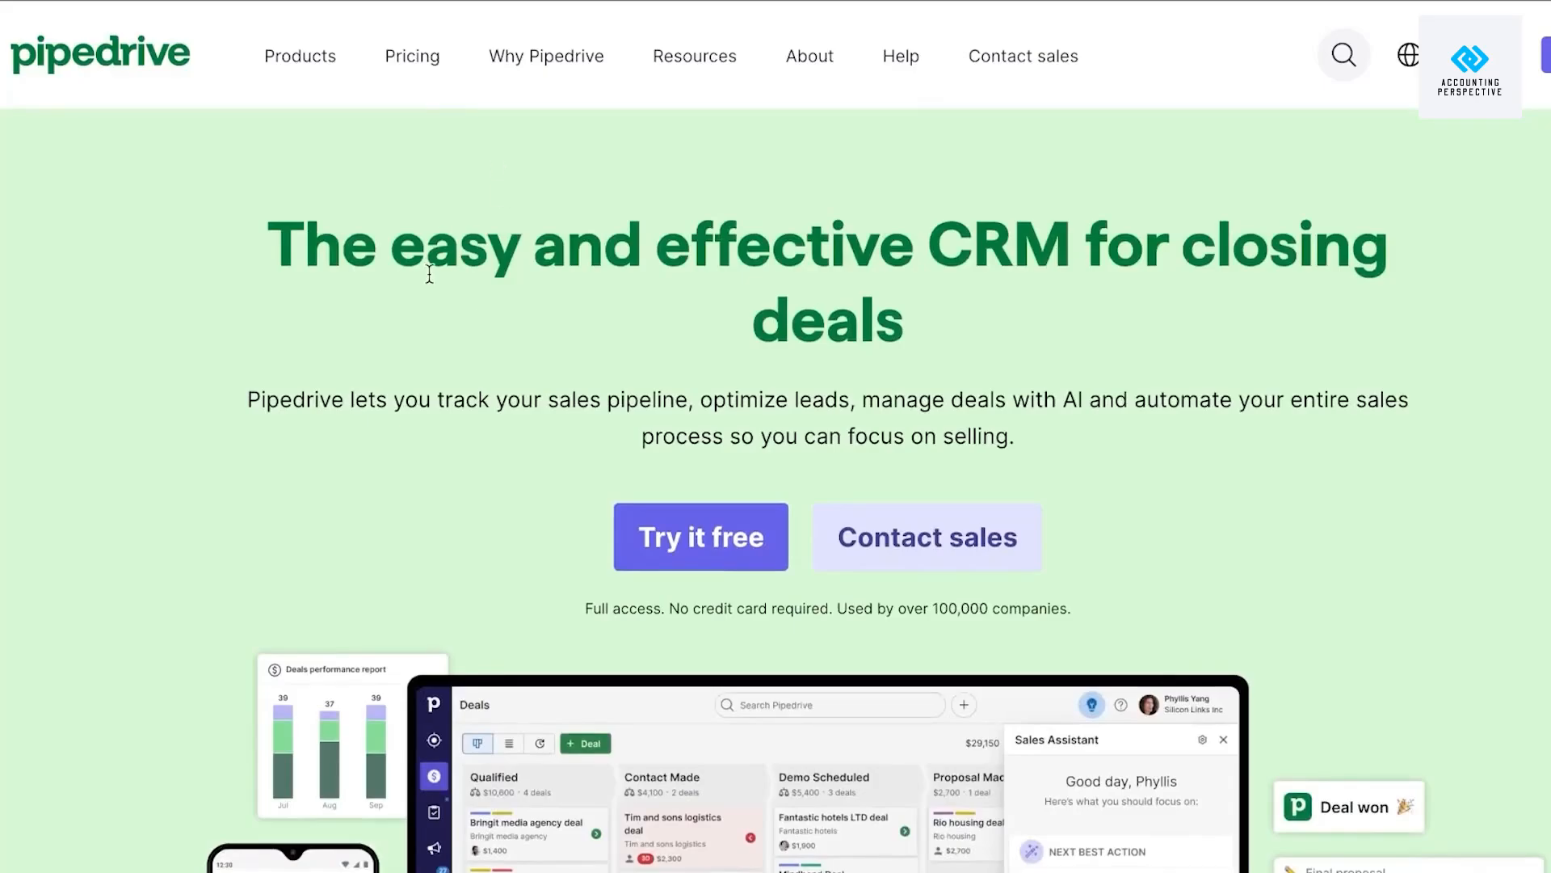
pyautogui.scroll(-10, 428, 273)
pyautogui.scroll(-20, 429, 281)
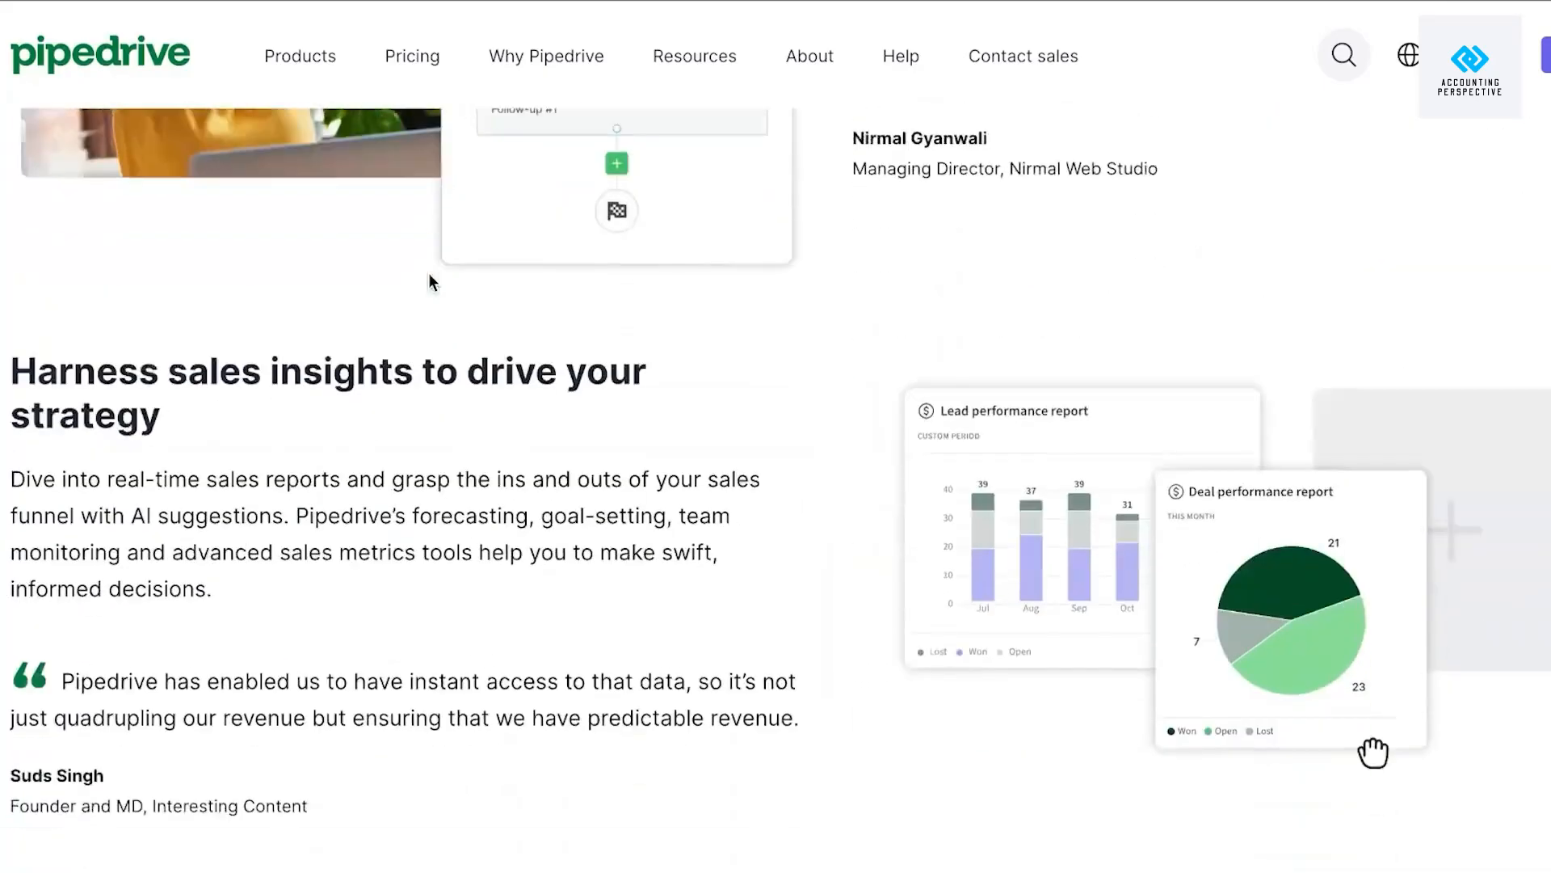
pyautogui.scroll(-10, 428, 281)
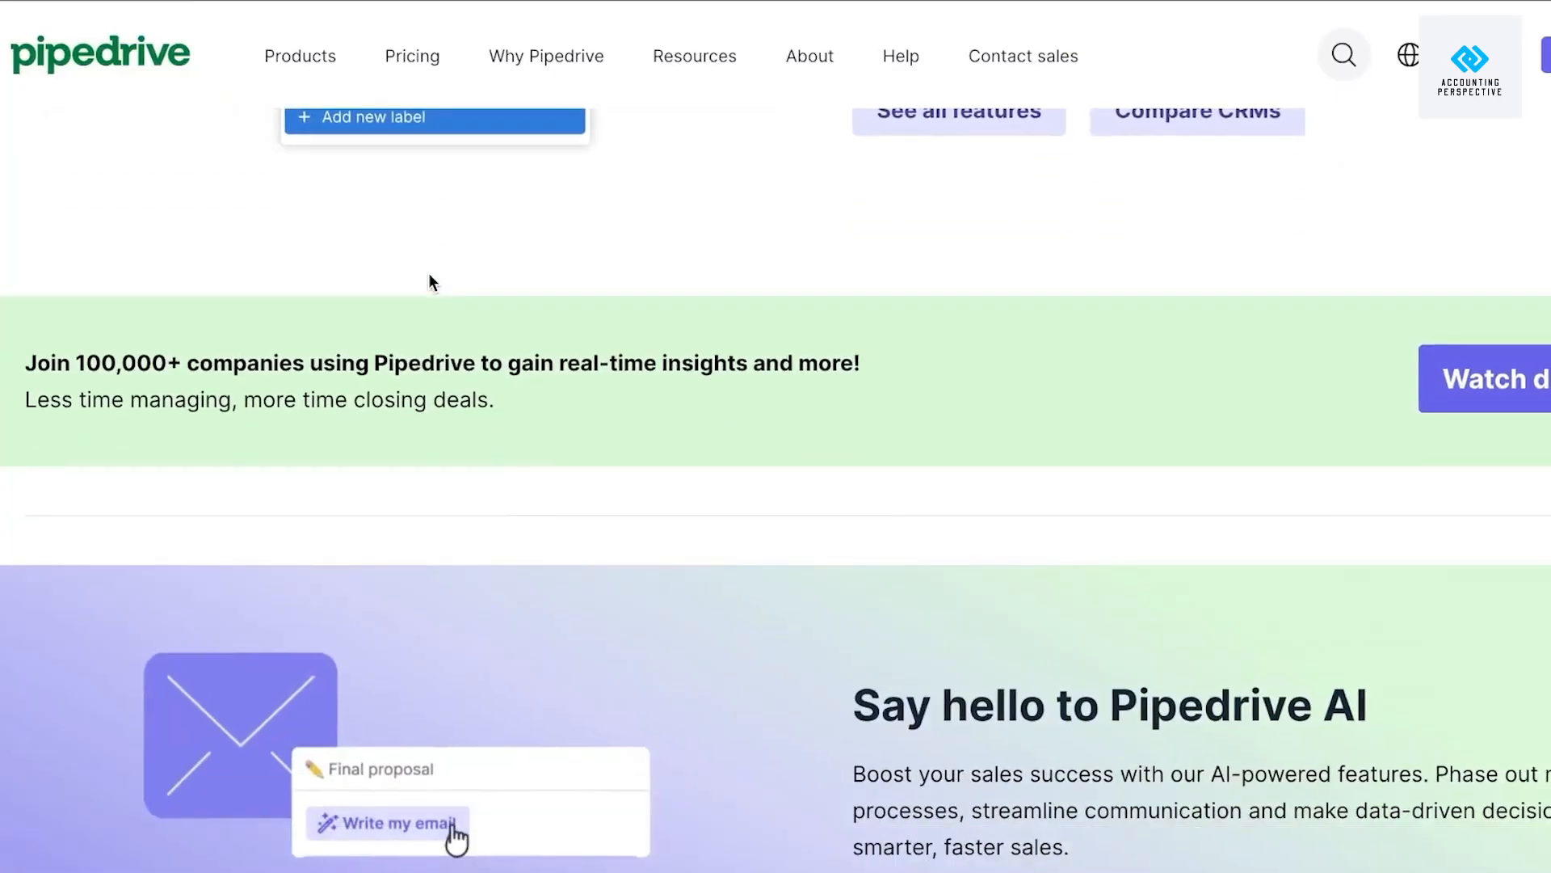
pyautogui.scroll(20, 430, 279)
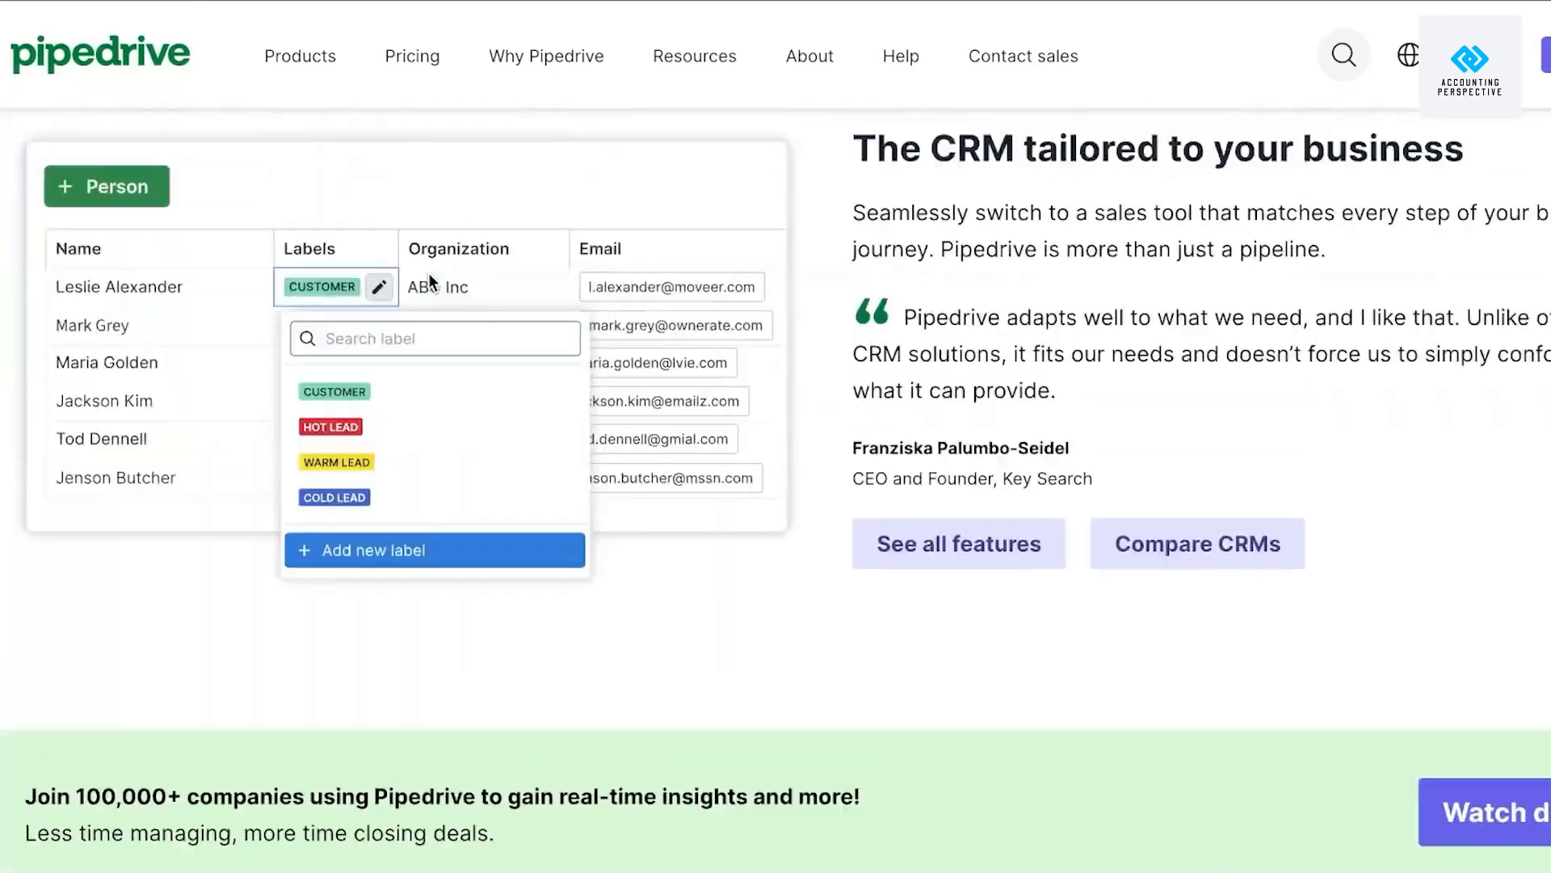
pyautogui.scroll(8, 428, 279)
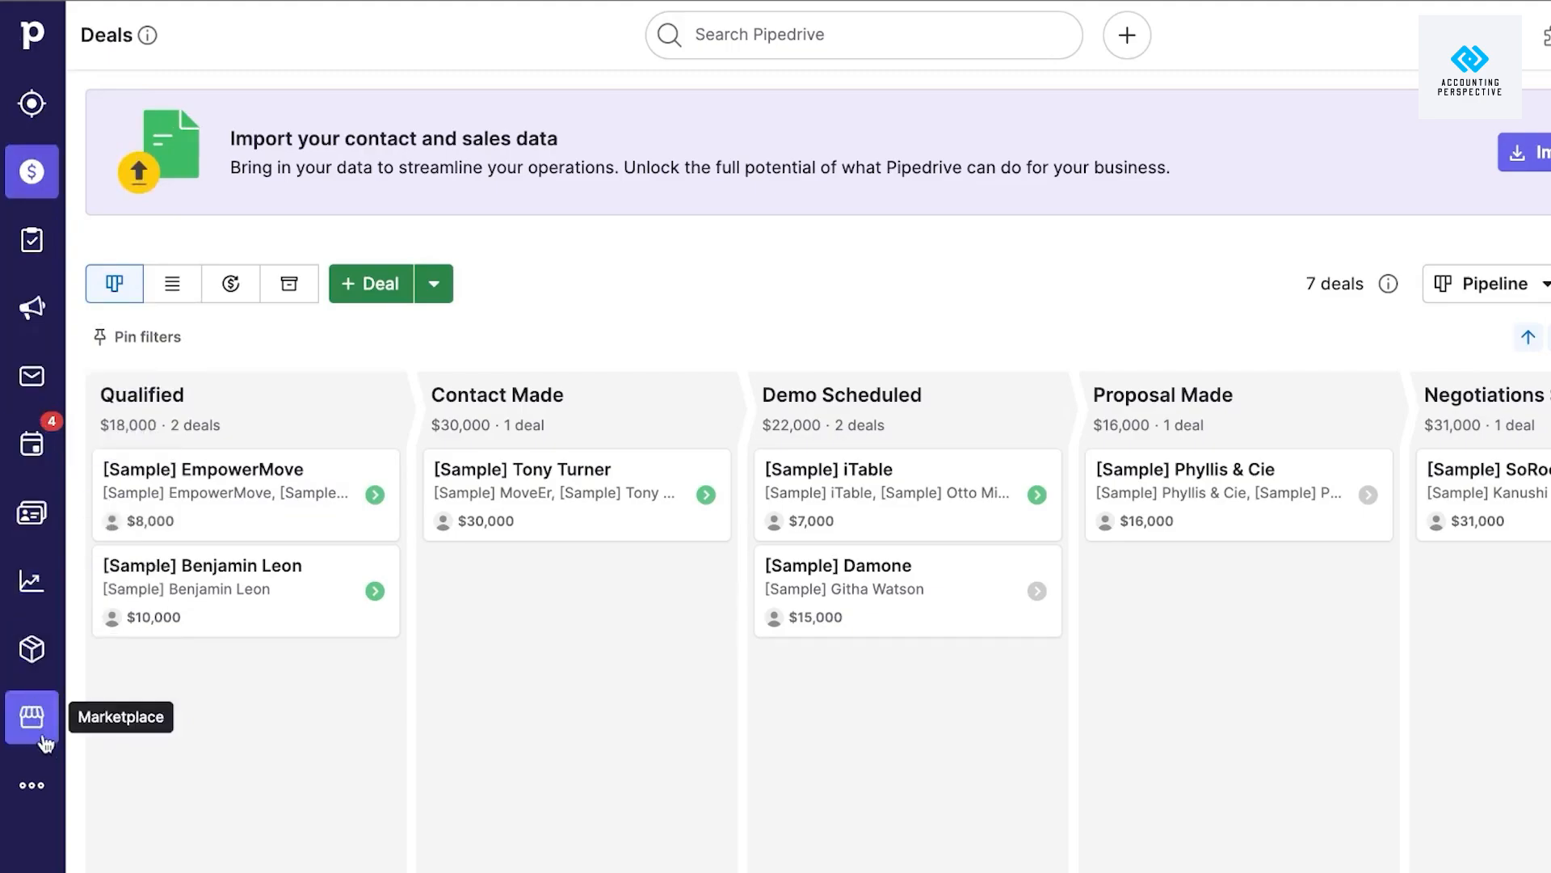
# Open the Leads Inbox from the left sidebar.
pyautogui.click(42, 777)
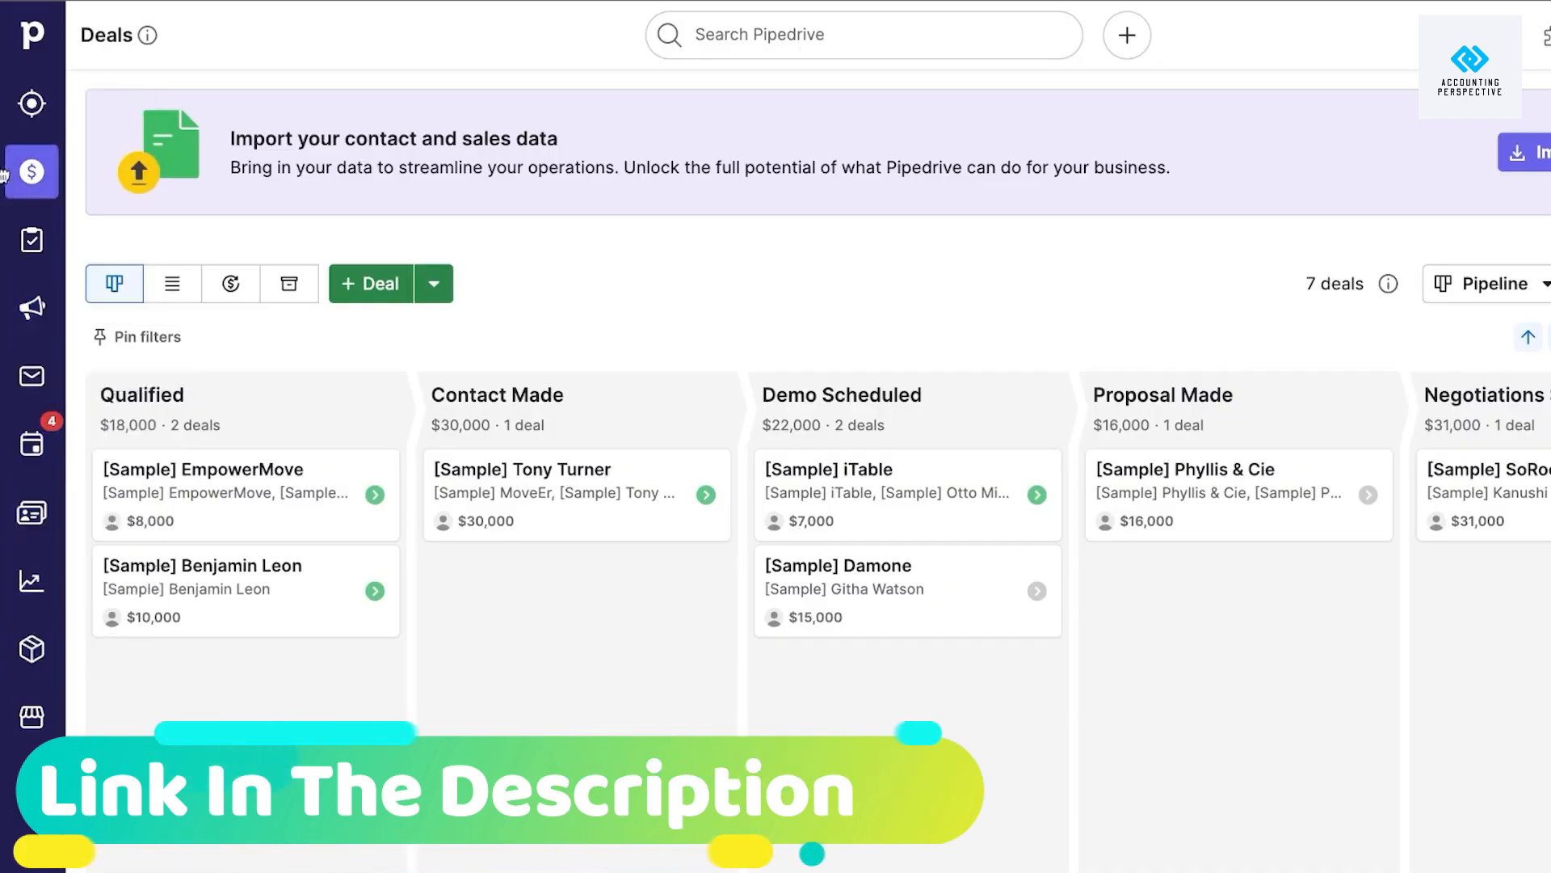
pyautogui.click(29, 107)
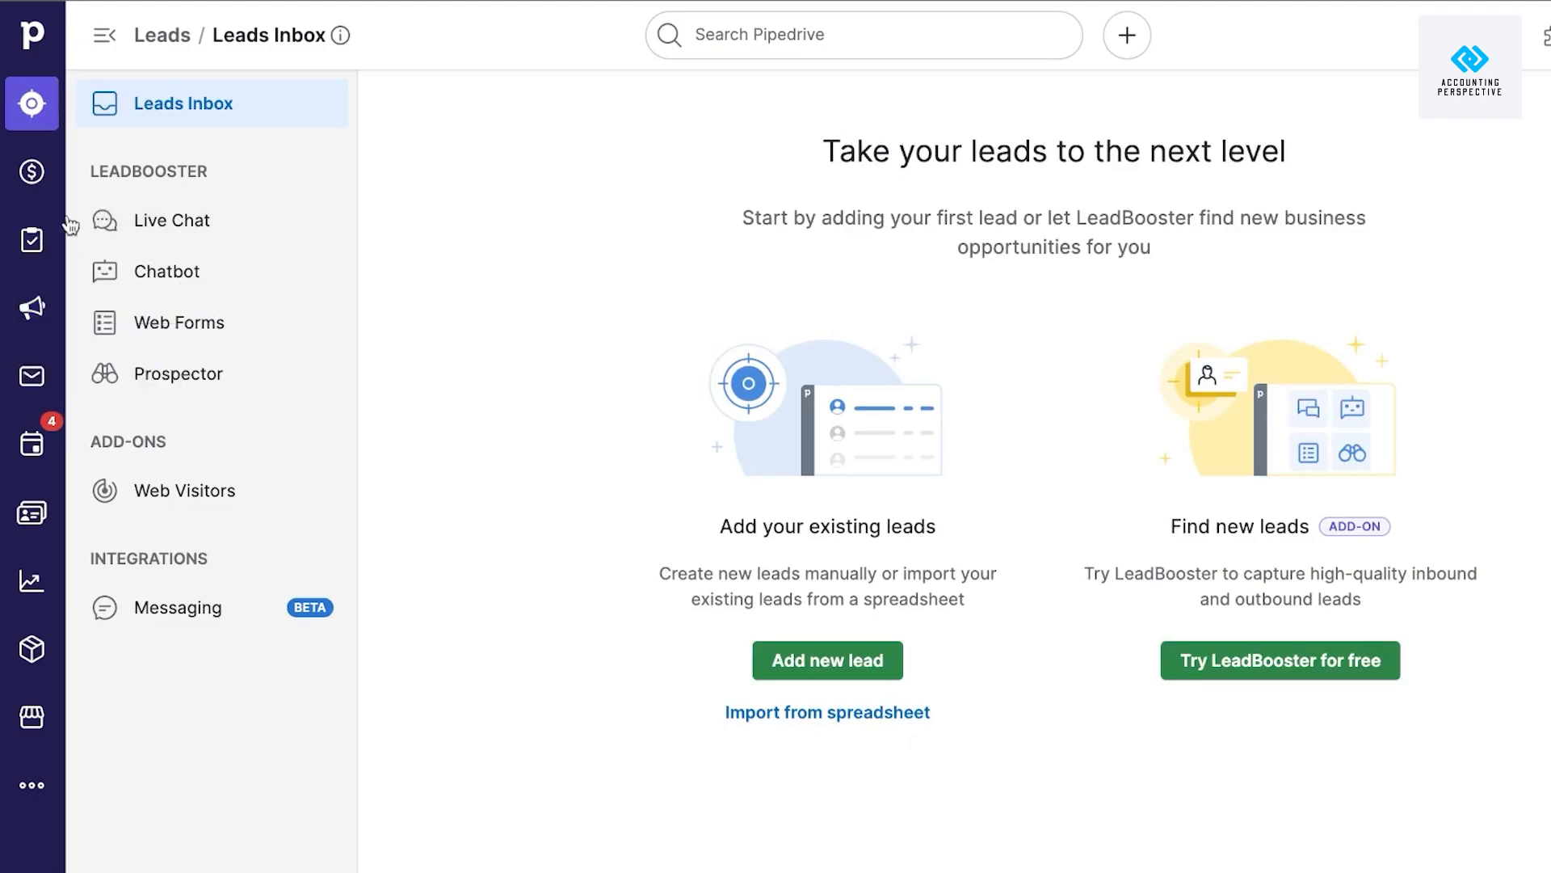
# Start a new lead and choose the existing sample contact as its contact person.
pyautogui.click(857, 656)
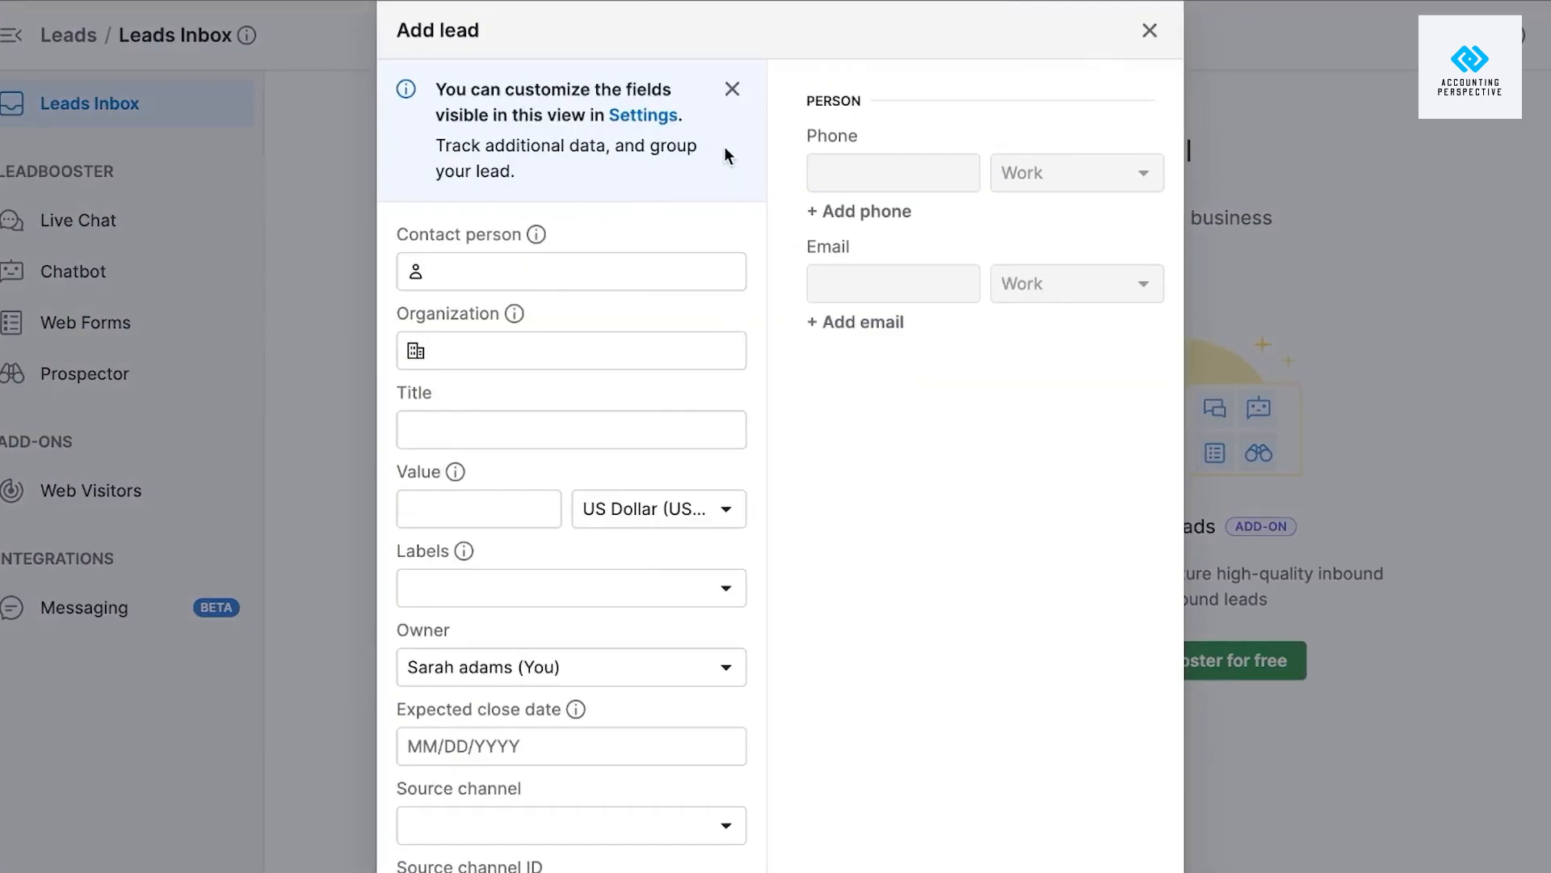
pyautogui.click(732, 89)
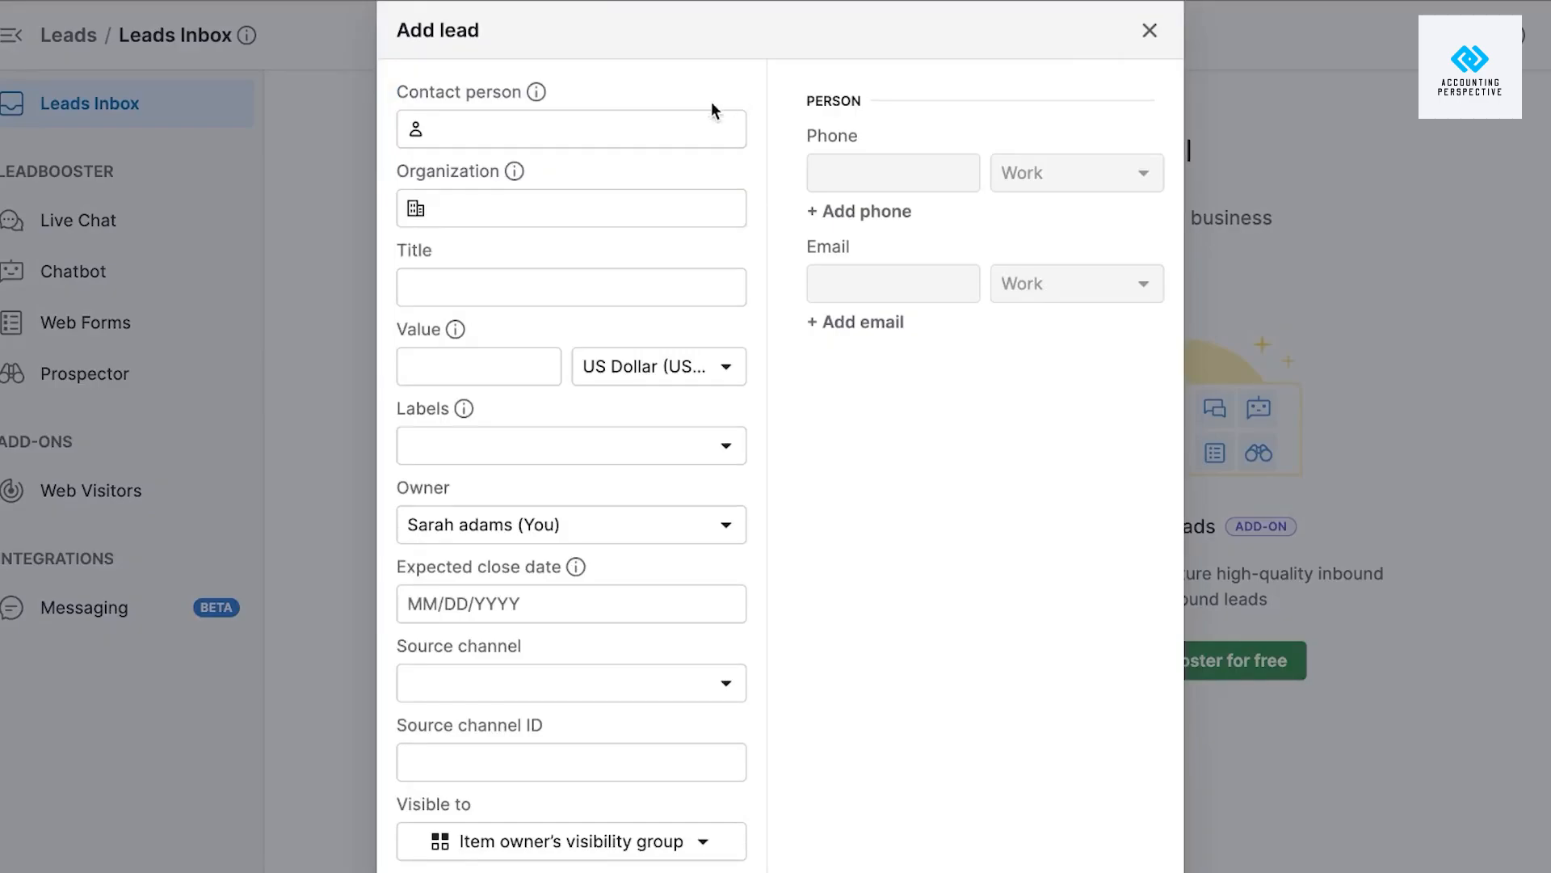
pyautogui.click(669, 124)
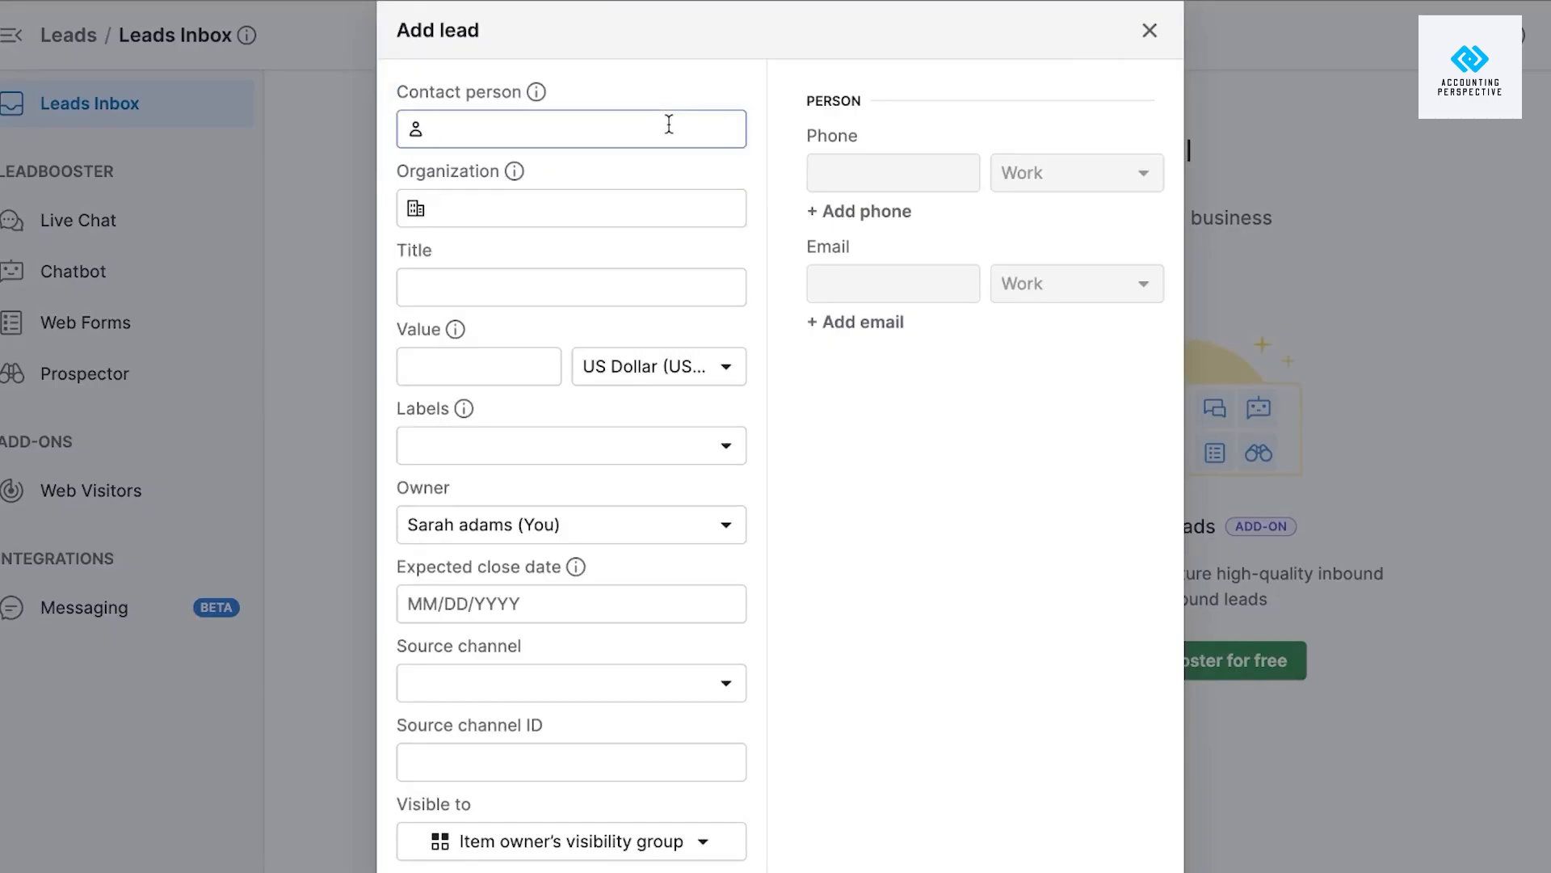
pyautogui.write('Ben')
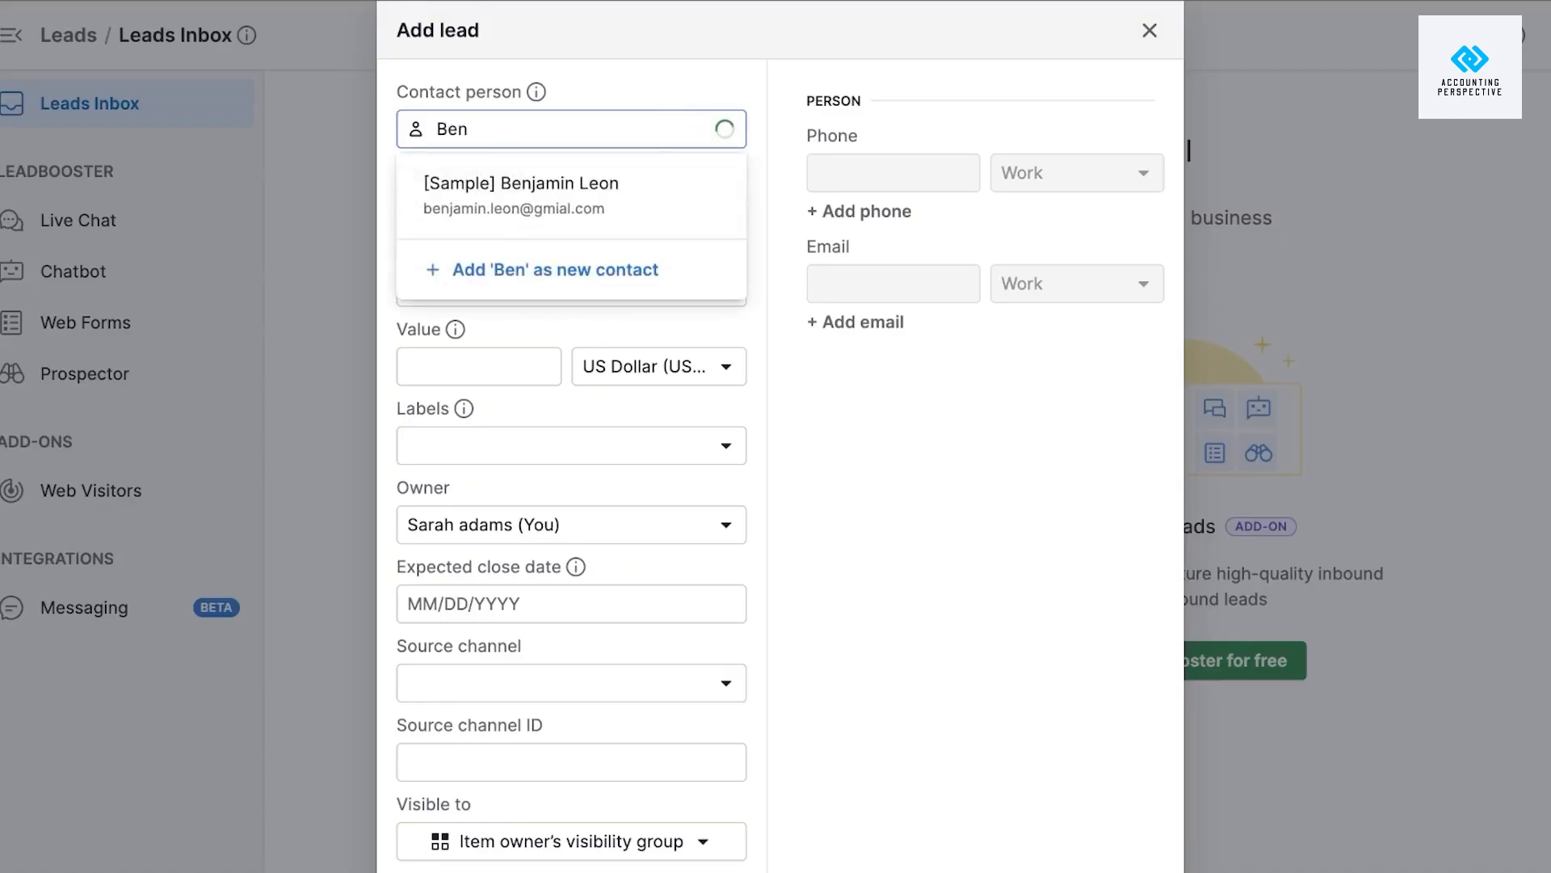
pyautogui.click(633, 209)
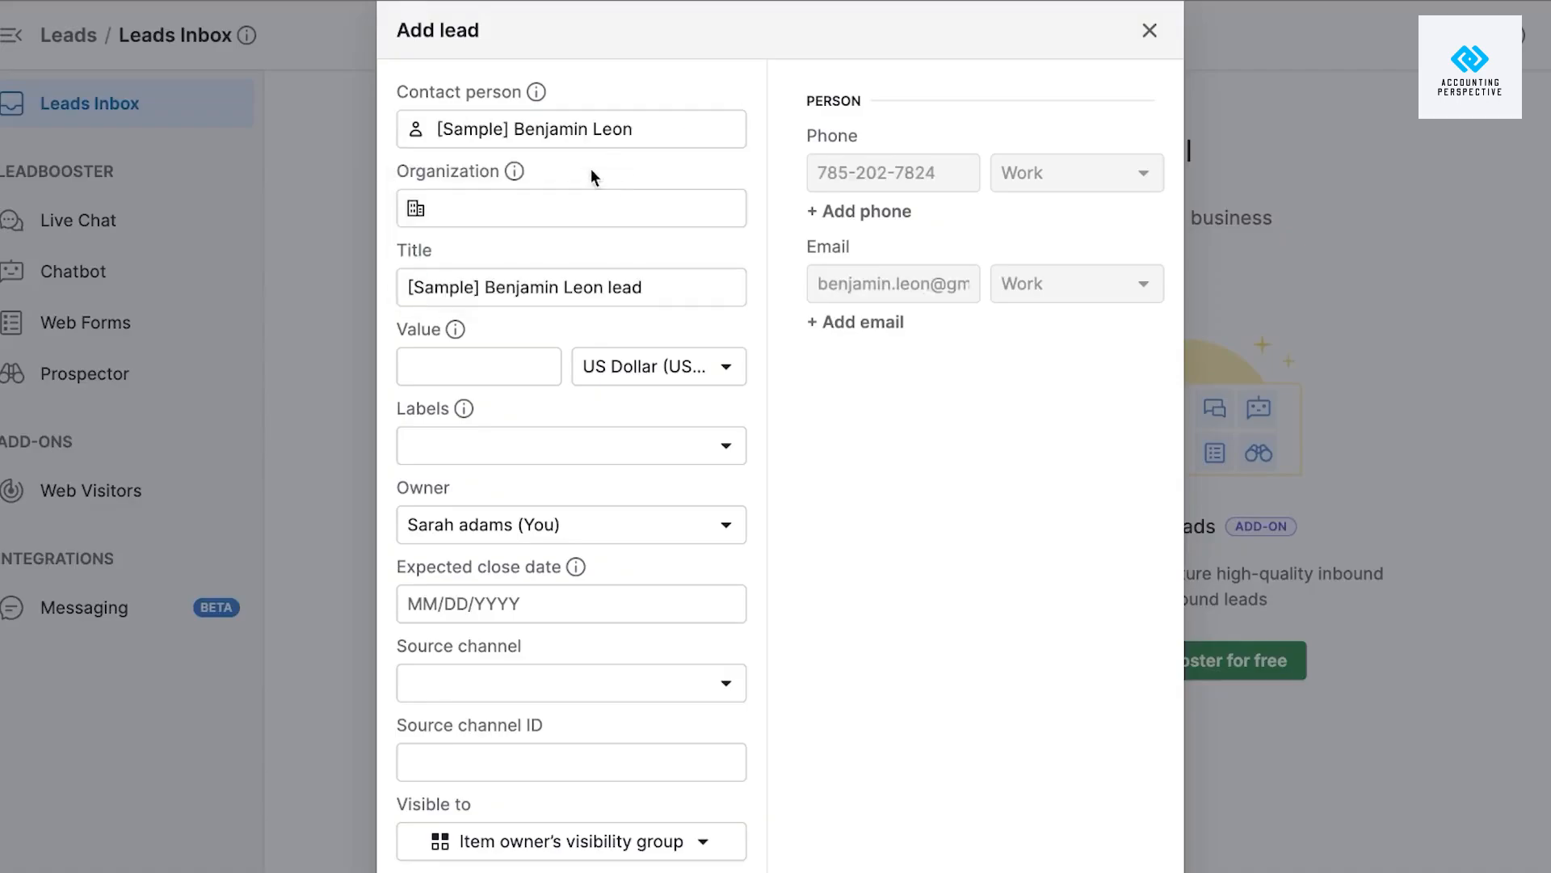
# Add new organization CPL, title the lead 'CPL lead test' and set its value to 25000 USD.
pyautogui.click(557, 208)
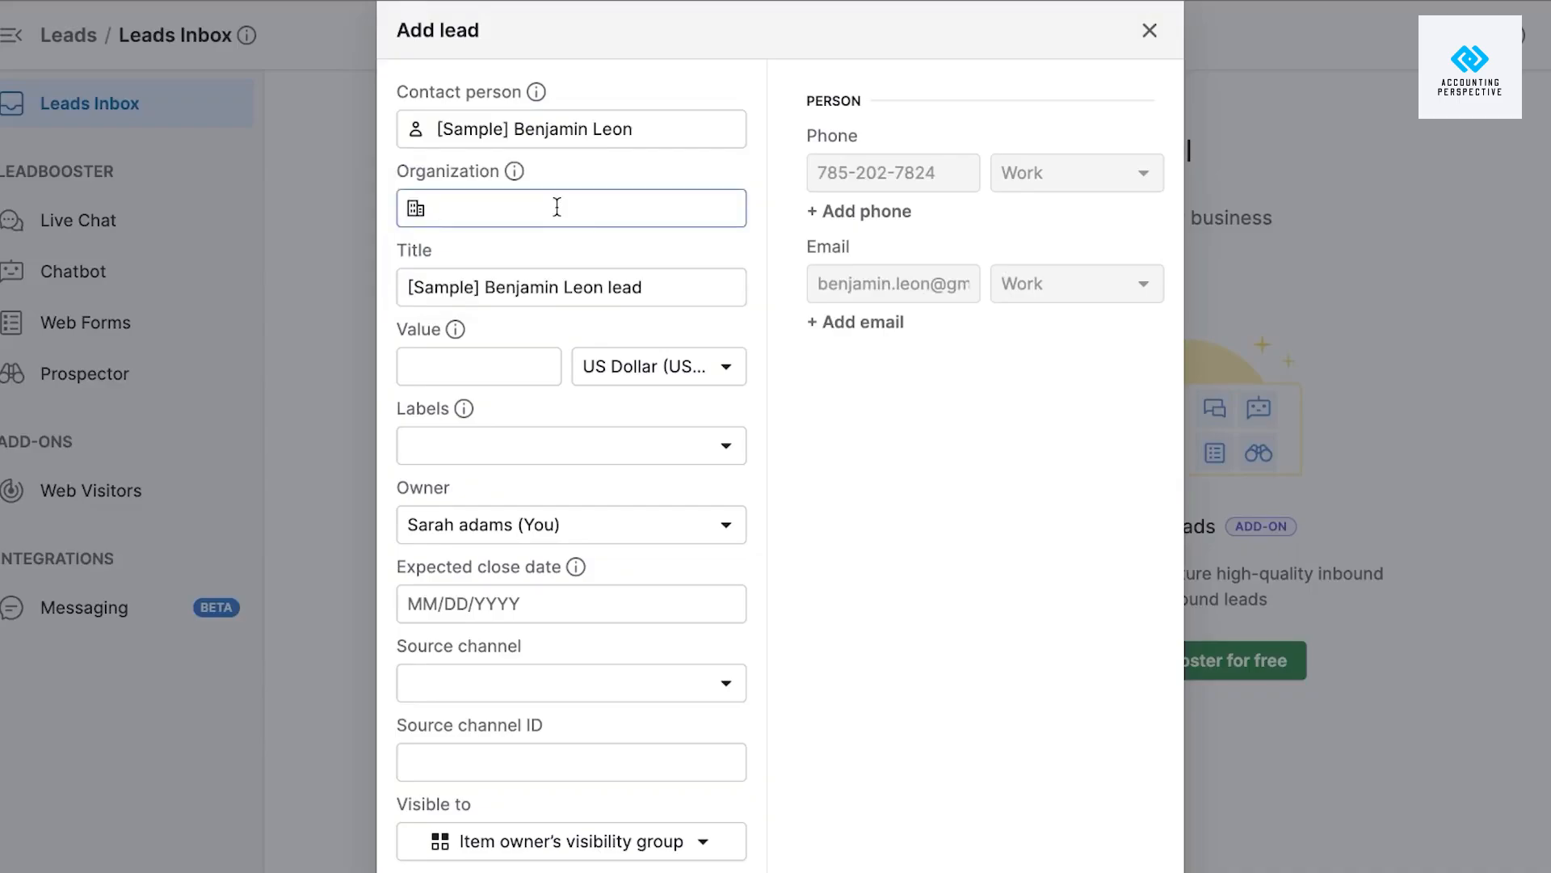
pyautogui.write('CPL')
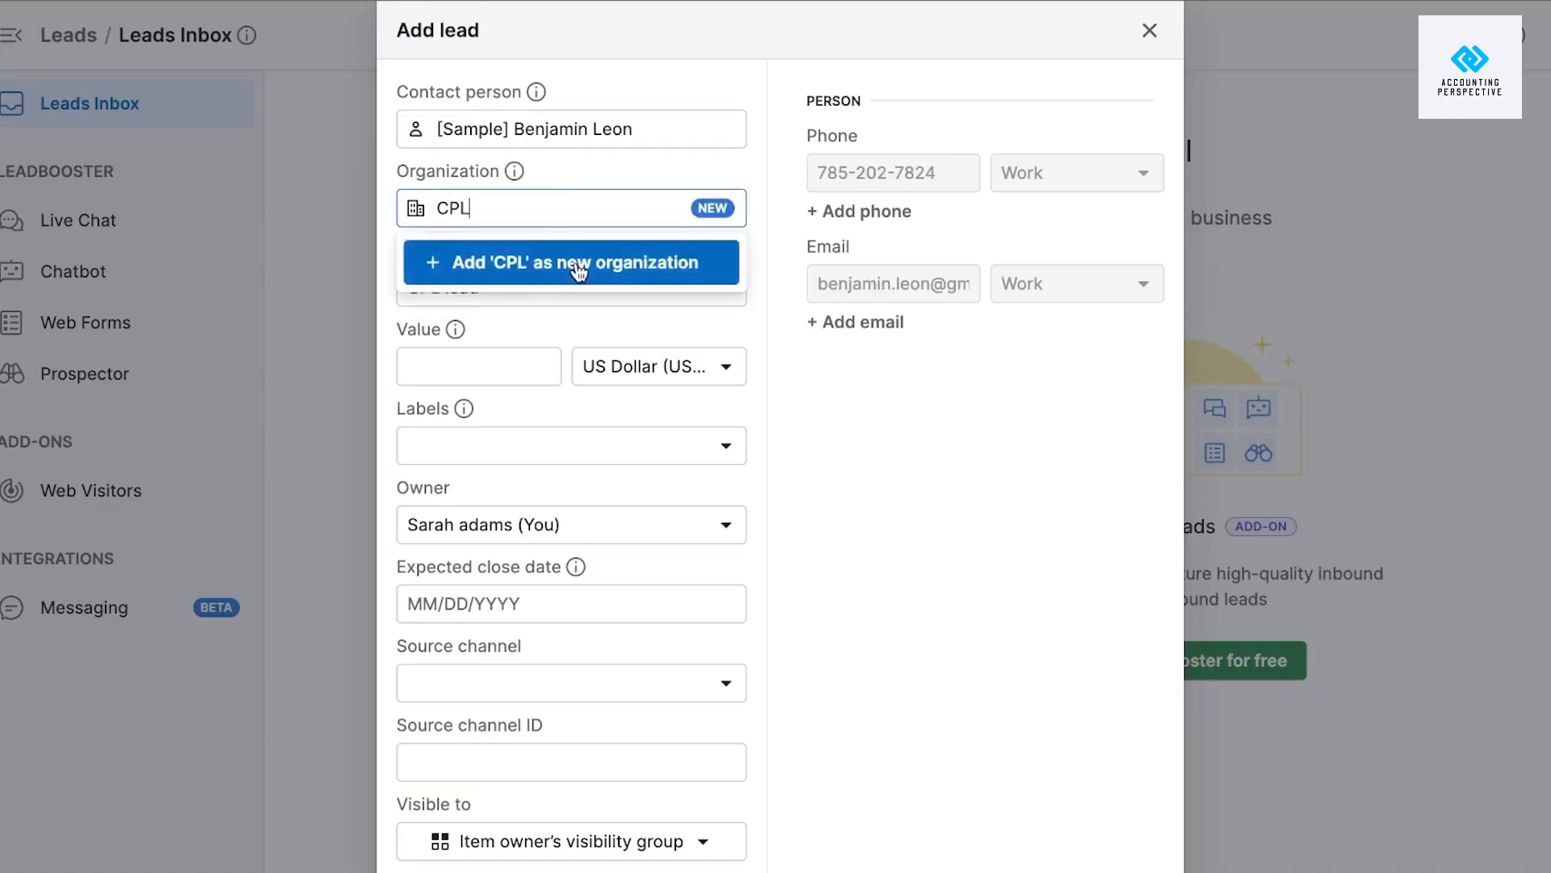
pyautogui.click(576, 263)
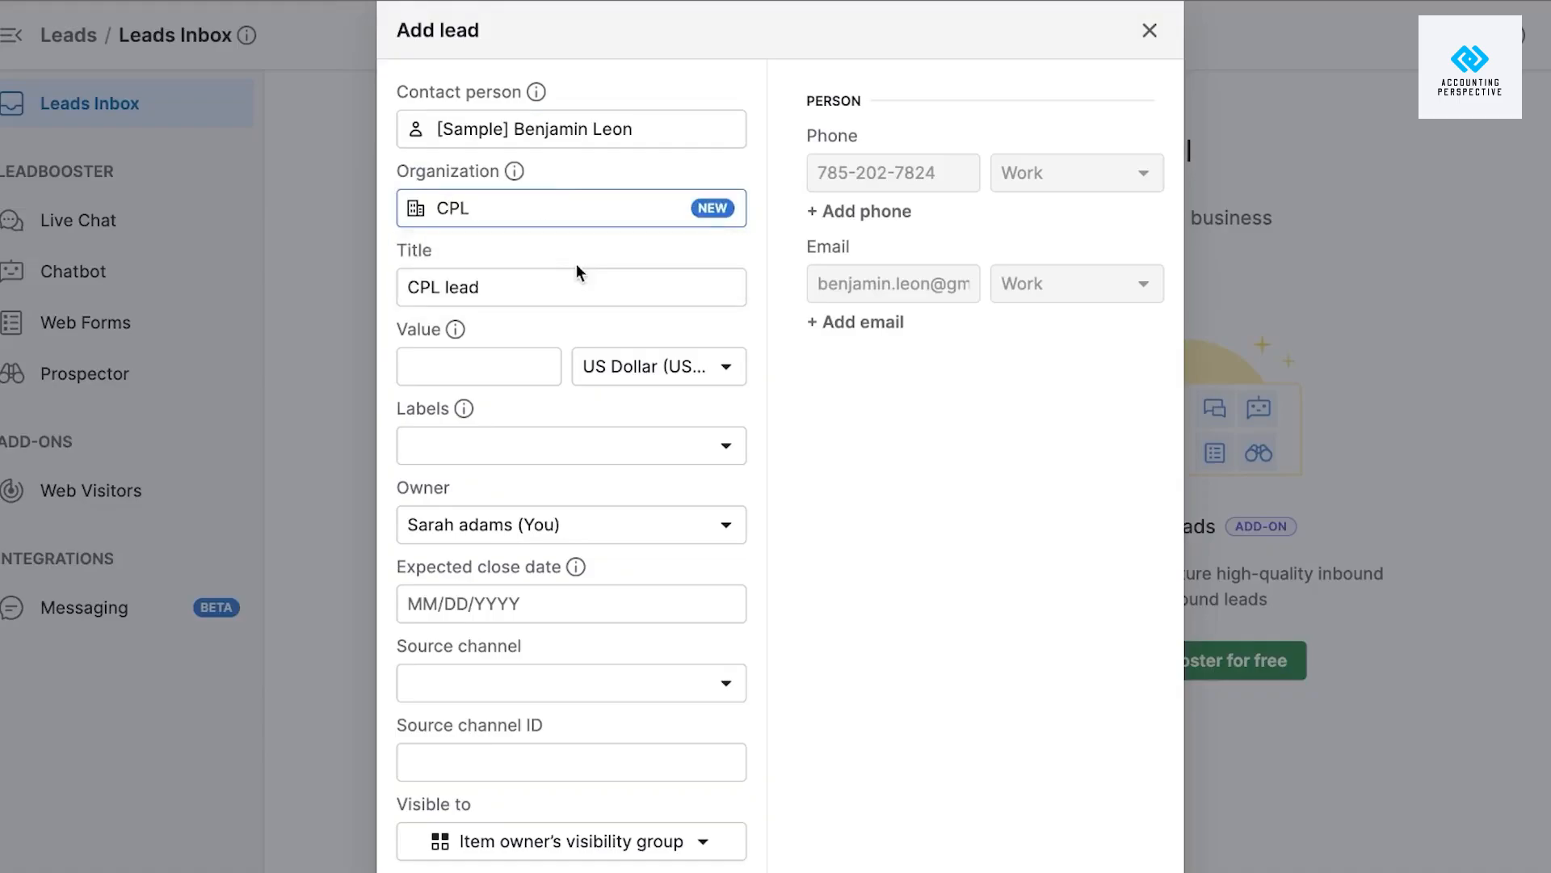
pyautogui.click(535, 289)
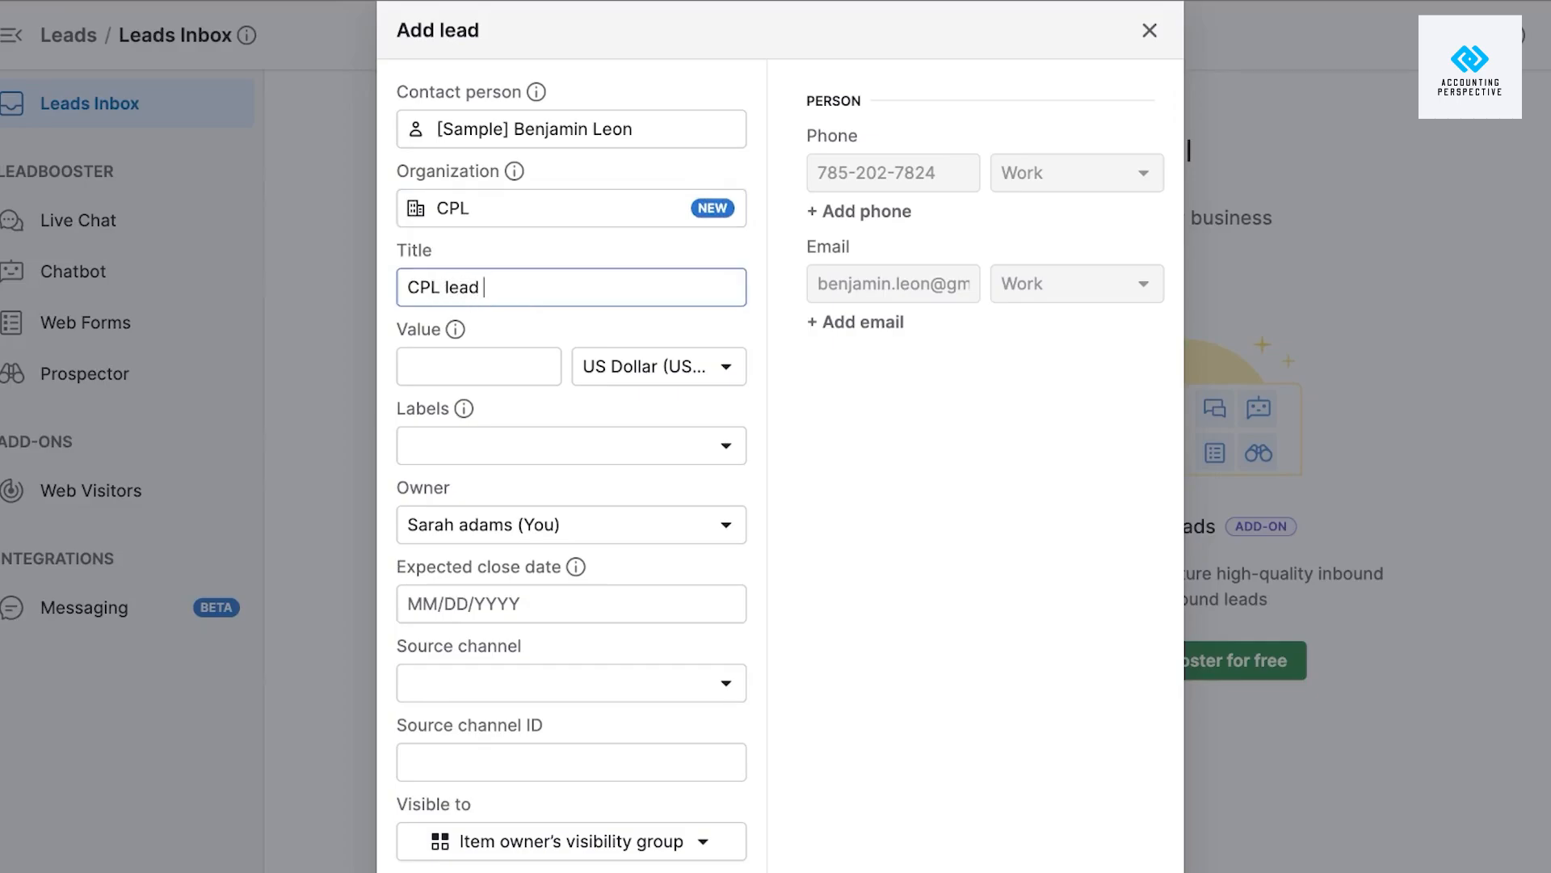
pyautogui.write('test')
pyautogui.click(472, 367)
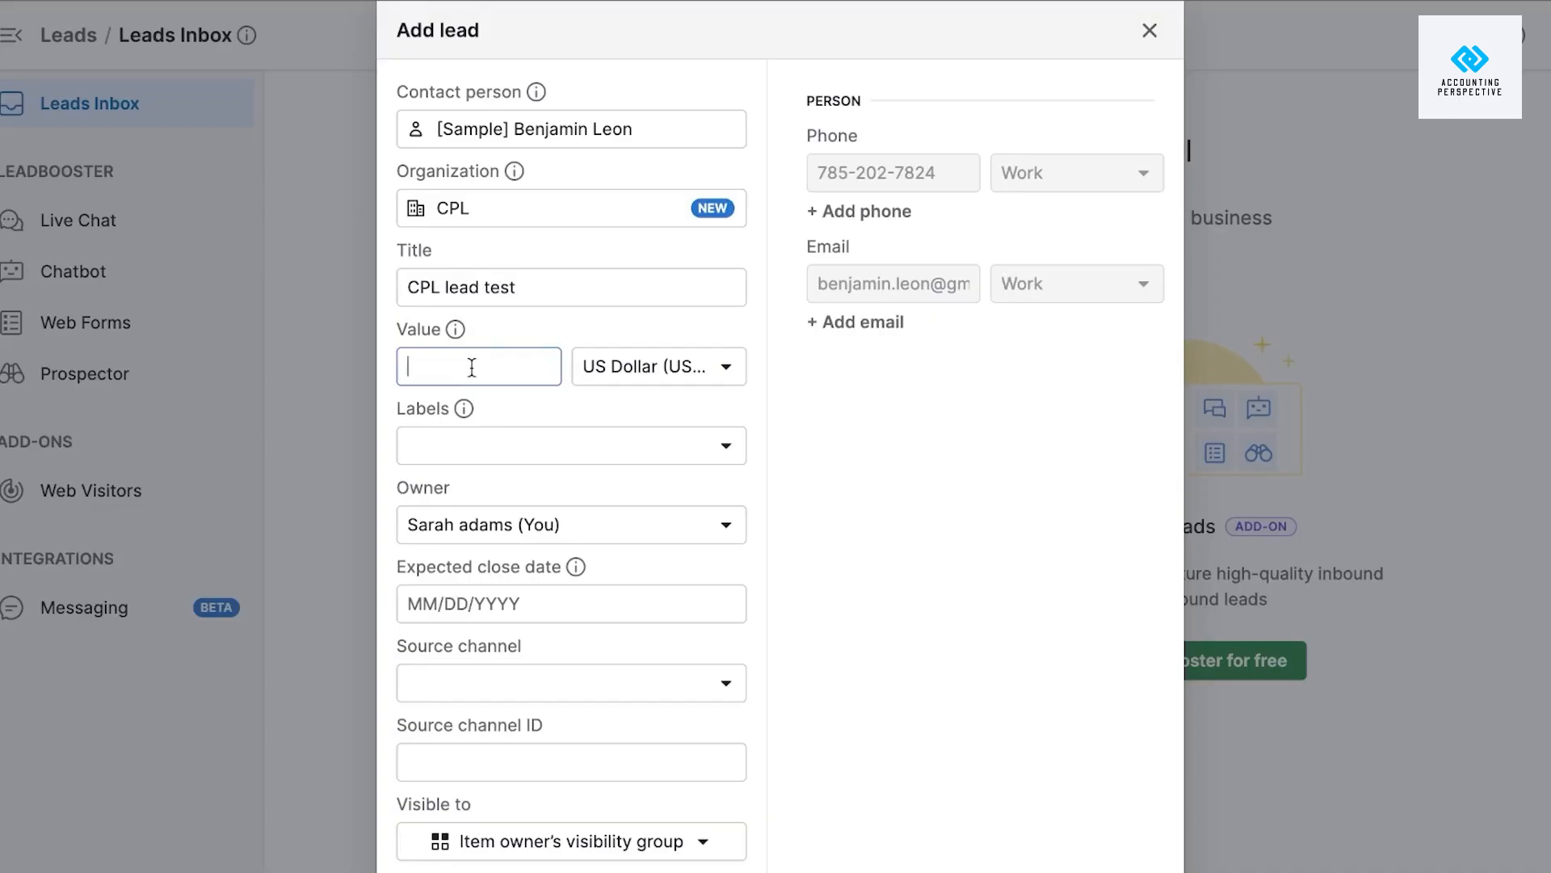
pyautogui.write('25000')
pyautogui.click(523, 446)
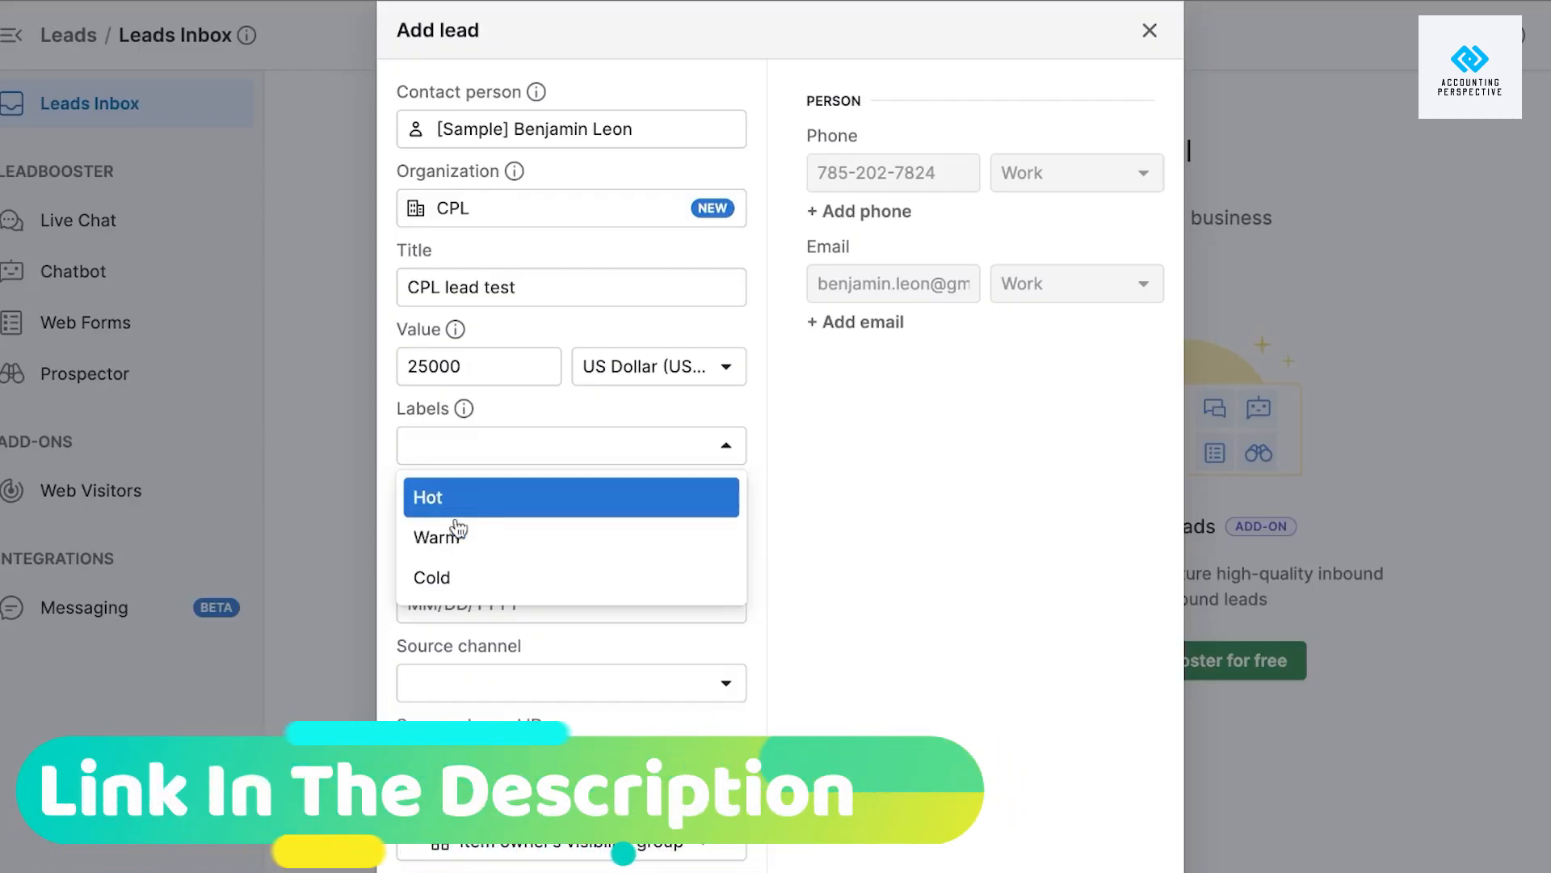
# Label the lead Hot and keep the current user as its owner.
pyautogui.click(481, 503)
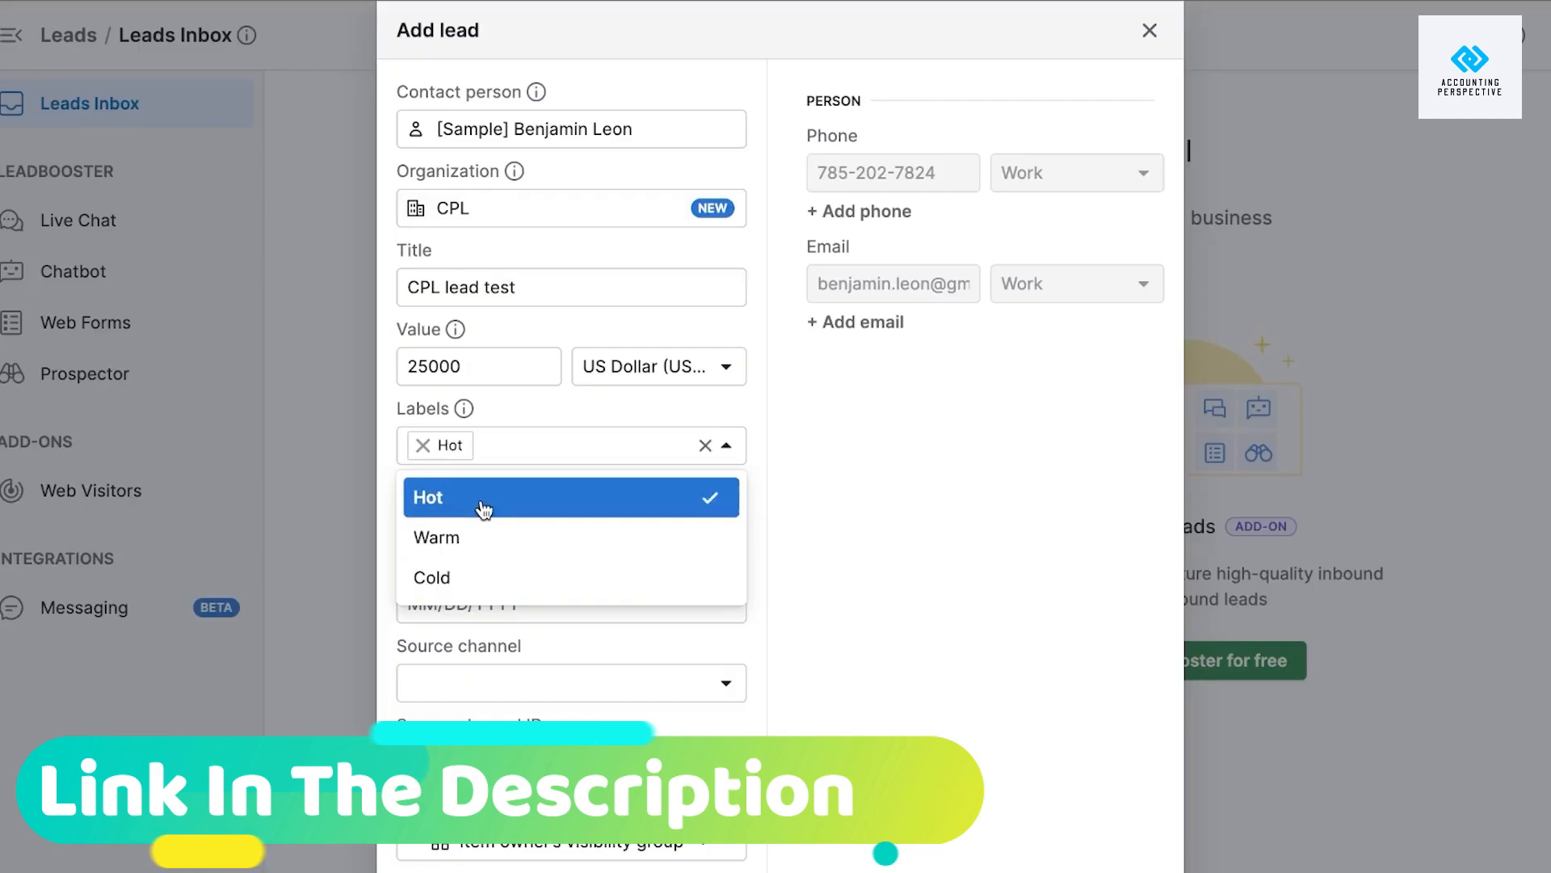
pyautogui.click(824, 397)
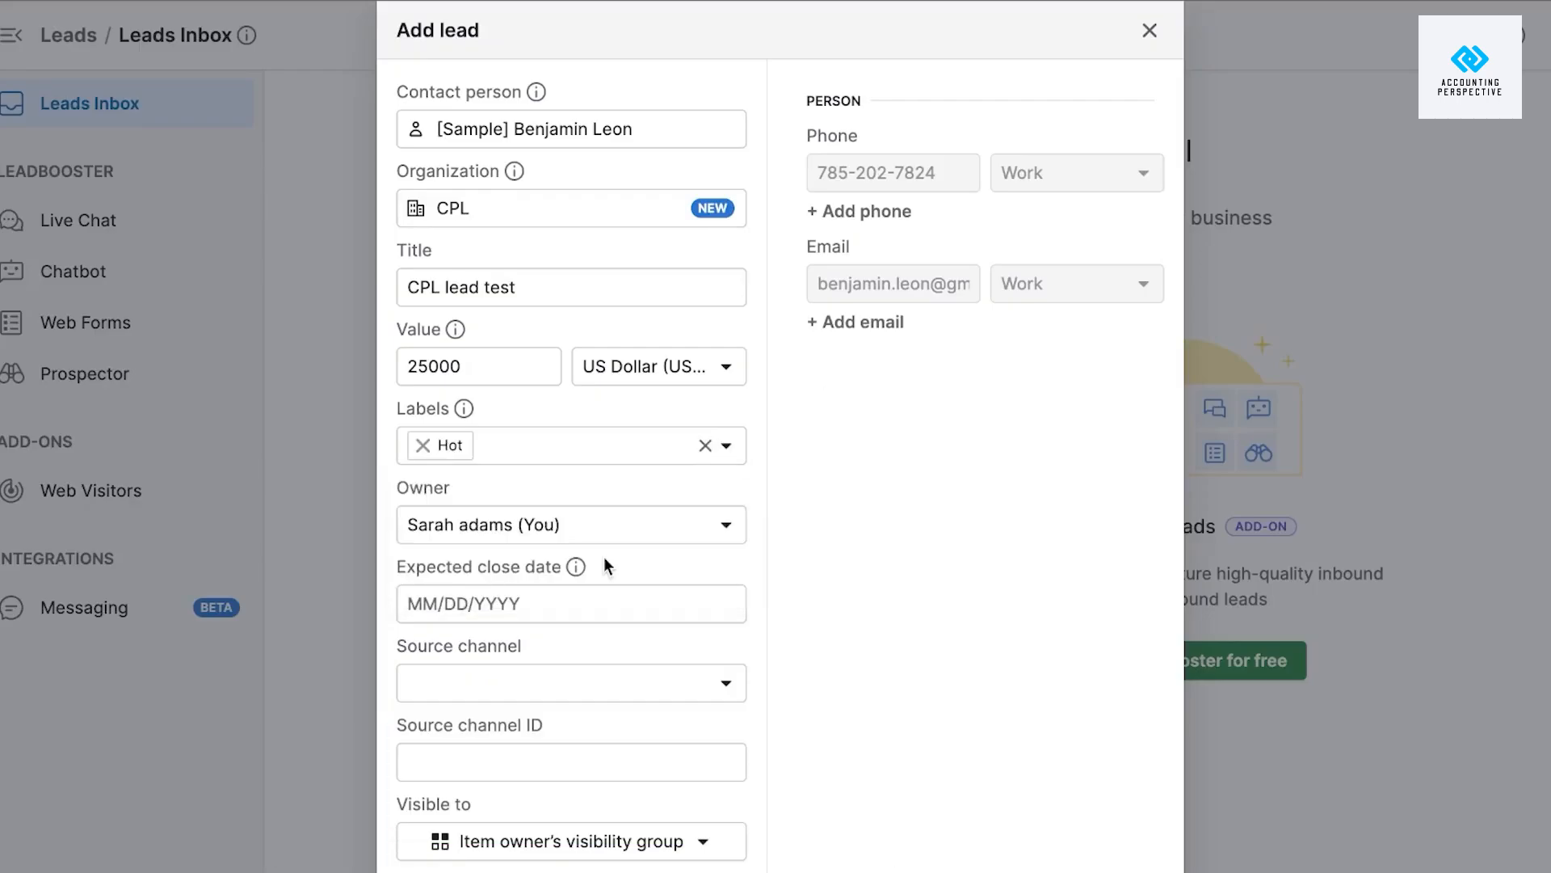
pyautogui.click(563, 540)
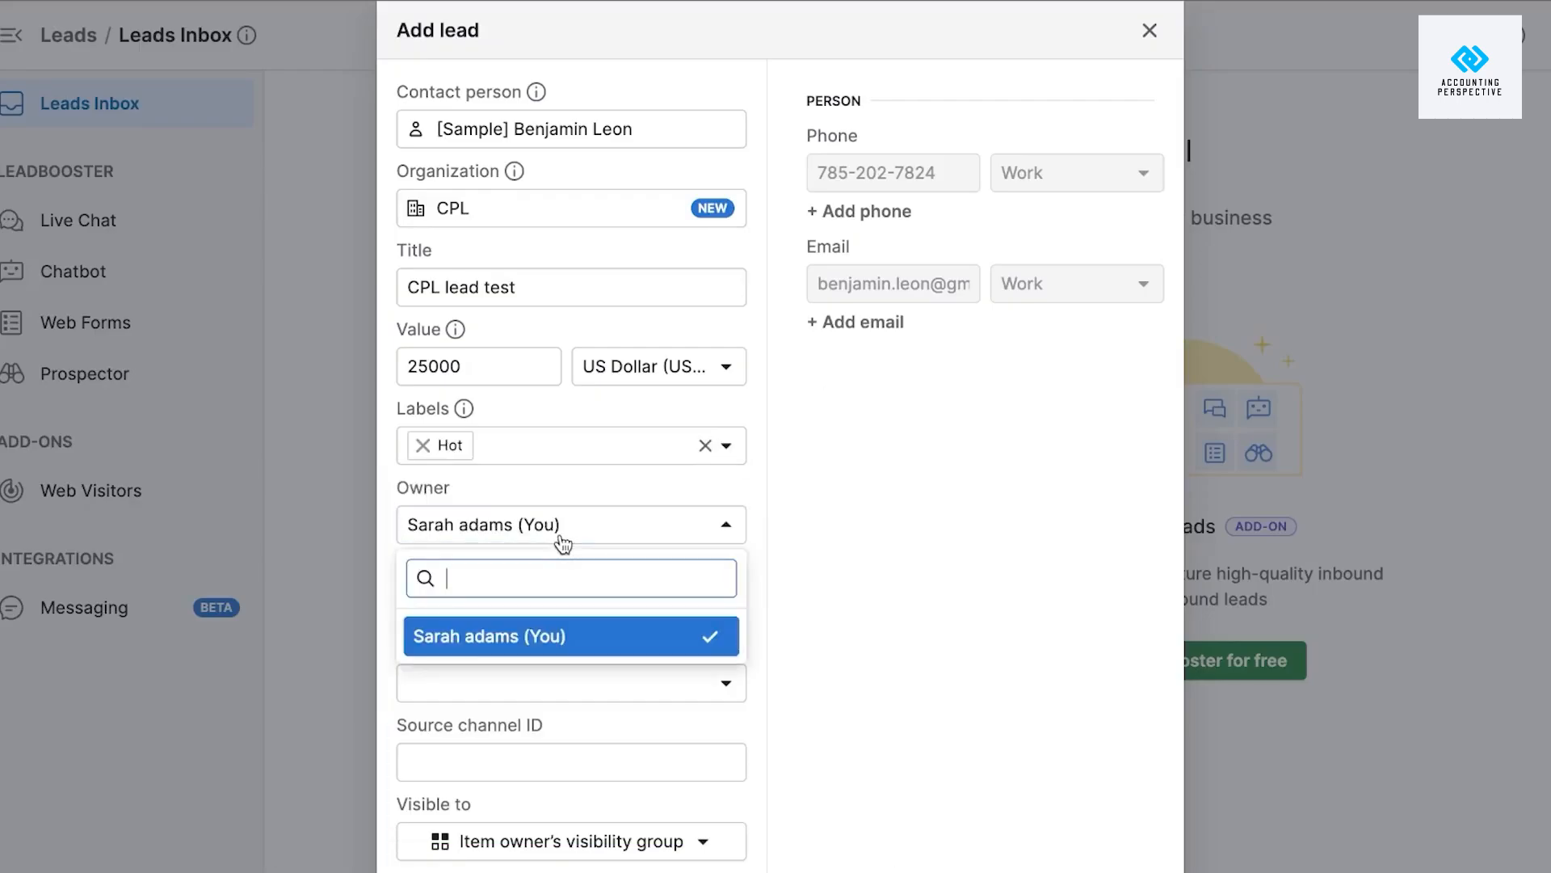
pyautogui.click(531, 635)
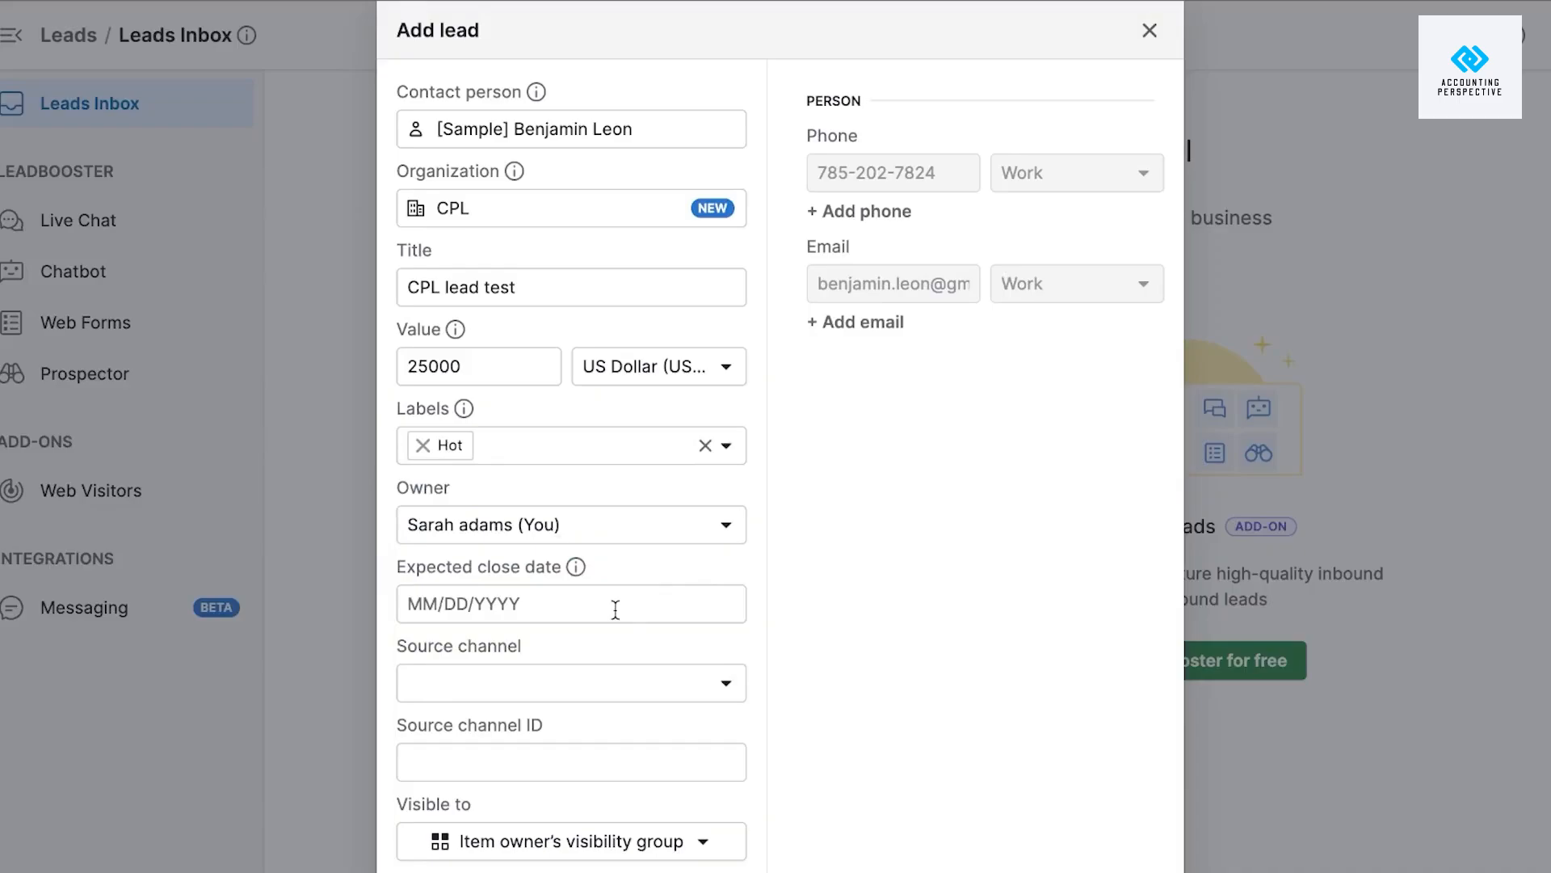
# Set the lead's source channel to Web forms and make it visible to the item owner only.
pyautogui.click(578, 693)
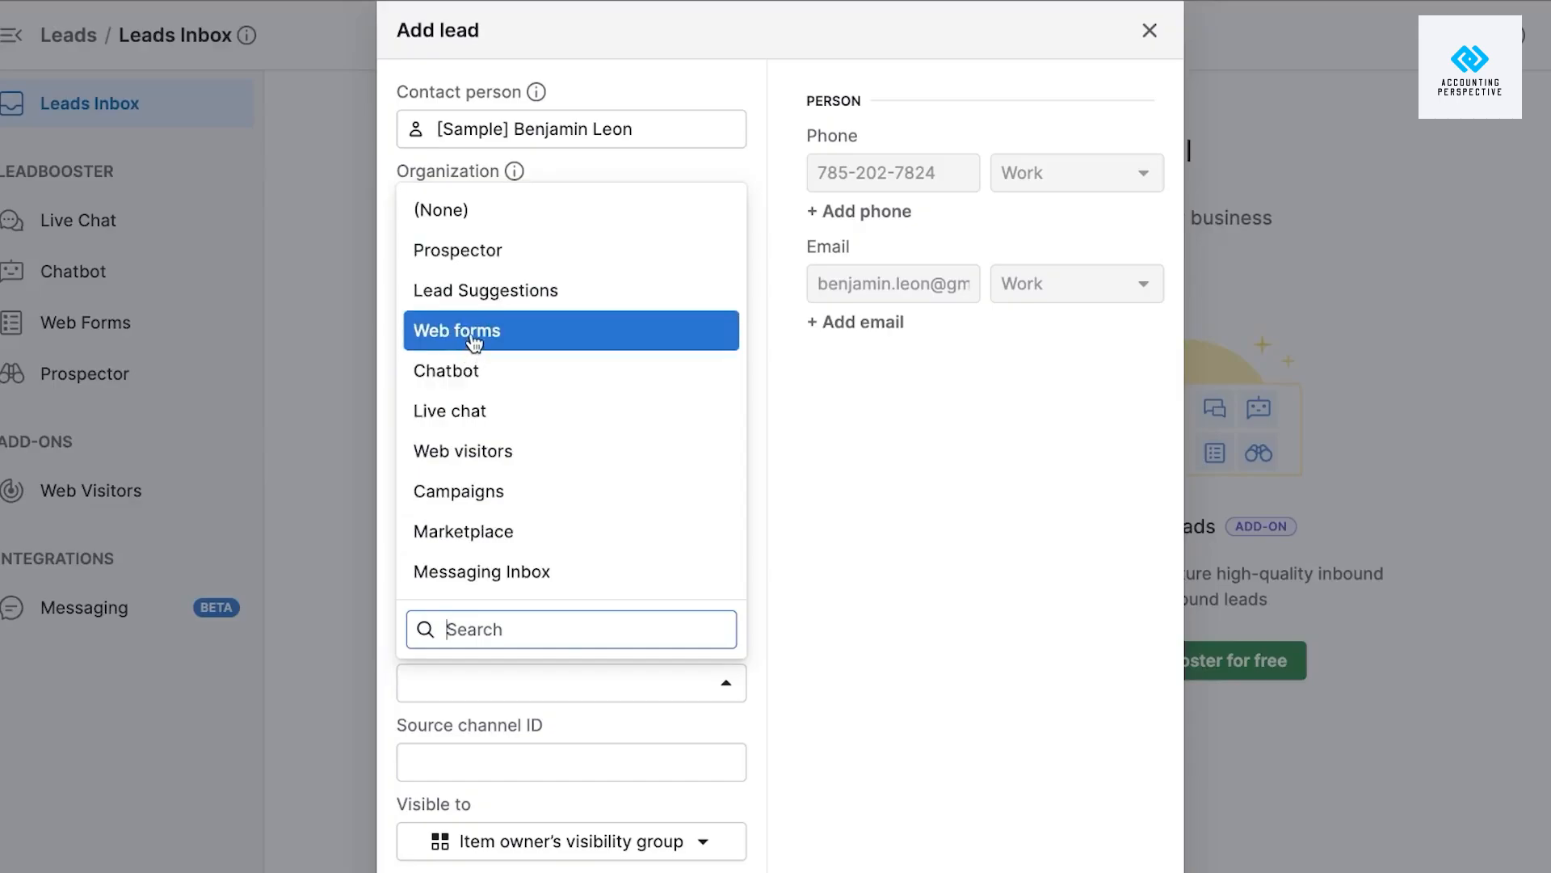
pyautogui.click(443, 335)
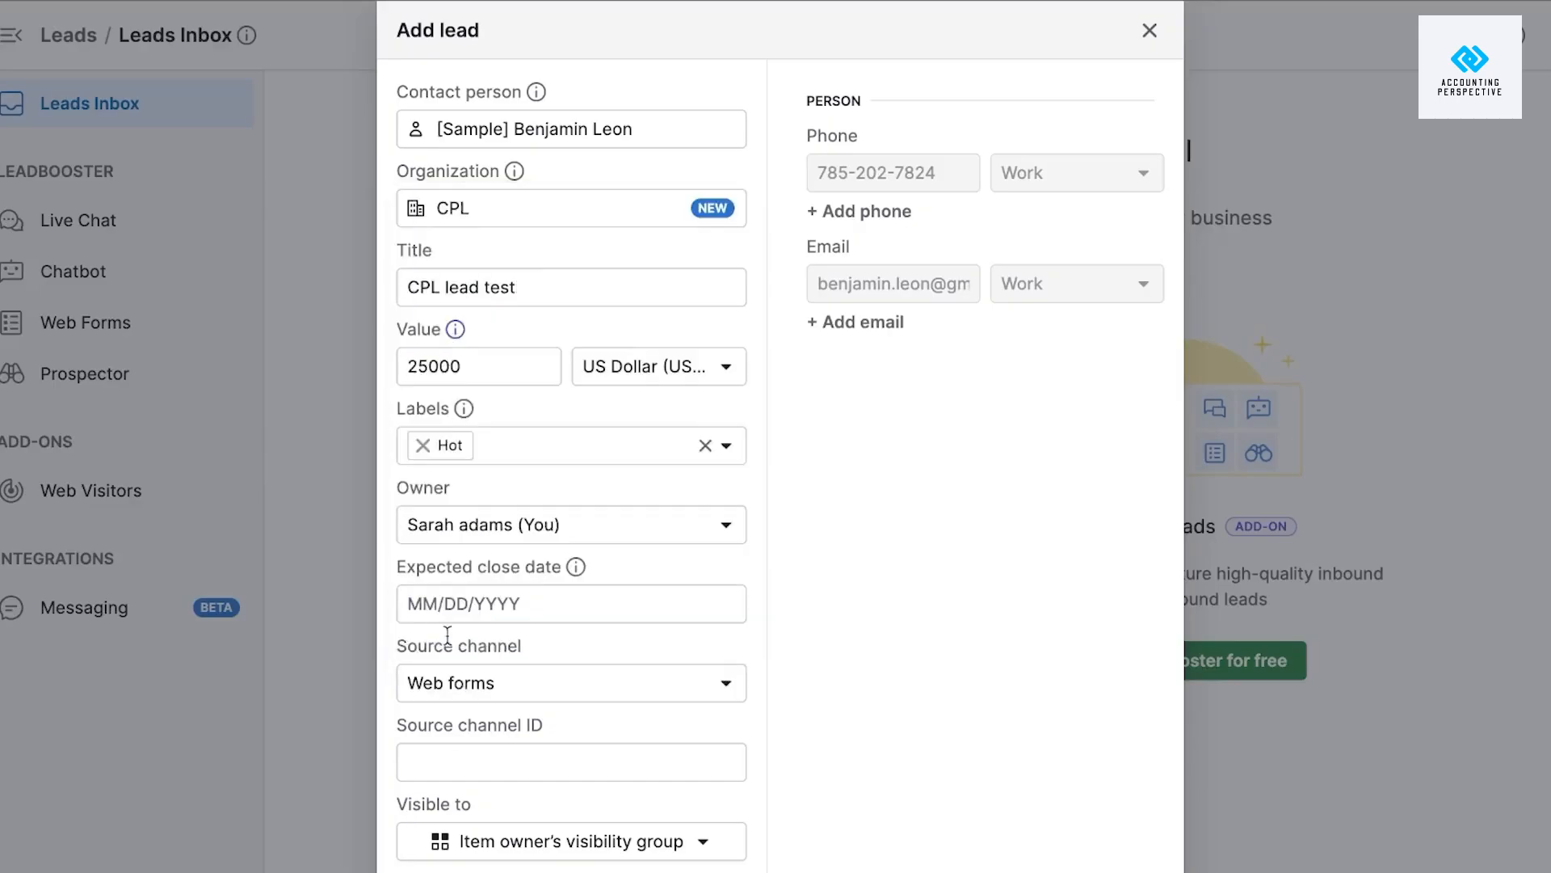
pyautogui.click(485, 762)
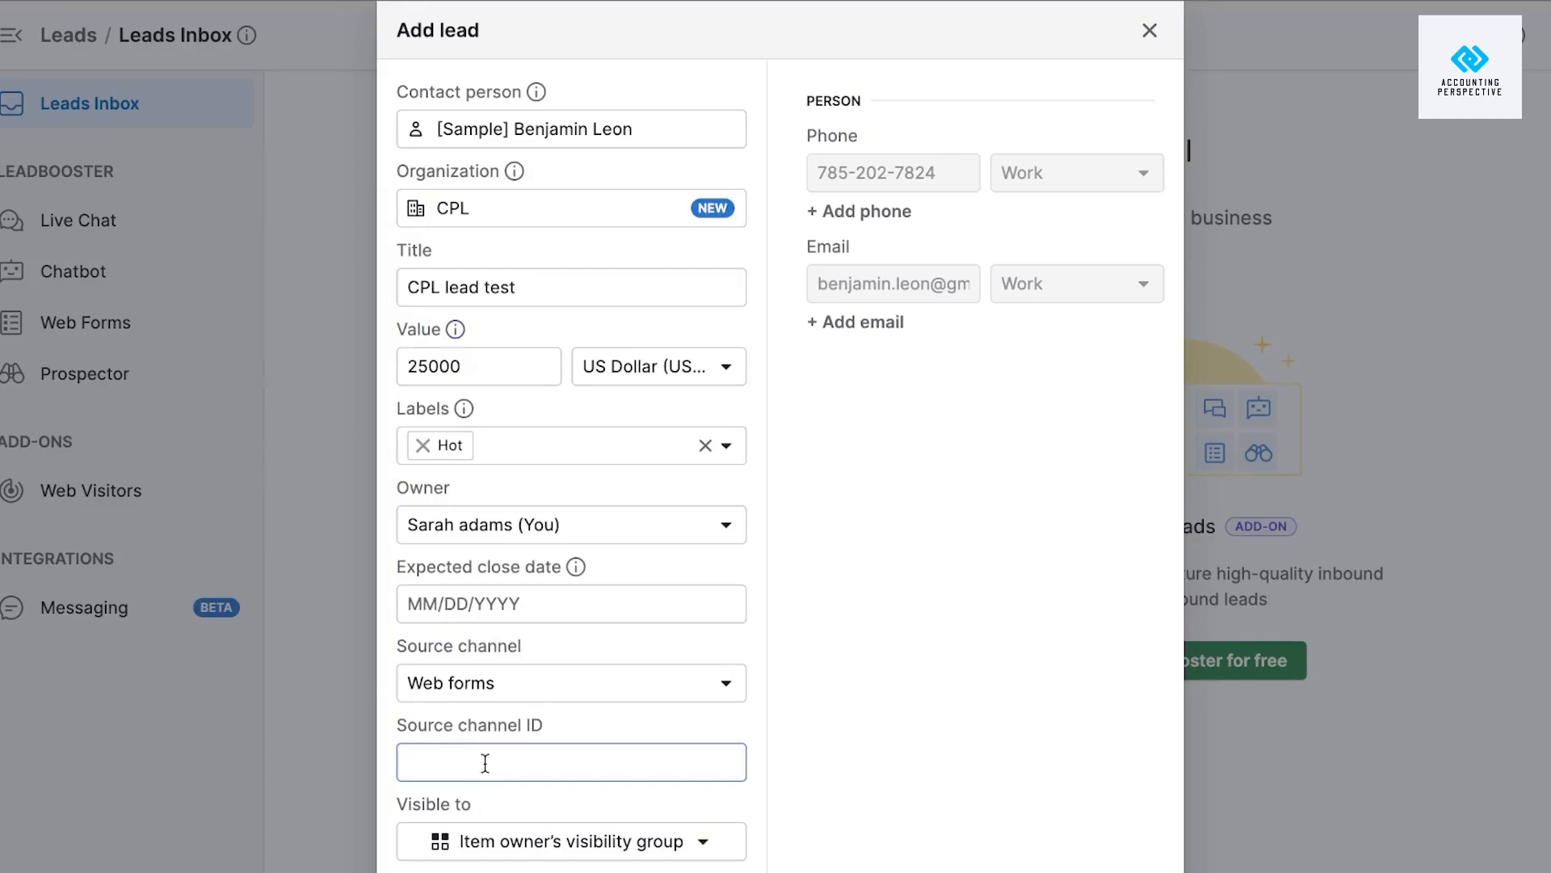
pyautogui.click(552, 849)
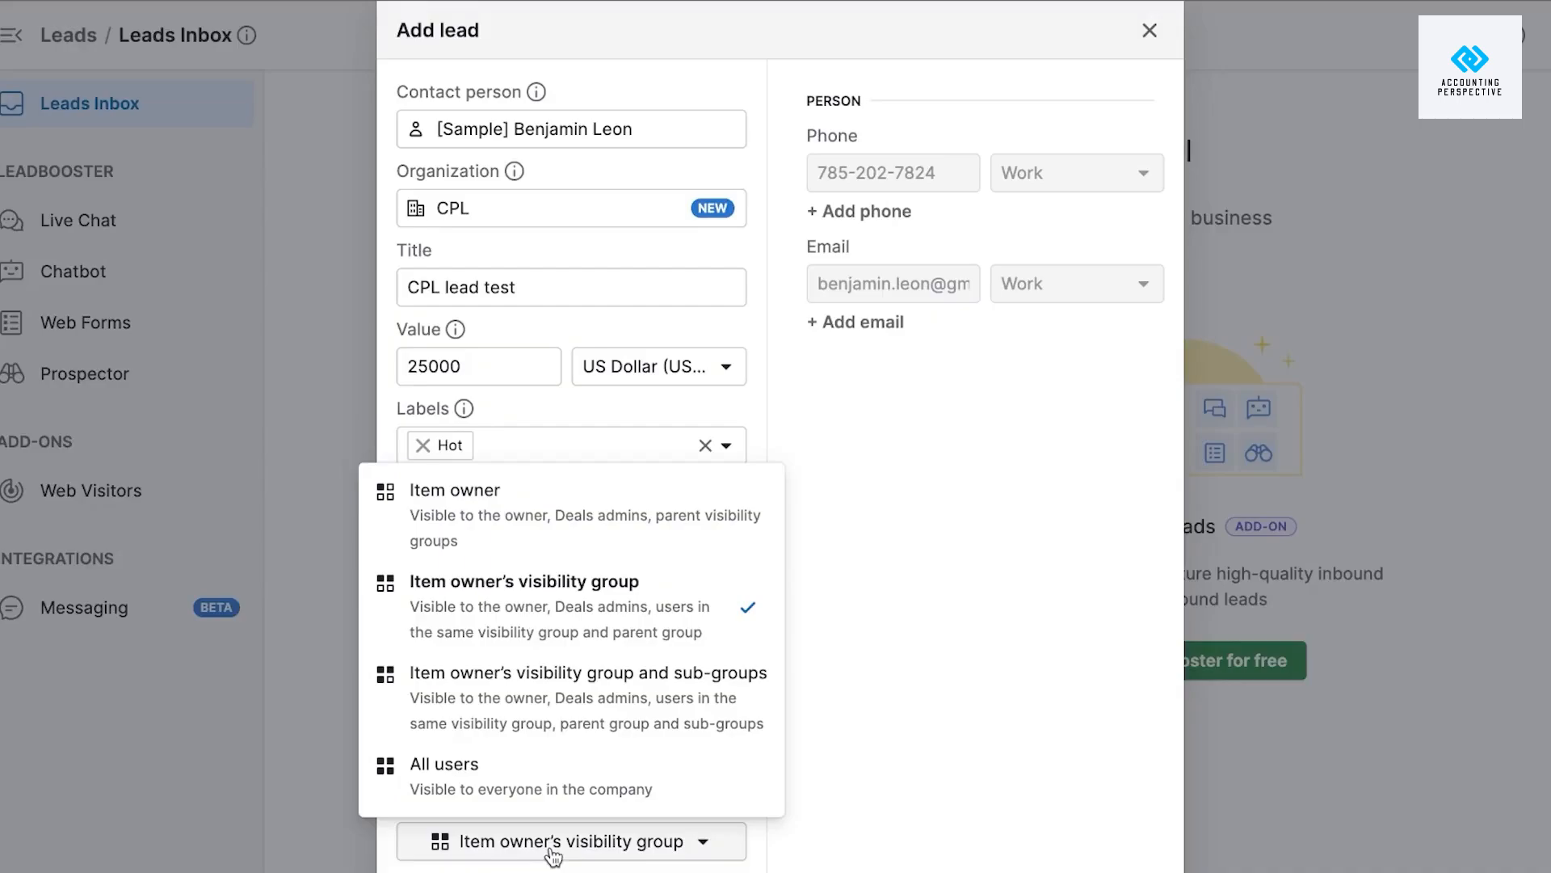
pyautogui.click(467, 492)
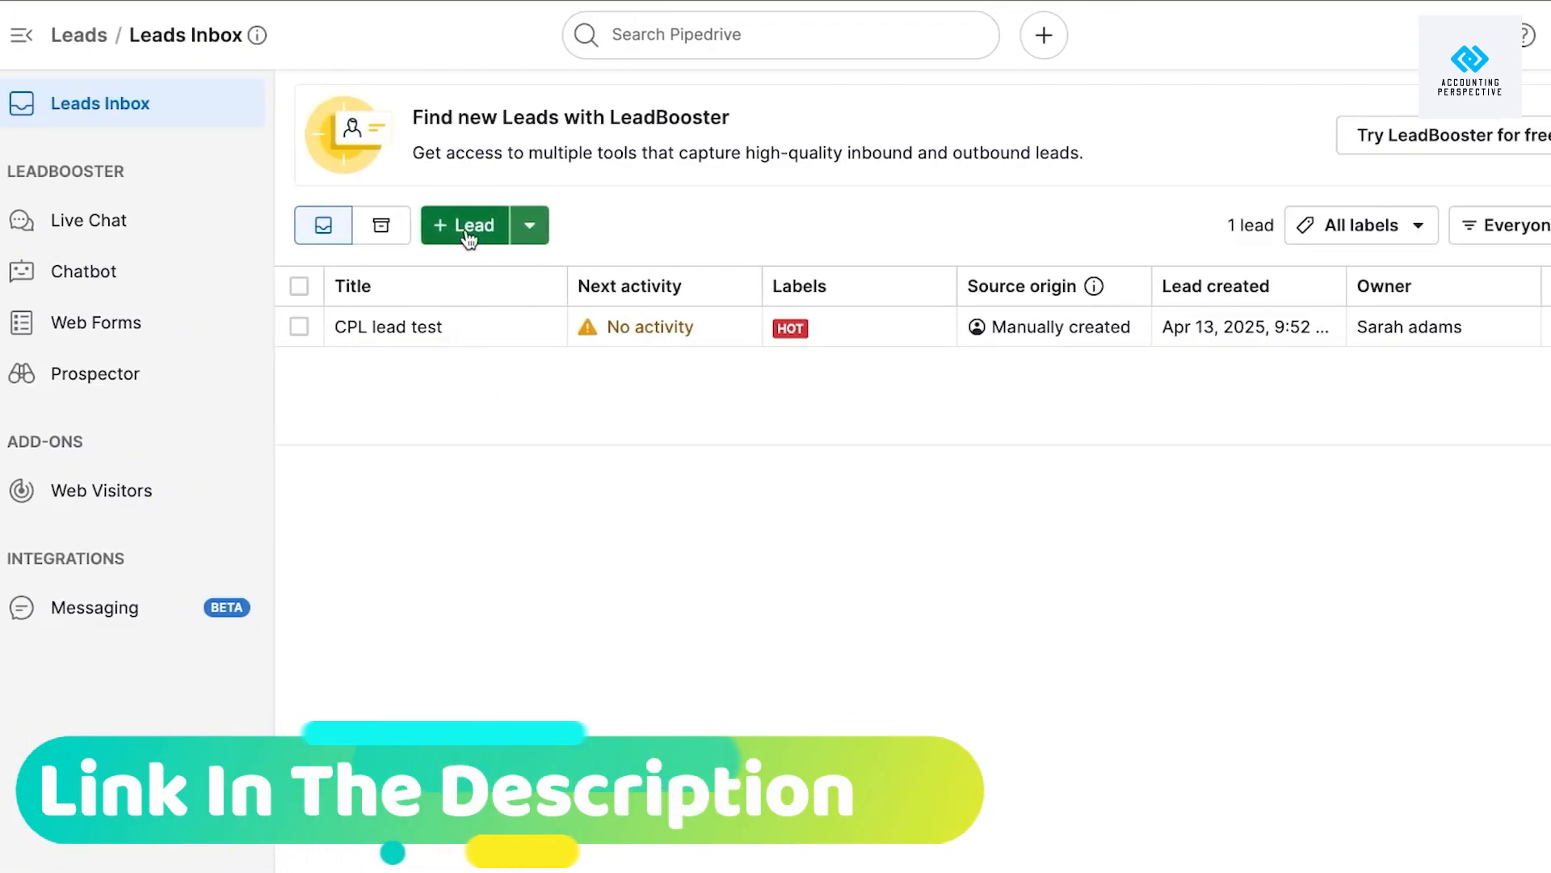
# Return to the Deals pipeline and open an empty Add deal form.
pyautogui.click(532, 230)
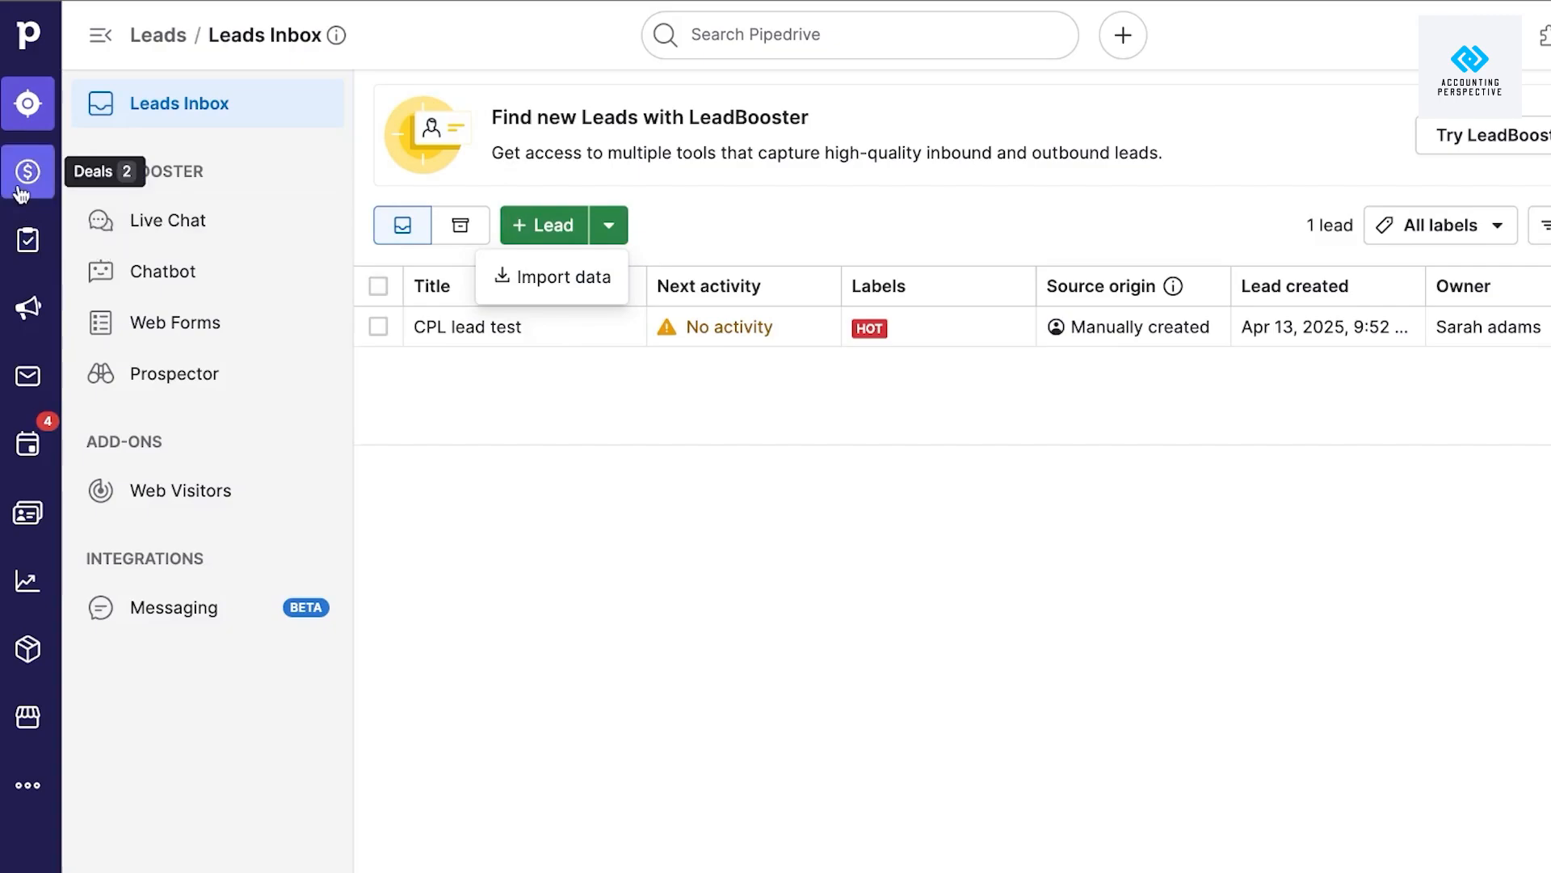
pyautogui.click(21, 193)
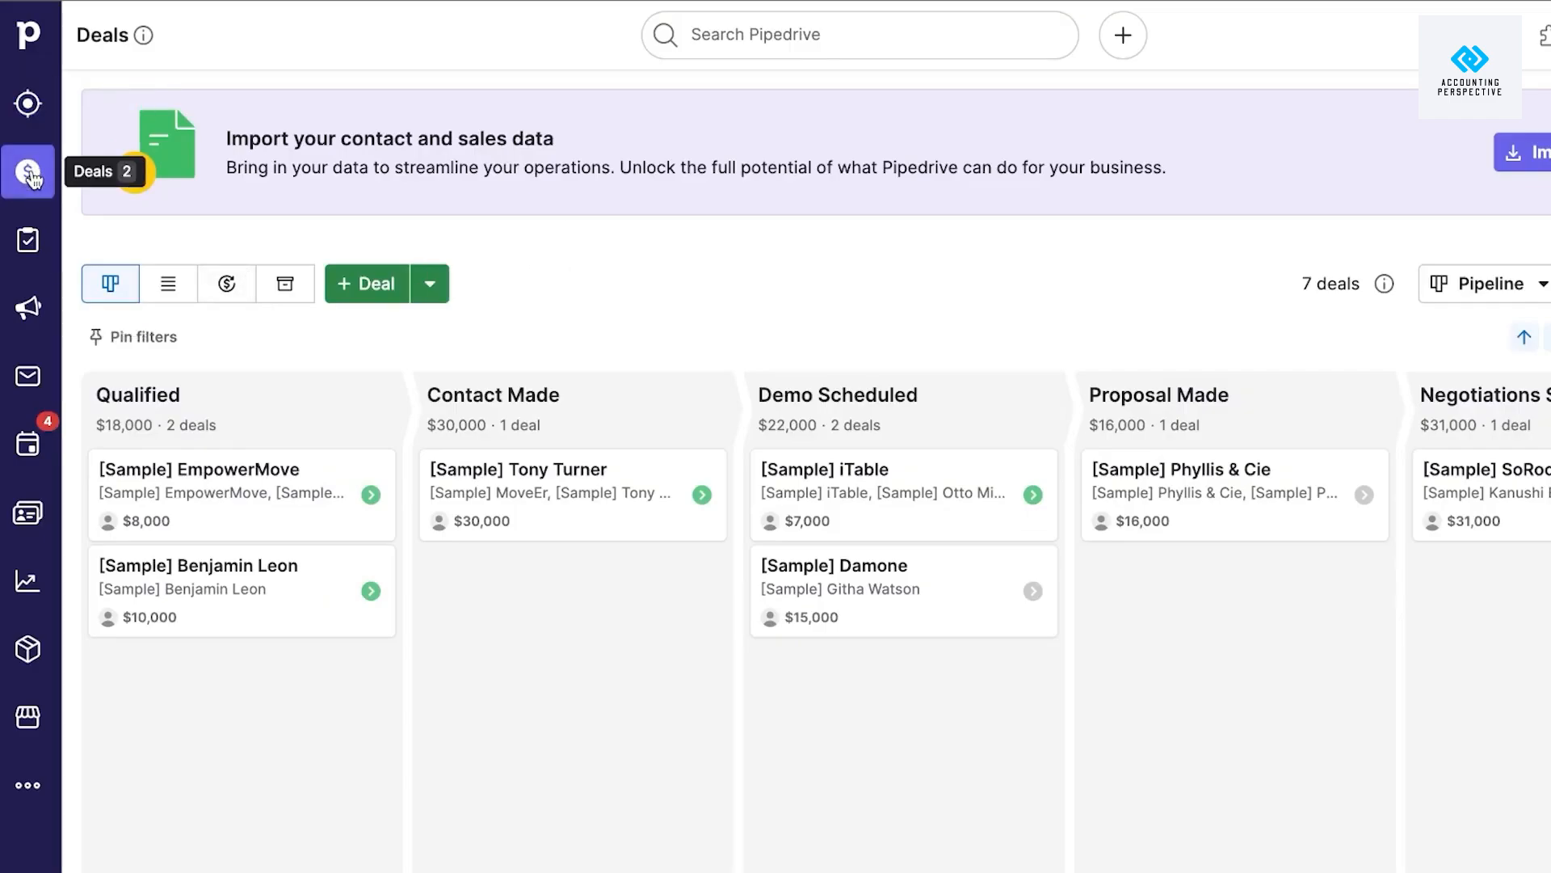
pyautogui.click(374, 285)
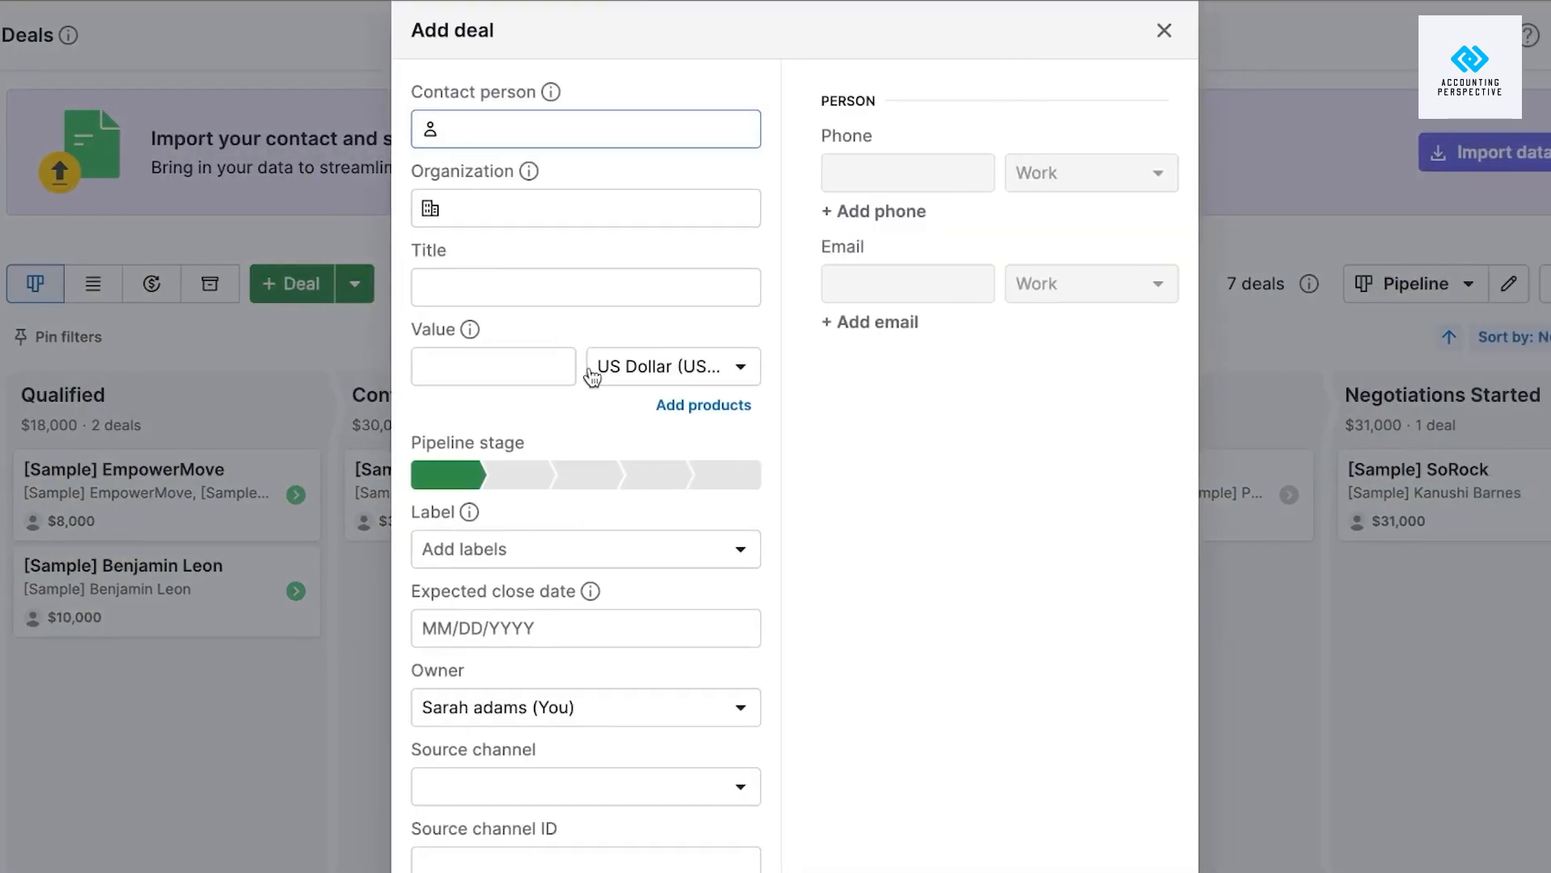
# Choose the sample contact as the deal's person and add BLP as a new organization.
pyautogui.scroll(-1, 592, 378)
pyautogui.scroll(1, 592, 378)
pyautogui.write('ben')
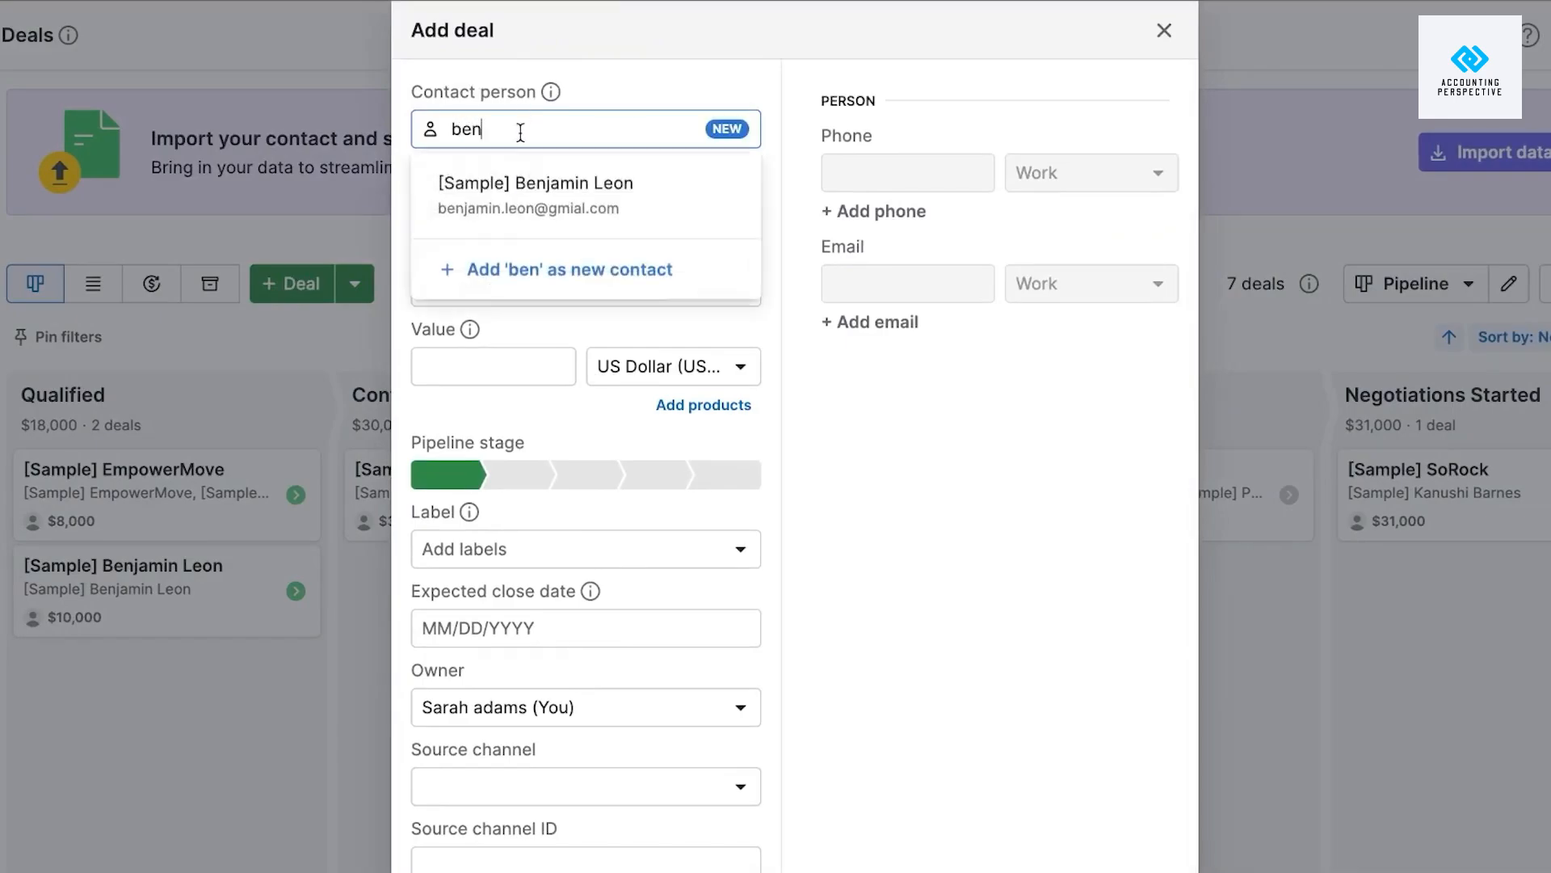
pyautogui.click(521, 193)
pyautogui.click(550, 199)
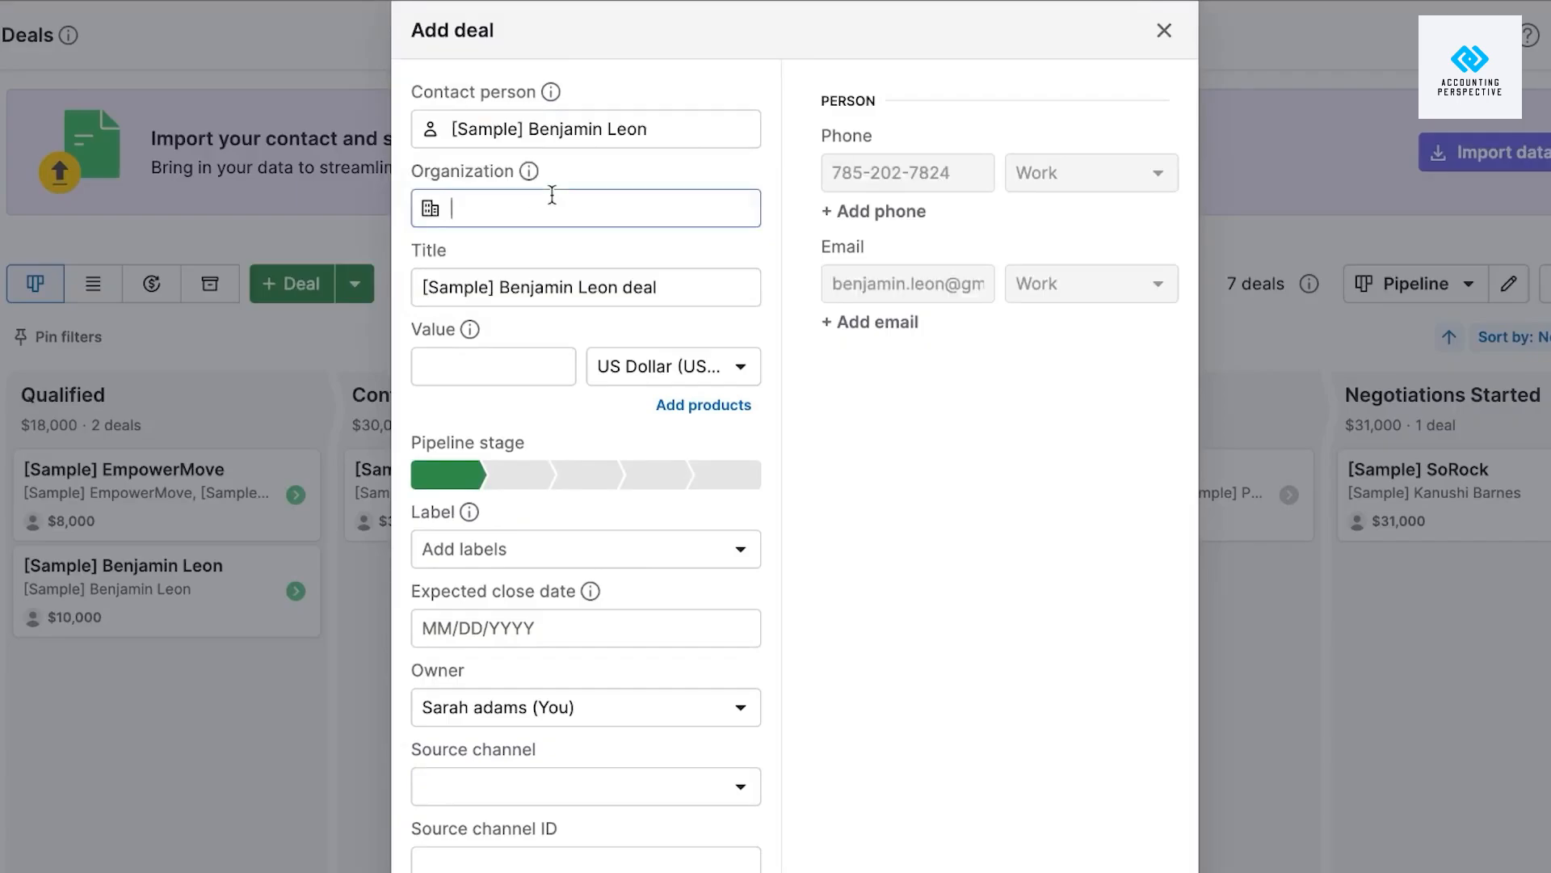
pyautogui.write('BLP')
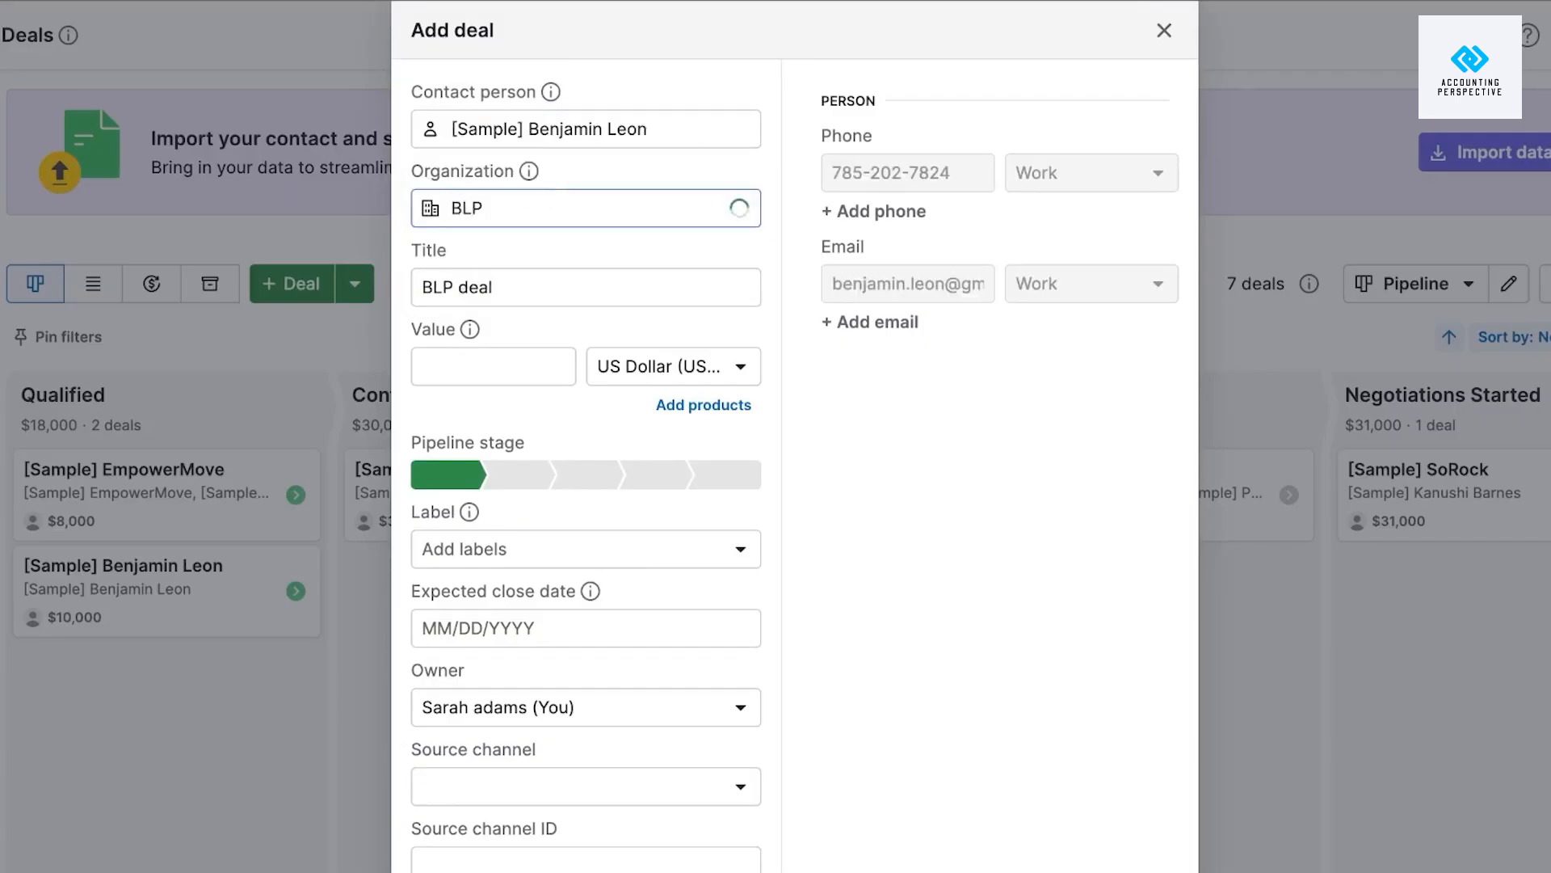
pyautogui.click(561, 261)
# Title the deal 'BLP deal TEST' and set its value to 20000 USD.
pyautogui.click(539, 284)
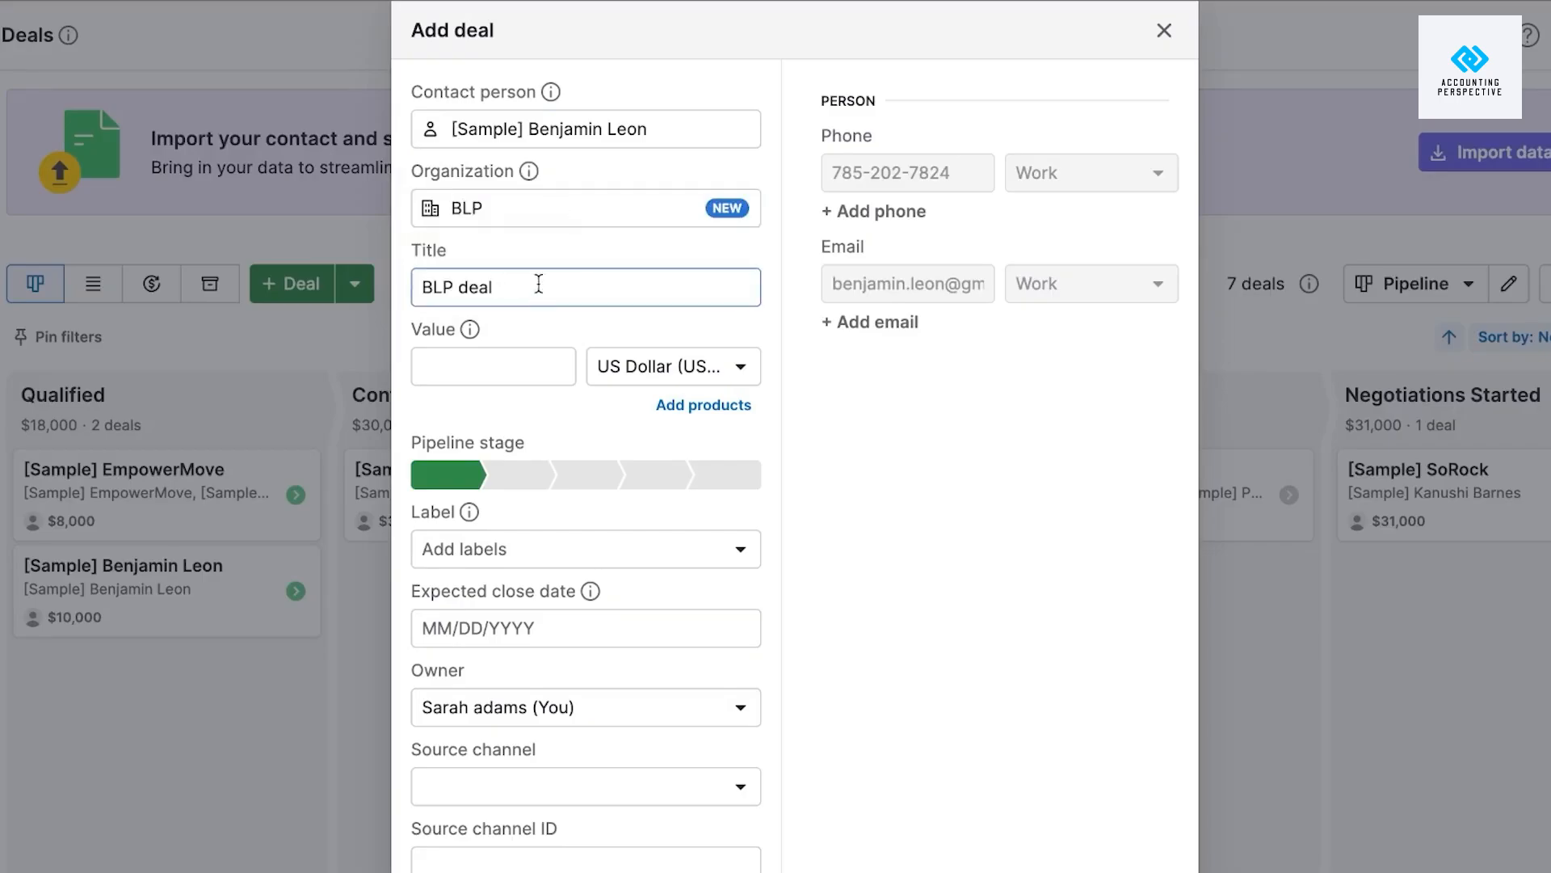
pyautogui.write('TEST')
pyautogui.click(489, 358)
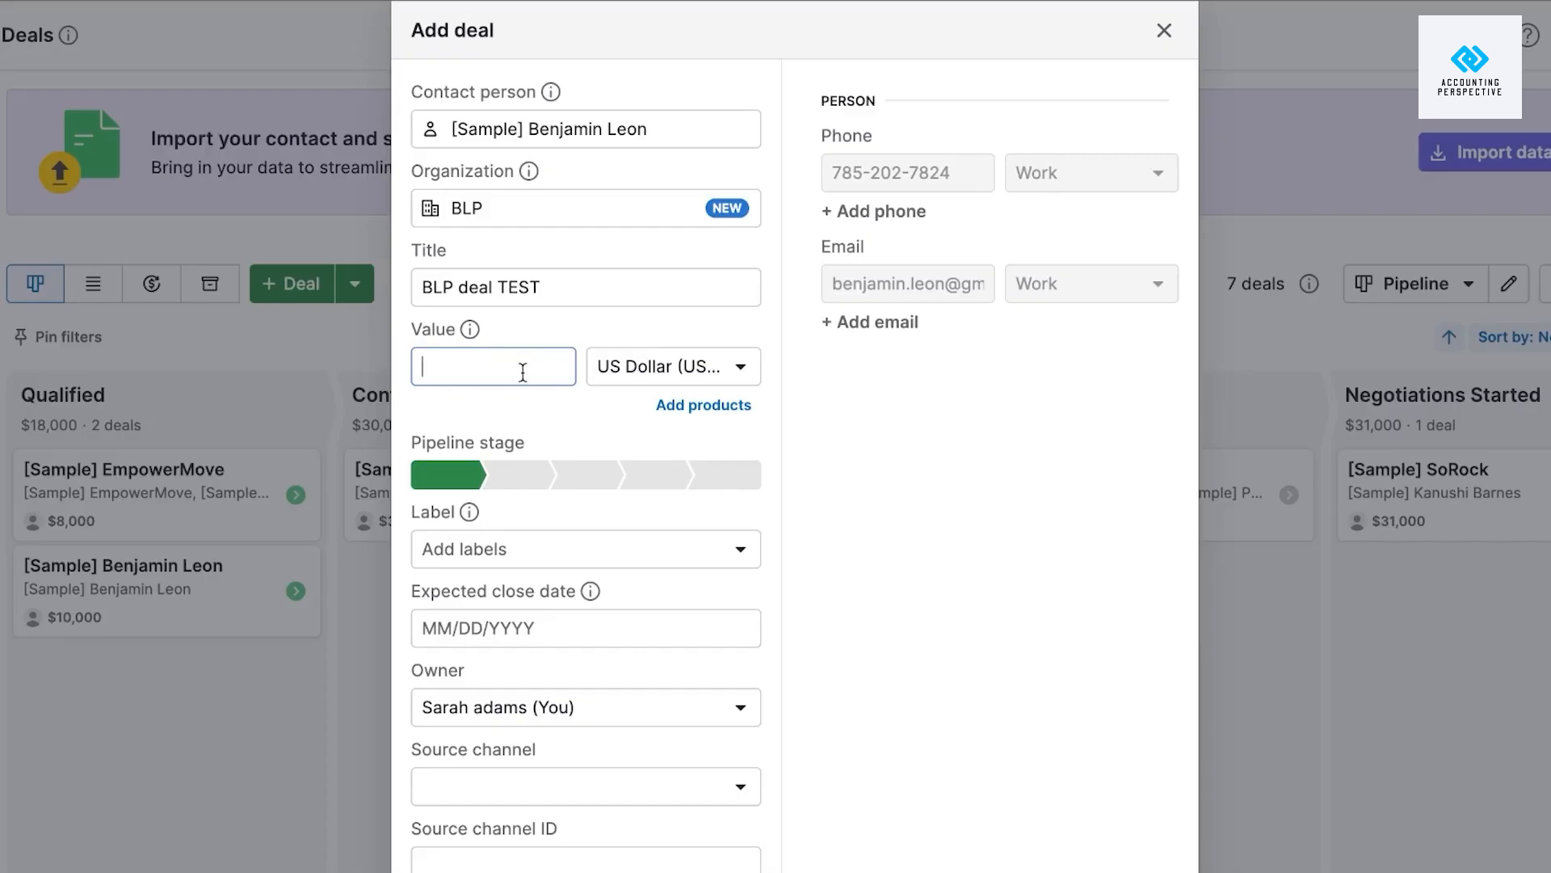
pyautogui.write('20000')
# Try the pipeline stages in turn, finally setting the deal stage to Qualified.
pyautogui.click(519, 481)
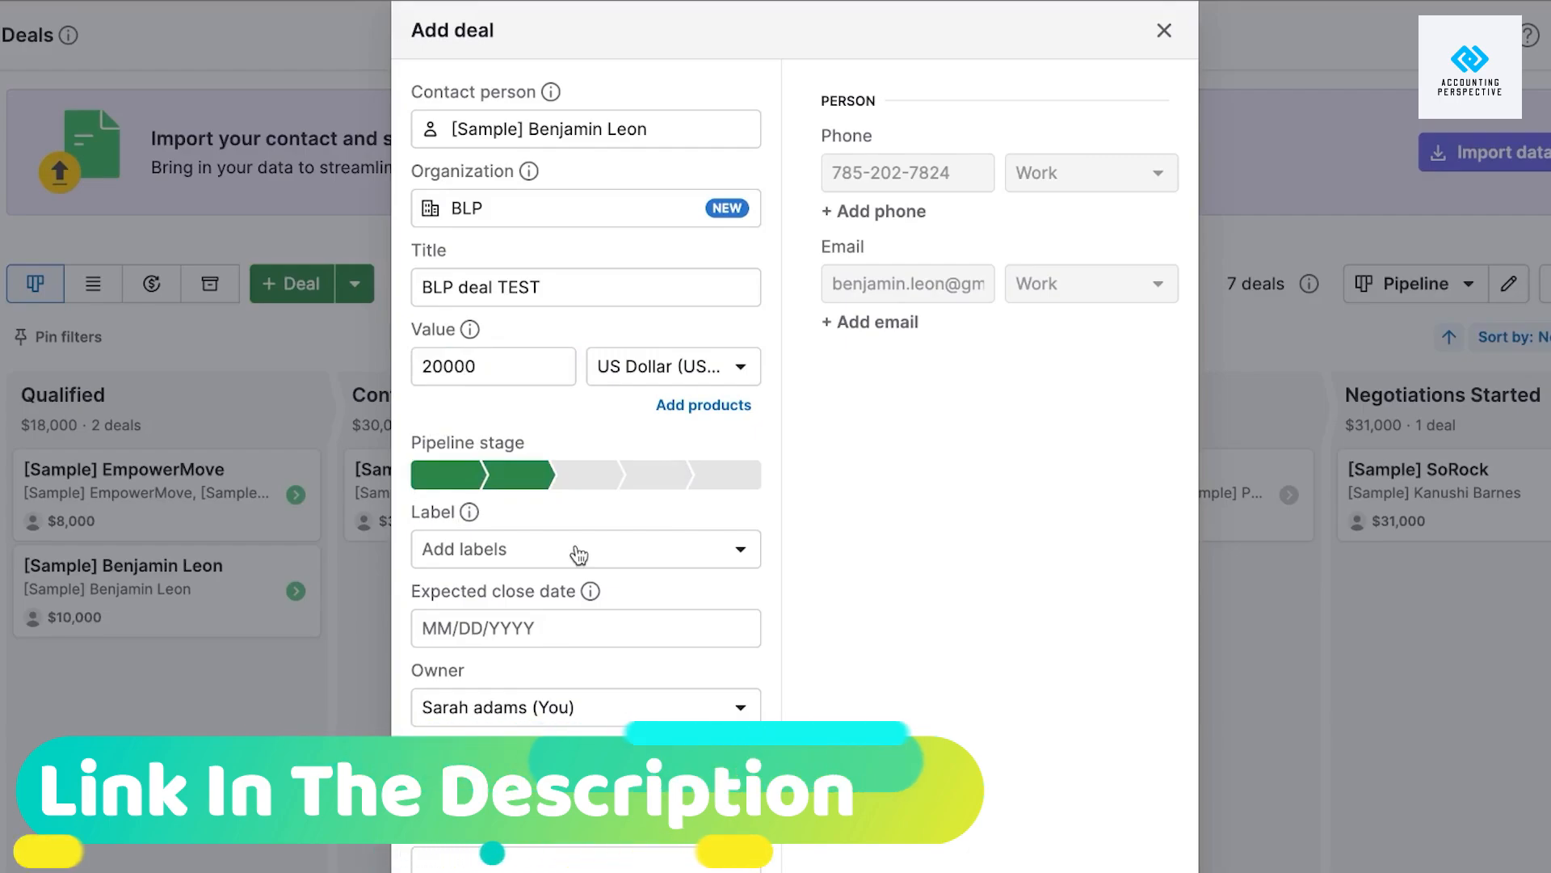
pyautogui.click(619, 481)
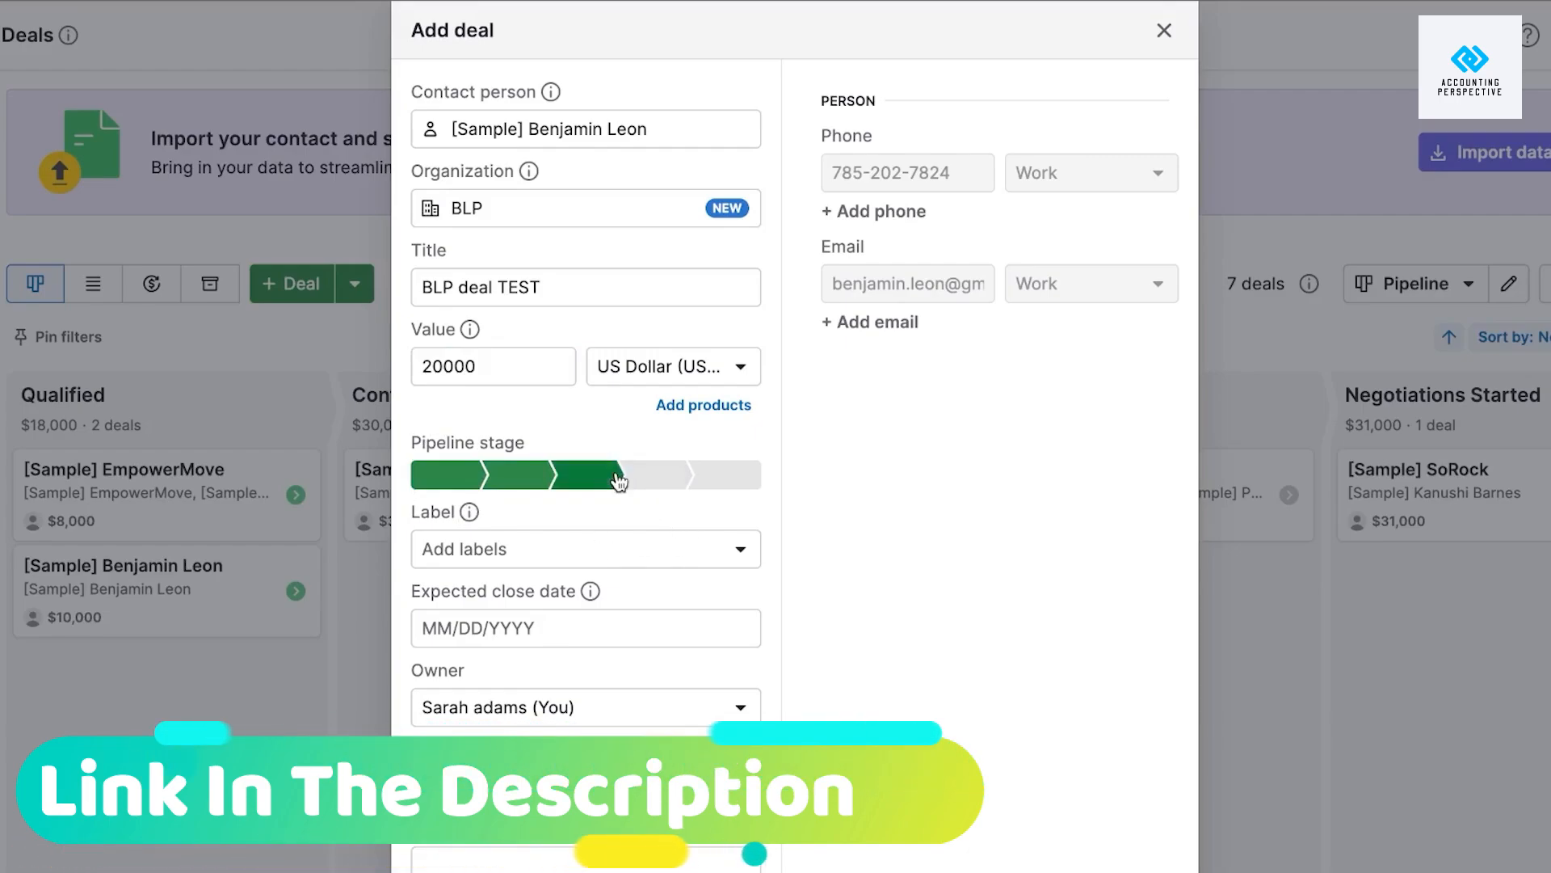
pyautogui.click(721, 481)
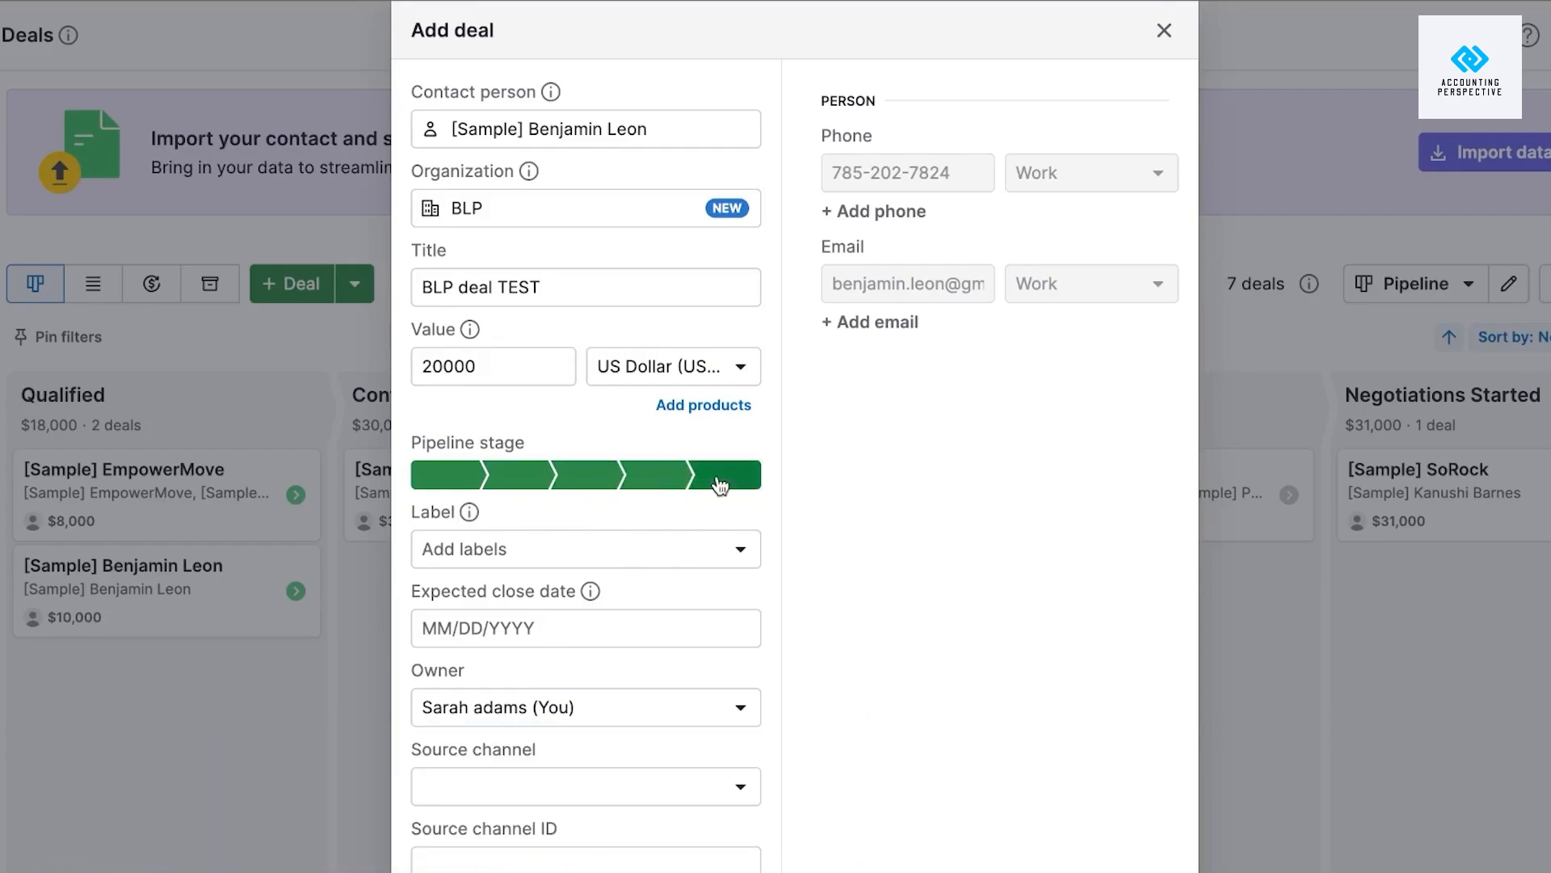
pyautogui.click(446, 487)
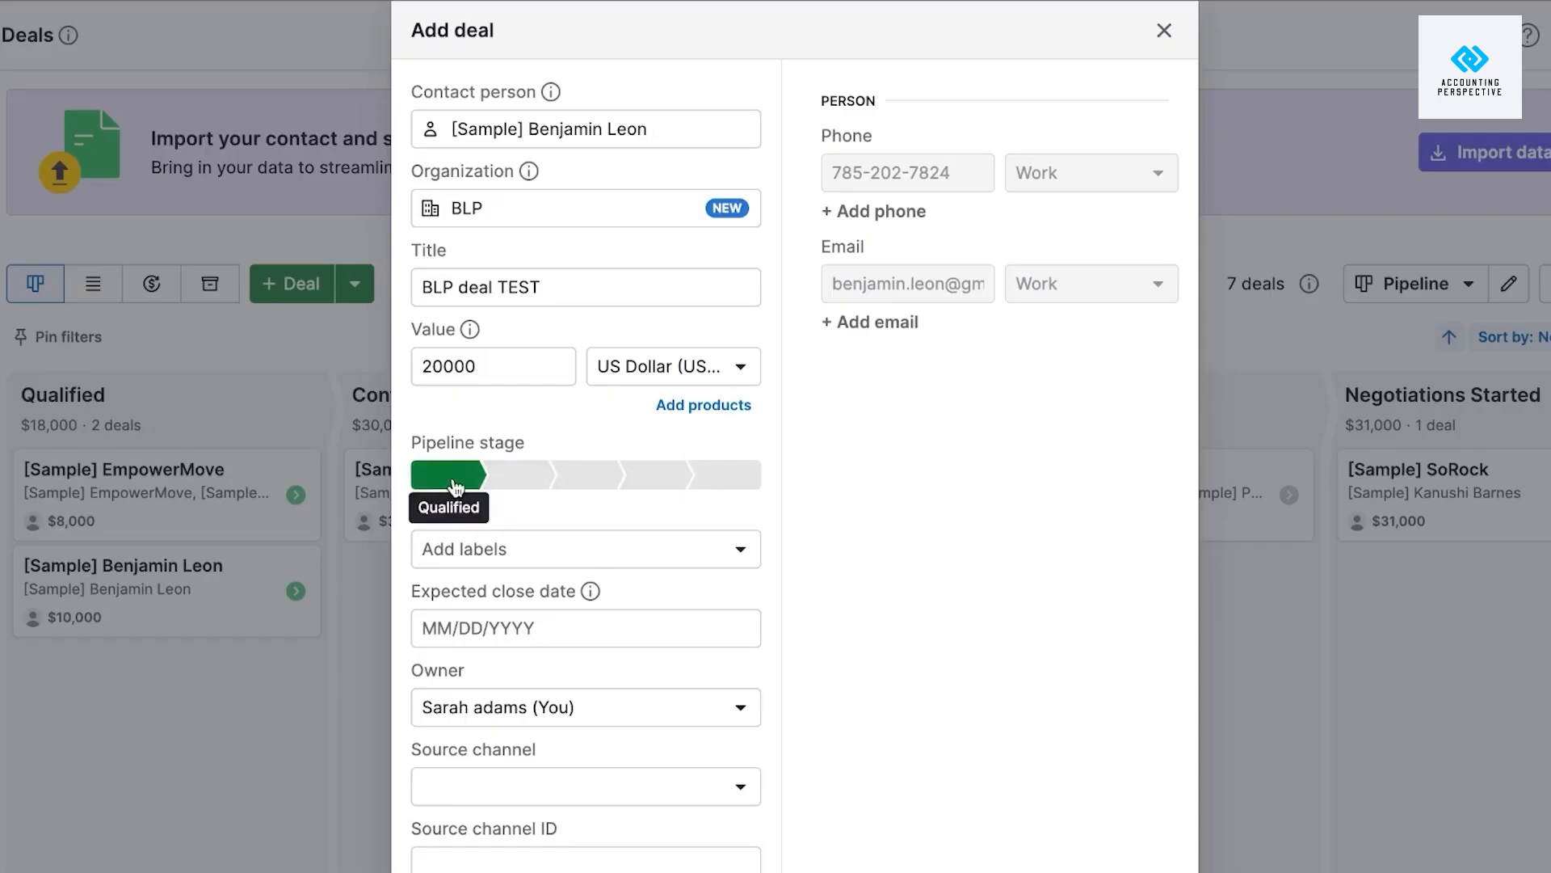
pyautogui.click(518, 489)
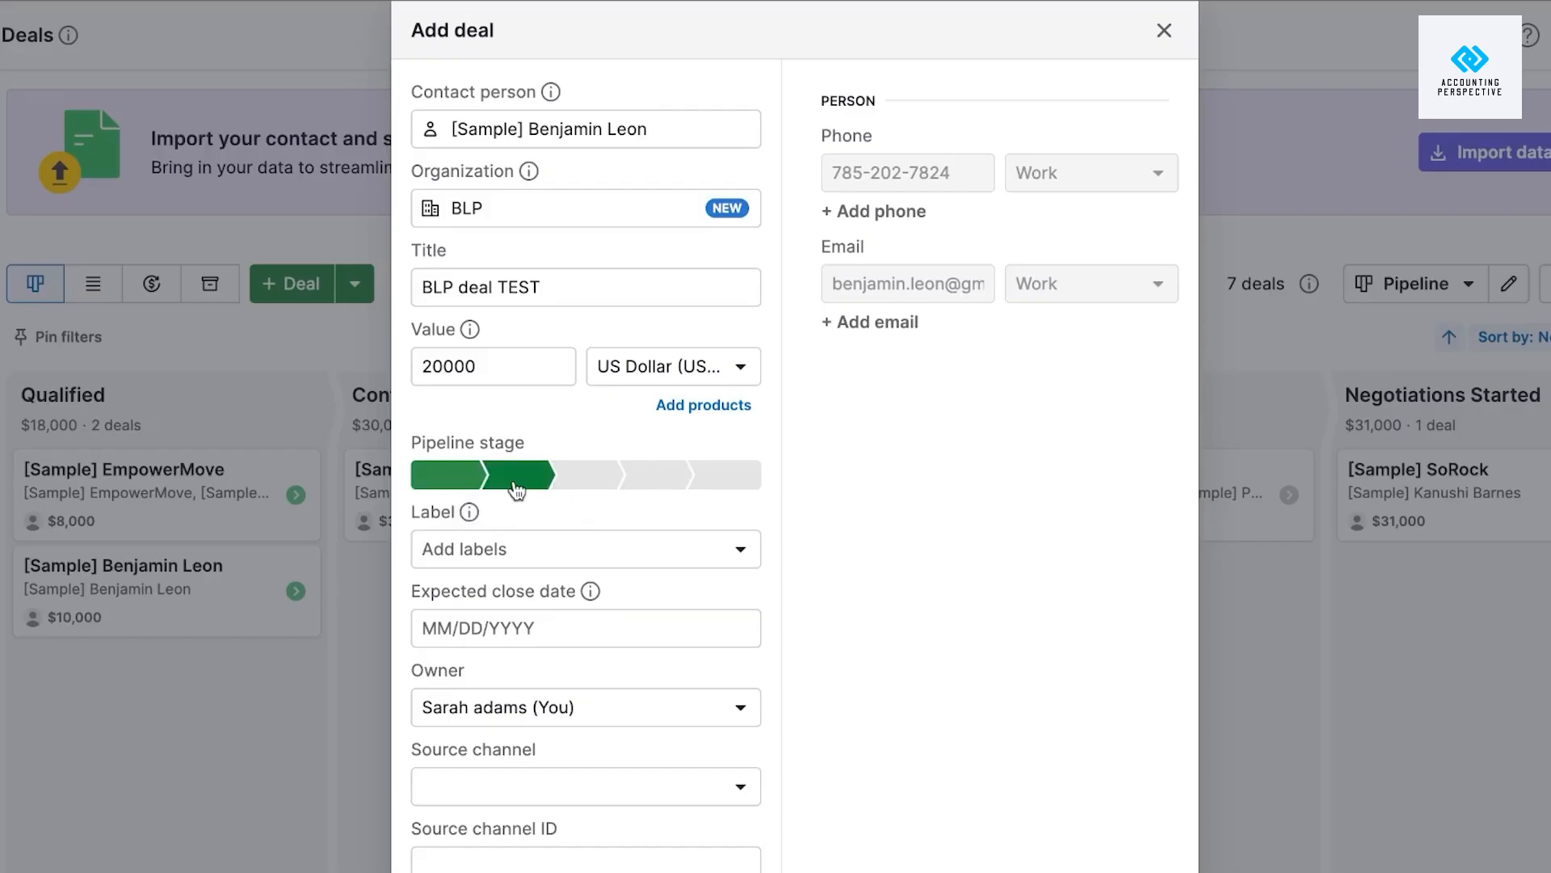
pyautogui.click(573, 483)
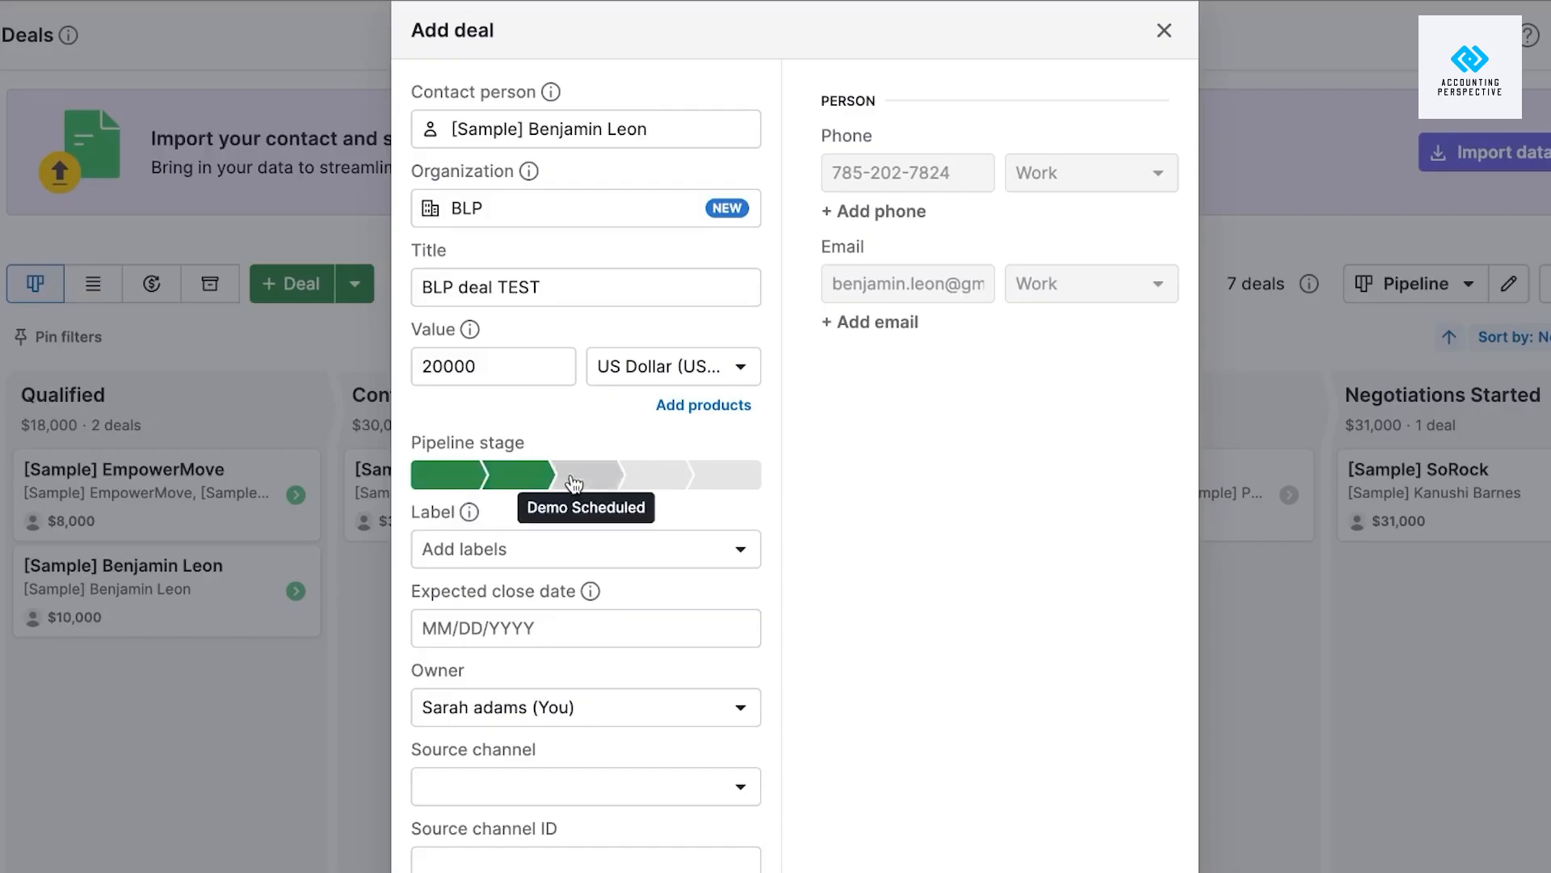
pyautogui.click(660, 483)
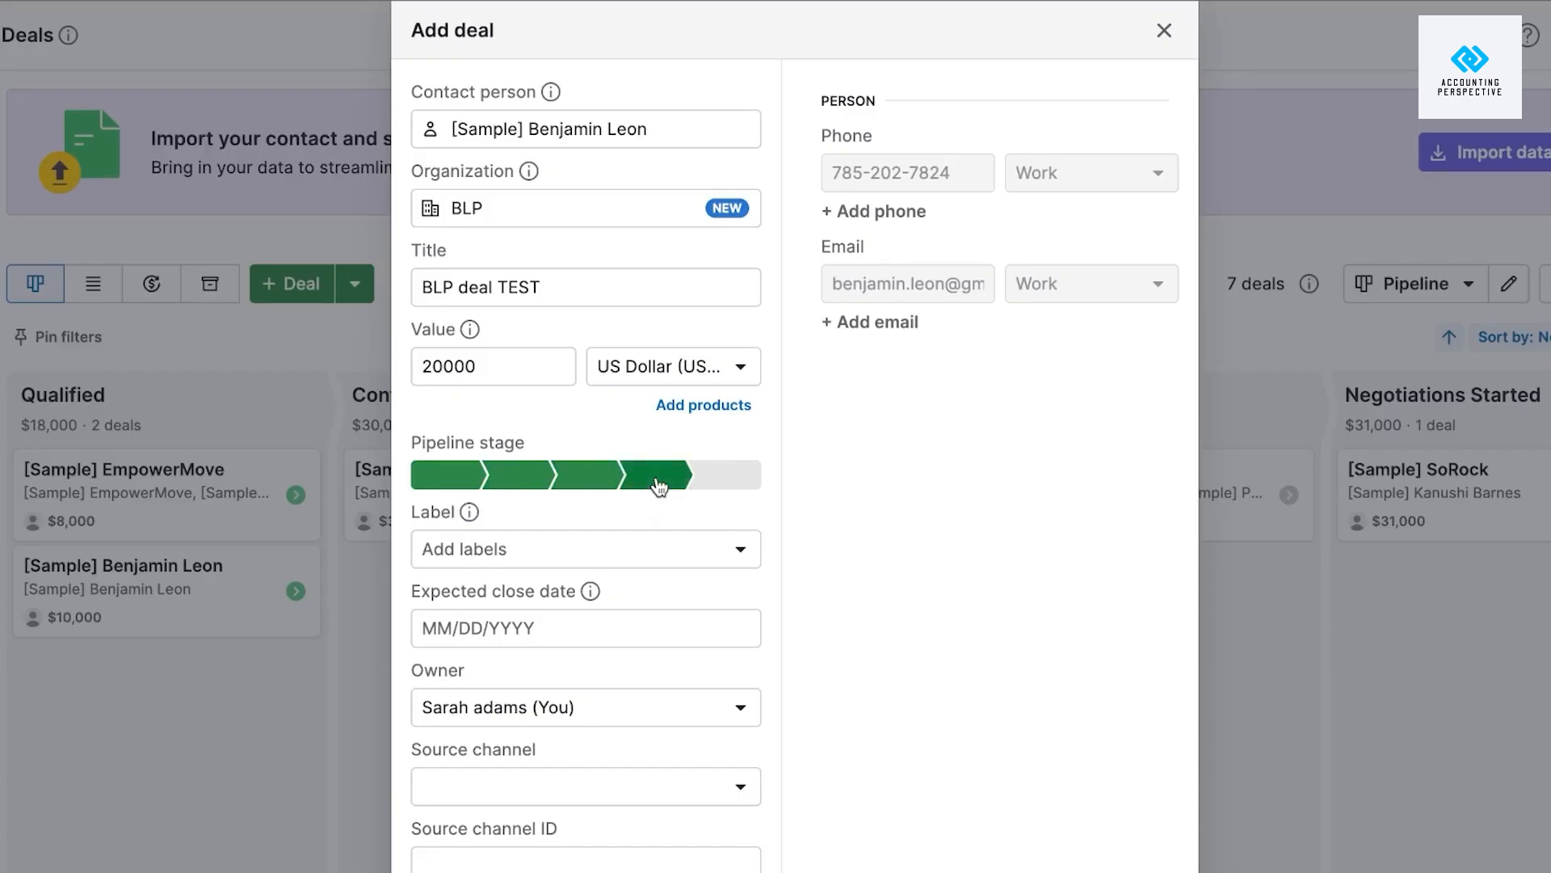
pyautogui.click(745, 483)
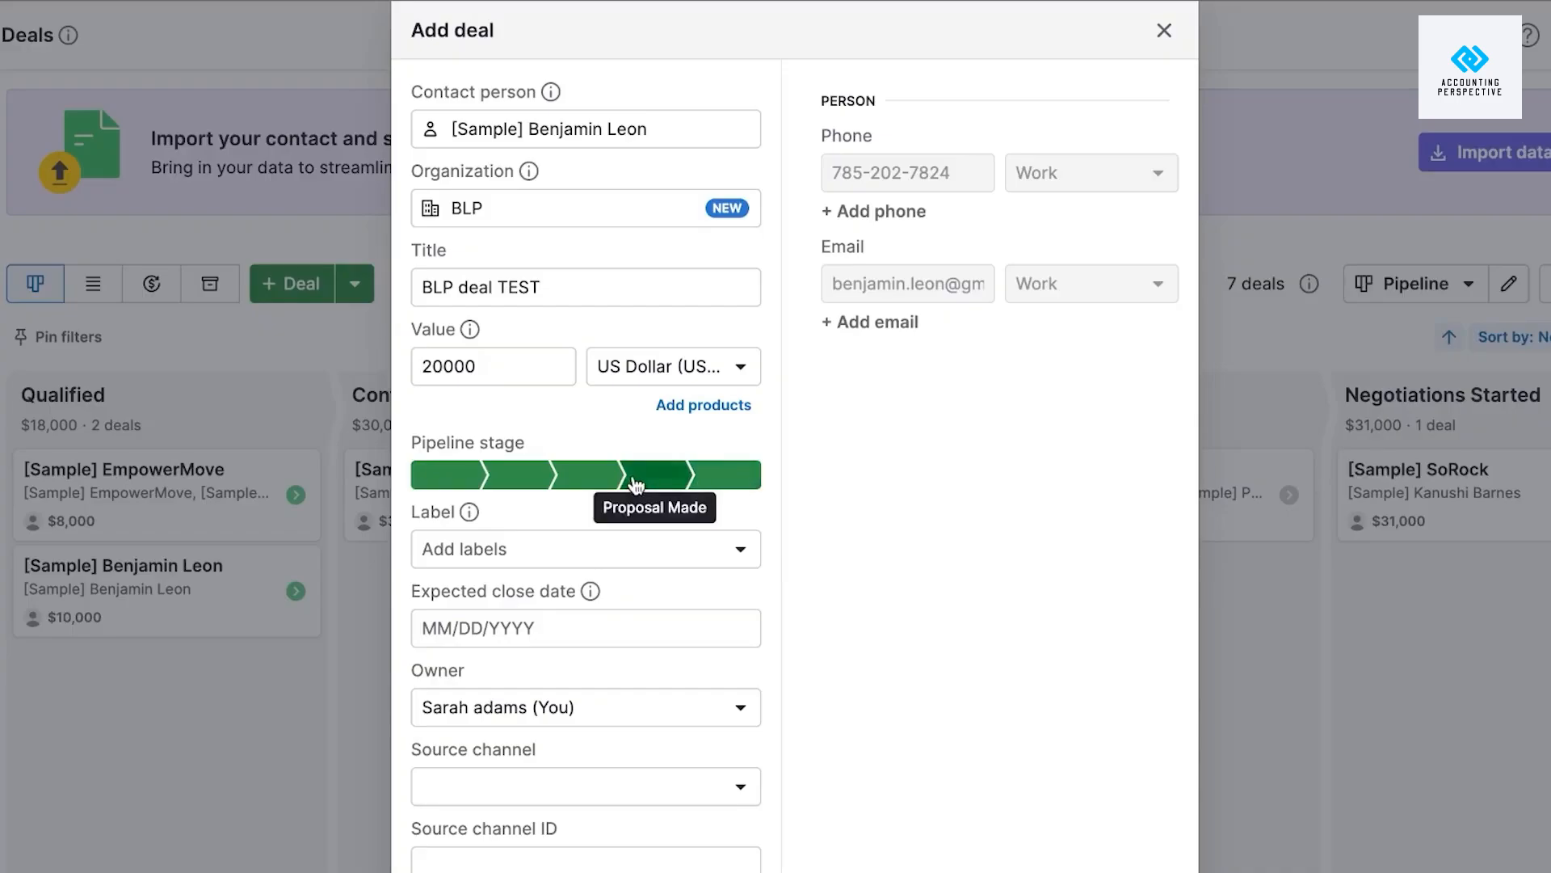
pyautogui.click(588, 477)
pyautogui.click(465, 481)
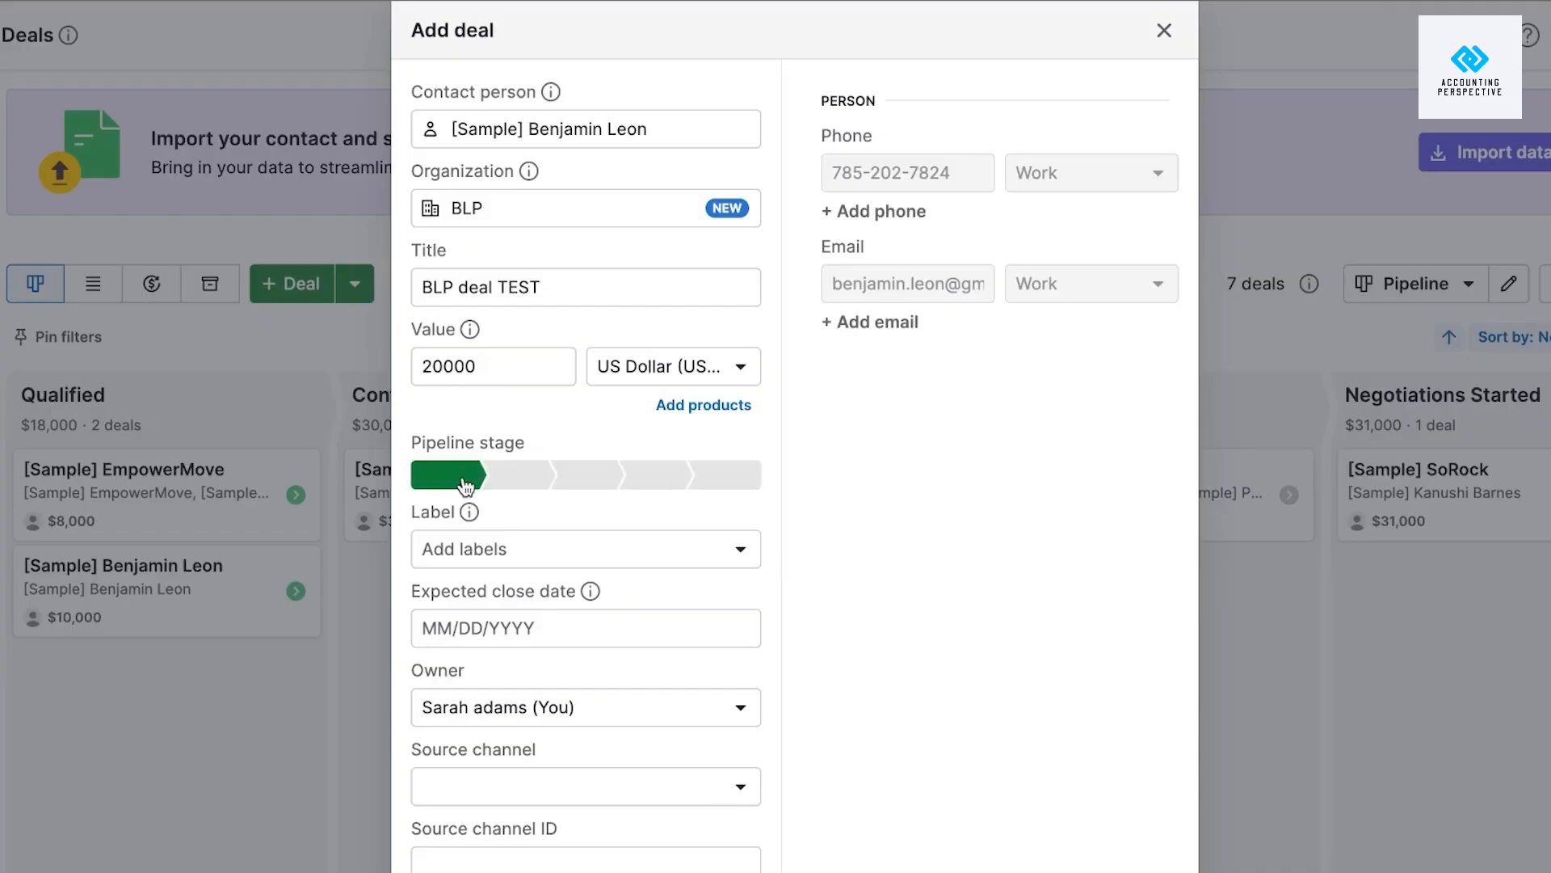
# Create a new COLD deal label.
pyautogui.click(496, 558)
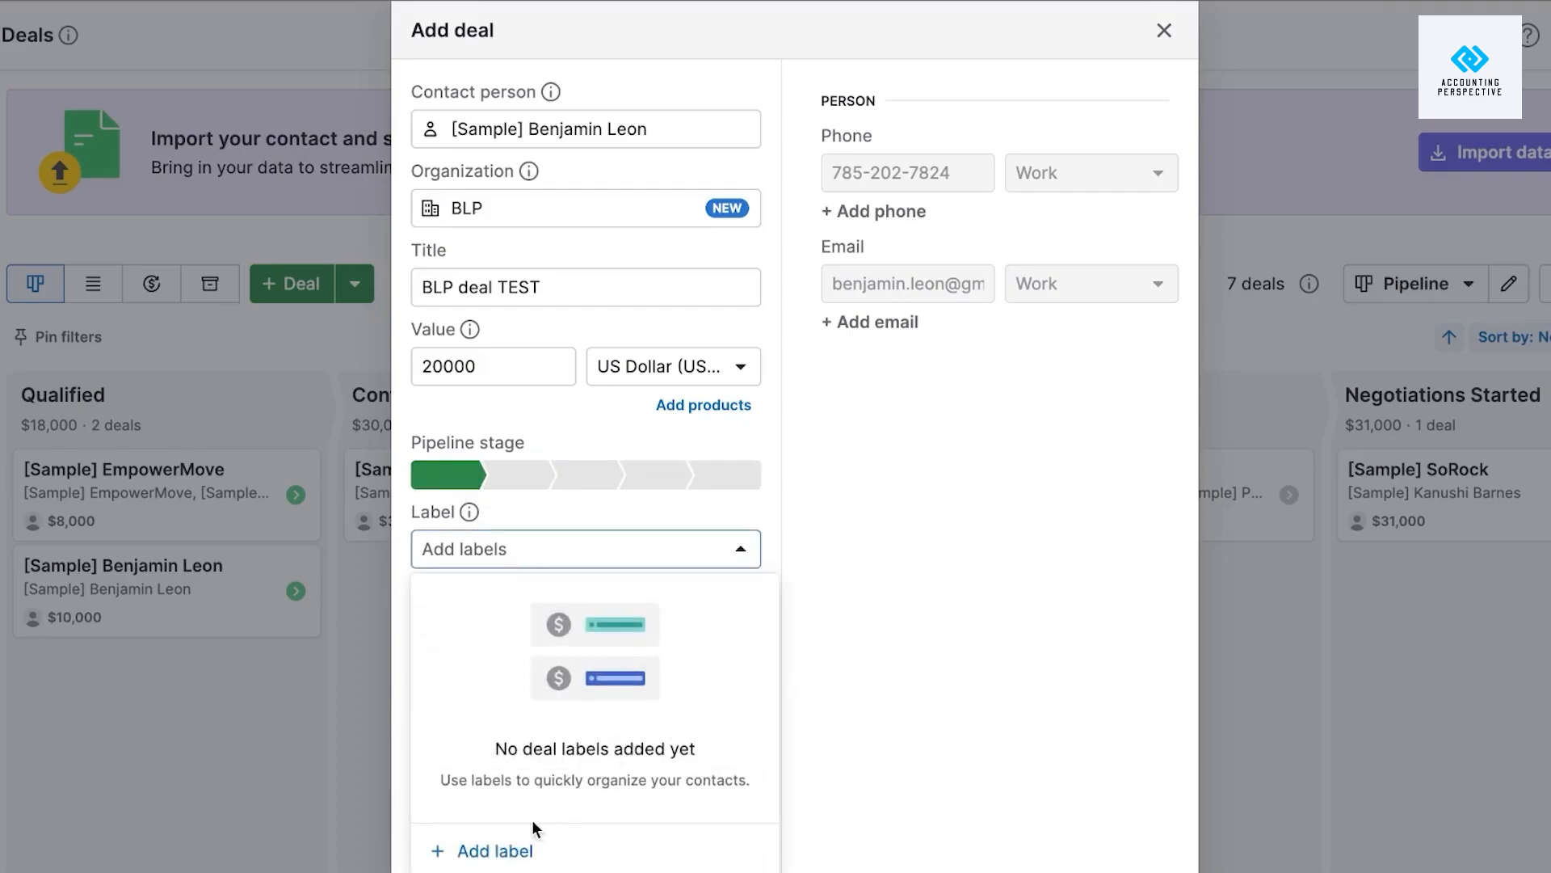
pyautogui.click(499, 852)
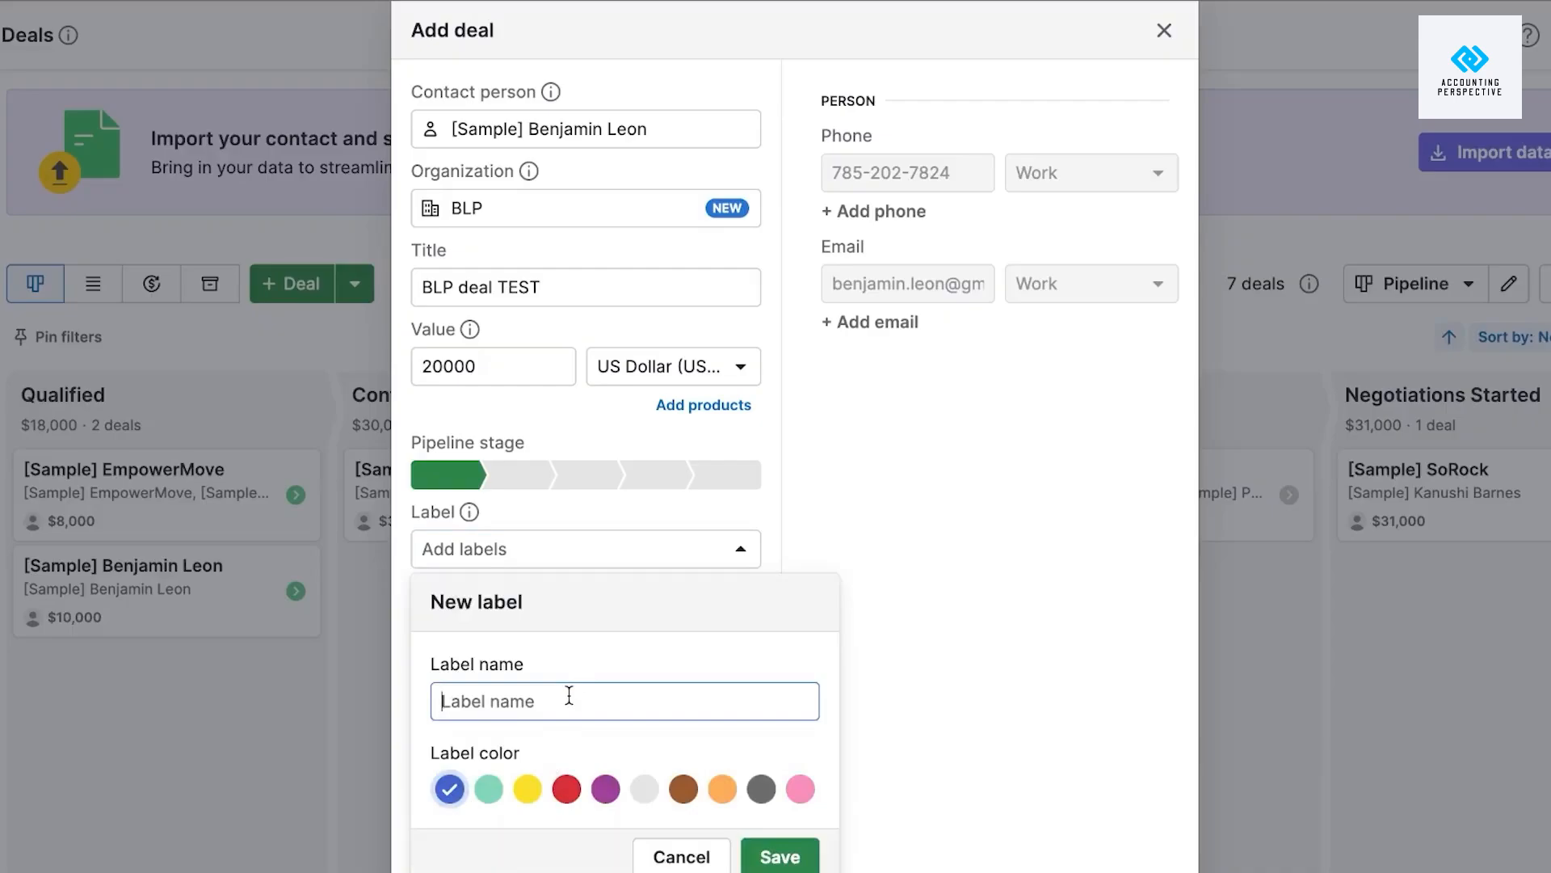
pyautogui.write('COLD')
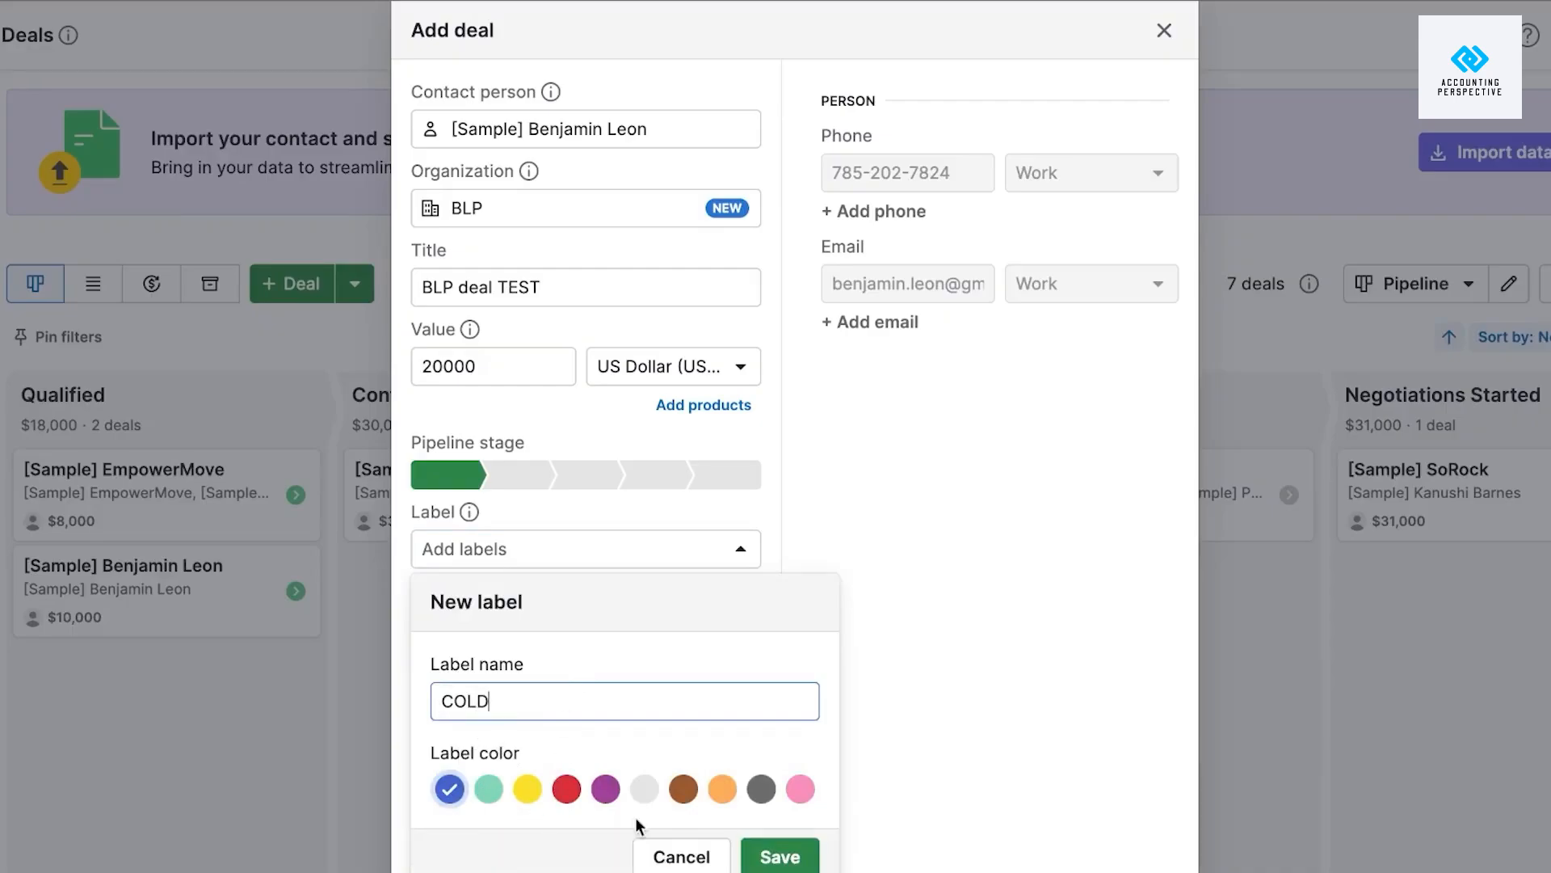
pyautogui.click(779, 854)
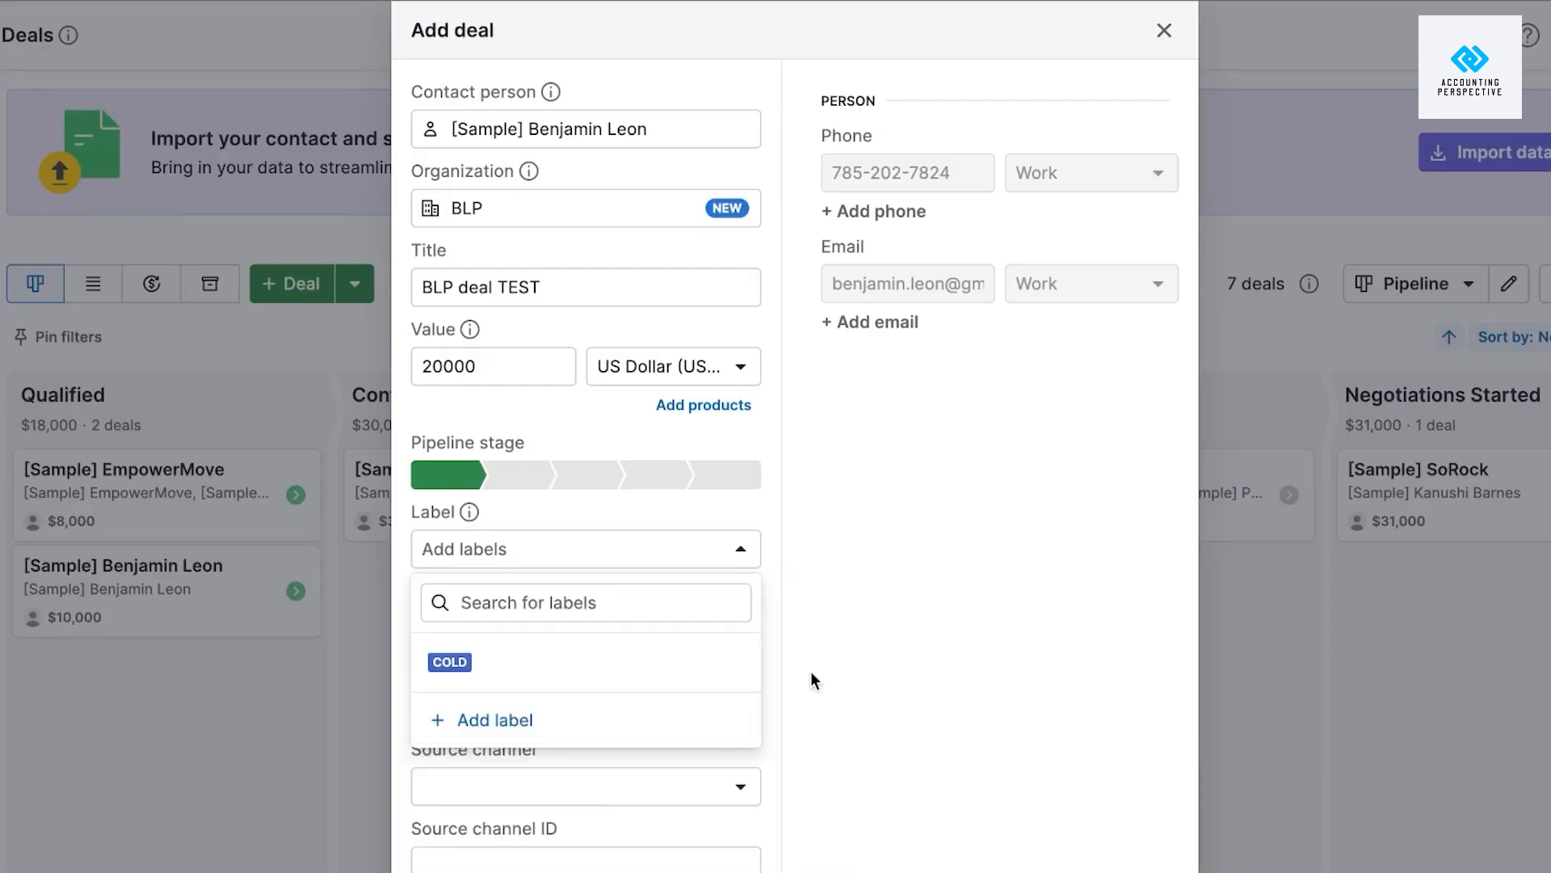
pyautogui.scroll(-1, 811, 671)
pyautogui.click(882, 637)
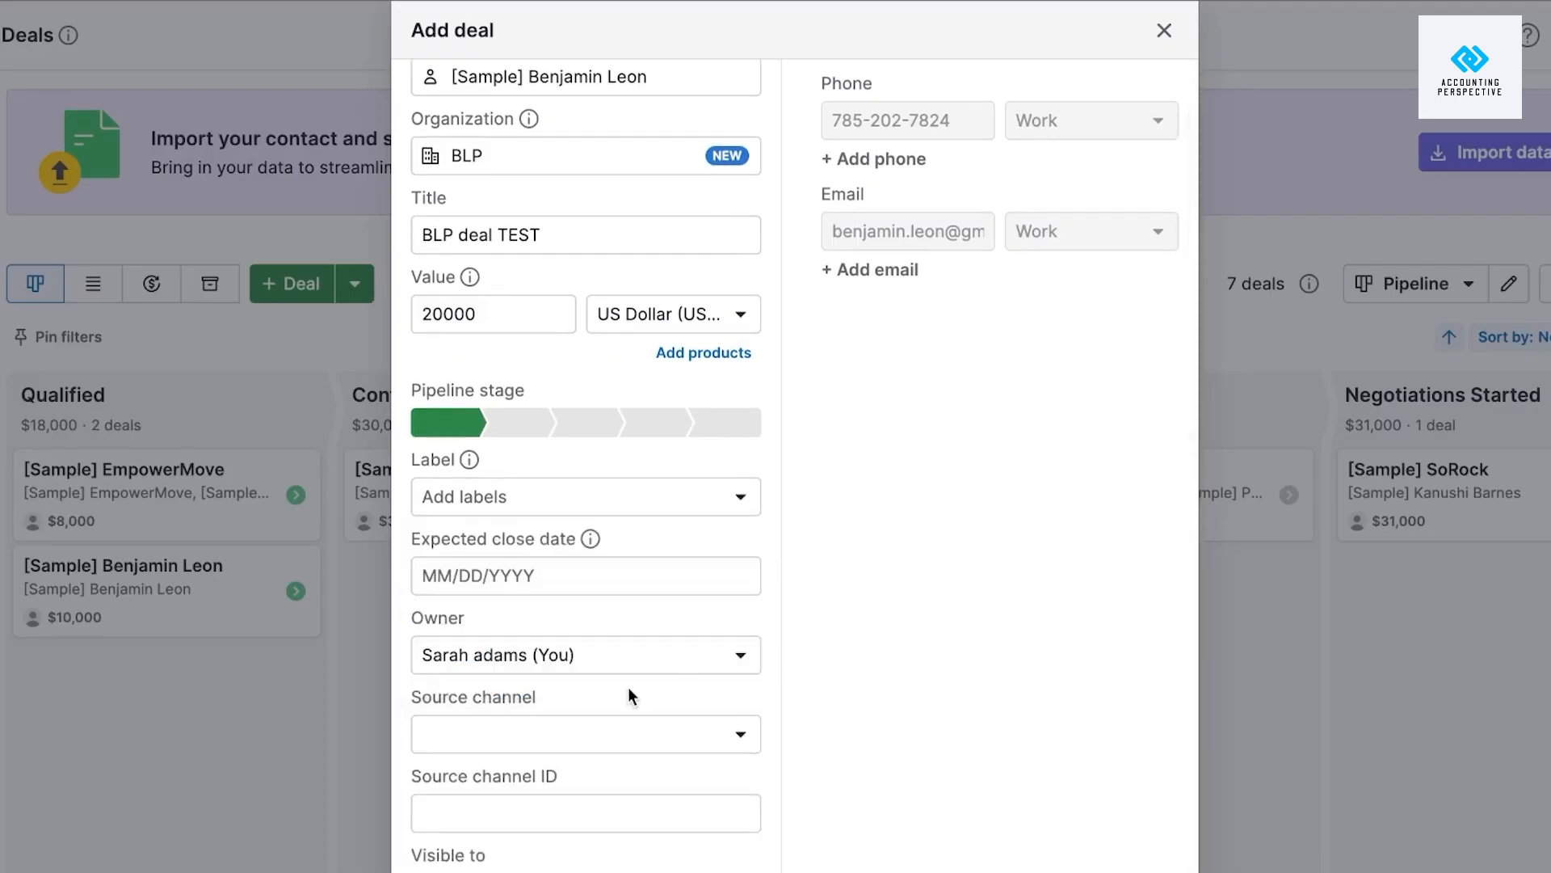
# Set the expected close date to April 20, 2025 and save the deal.
pyautogui.click(570, 575)
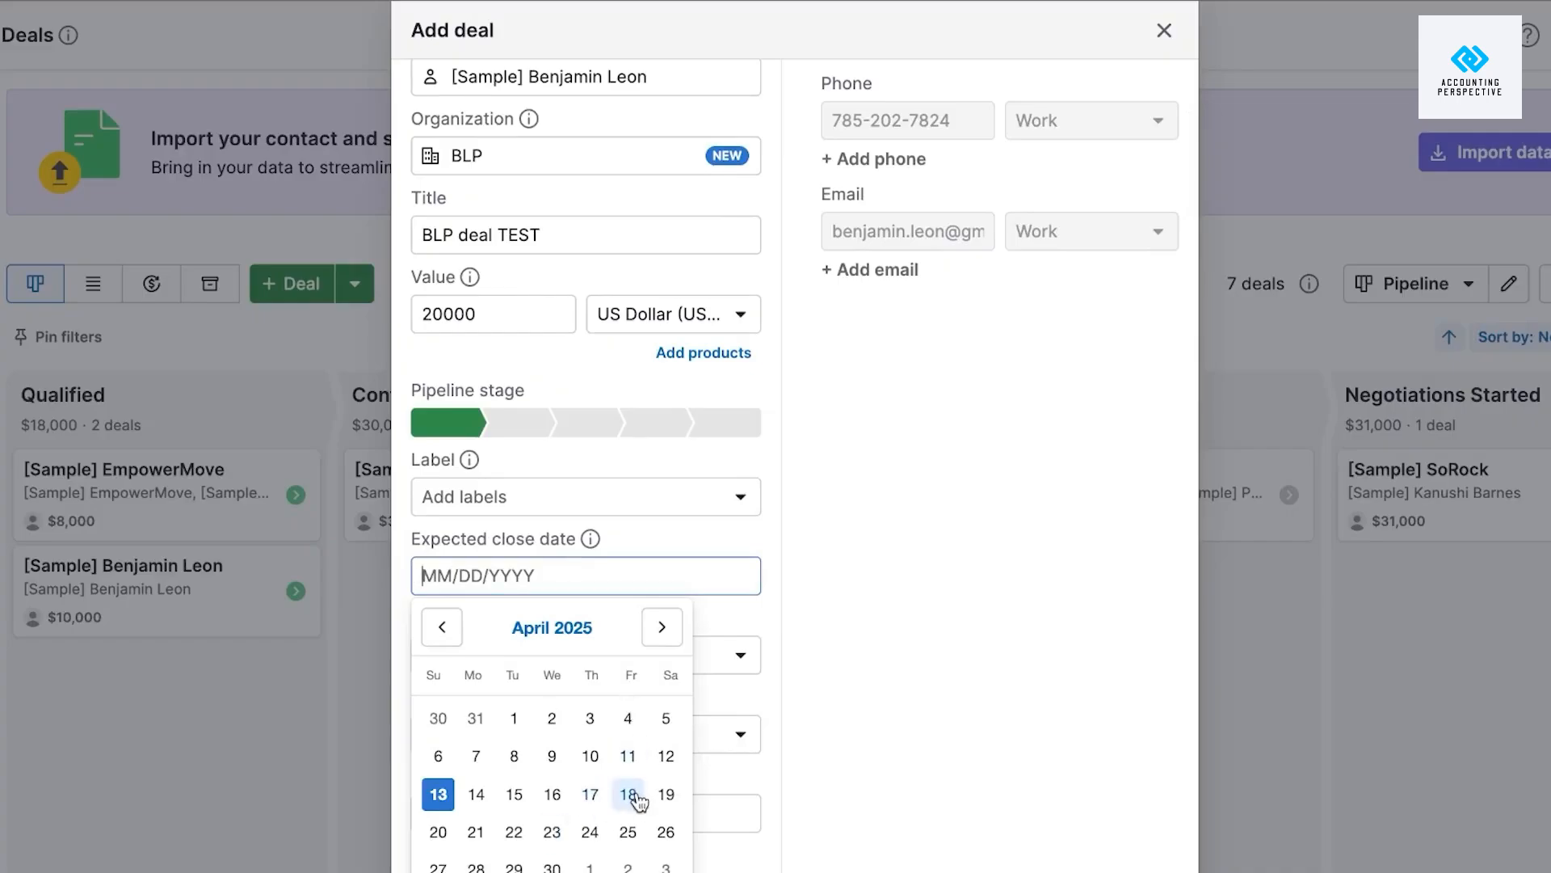
pyautogui.click(438, 834)
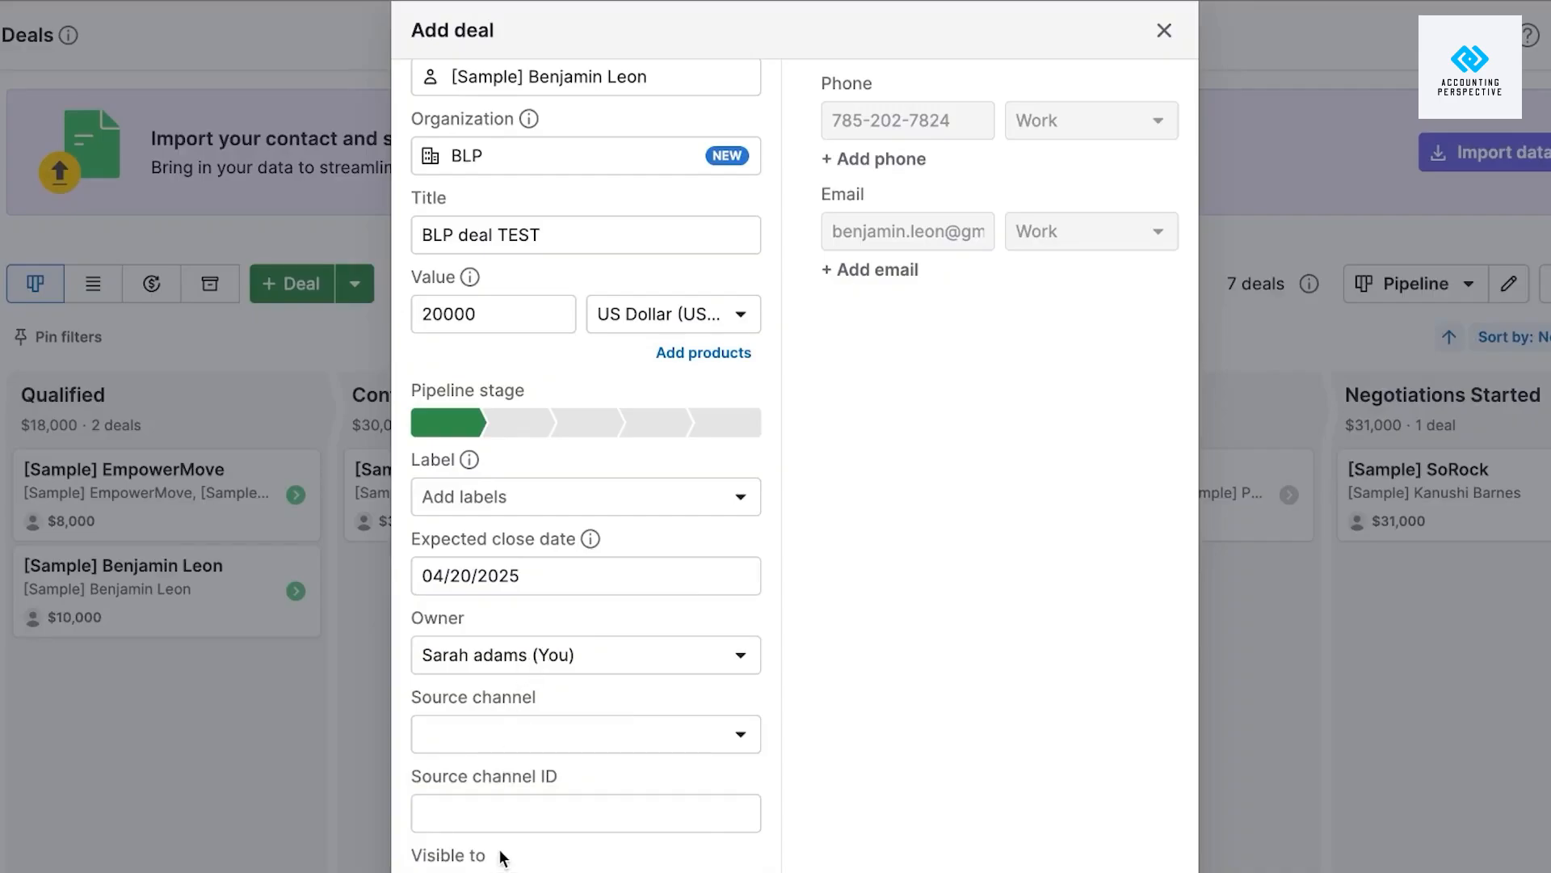
pyautogui.scroll(2, 538, 565)
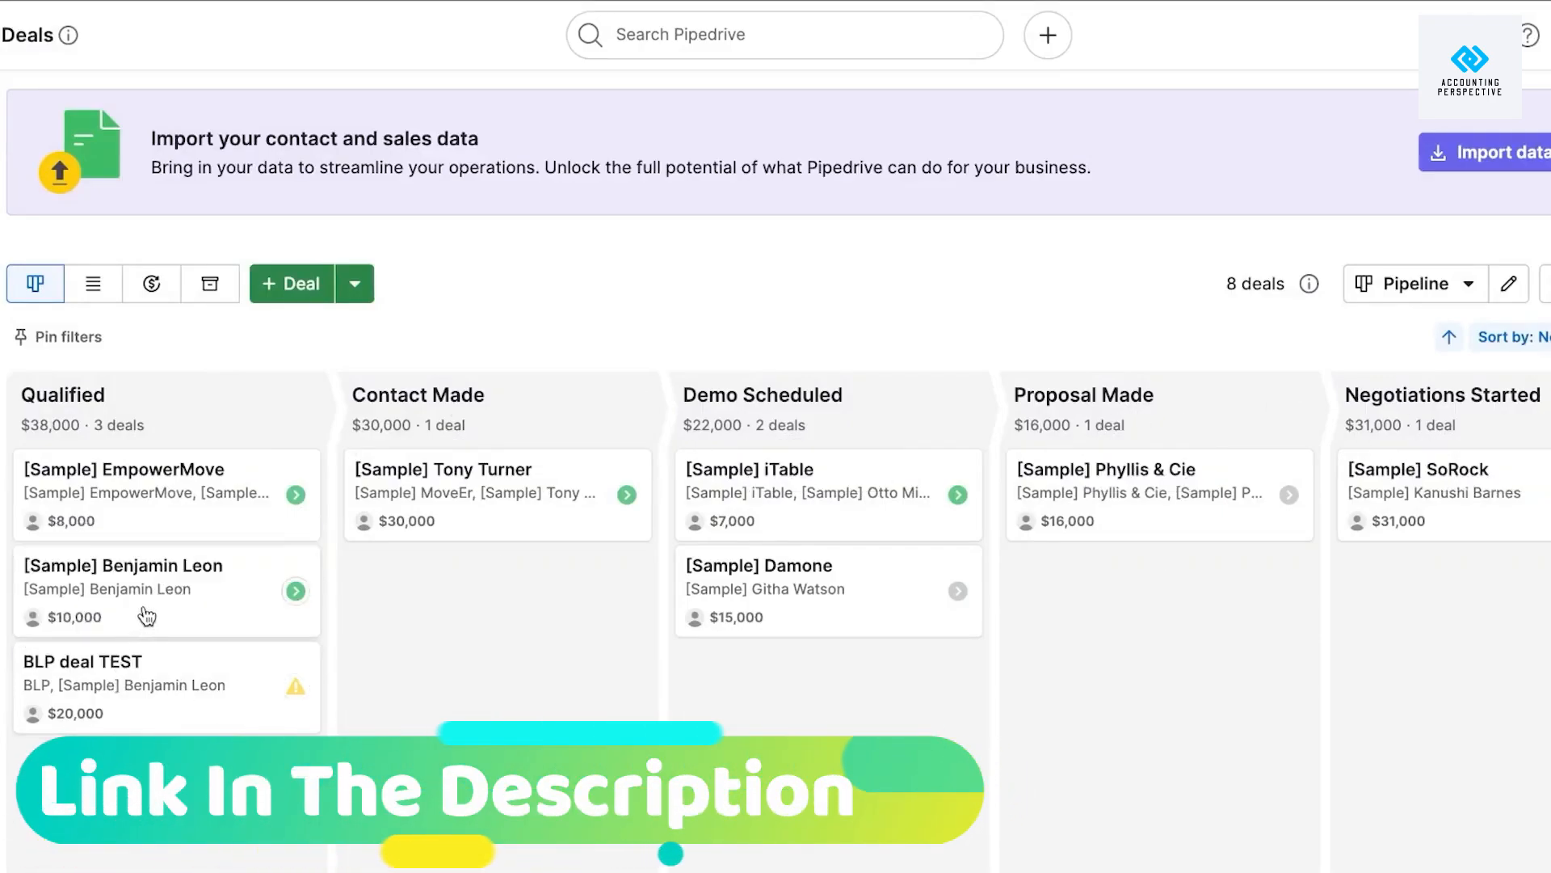
# Drag the $10,000 sample deal to a later stage, then discard a new Proposal Made deal form.
pyautogui.moveTo(147, 620); pyautogui.dragTo(817, 693)
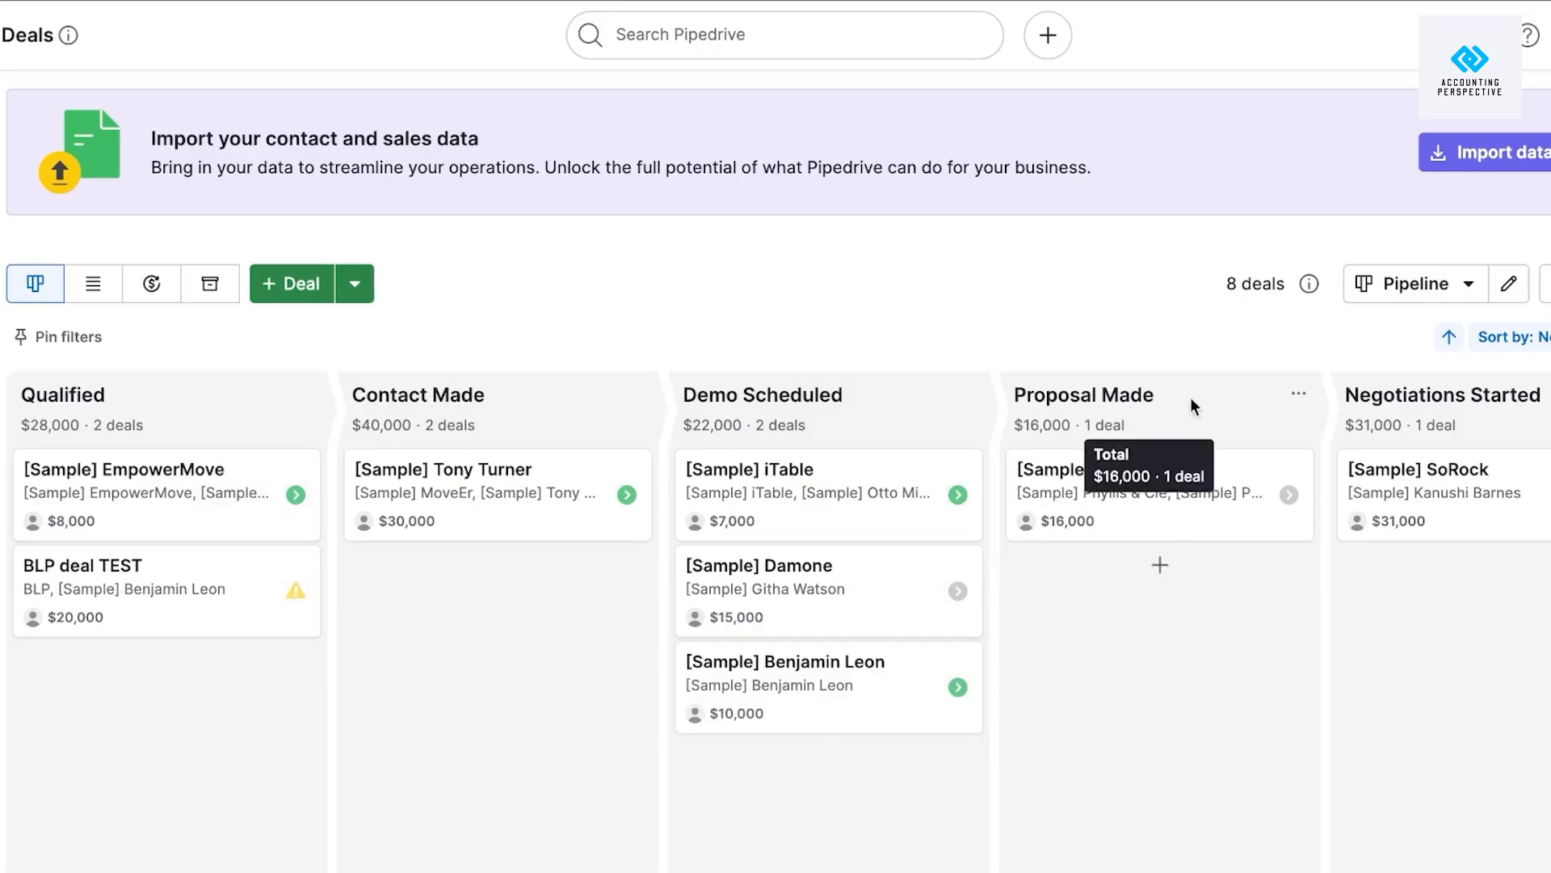
pyautogui.click(1158, 569)
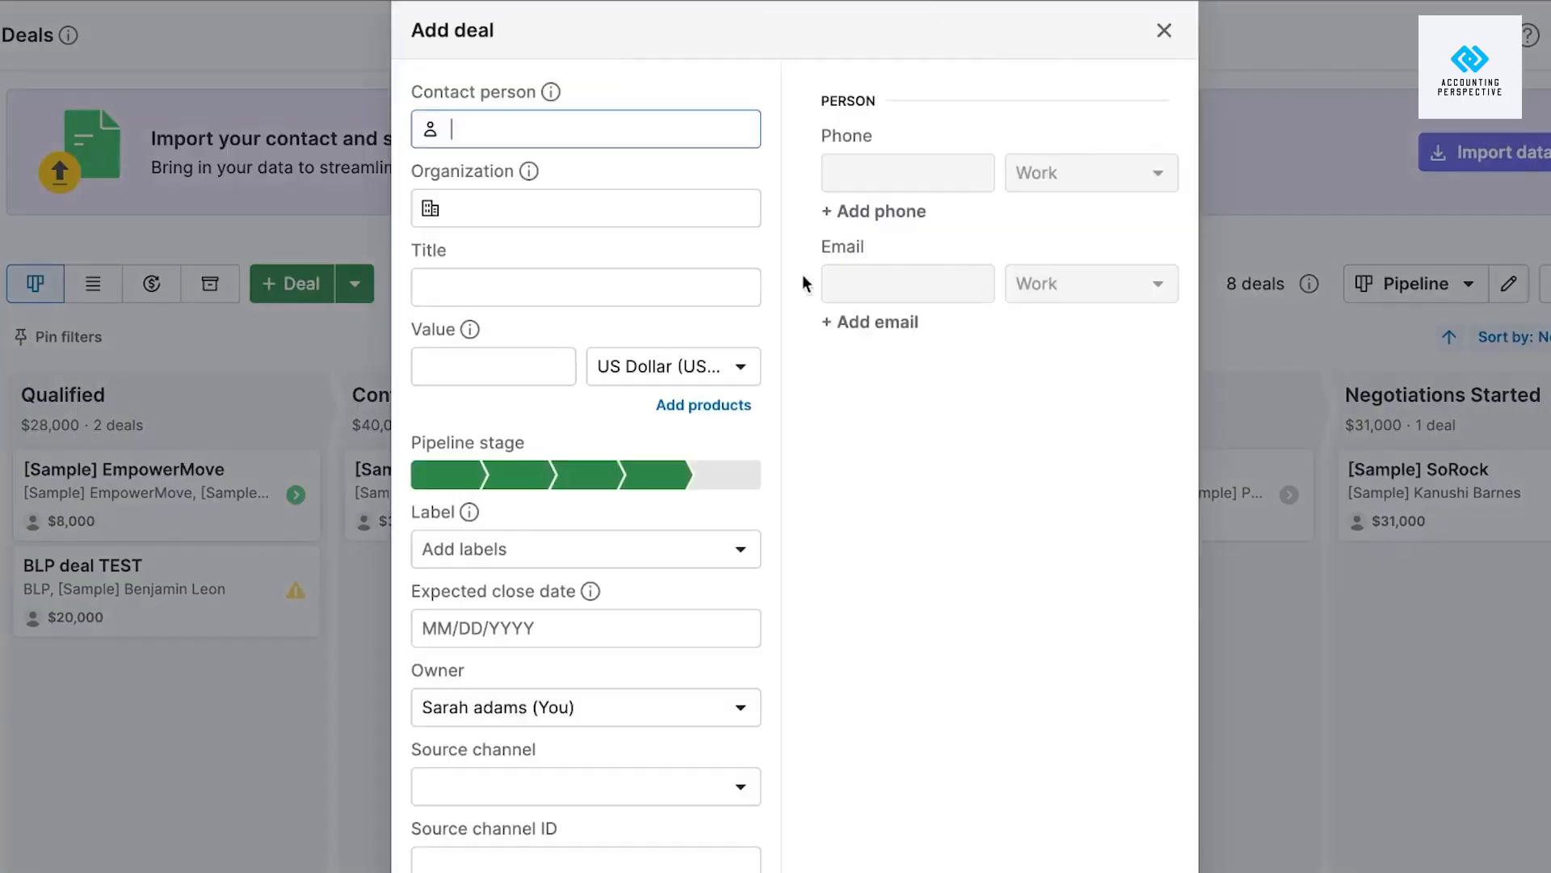
pyautogui.click(1164, 33)
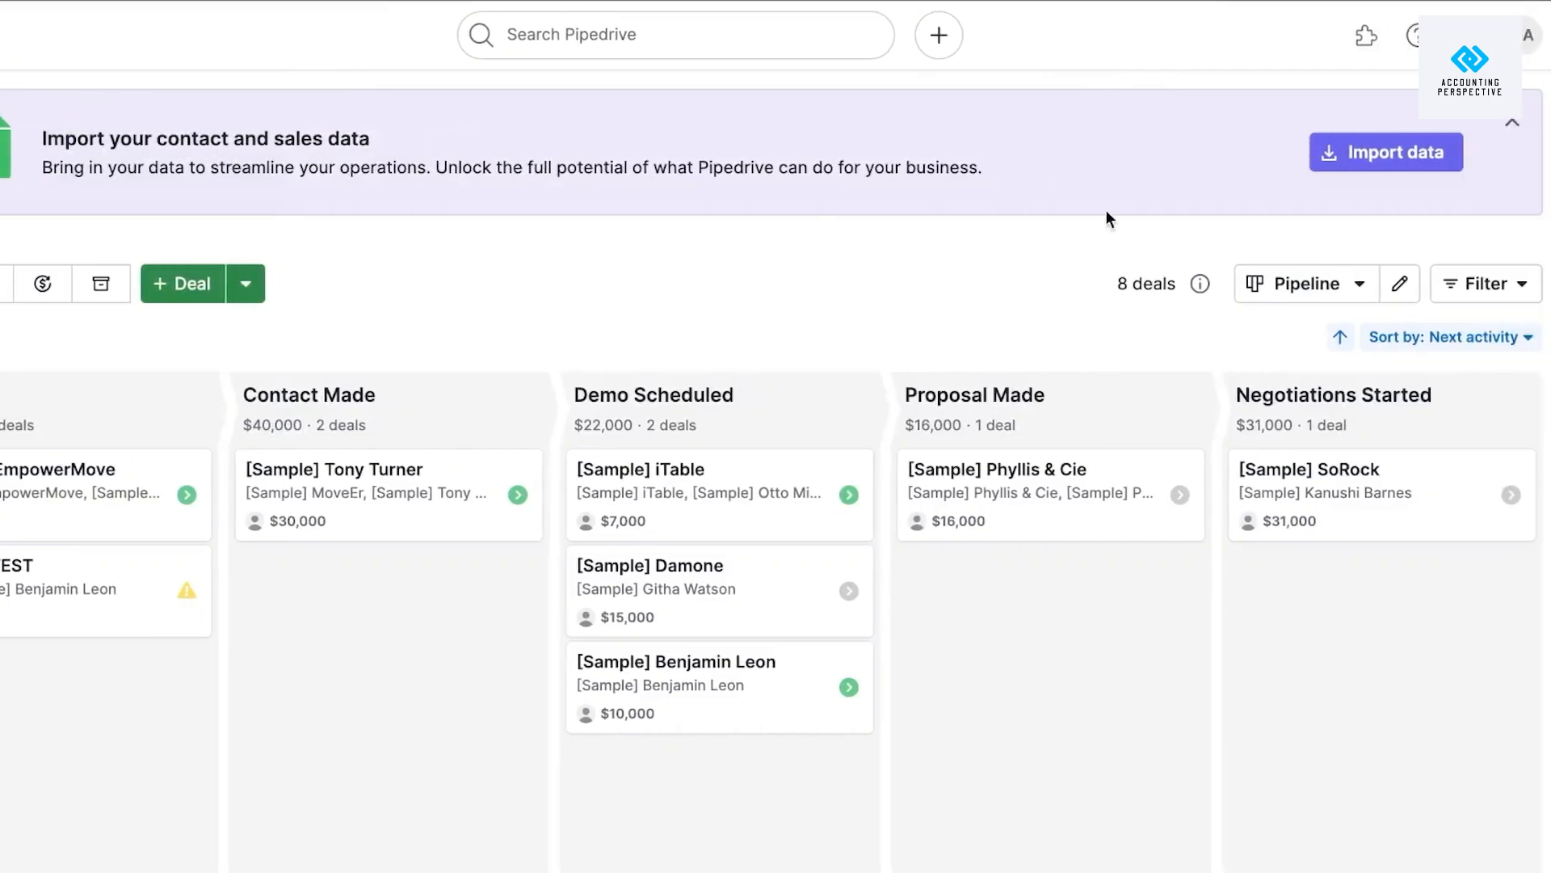
# Collapse the data import banner and check the extra add-deal and pipeline options.
pyautogui.click(1511, 123)
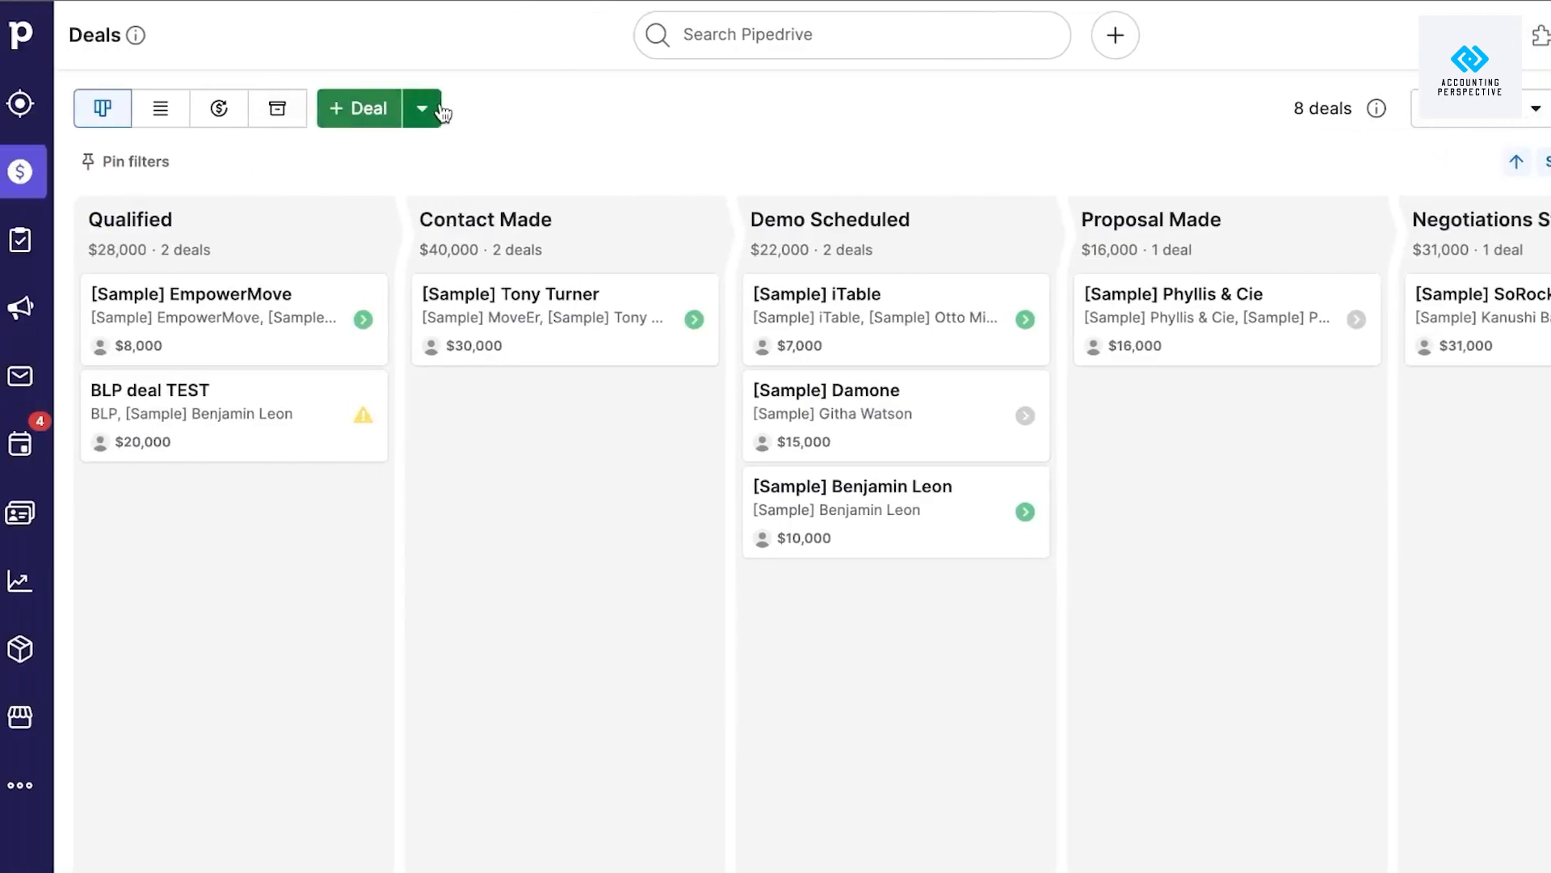
pyautogui.click(256, 109)
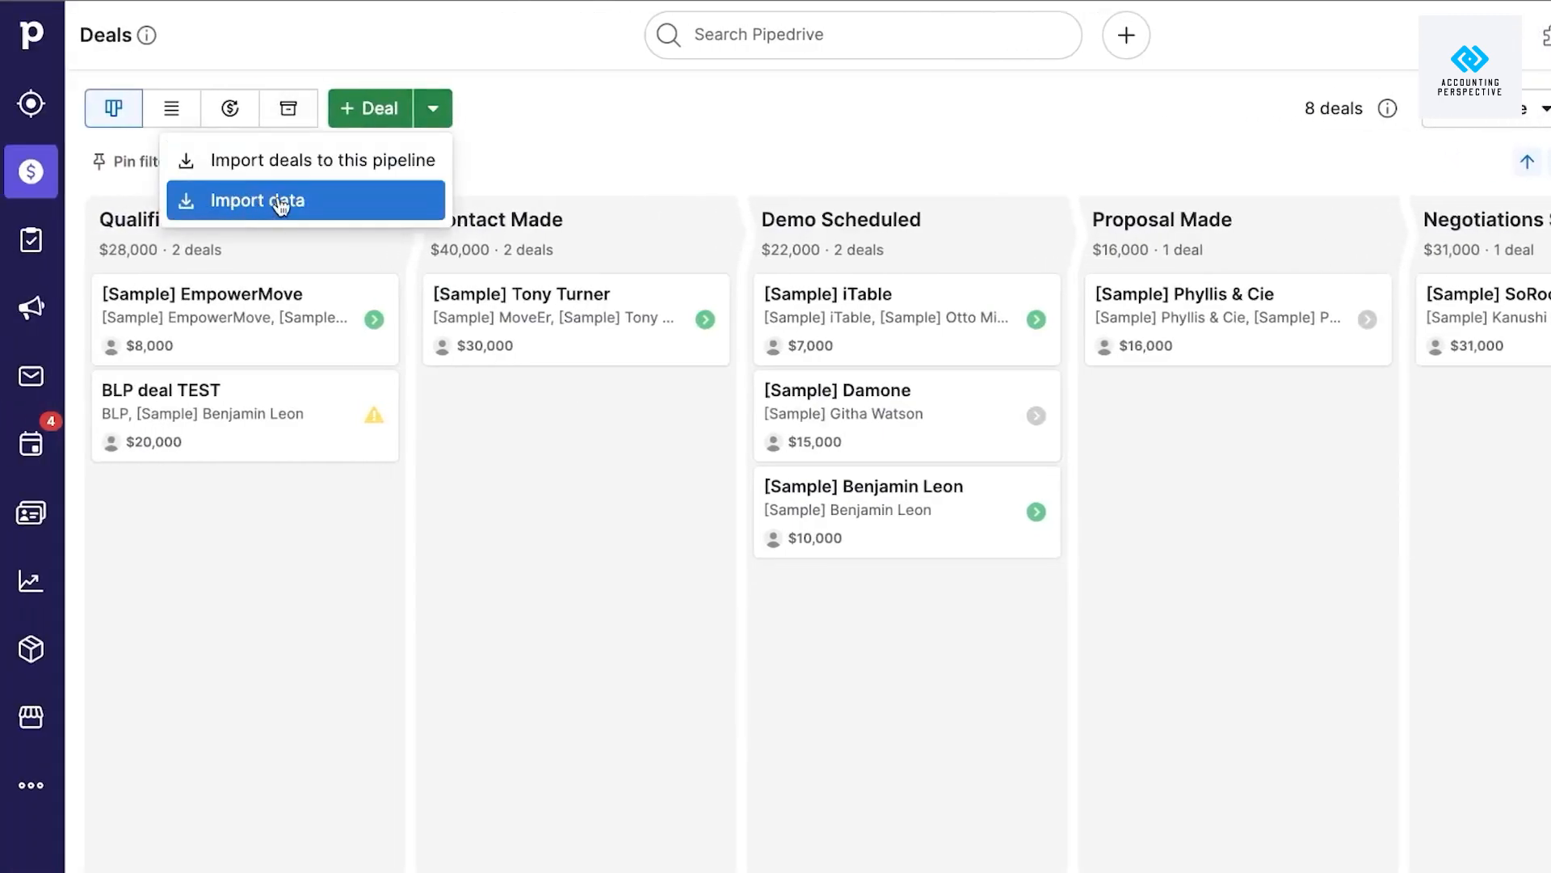
pyautogui.click(1509, 112)
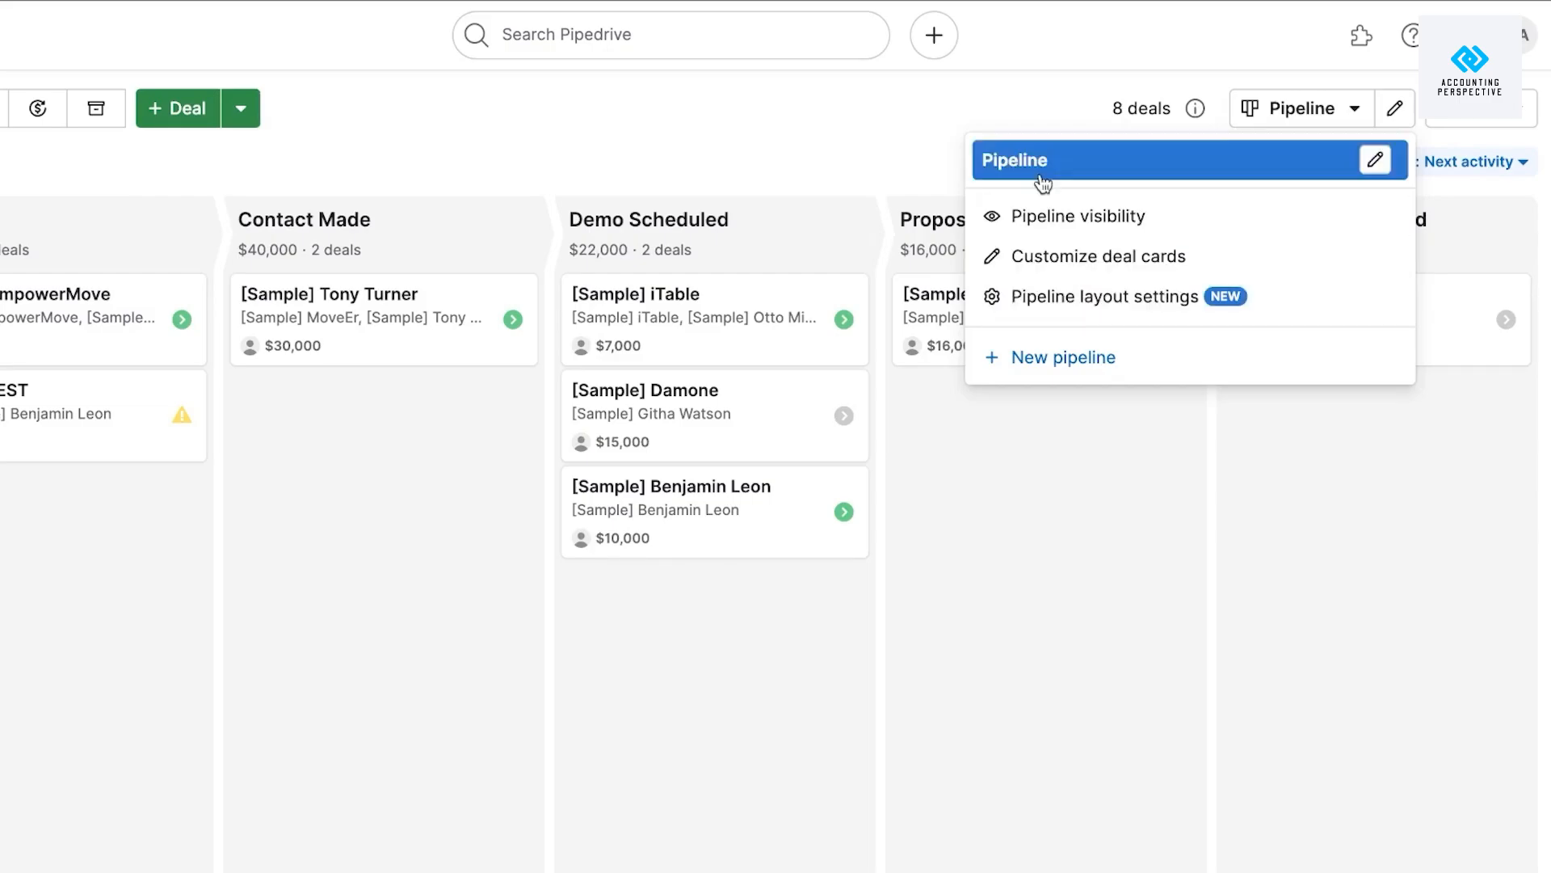
# Customize deal cards to show Product amount and save the change.
pyautogui.click(1054, 258)
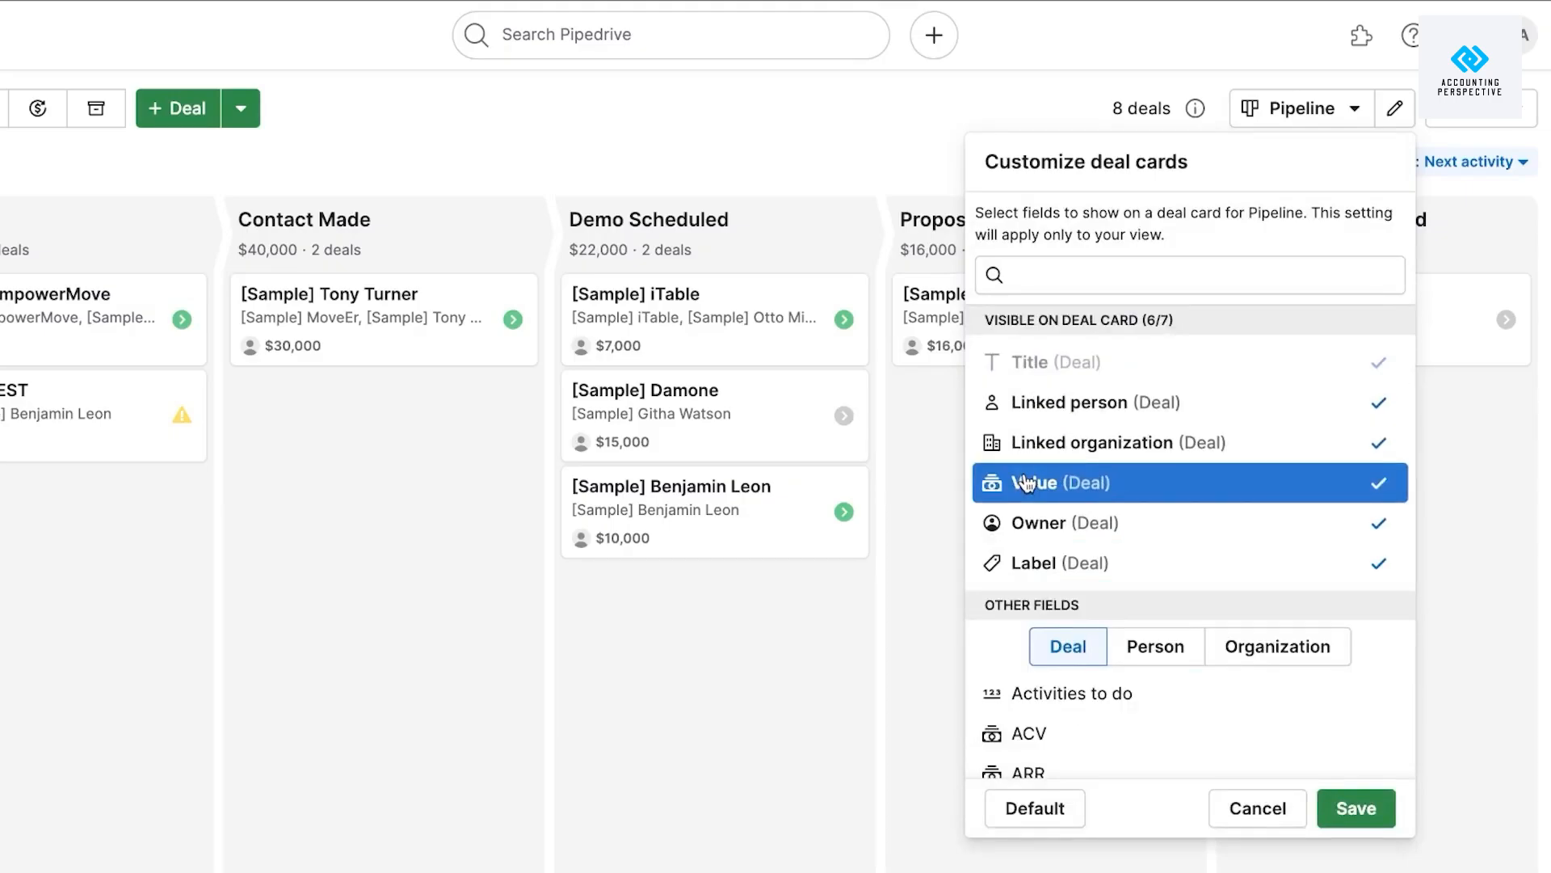
pyautogui.scroll(-5, 1021, 572)
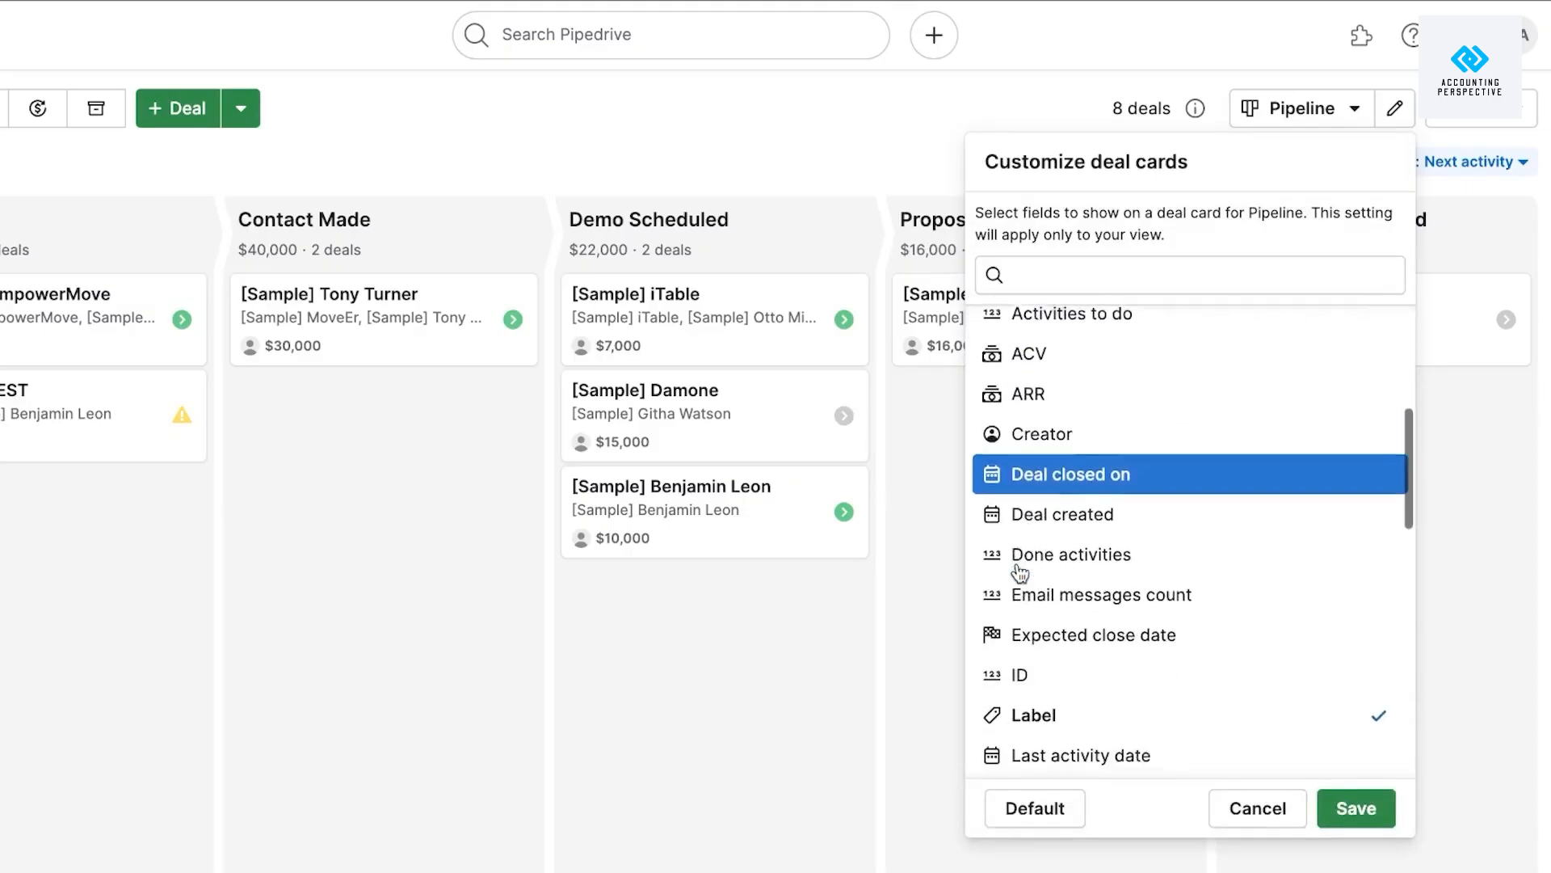
pyautogui.scroll(-3, 1021, 572)
pyautogui.scroll(8, 1020, 572)
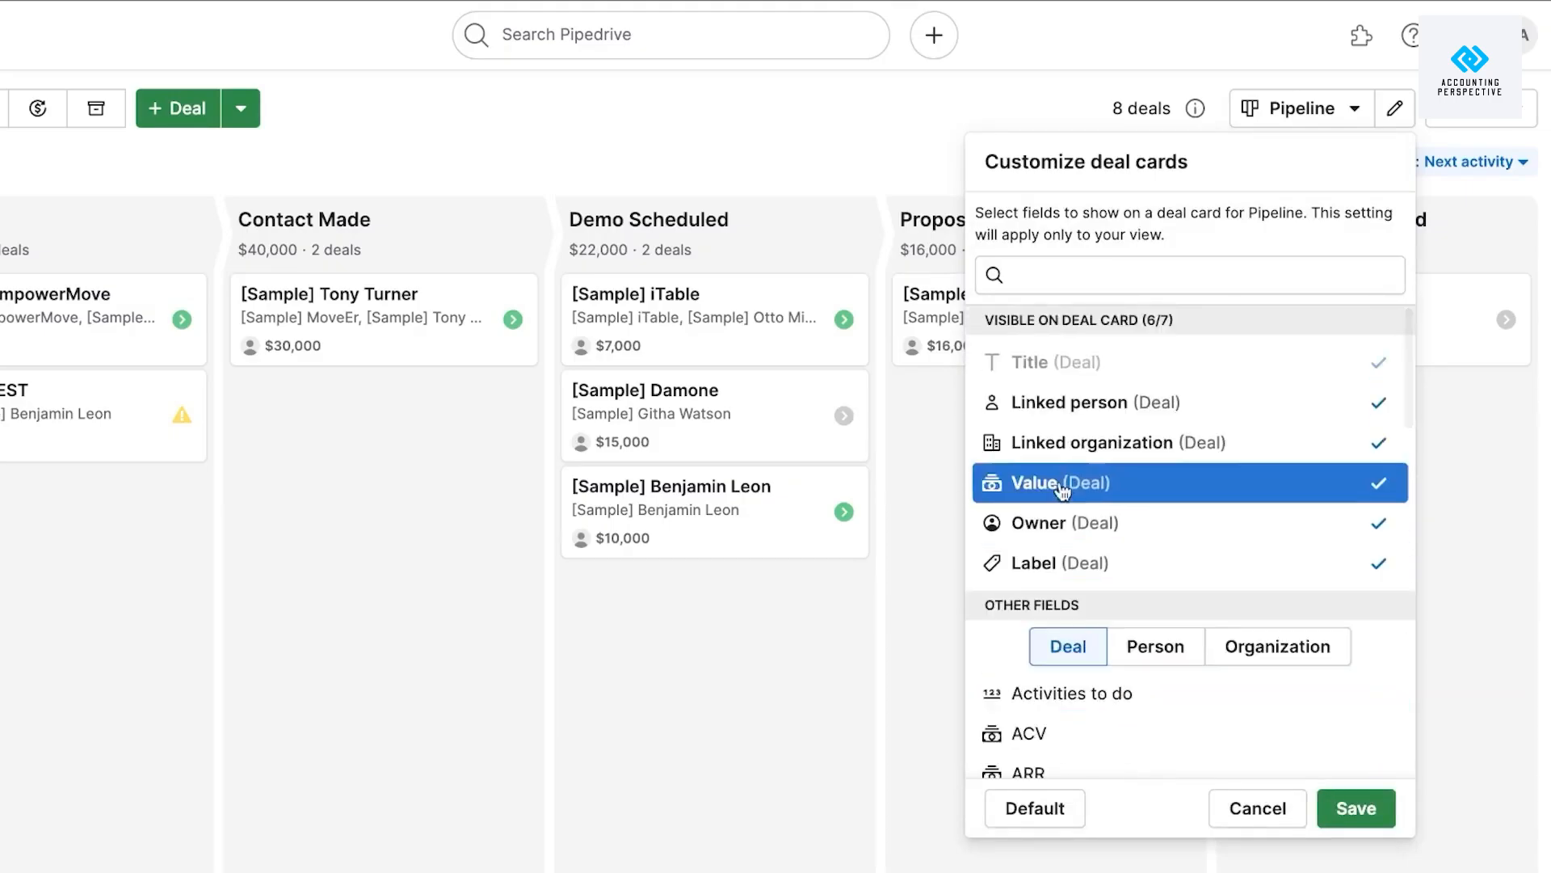
pyautogui.scroll(-9, 1026, 491)
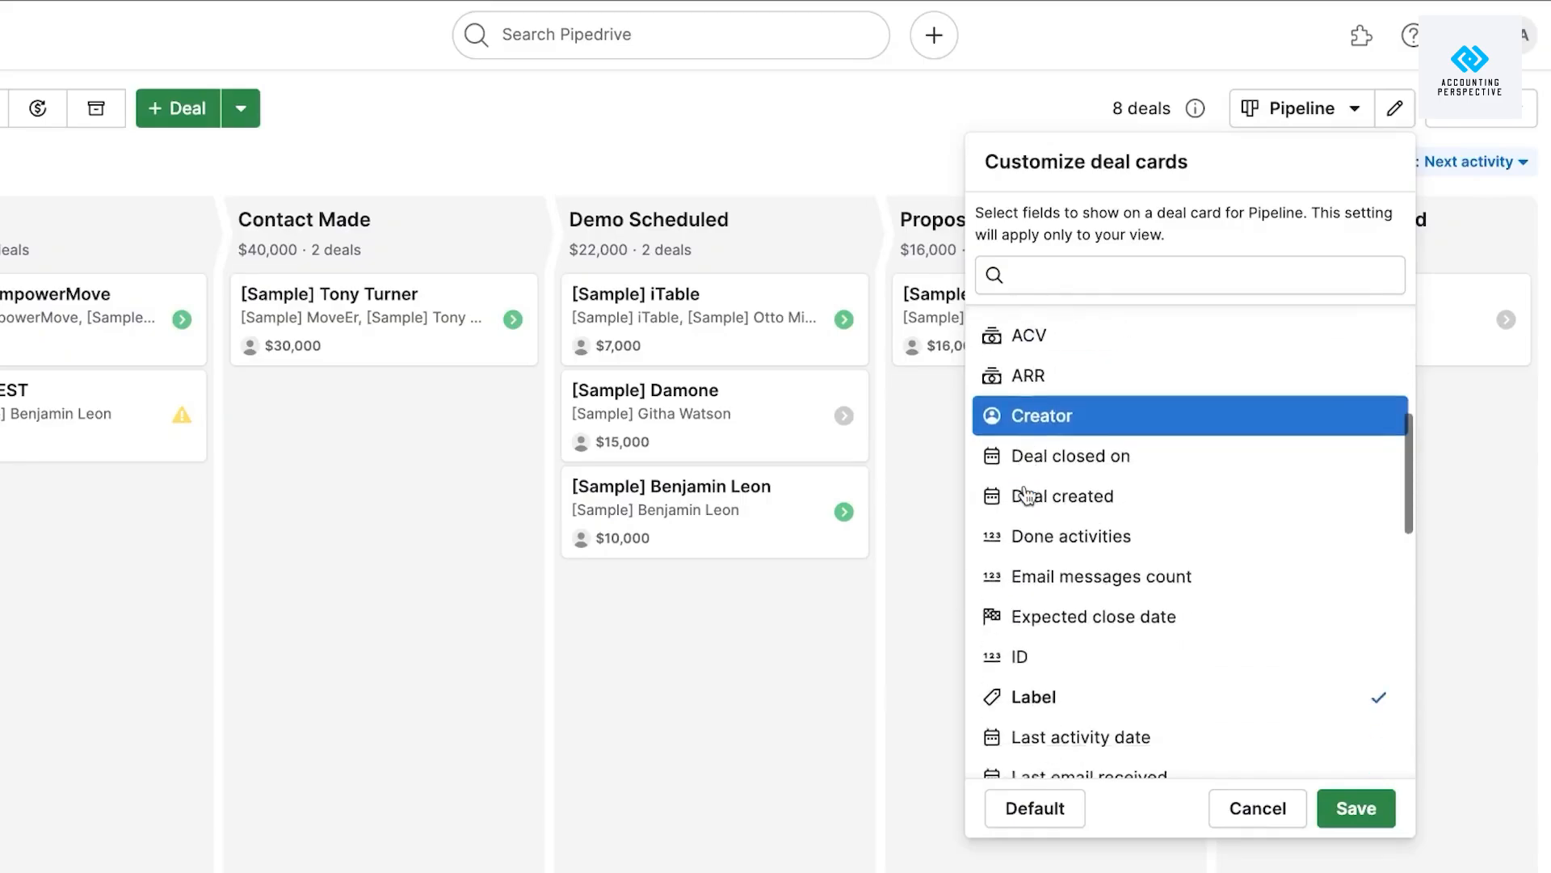
pyautogui.scroll(-8, 1027, 493)
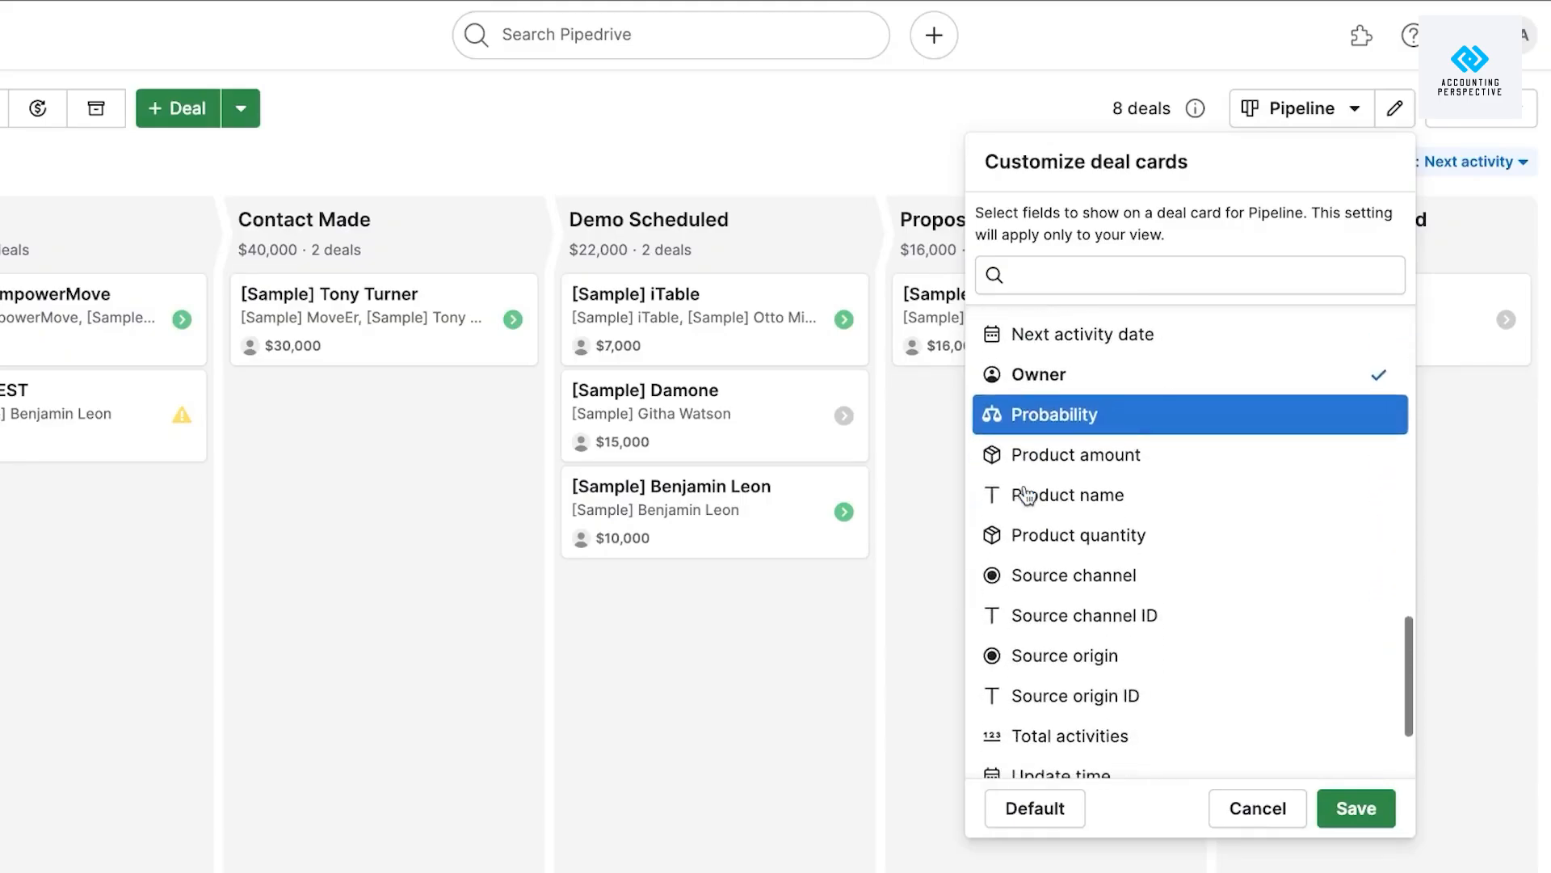
pyautogui.scroll(-3, 1026, 493)
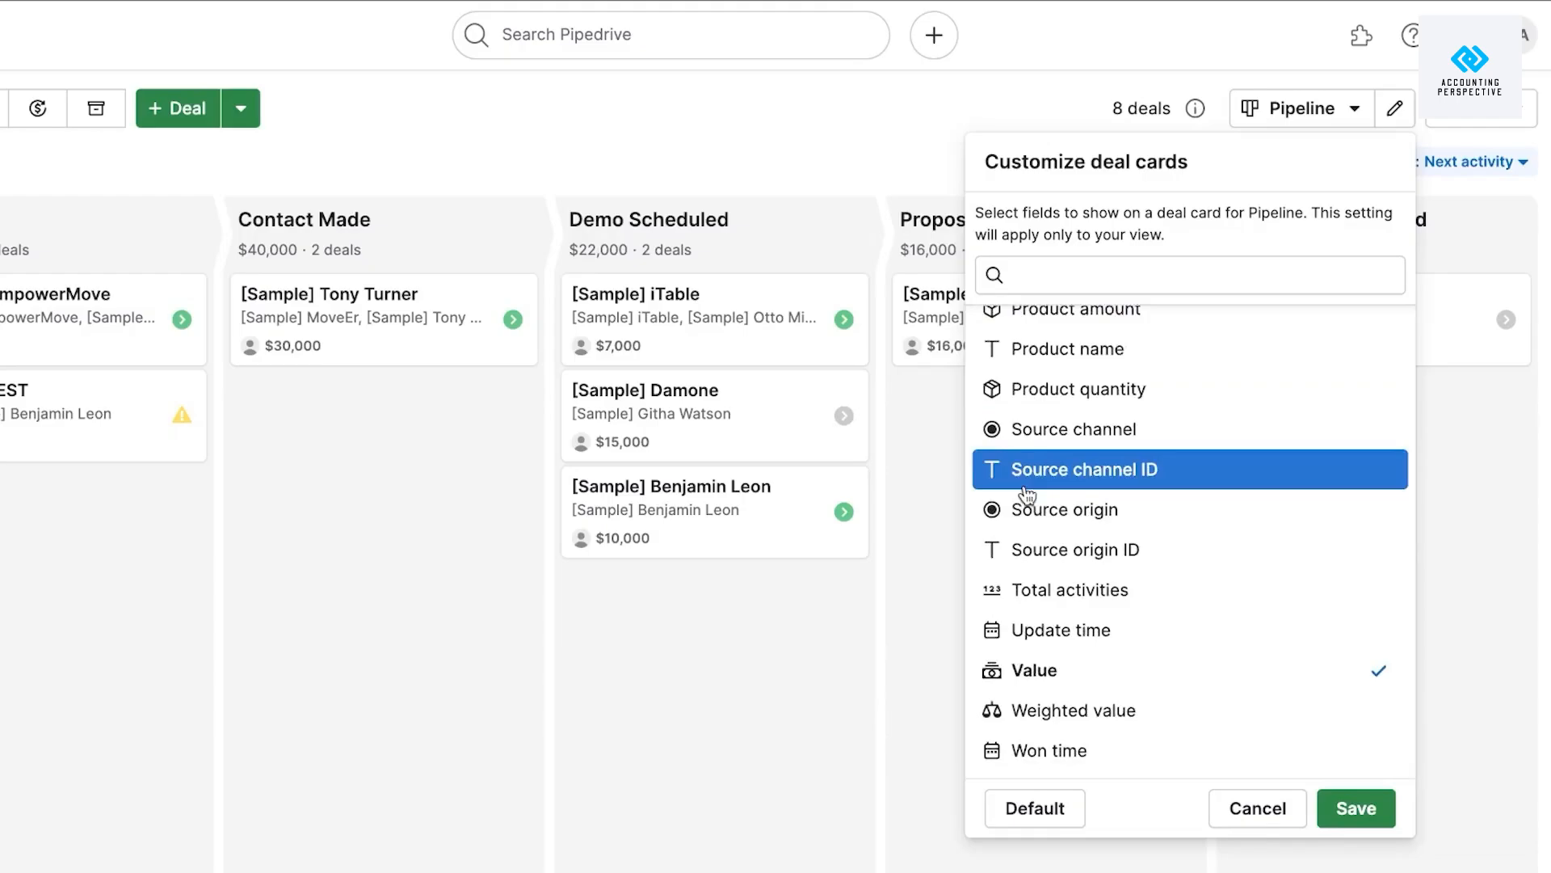
pyautogui.scroll(7, 1026, 492)
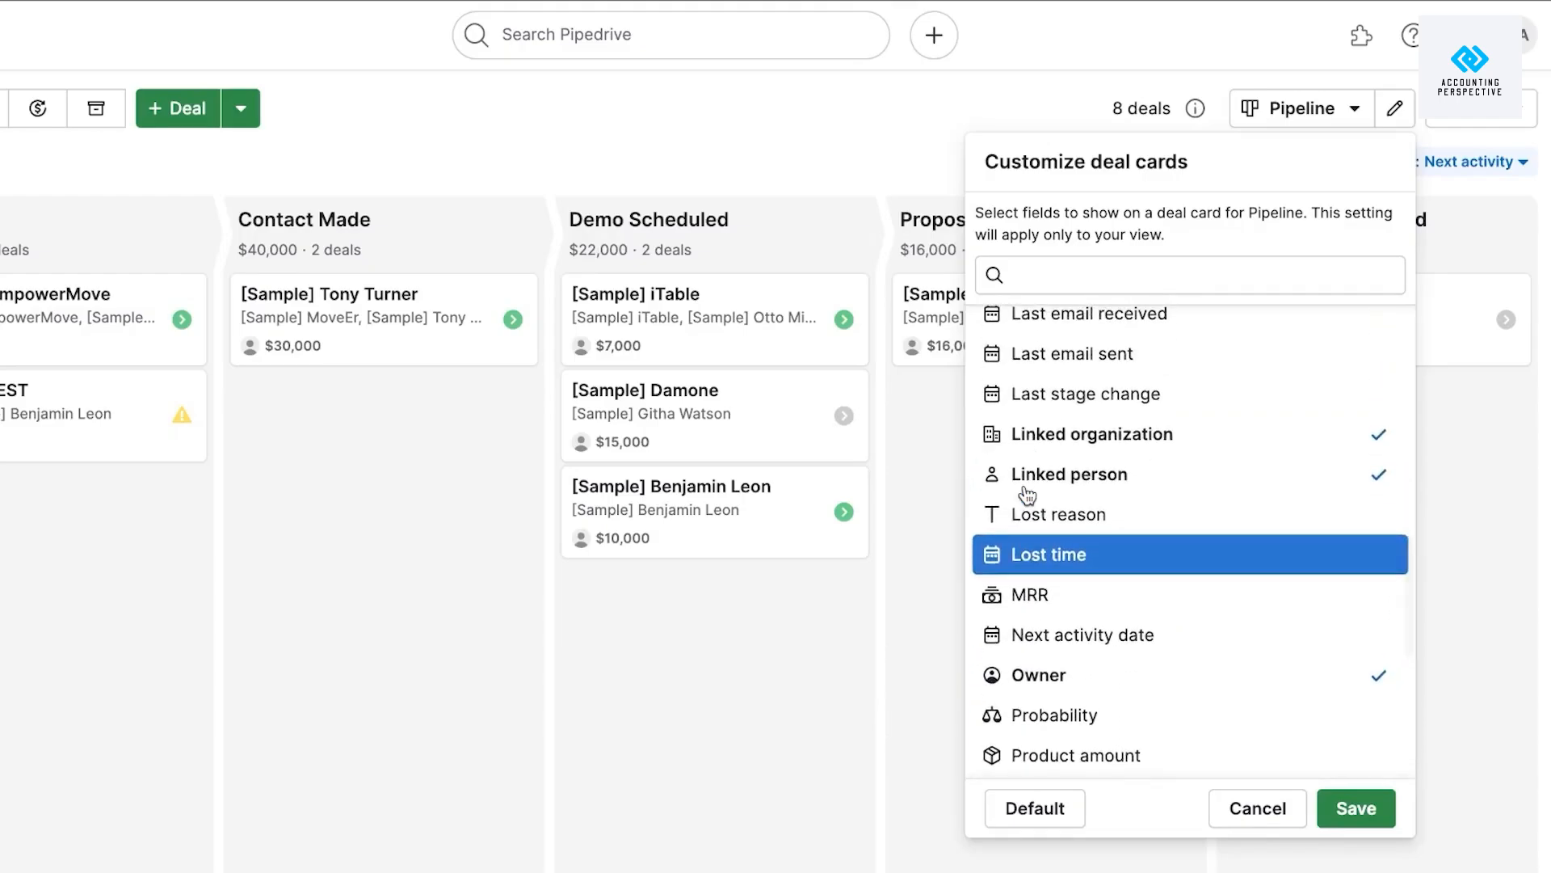
pyautogui.click(1127, 589)
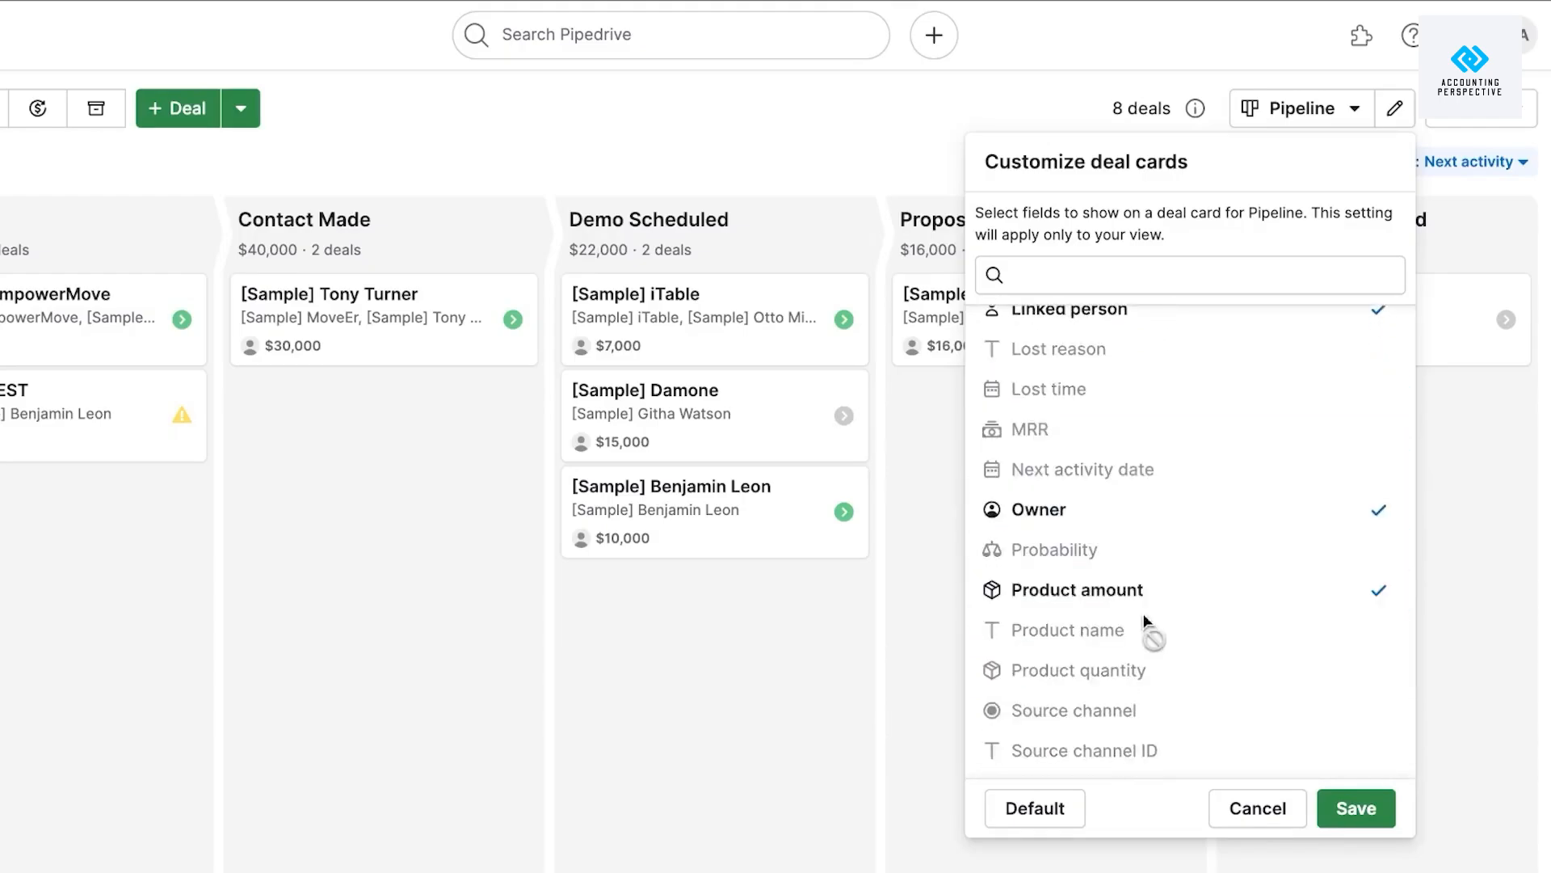
pyautogui.click(1358, 808)
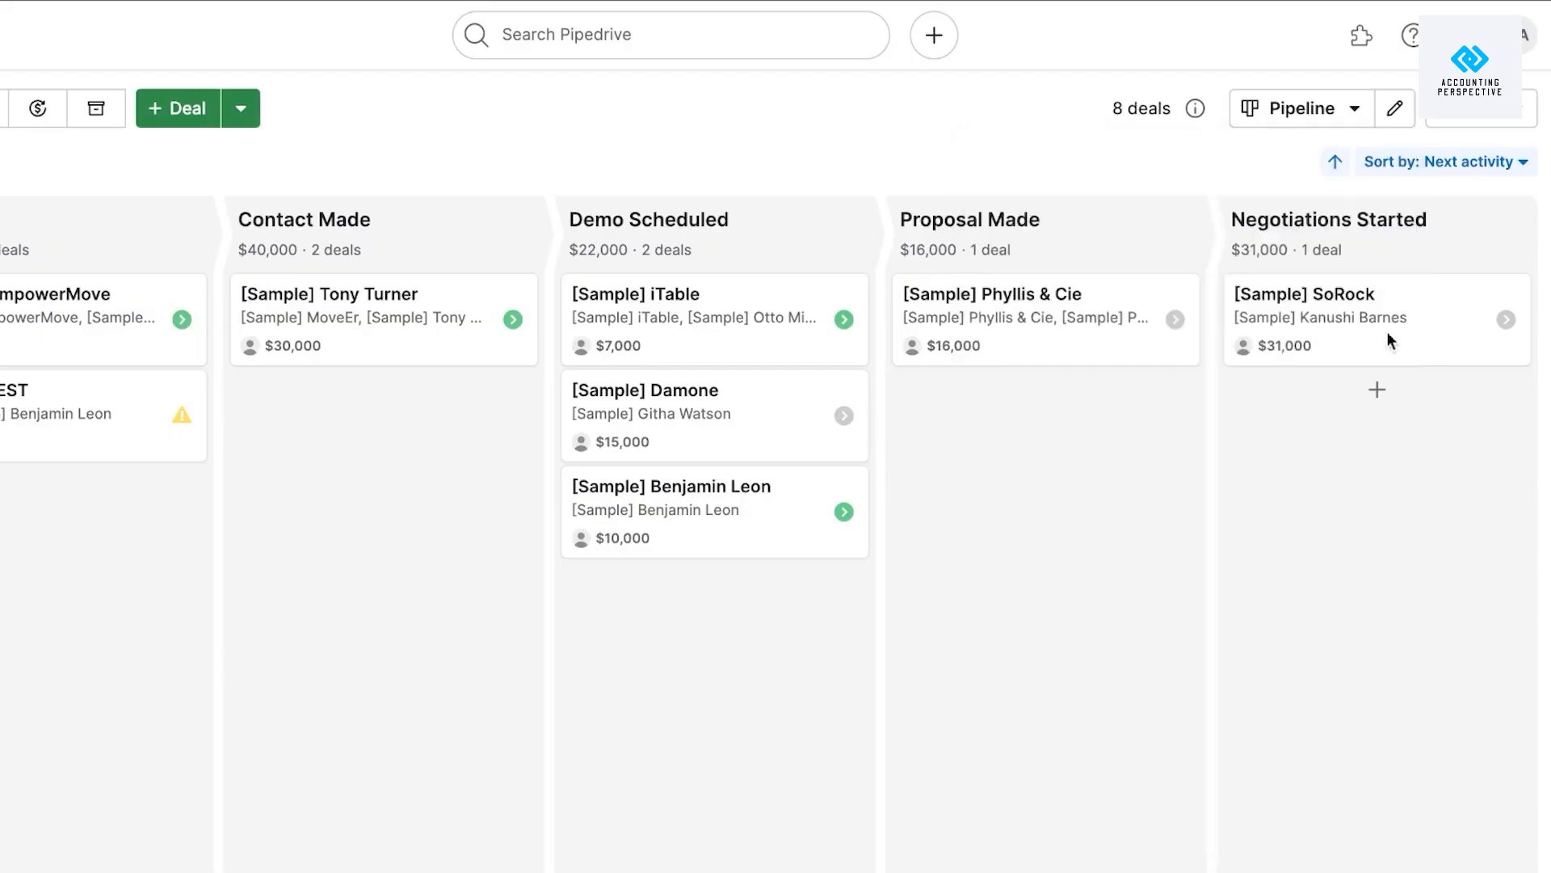
# Open the $10,000 sample deal in the Contact Made stage.
pyautogui.click(1309, 109)
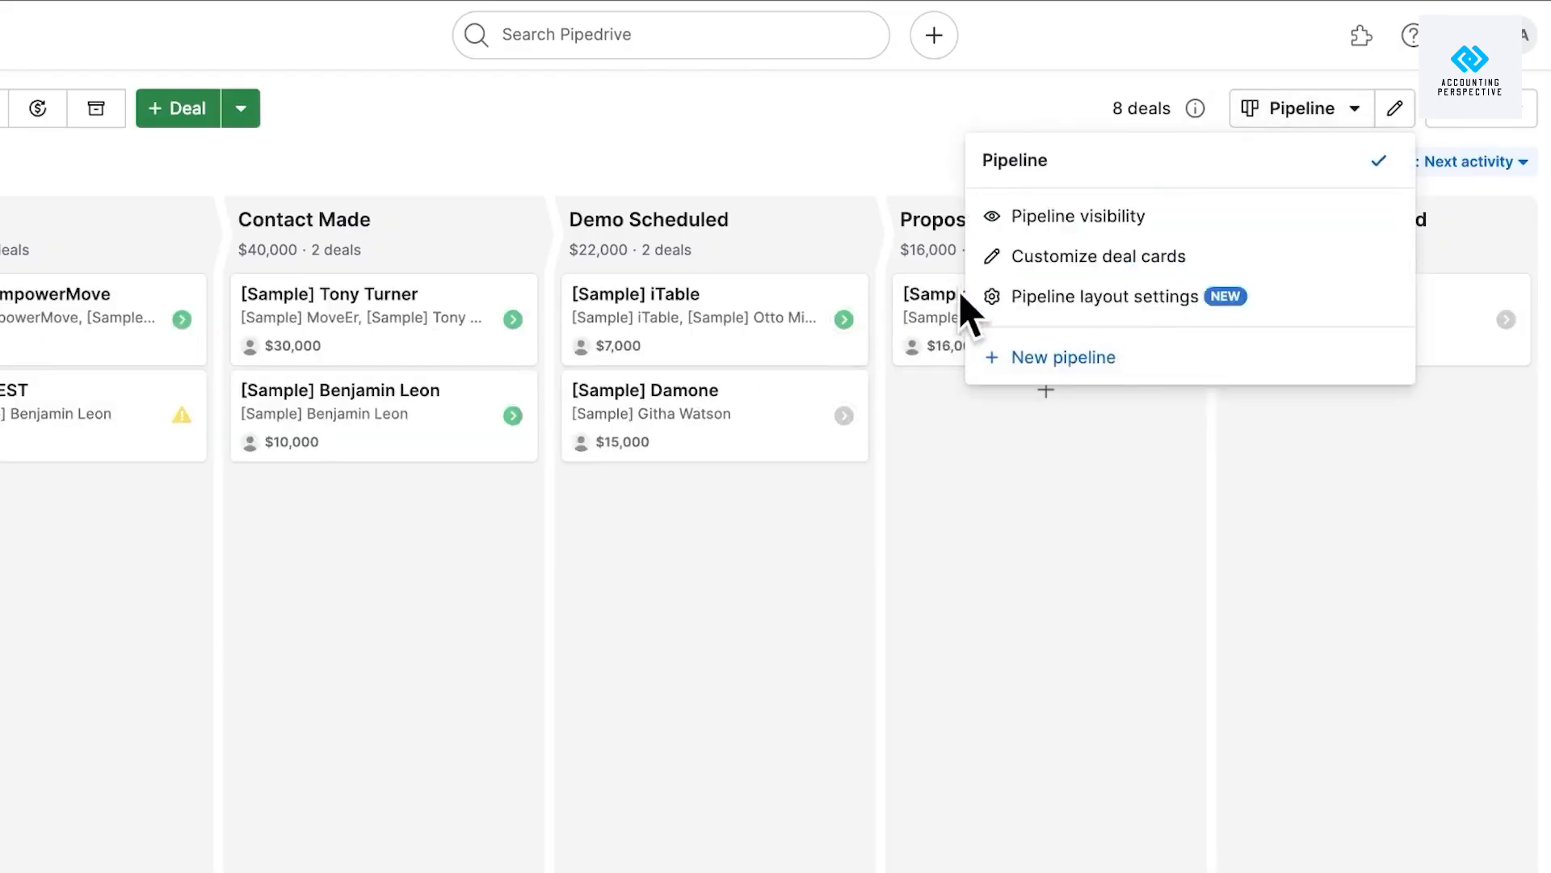
pyautogui.click(691, 129)
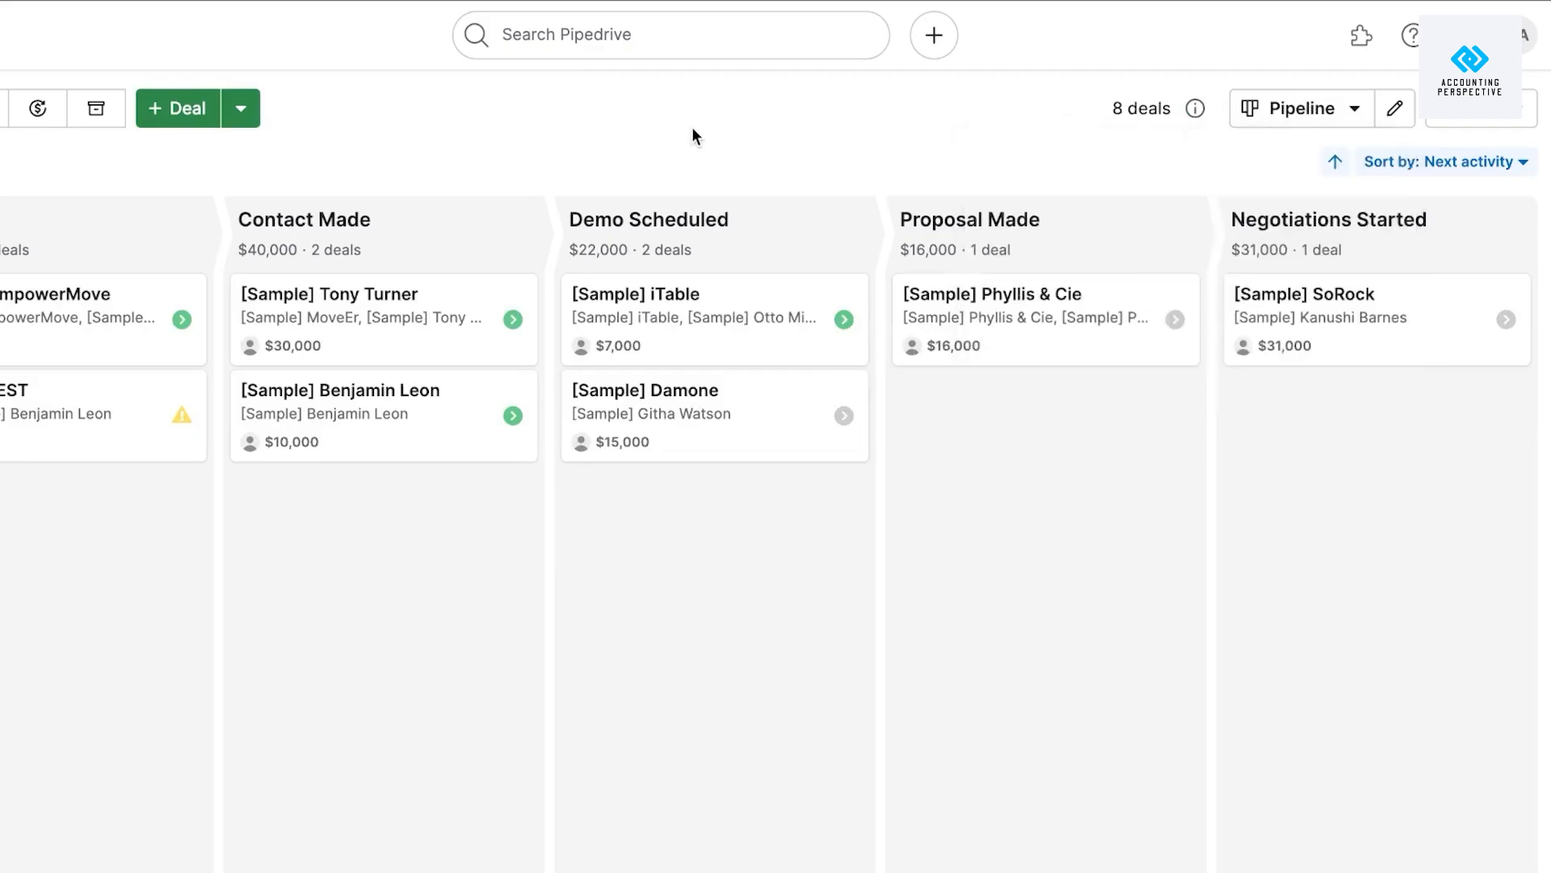
pyautogui.click(422, 412)
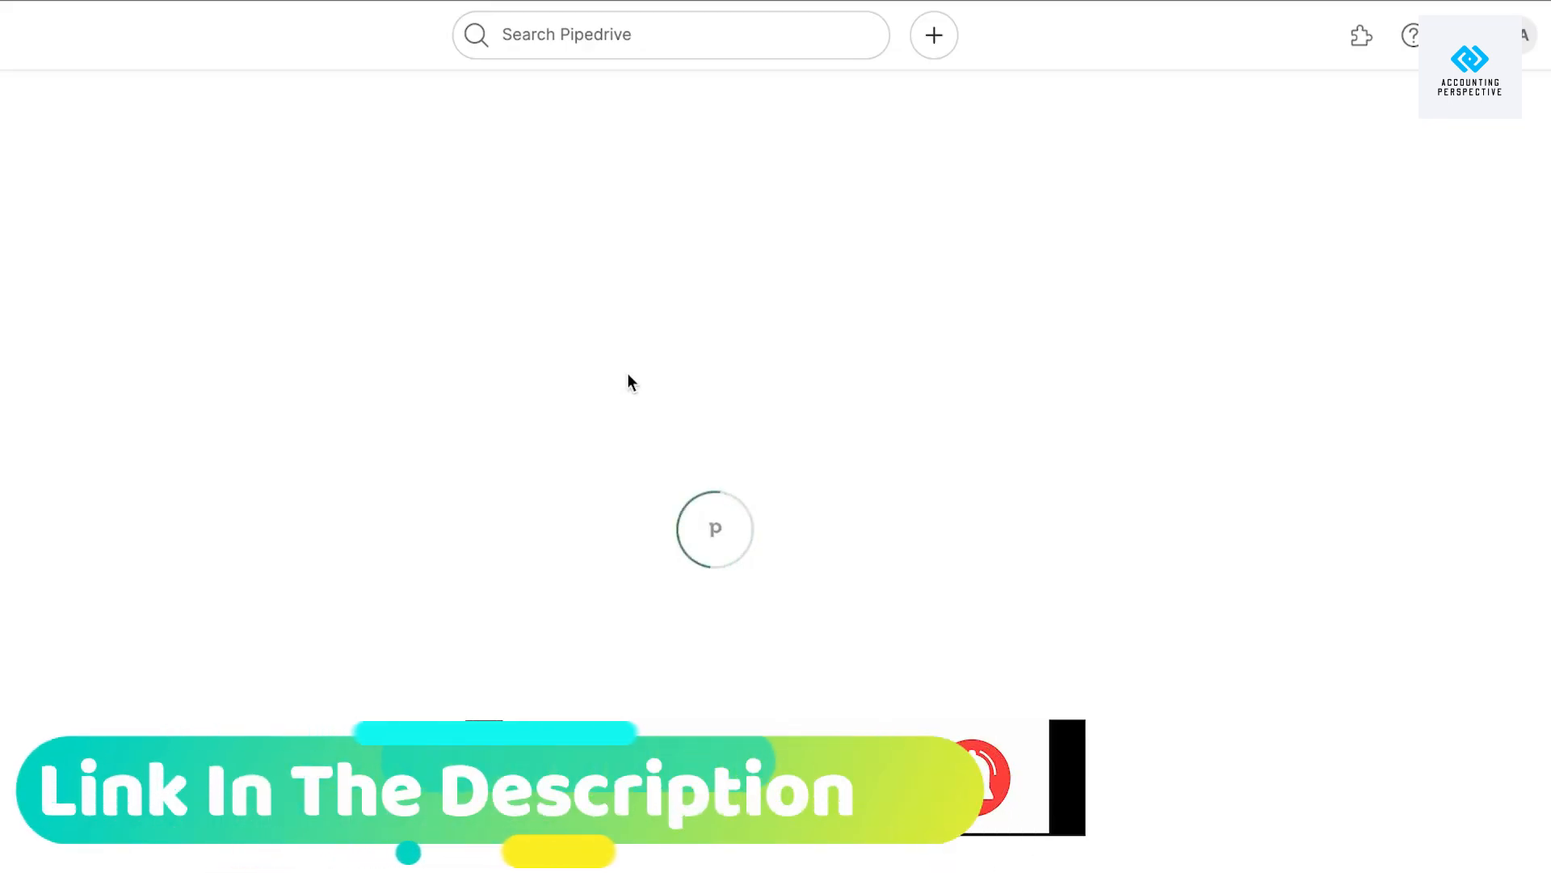
# Scroll through the sample deal's sidebar details, then return to the Deals pipeline board.
pyautogui.scroll(-1, 630, 382)
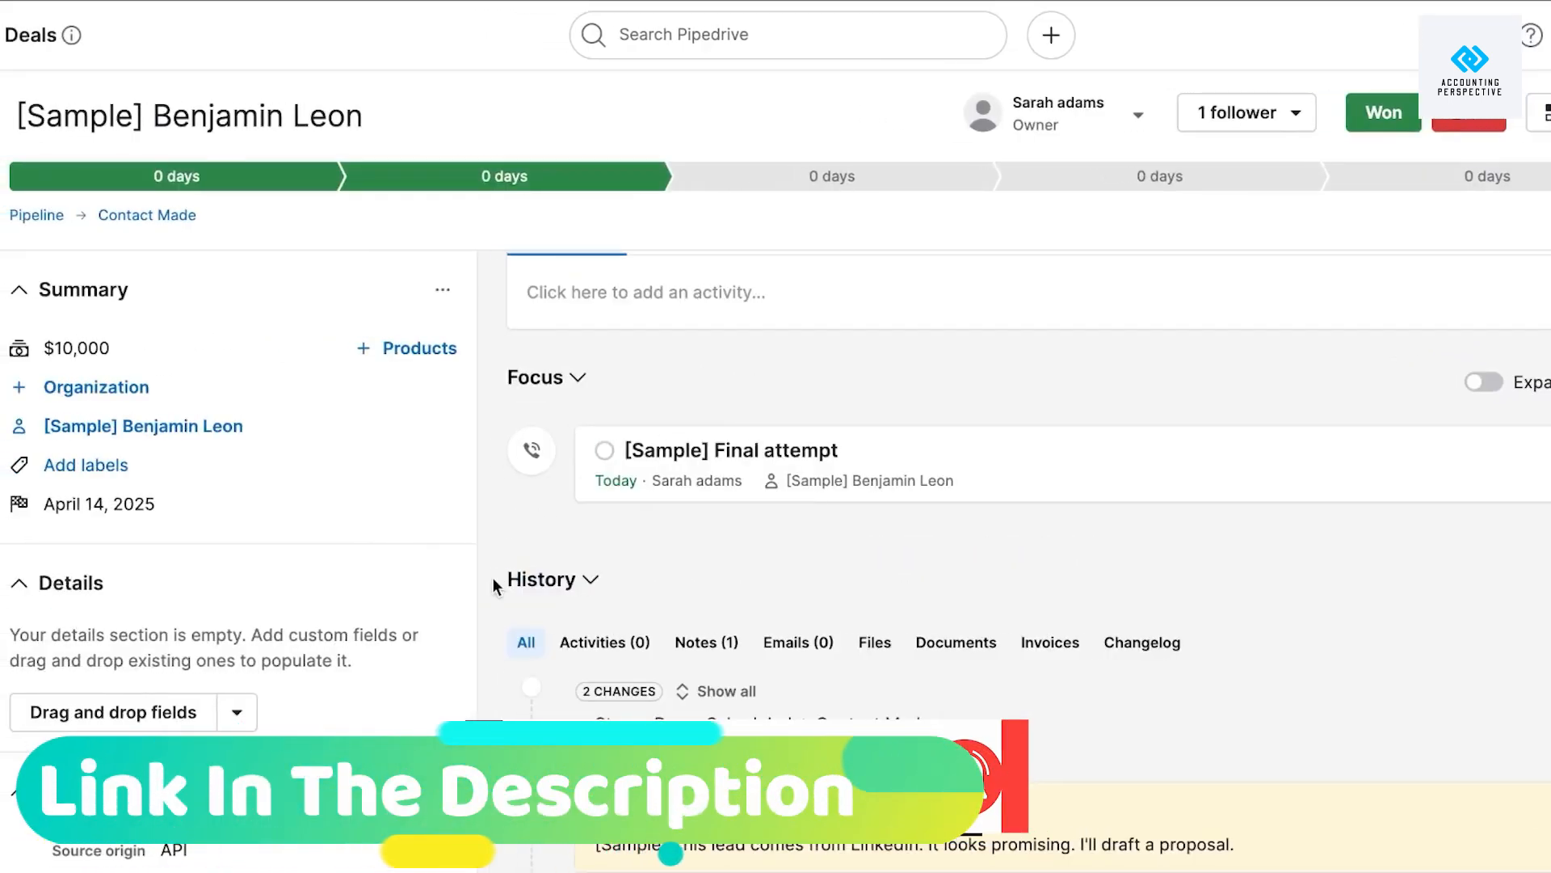
pyautogui.scroll(-7, 230, 367)
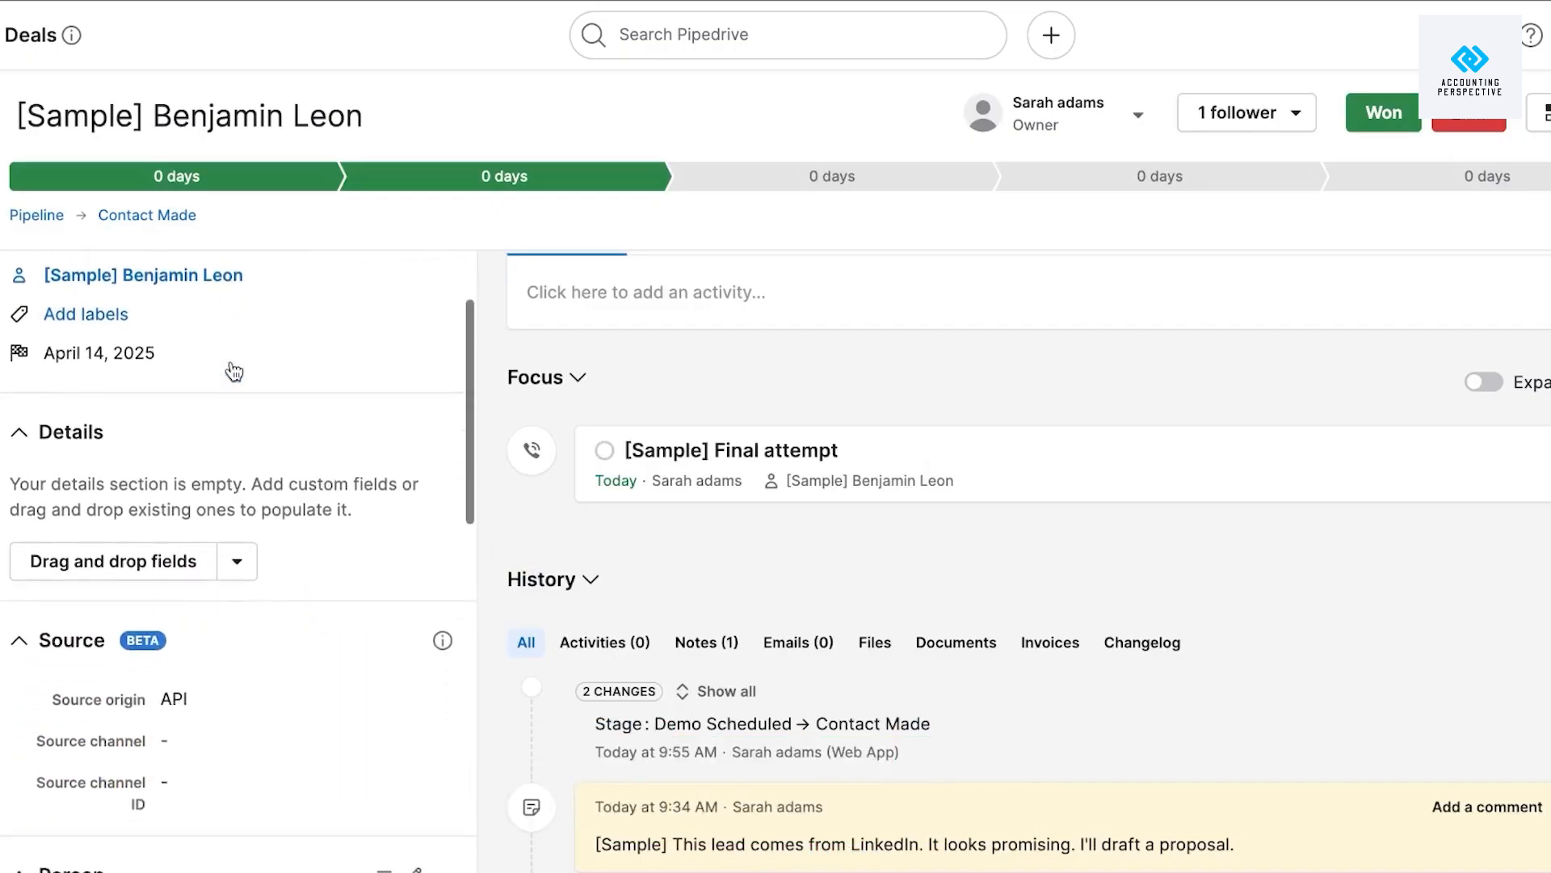
pyautogui.scroll(-7, 230, 361)
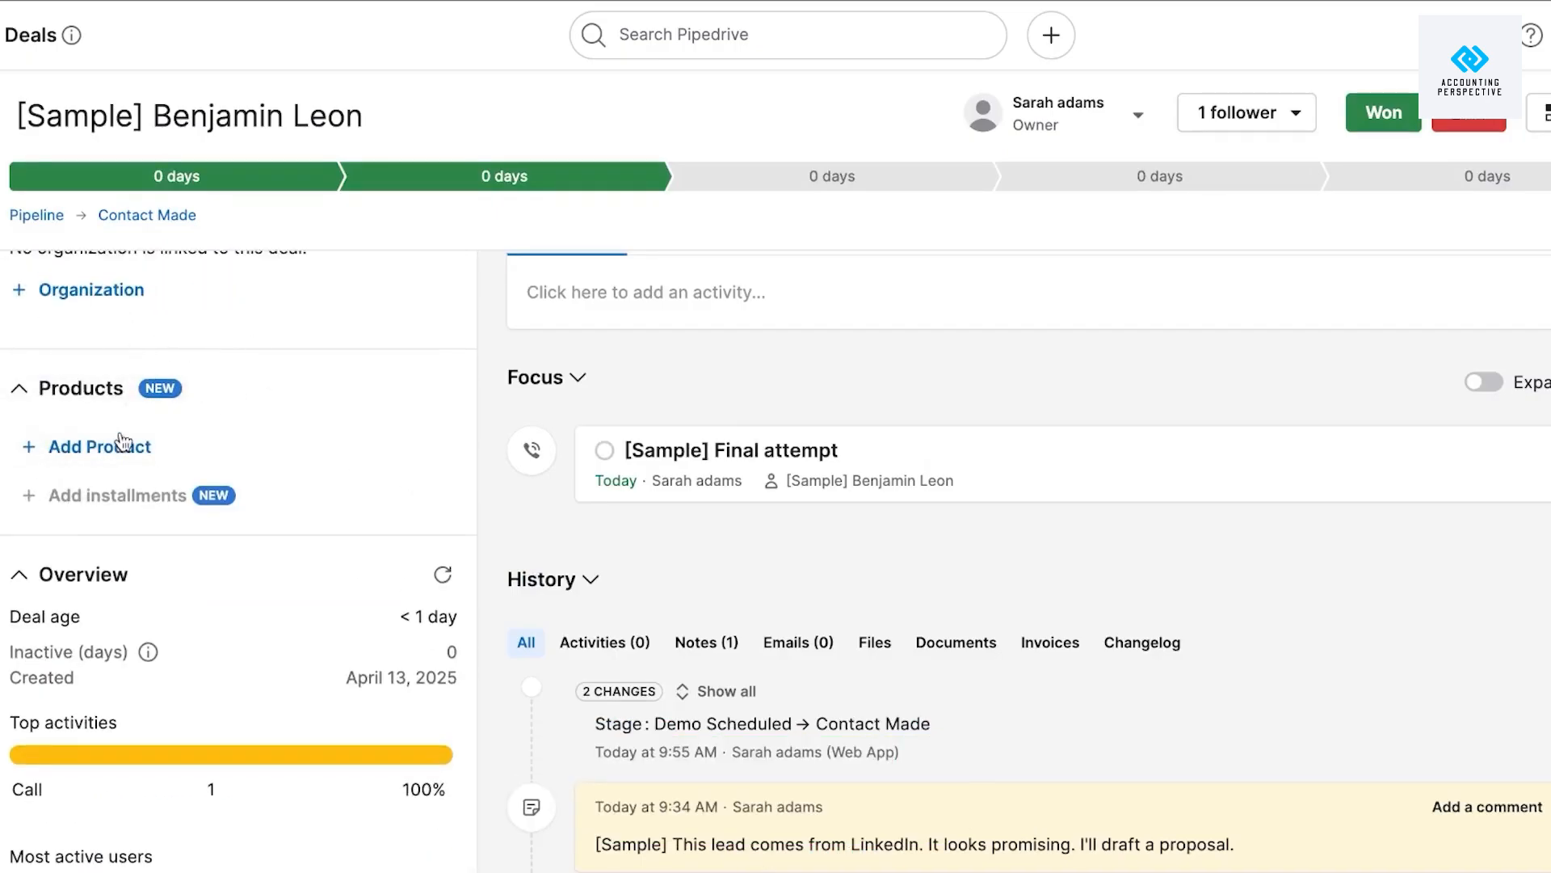
pyautogui.scroll(-5, 458, 355)
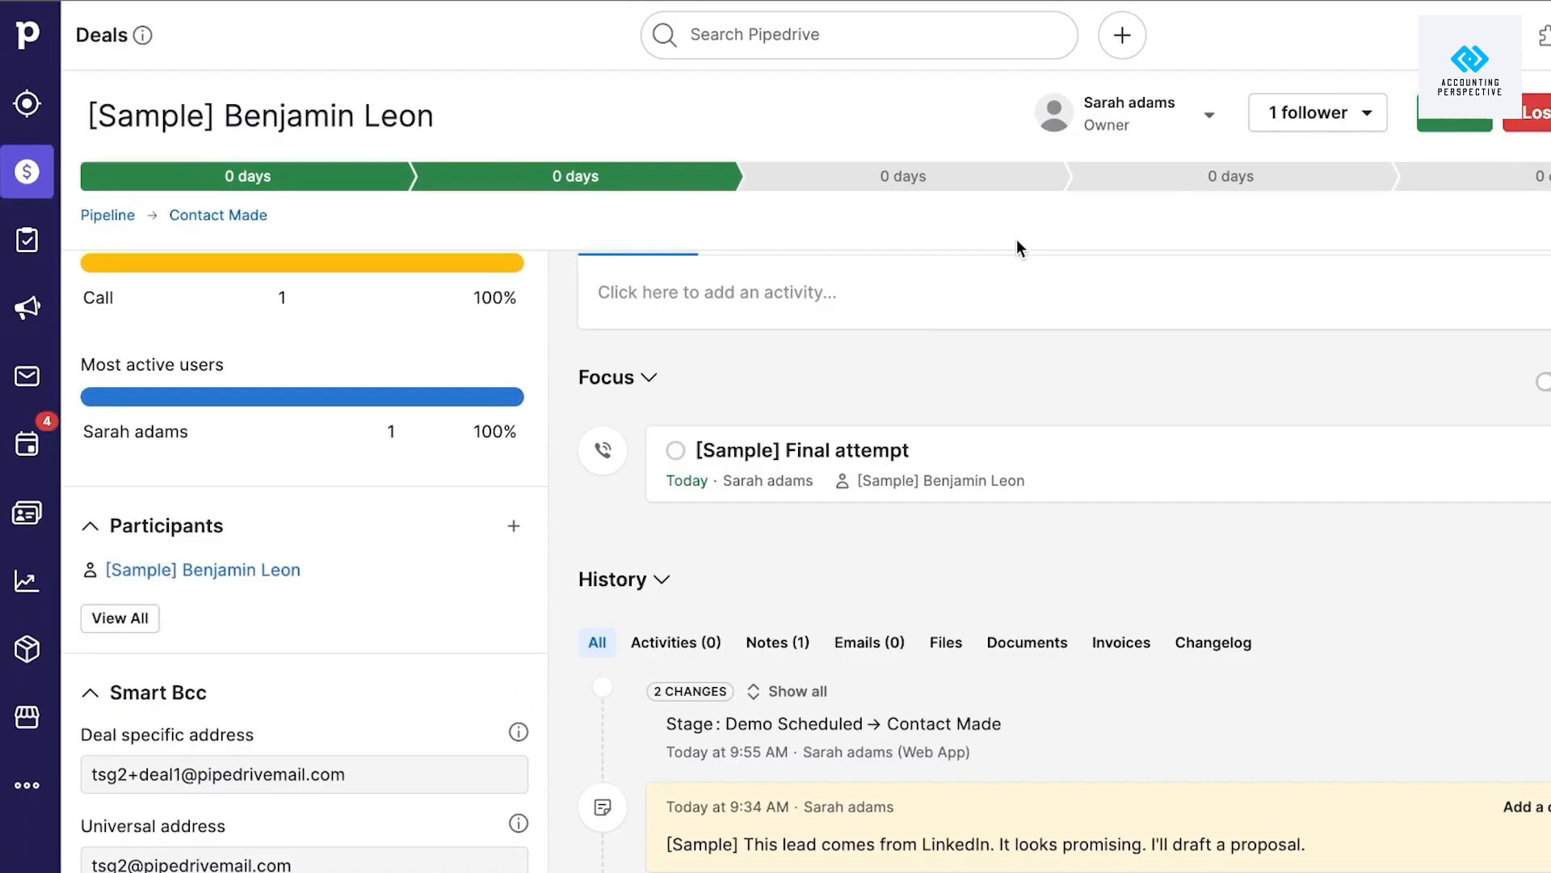
pyautogui.click(16, 194)
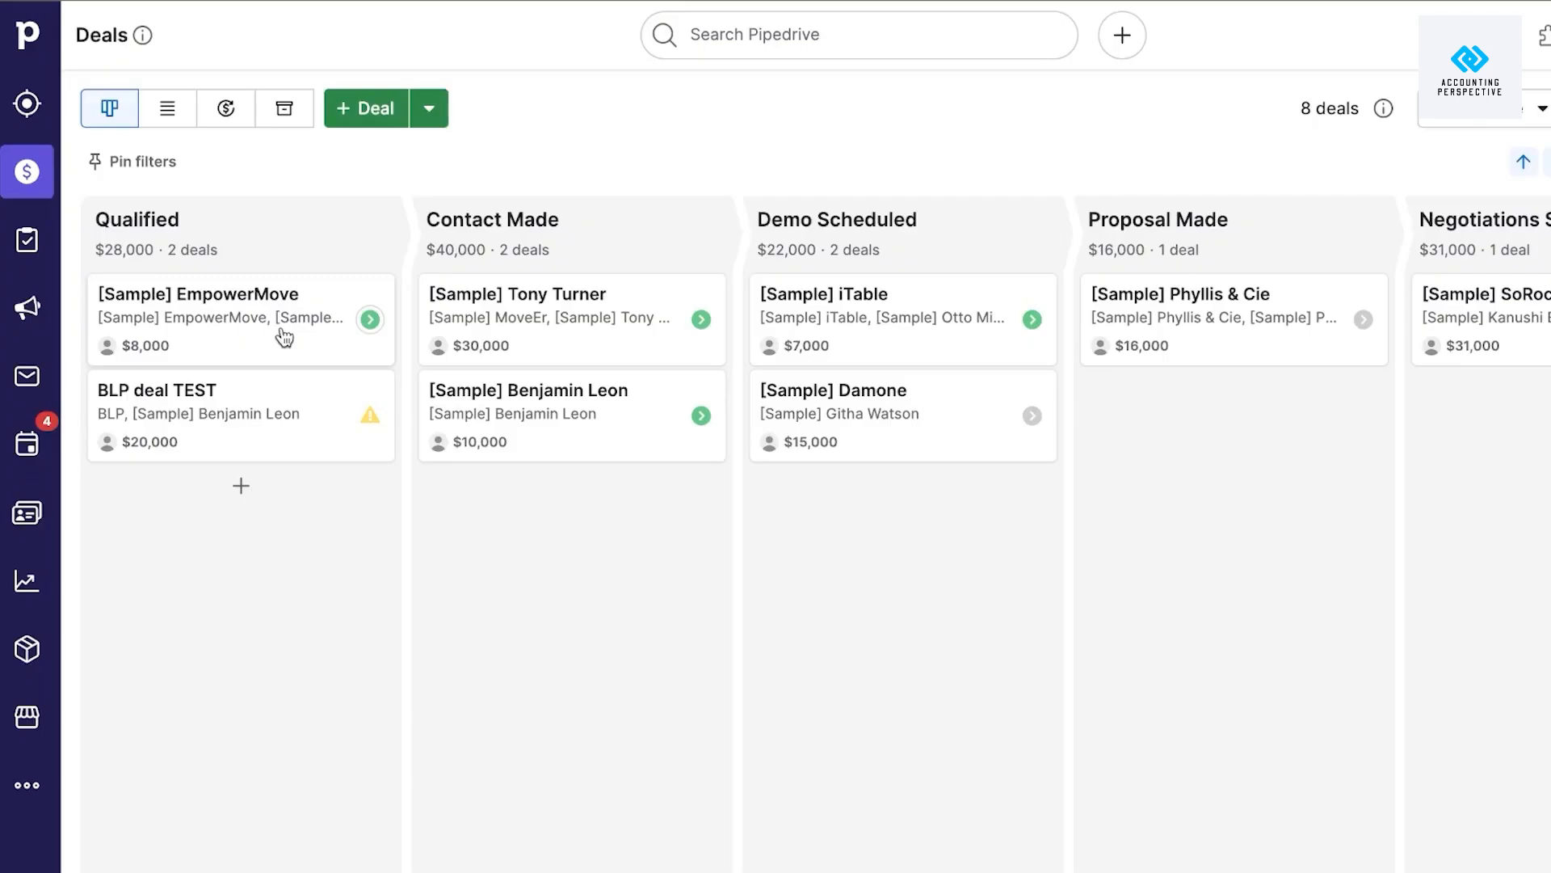
# Open Projects, review its pricing and access details, and start the free Projects trial.
pyautogui.click(27, 240)
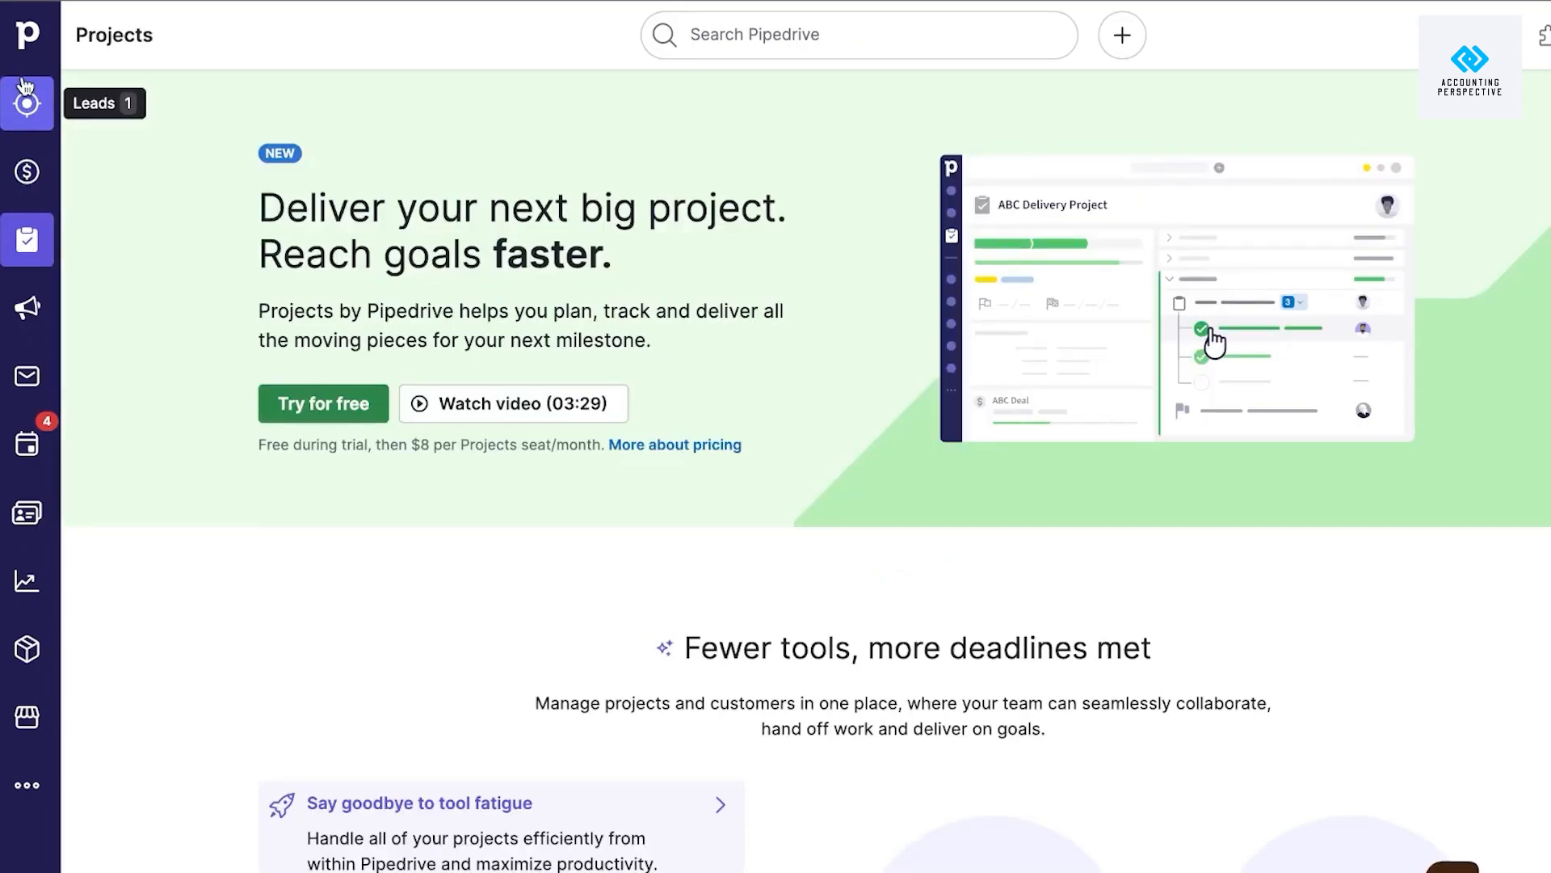
pyautogui.scroll(-10, 157, 184)
pyautogui.scroll(6, 158, 184)
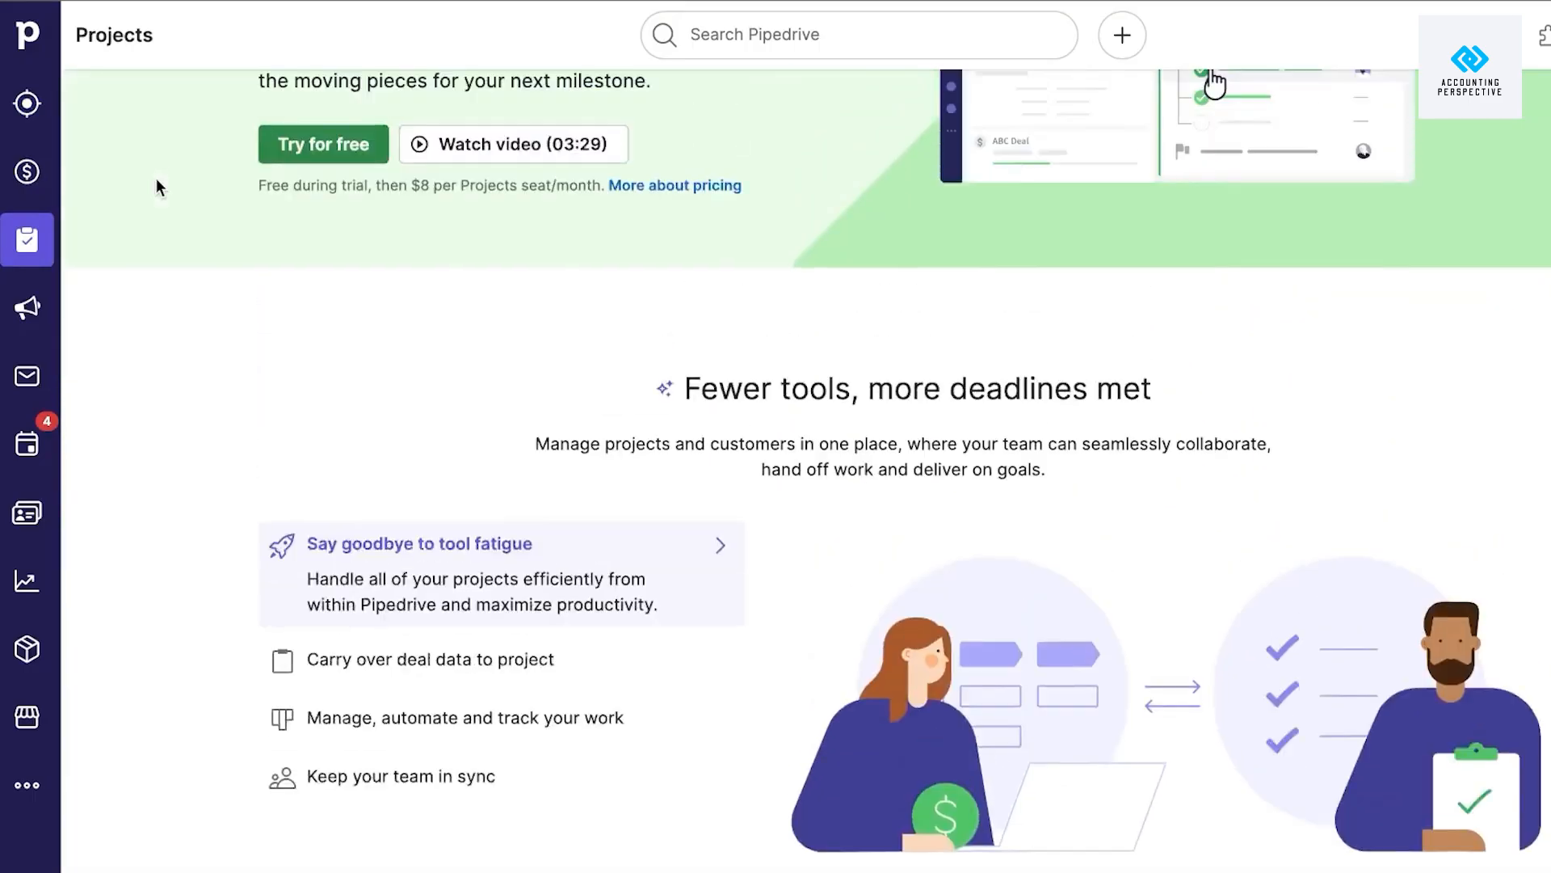
pyautogui.scroll(3, 156, 182)
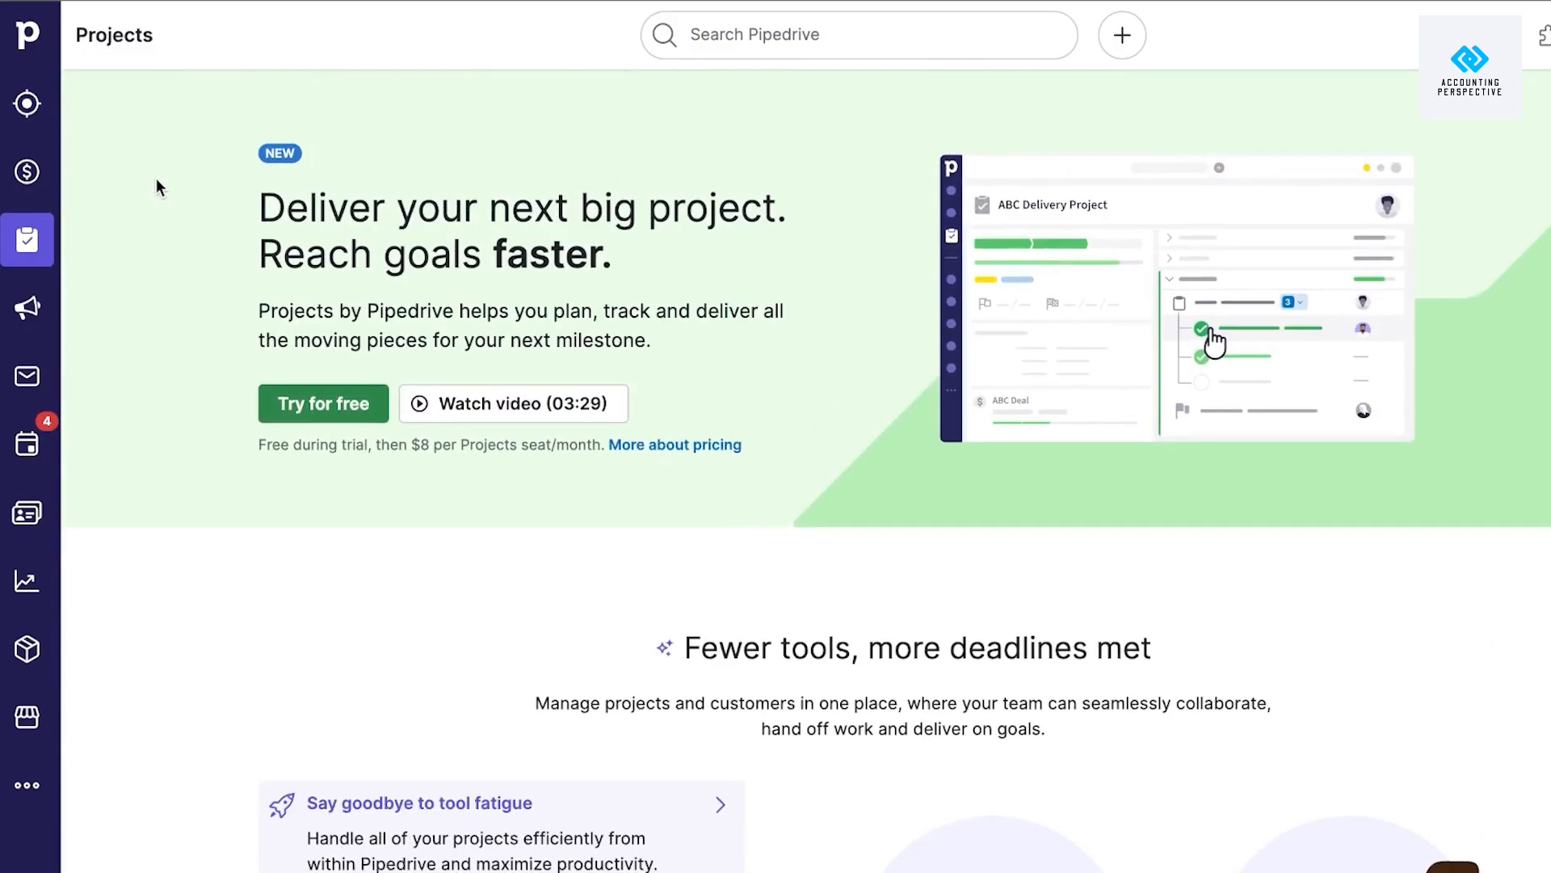
pyautogui.scroll(-11, 609, 331)
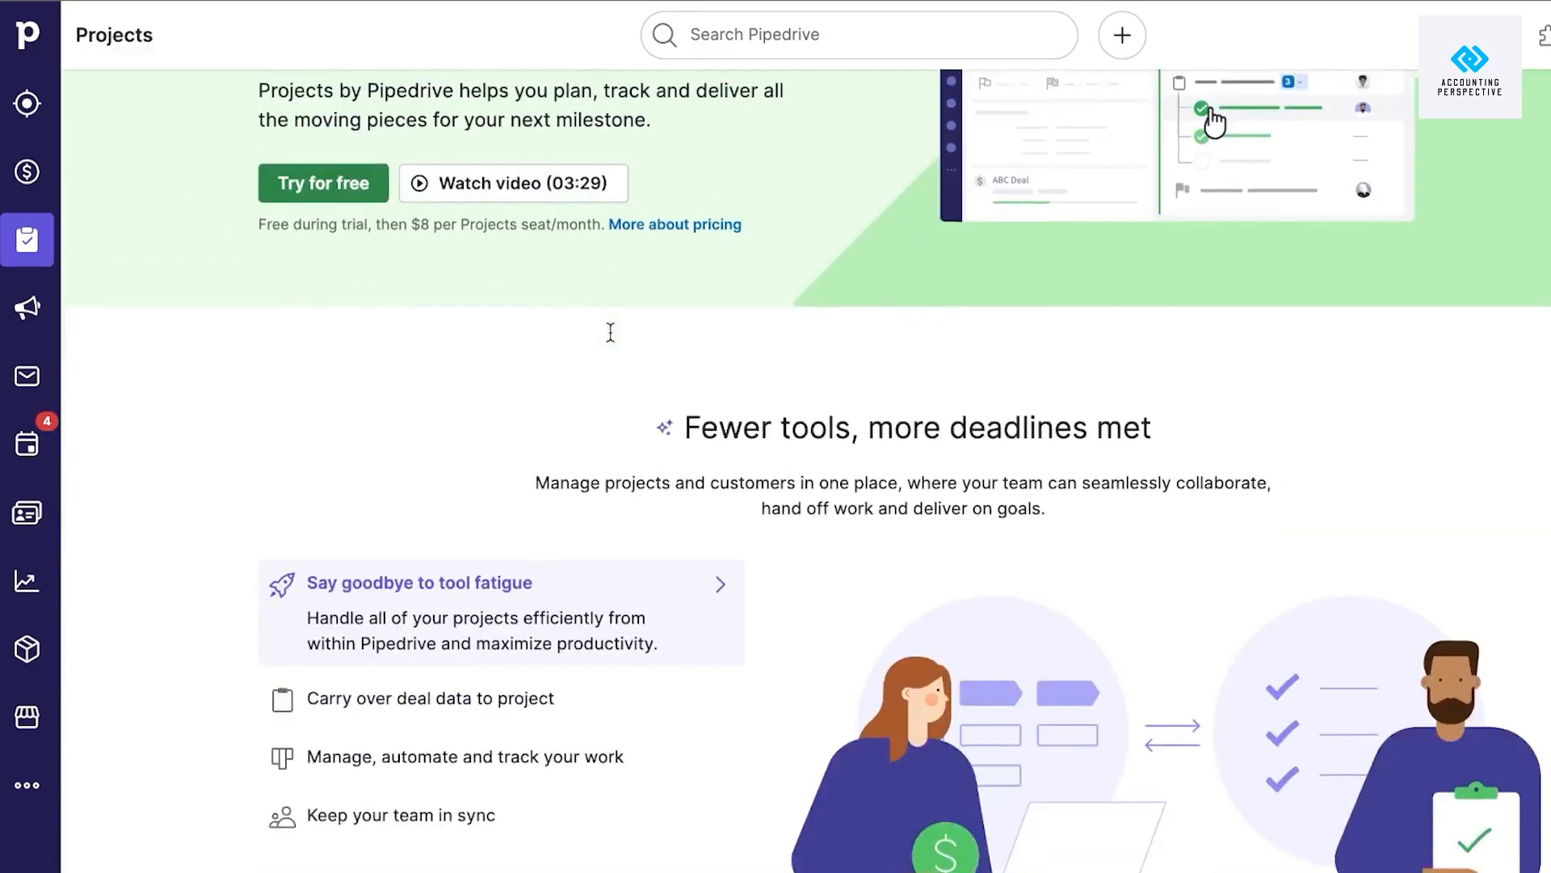
pyautogui.scroll(-3, 611, 340)
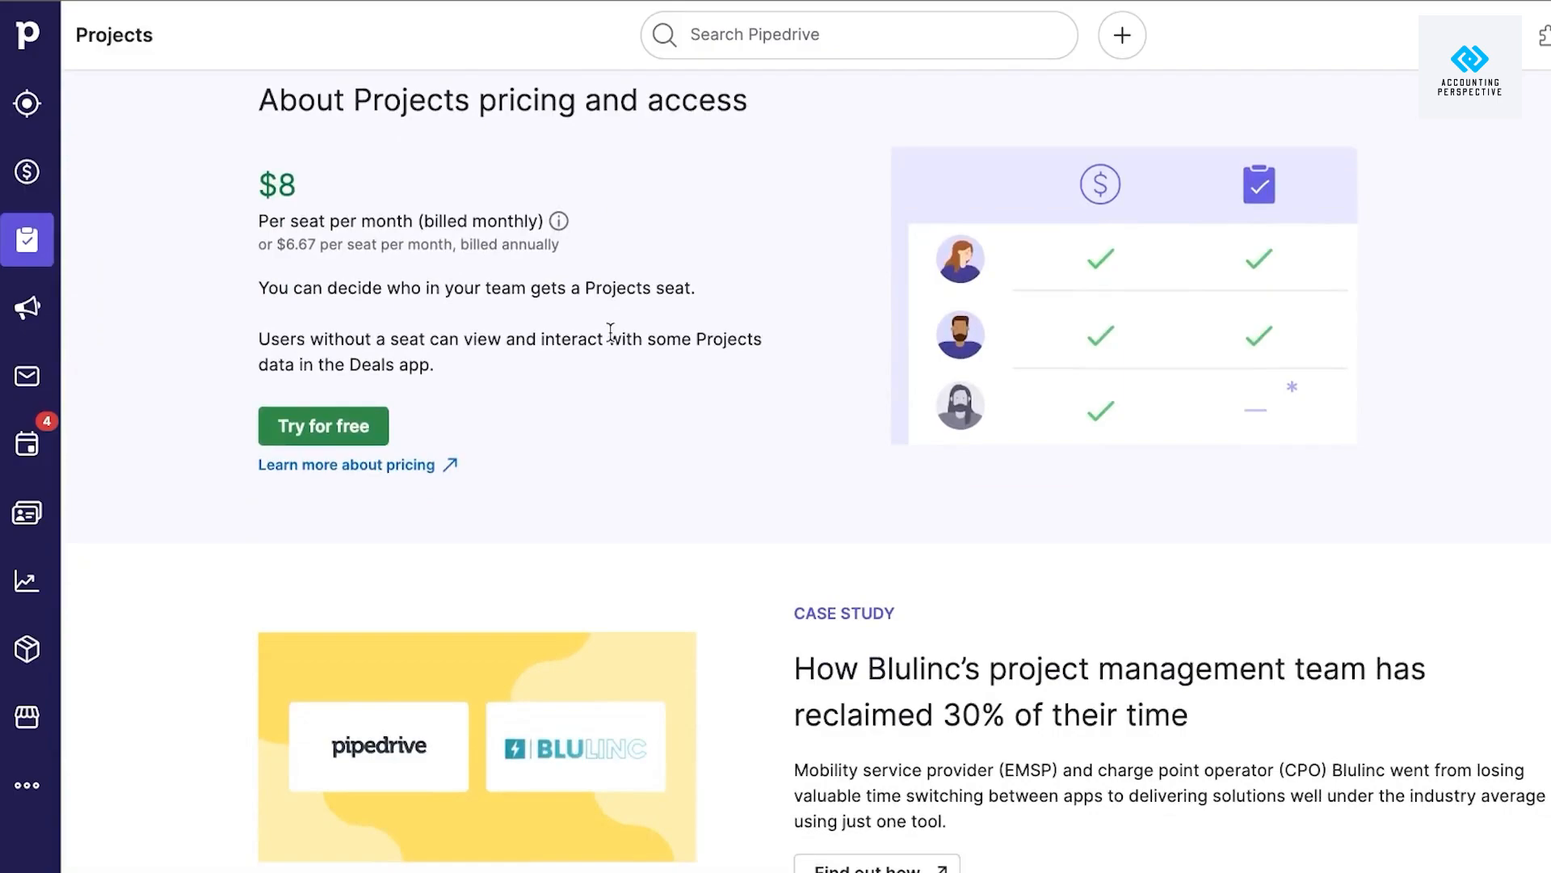
pyautogui.scroll(13, 610, 331)
pyautogui.scroll(-3, 726, 403)
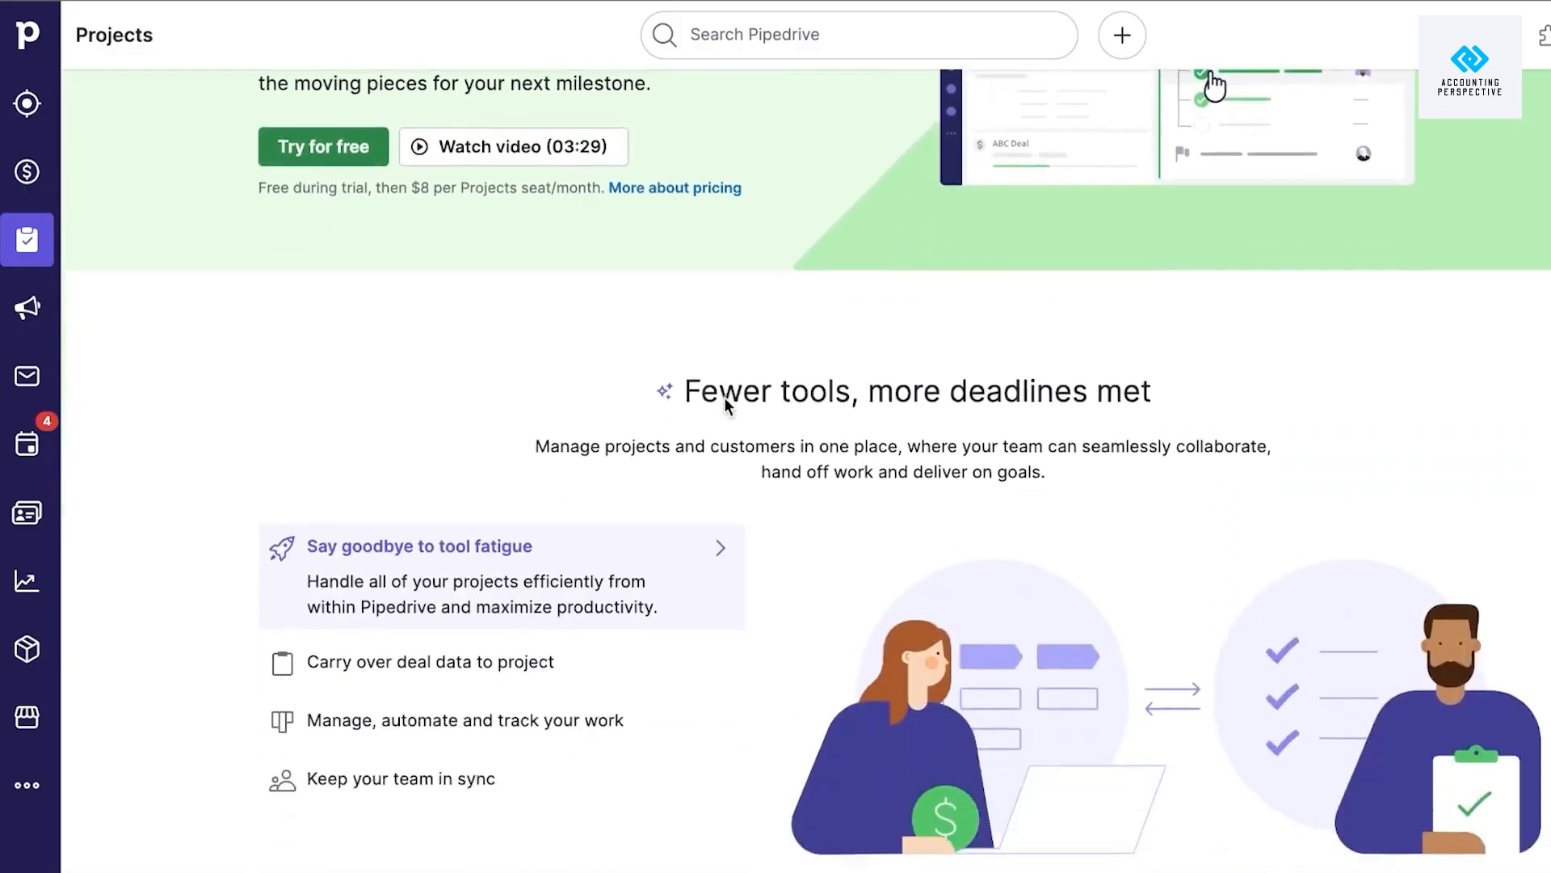
pyautogui.scroll(-6, 726, 404)
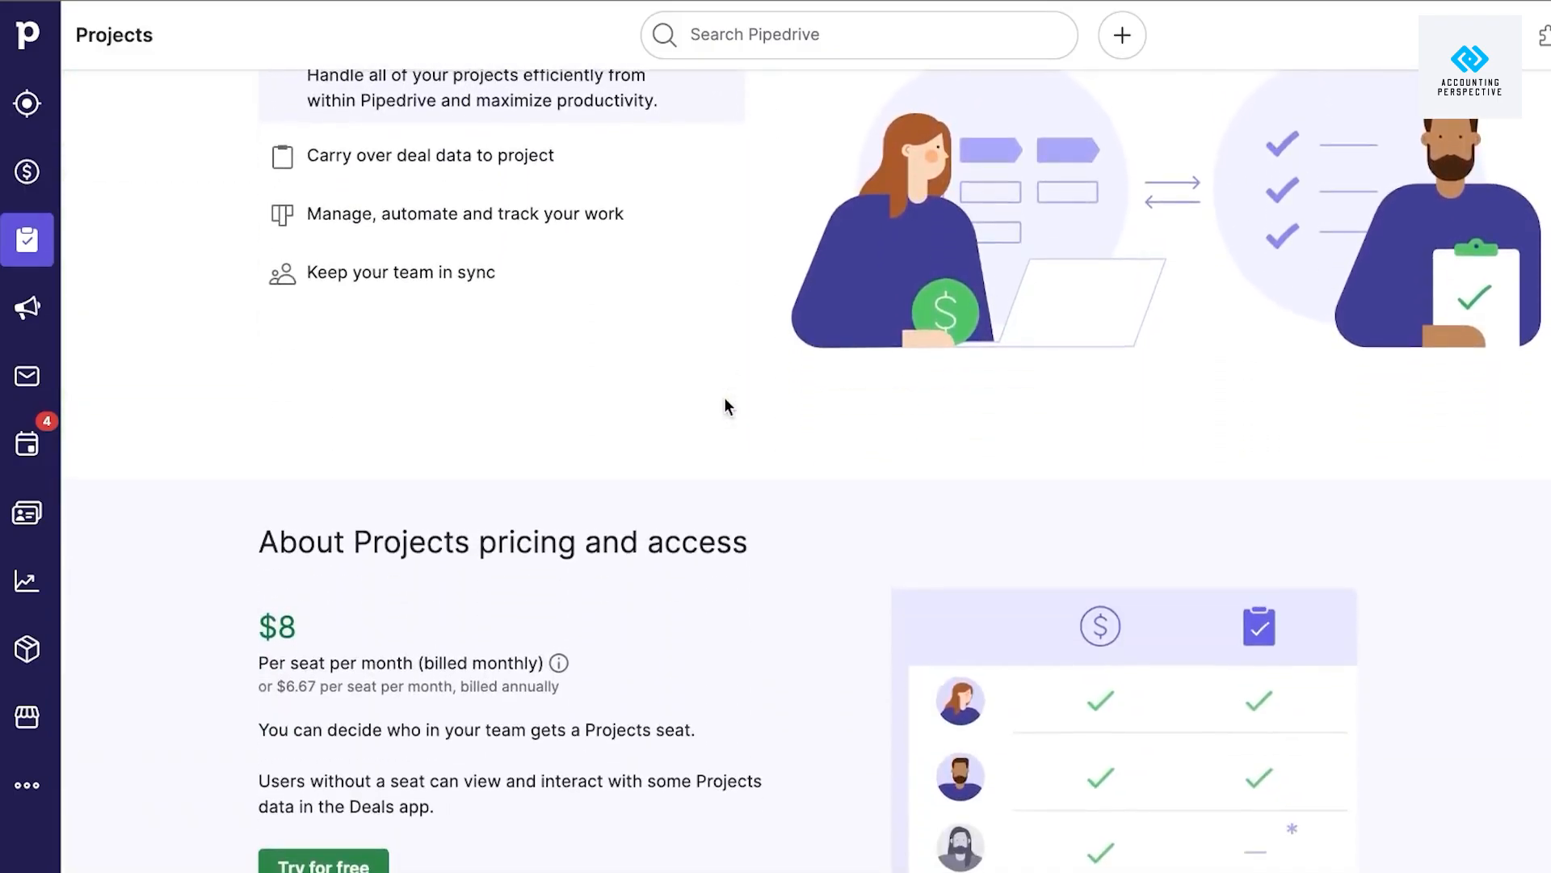
pyautogui.scroll(1, 725, 406)
pyautogui.scroll(-1, 725, 407)
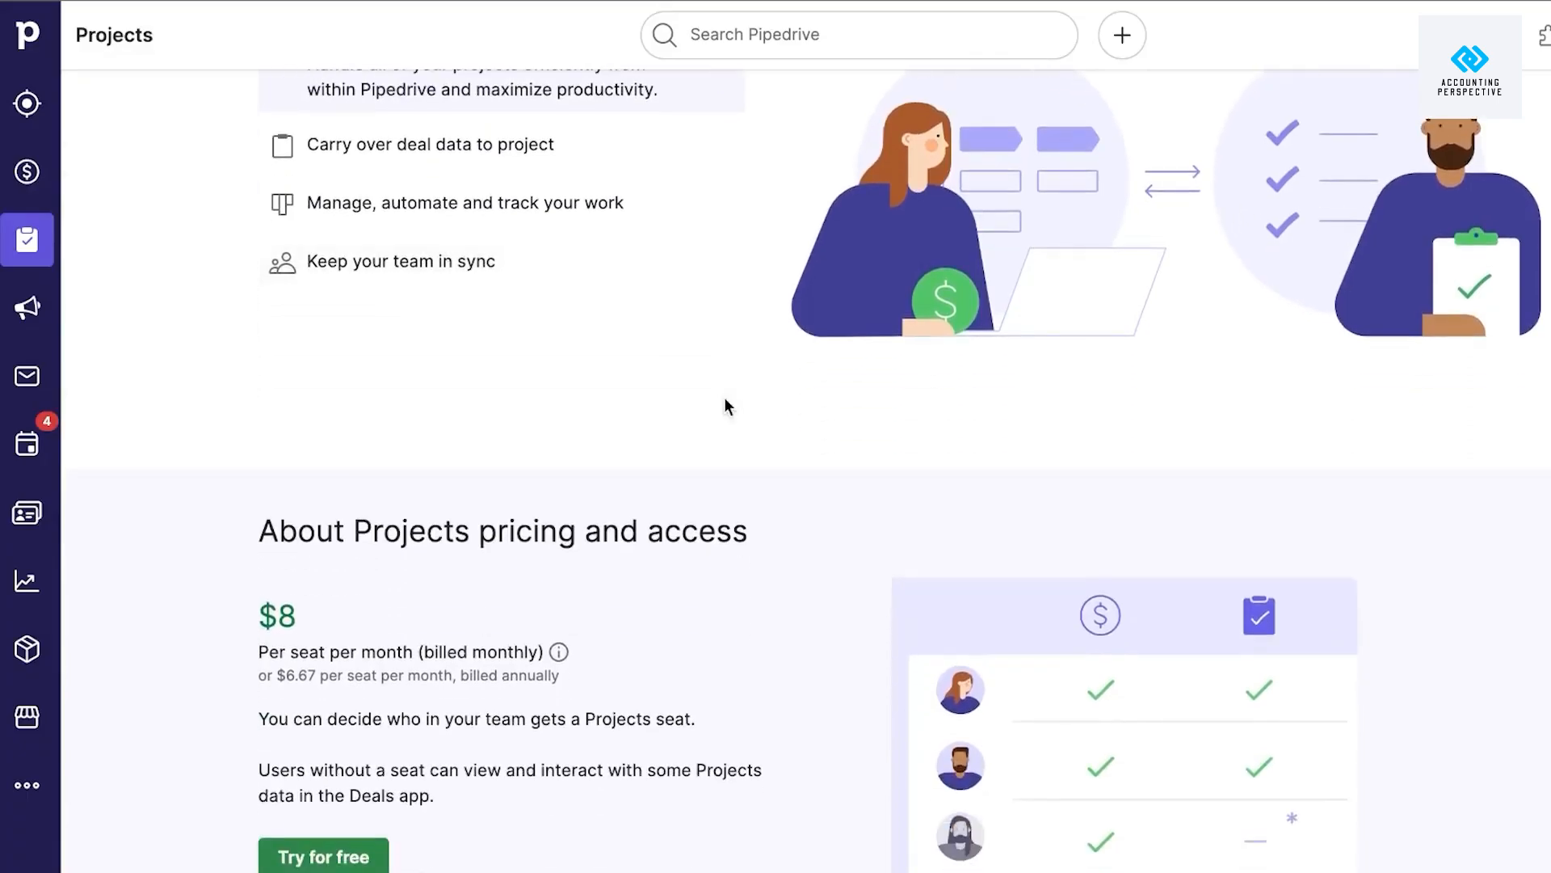
pyautogui.scroll(-5, 725, 400)
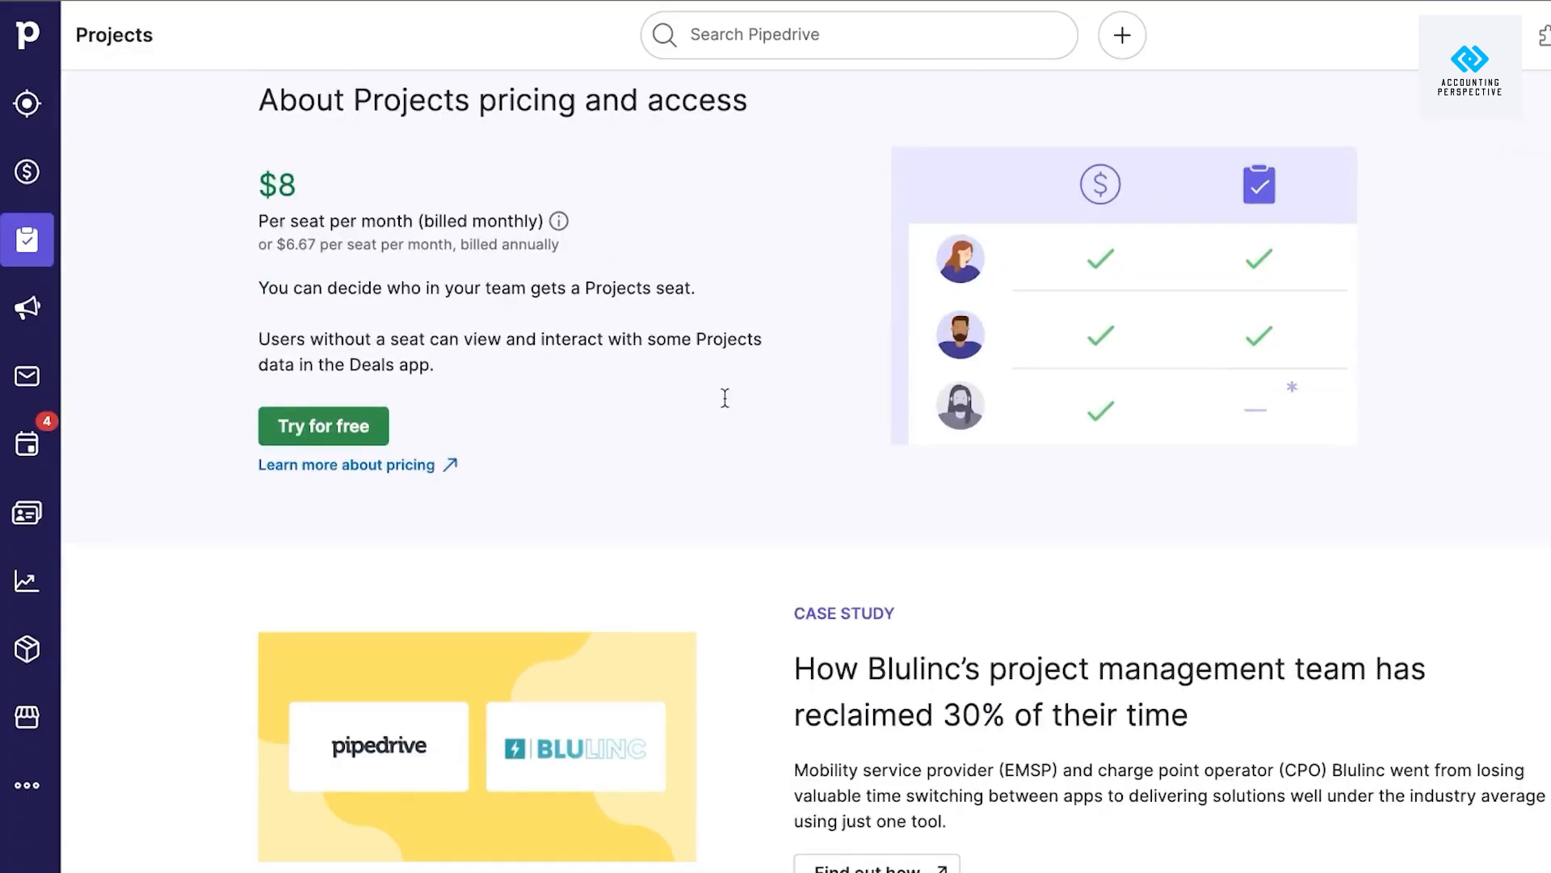
pyautogui.scroll(2, 725, 407)
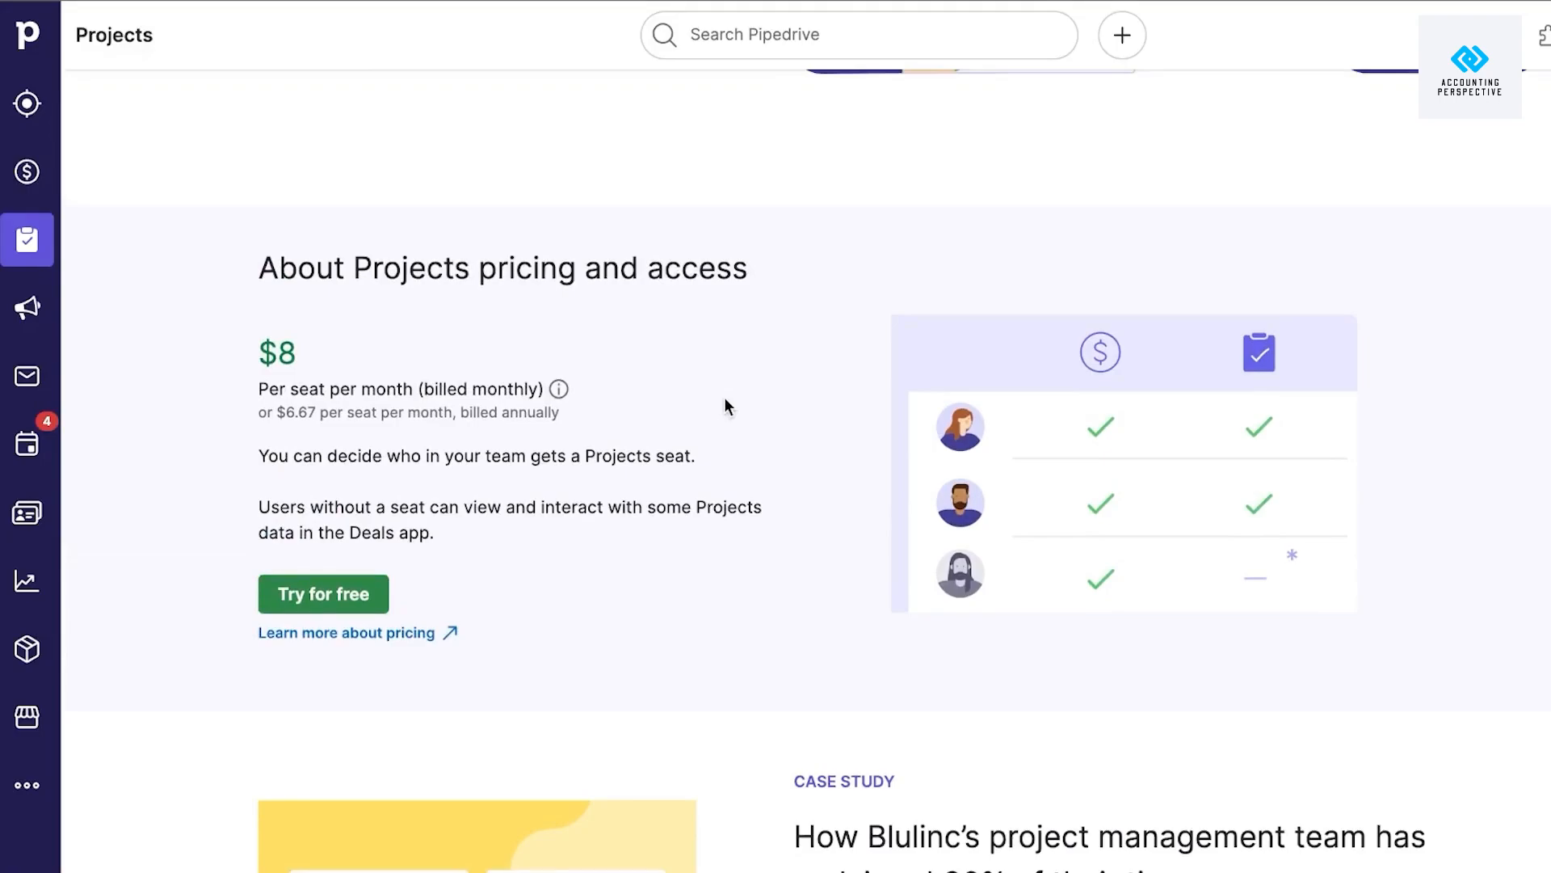
pyautogui.scroll(-1, 725, 406)
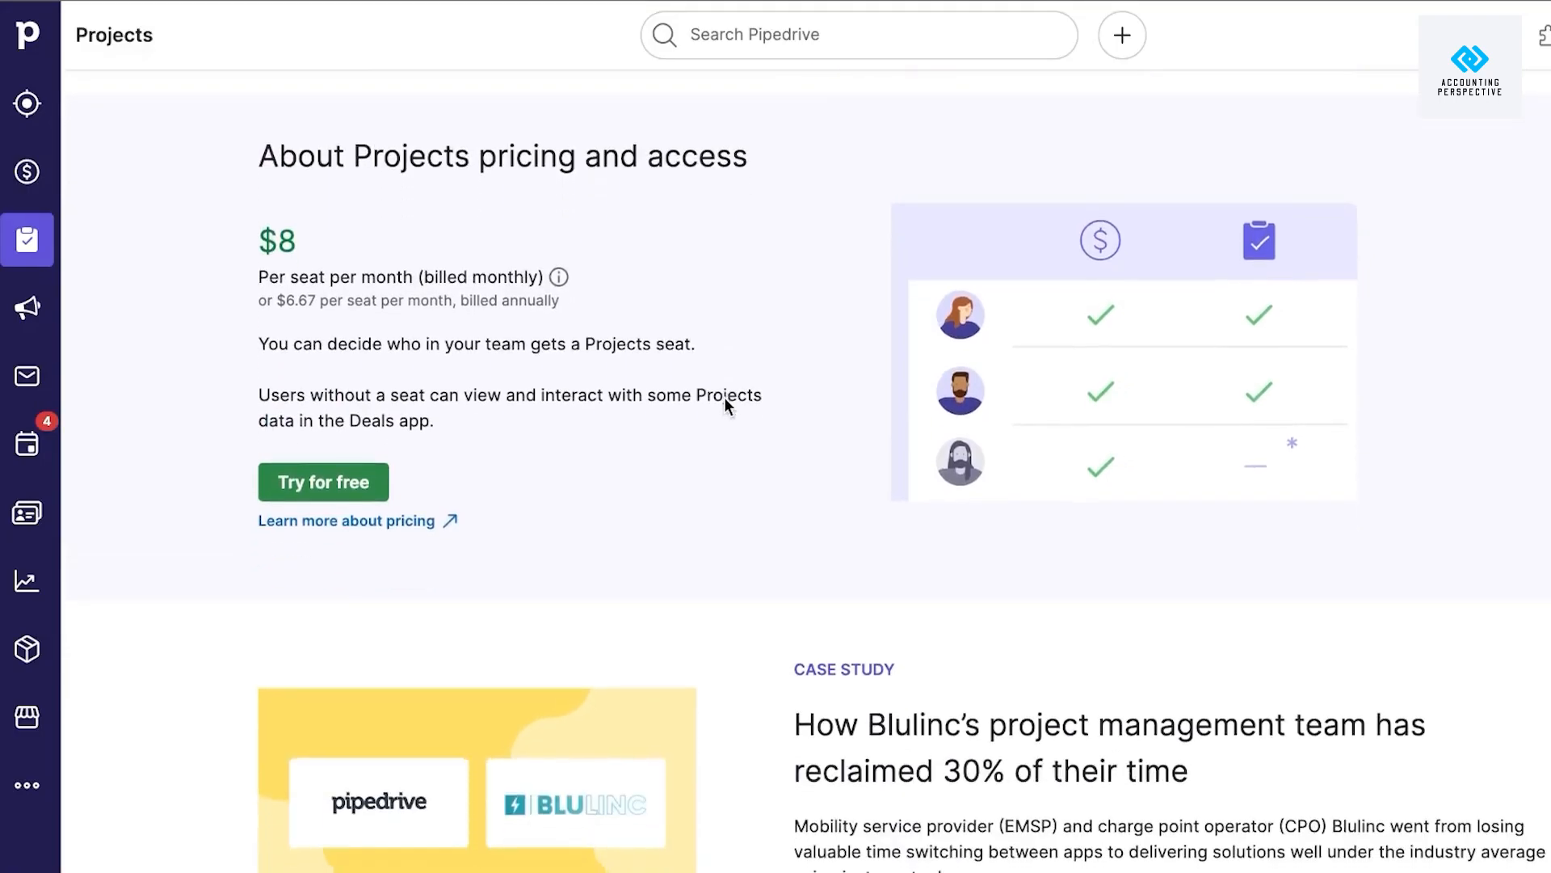
pyautogui.click(332, 488)
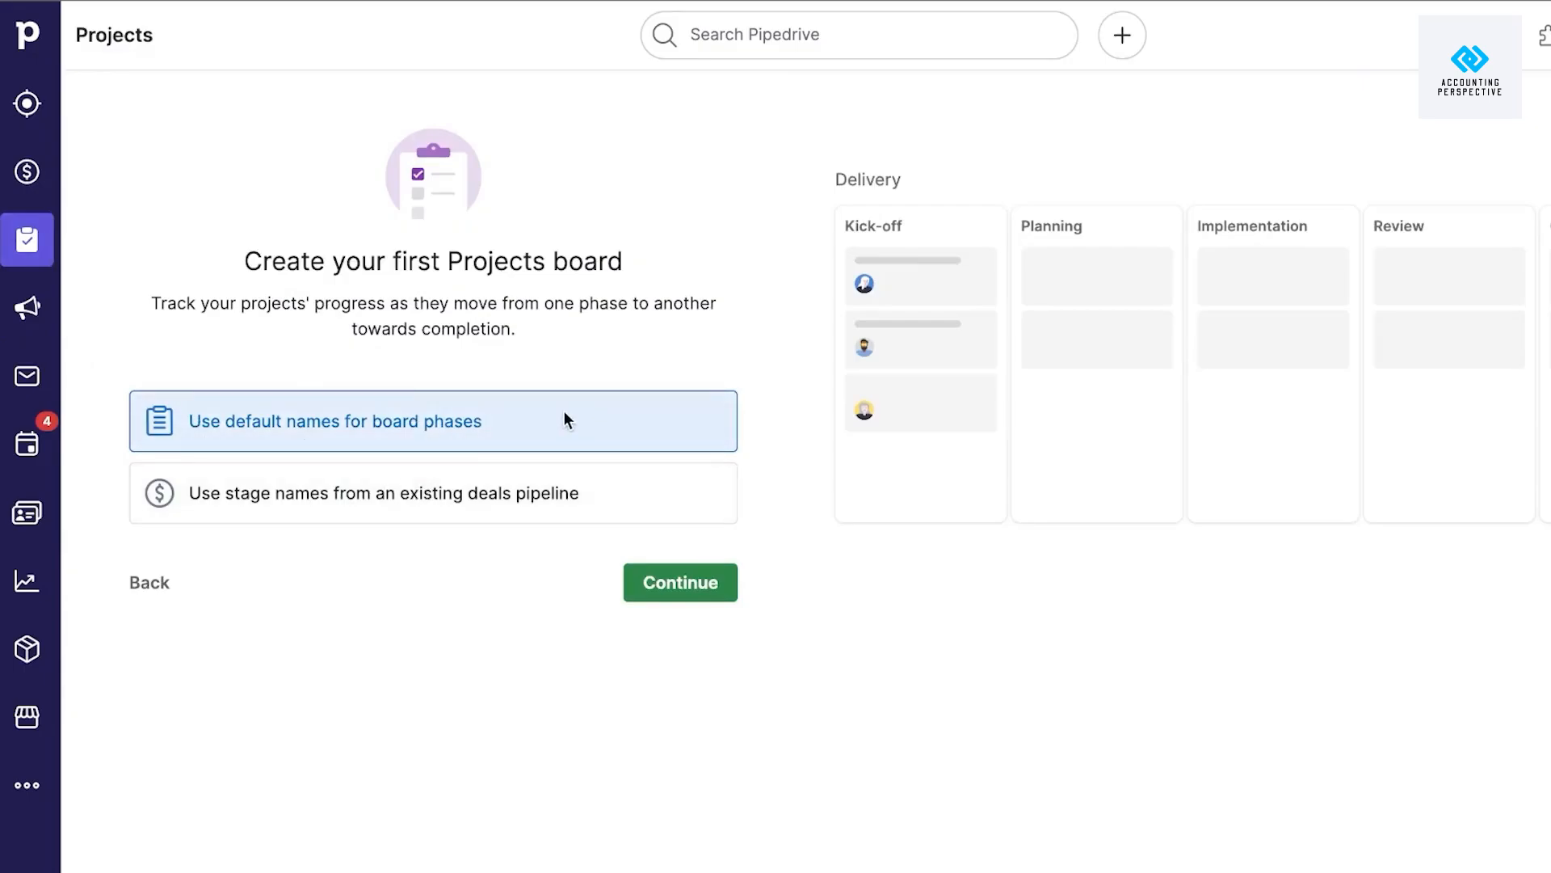
# Keep the default board phase names, activate Projects for one user, then return to the Leads Inbox.
pyautogui.click(715, 583)
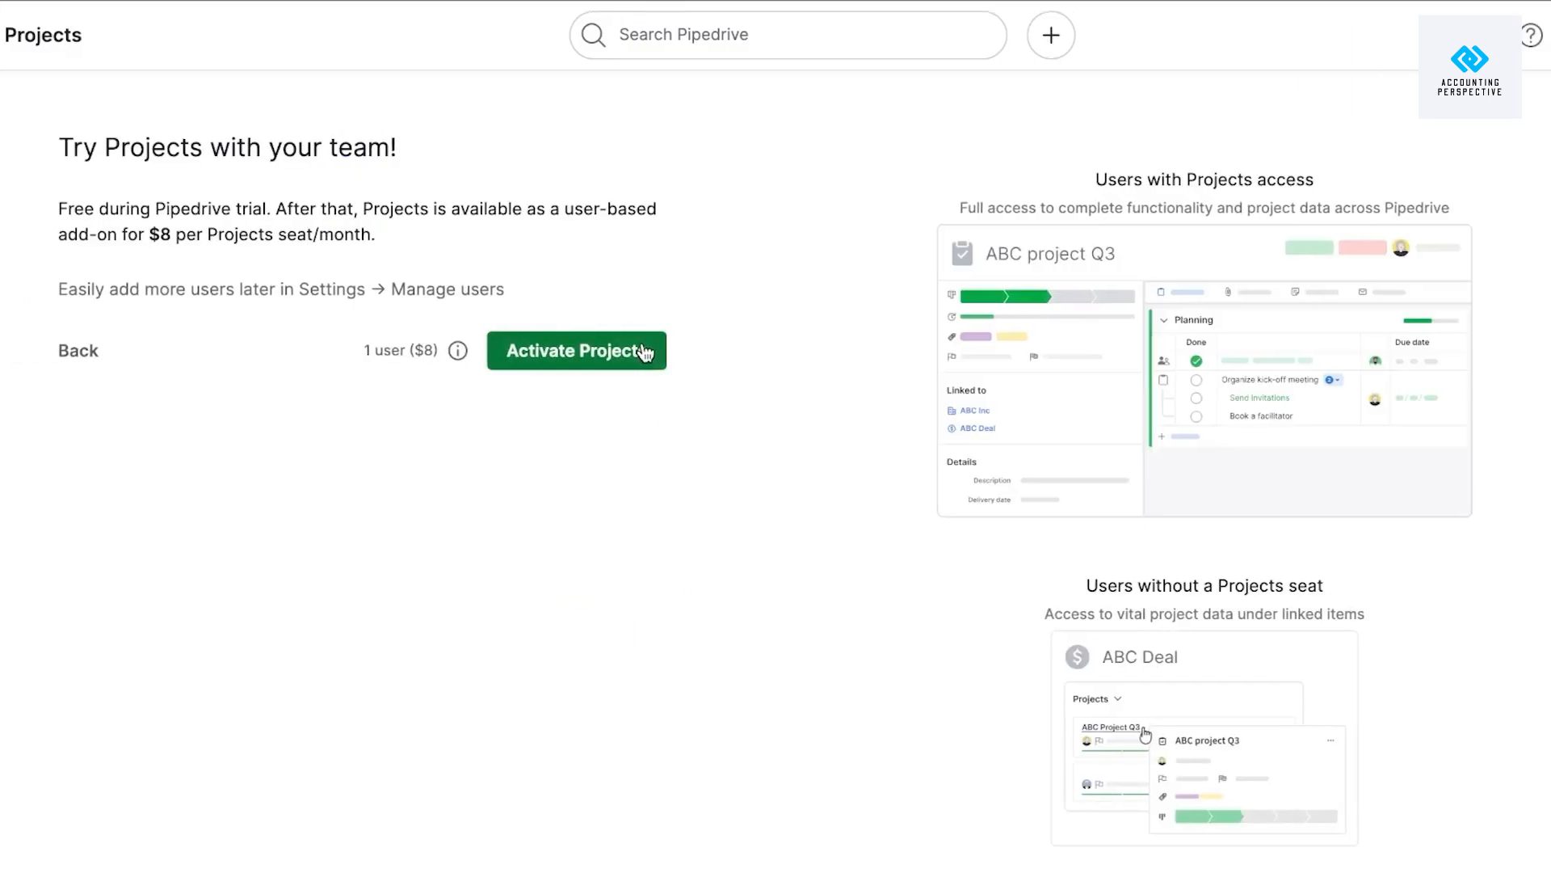
pyautogui.click(644, 350)
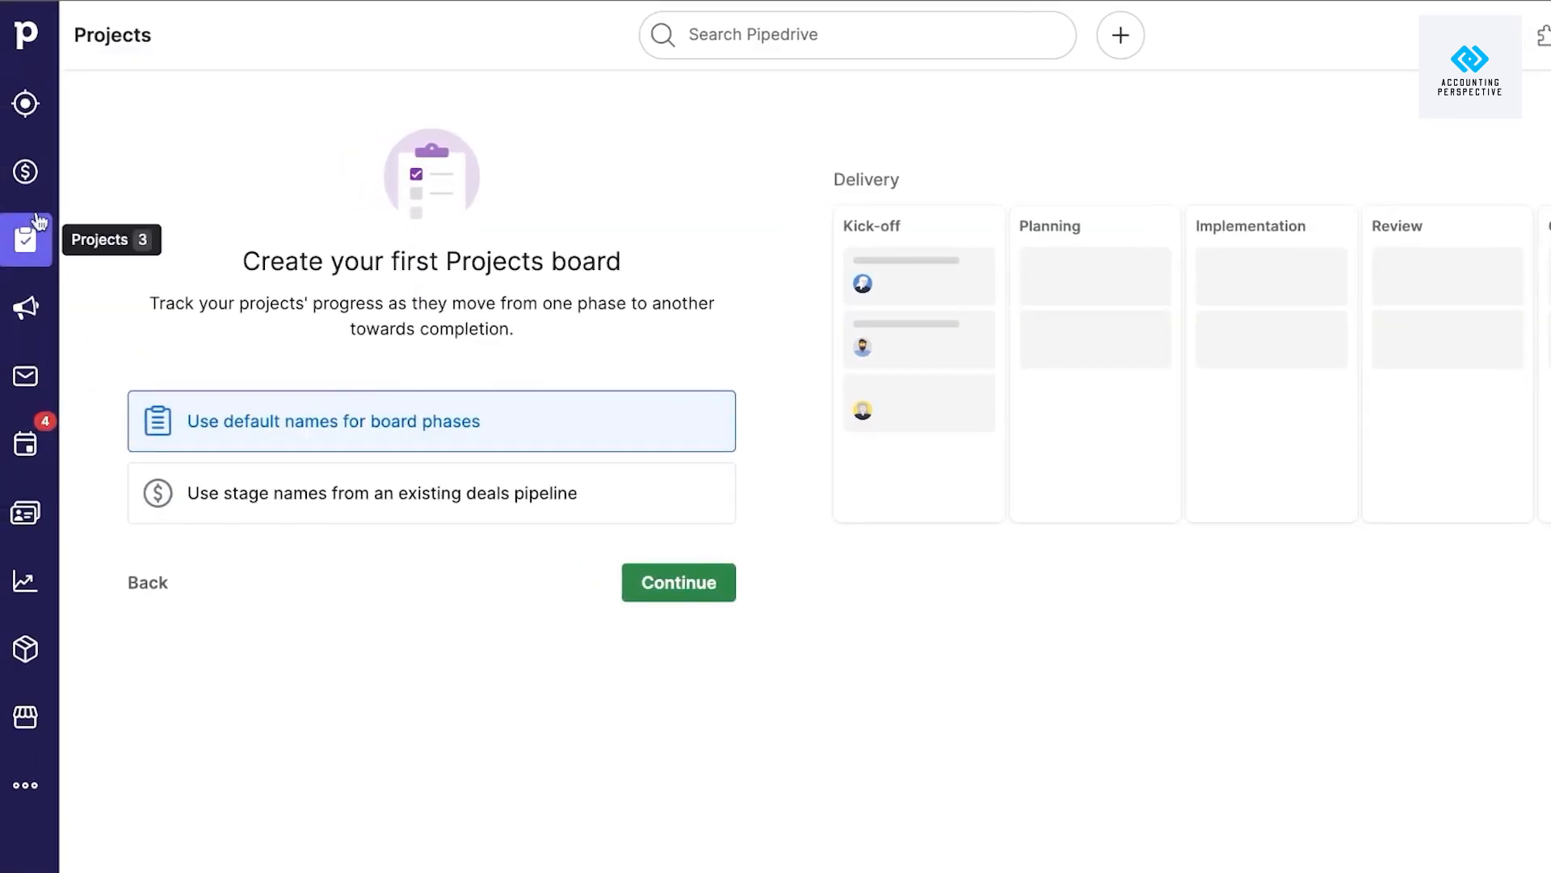
pyautogui.click(20, 107)
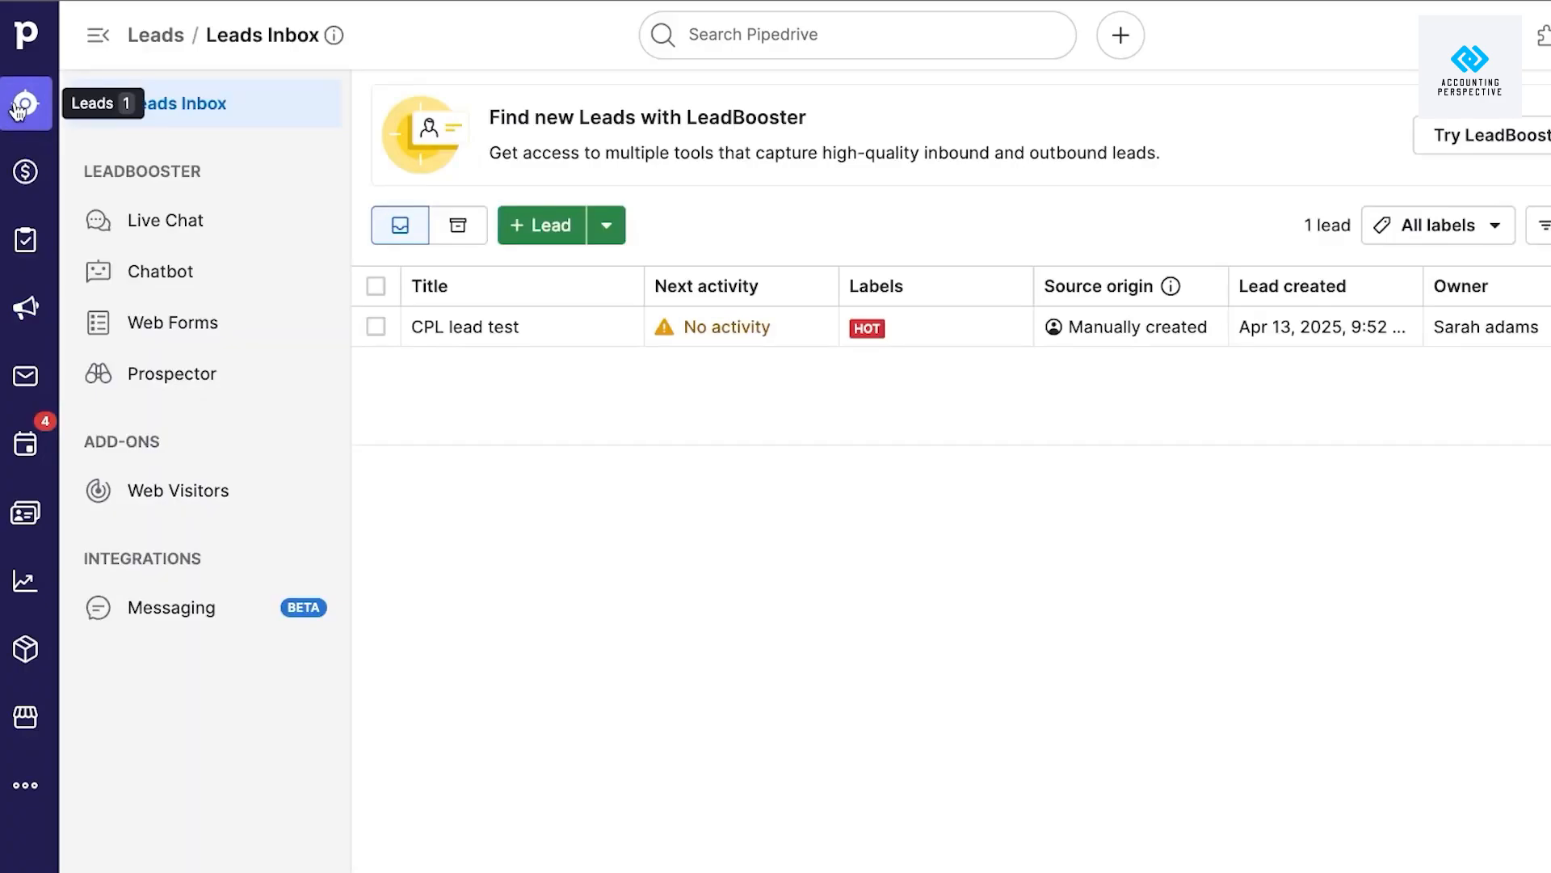
# Start the free Campaigns add-on trial.
pyautogui.click(37, 311)
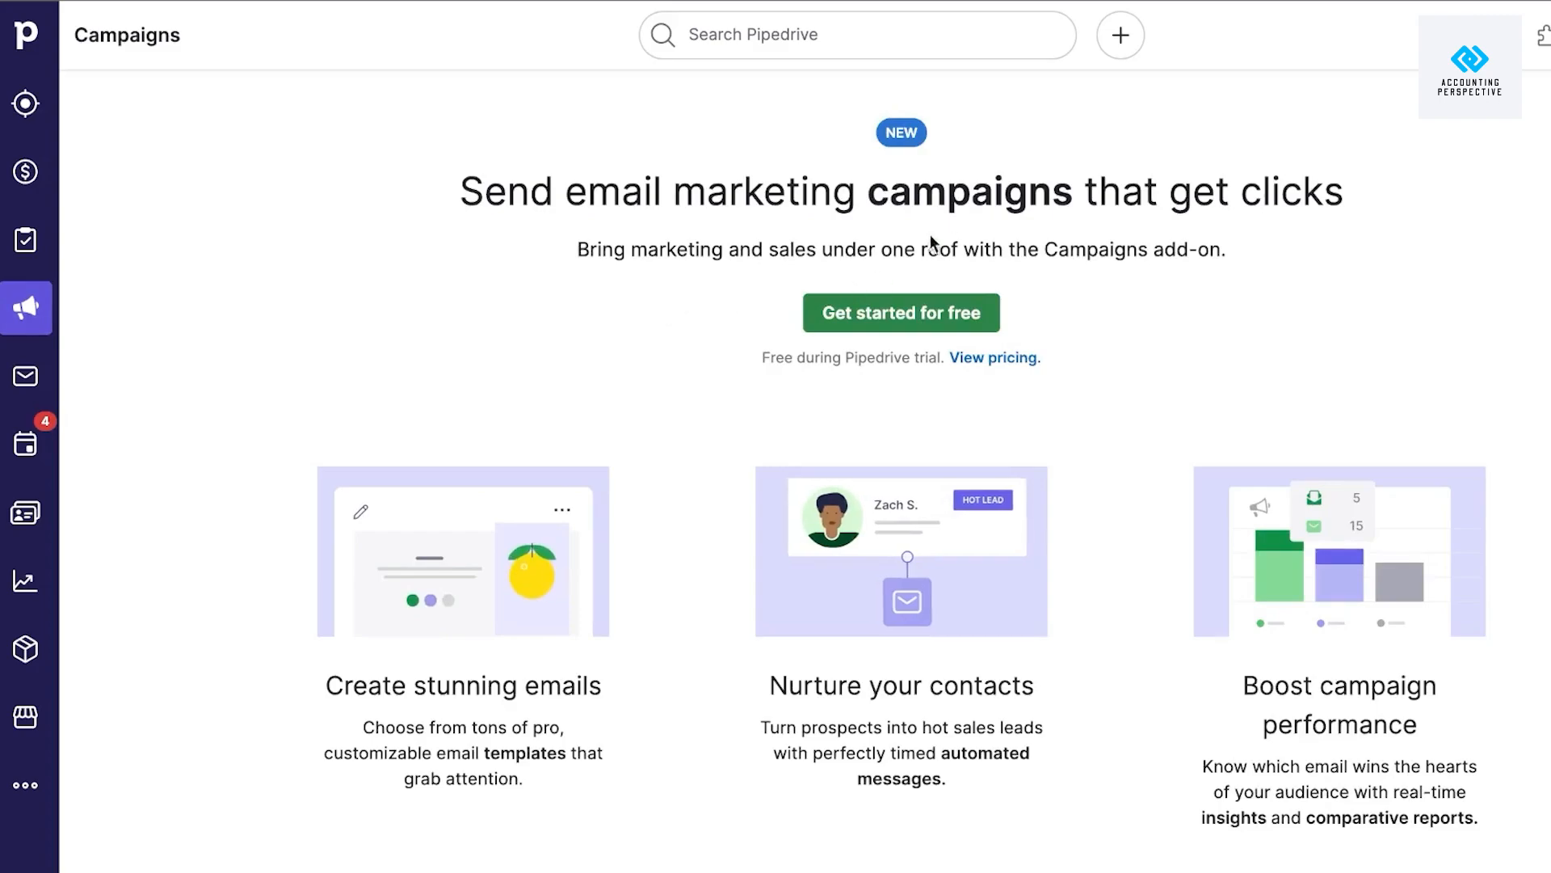
pyautogui.click(748, 317)
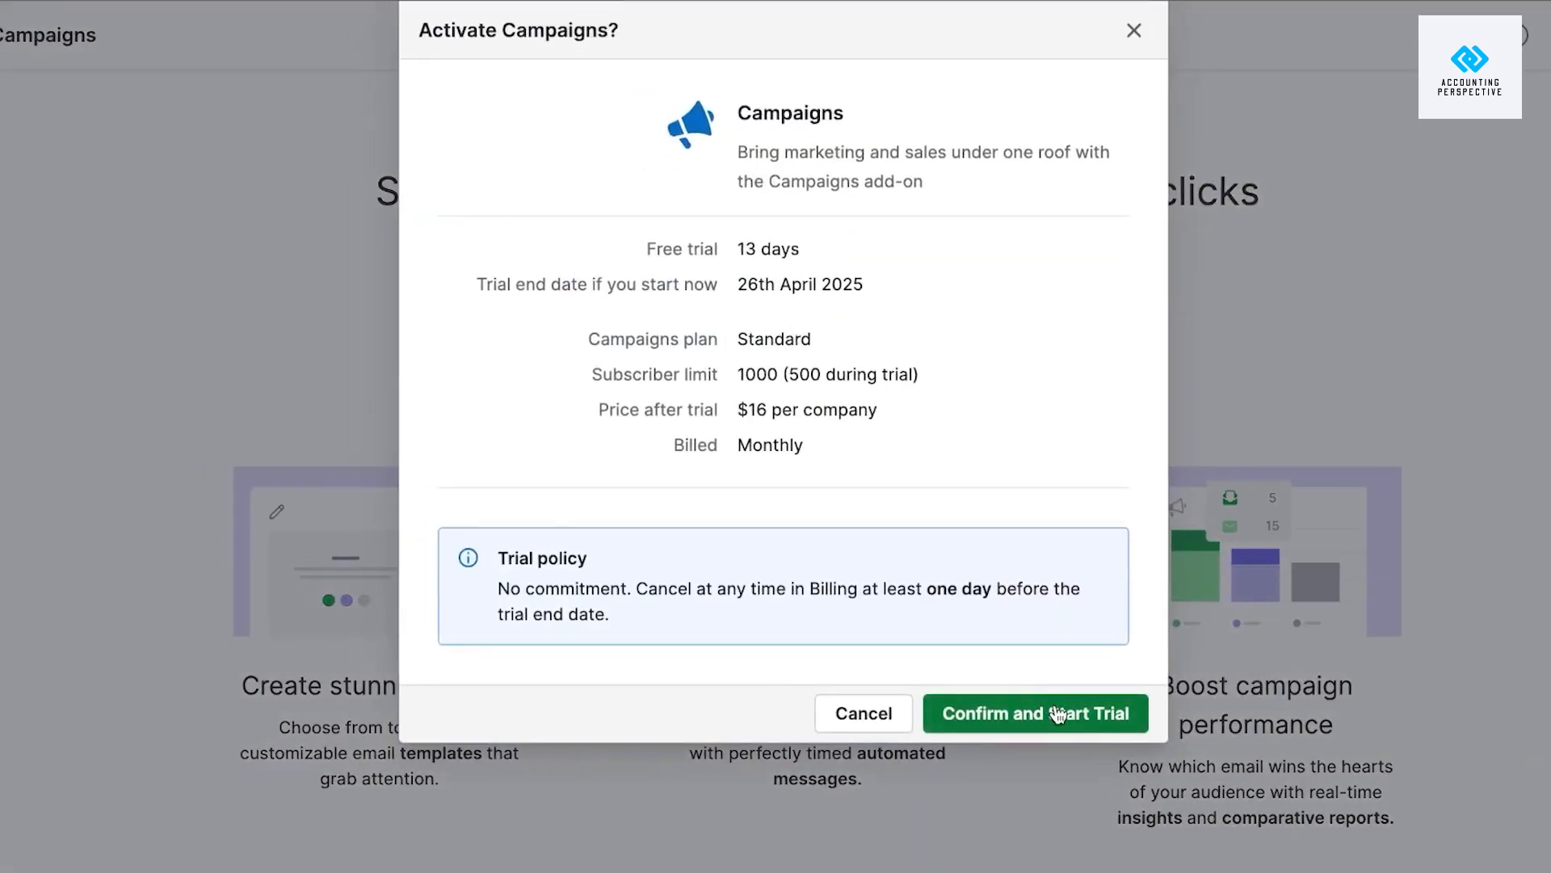
pyautogui.click(1021, 711)
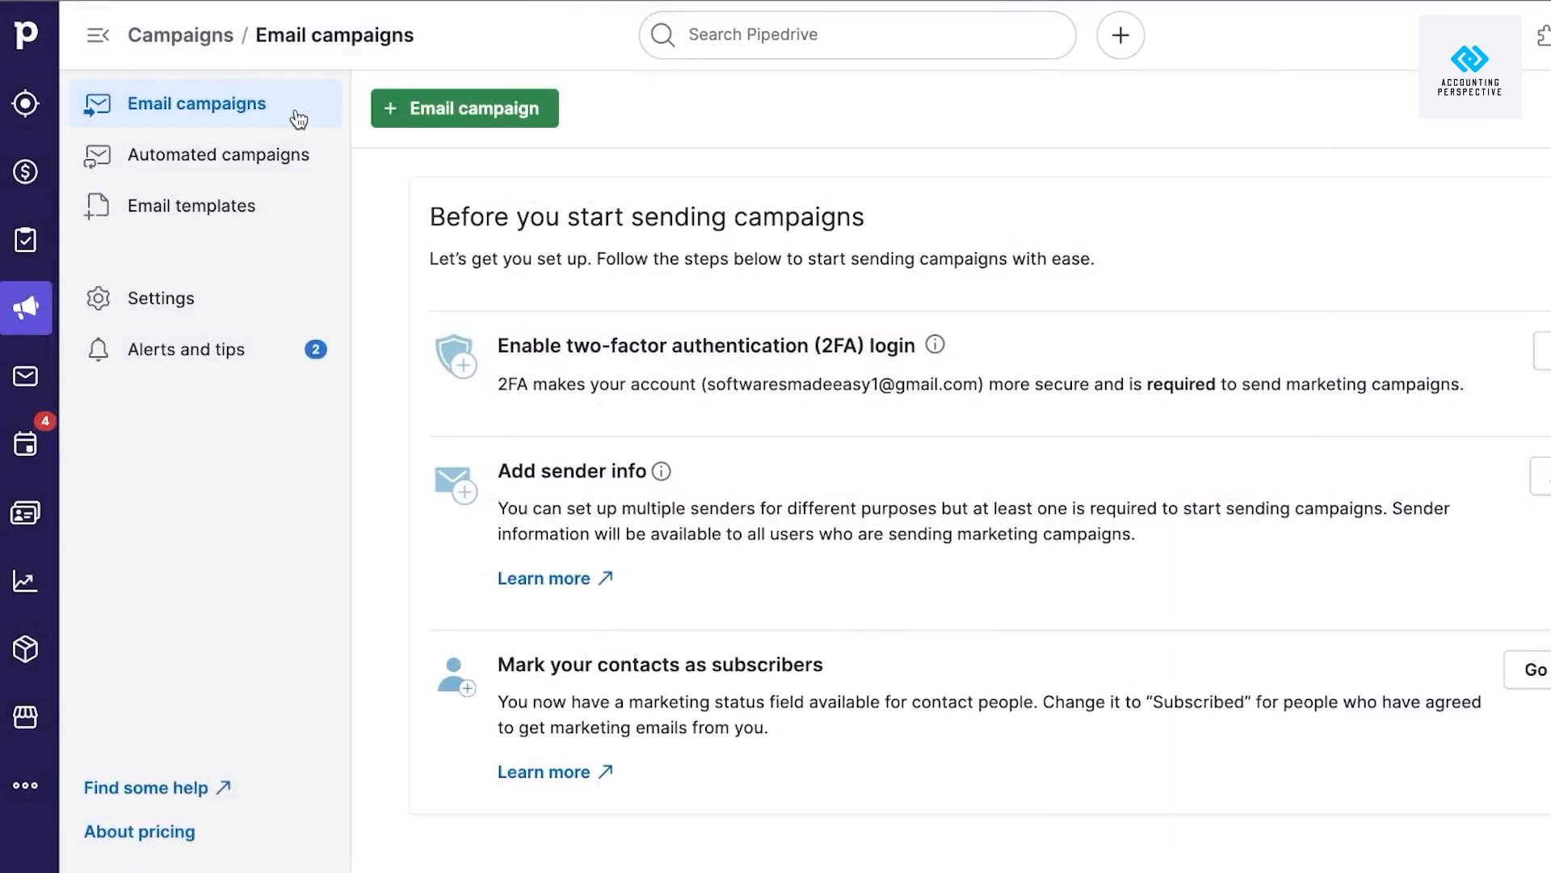
# Create a new email campaign titled TEST.
pyautogui.click(446, 111)
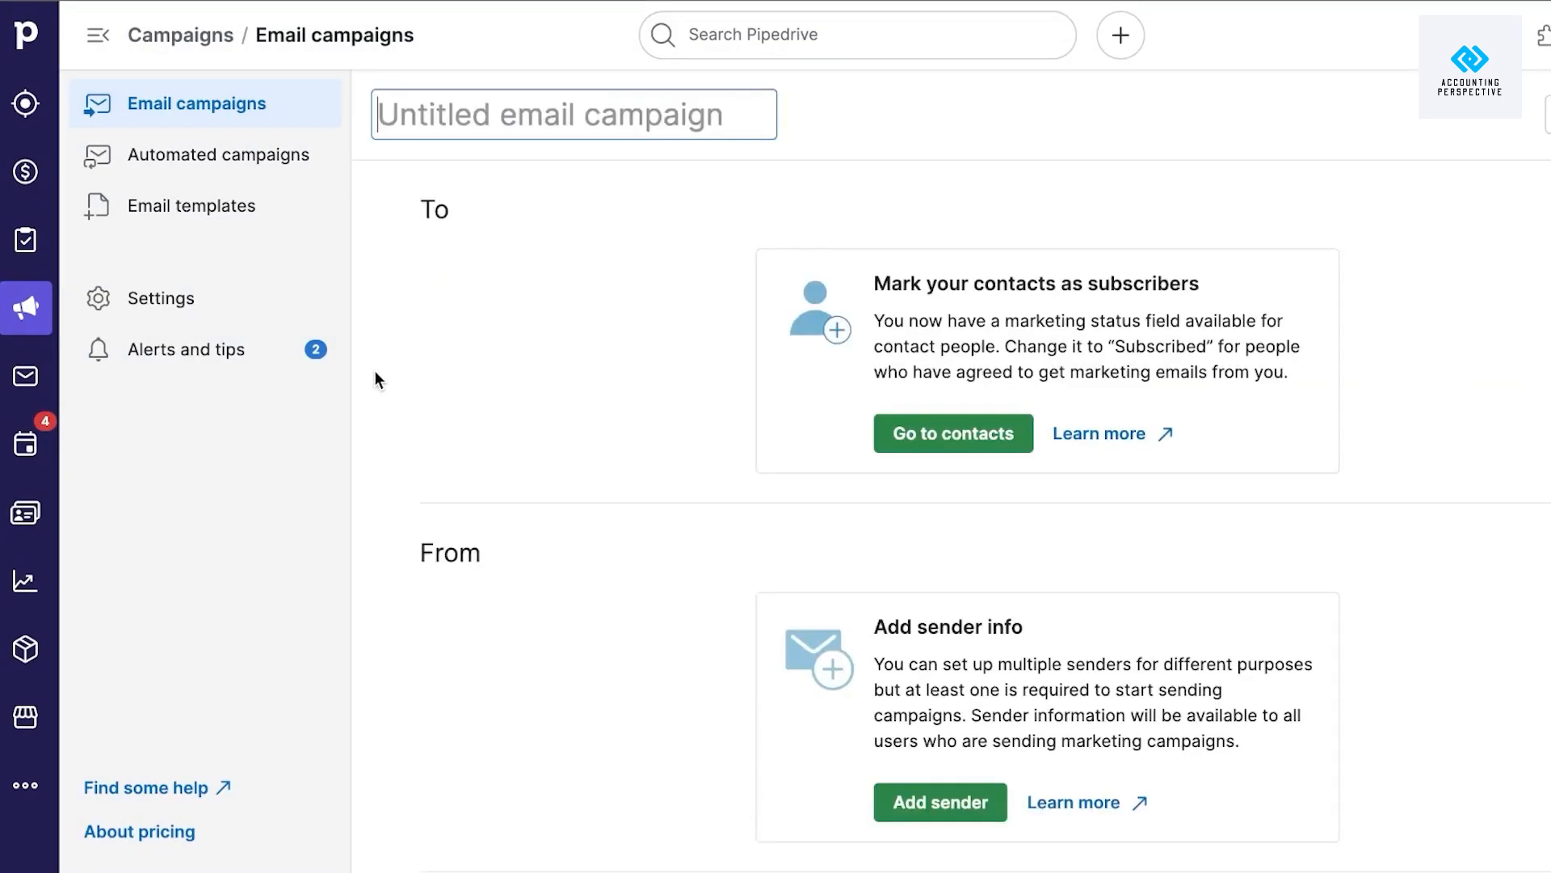
pyautogui.click(556, 104)
pyautogui.write('TEST')
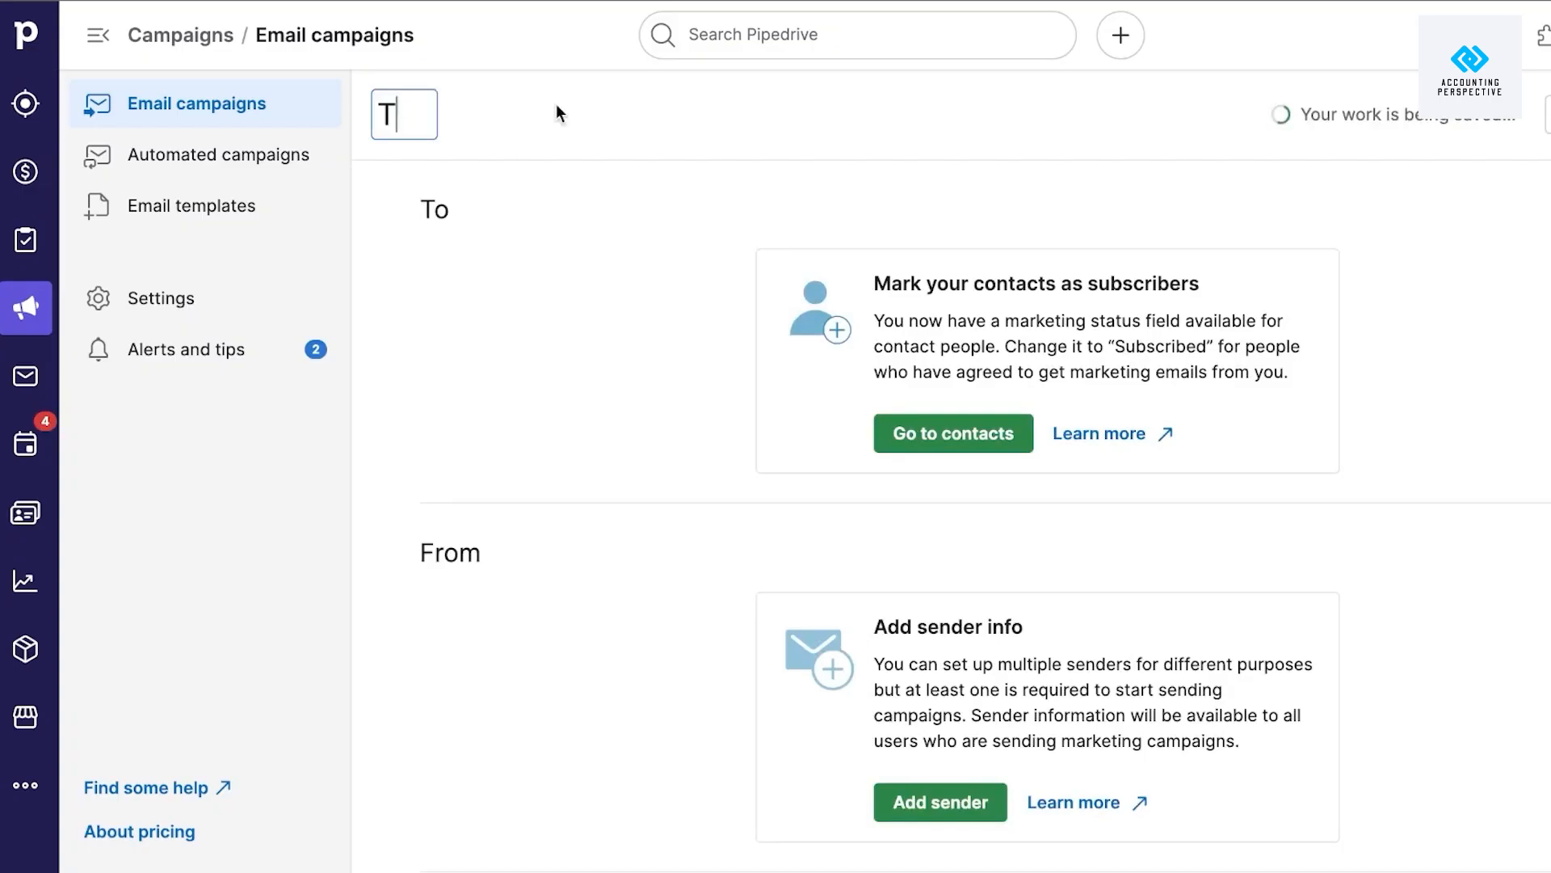
# In People, dismiss the labelling tip and start a new person with the contact's first name.
pyautogui.click(942, 436)
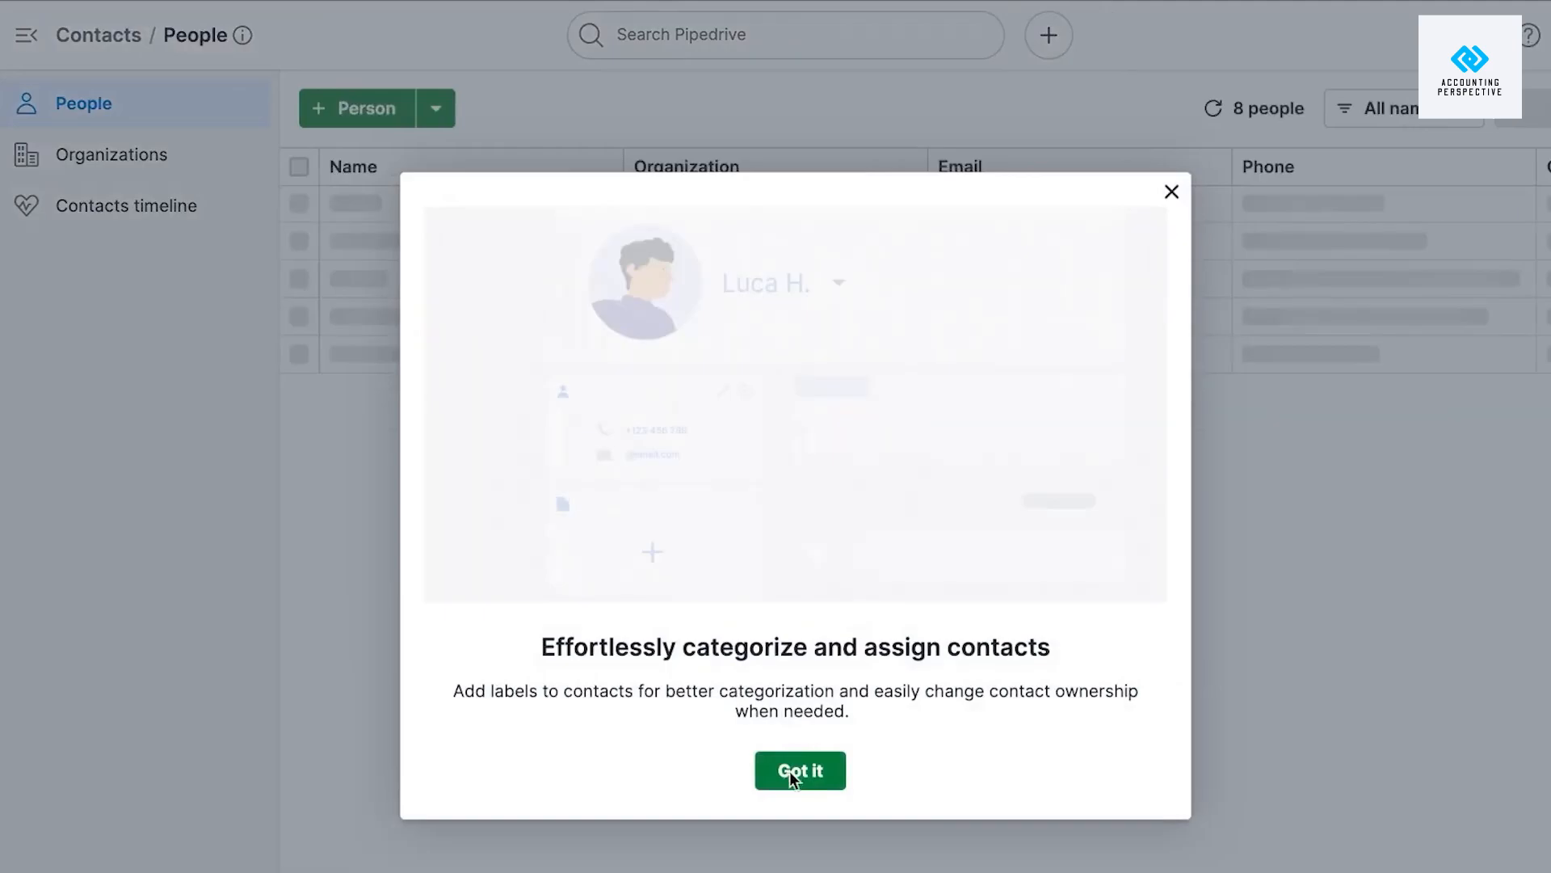
pyautogui.click(788, 771)
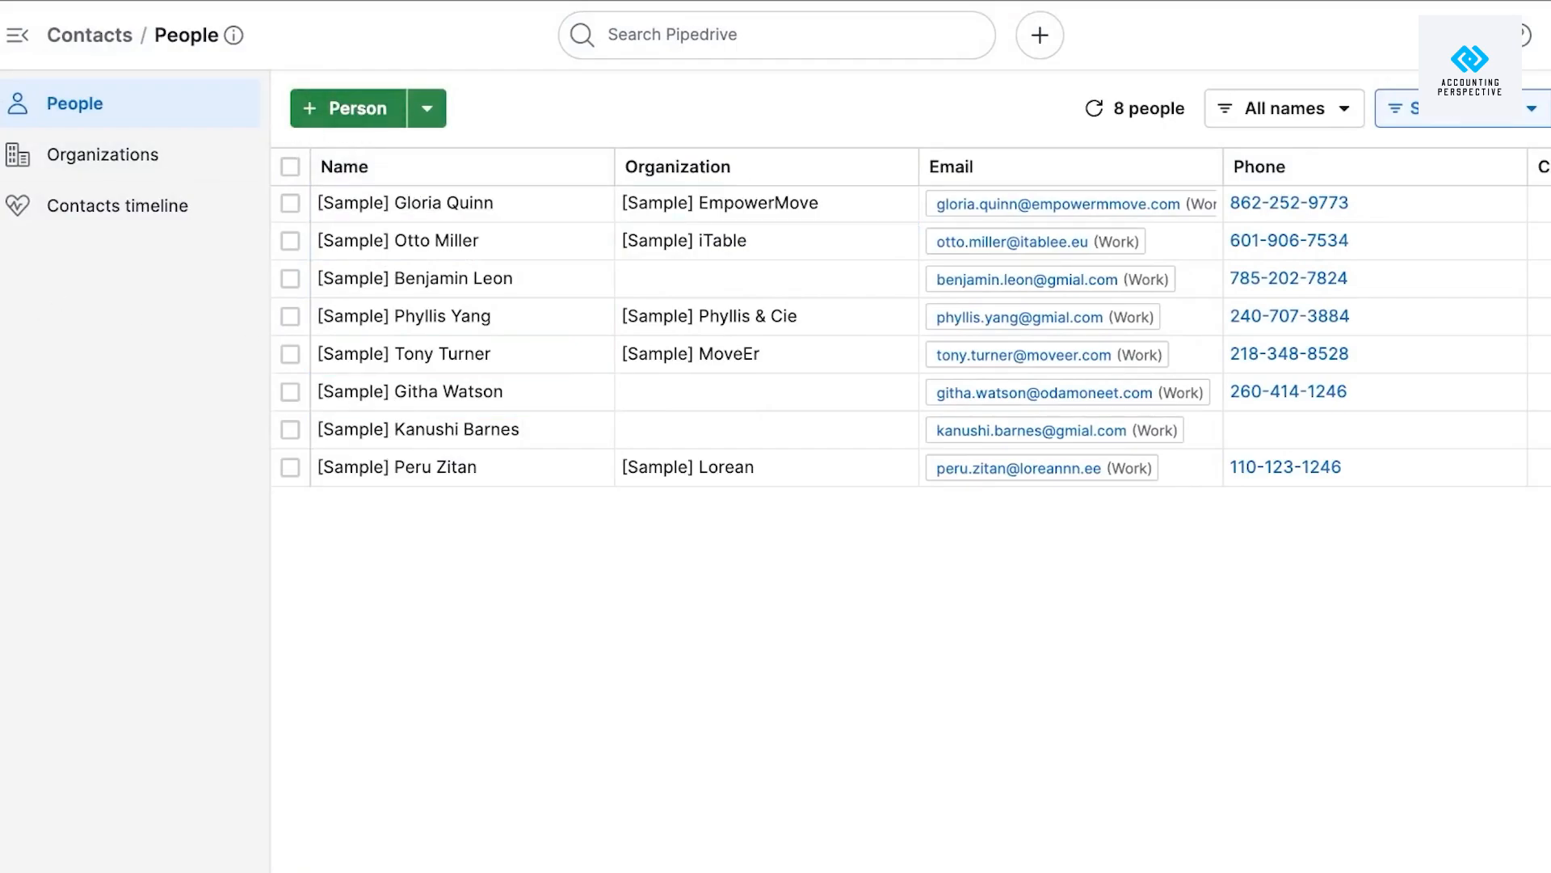
pyautogui.click(353, 117)
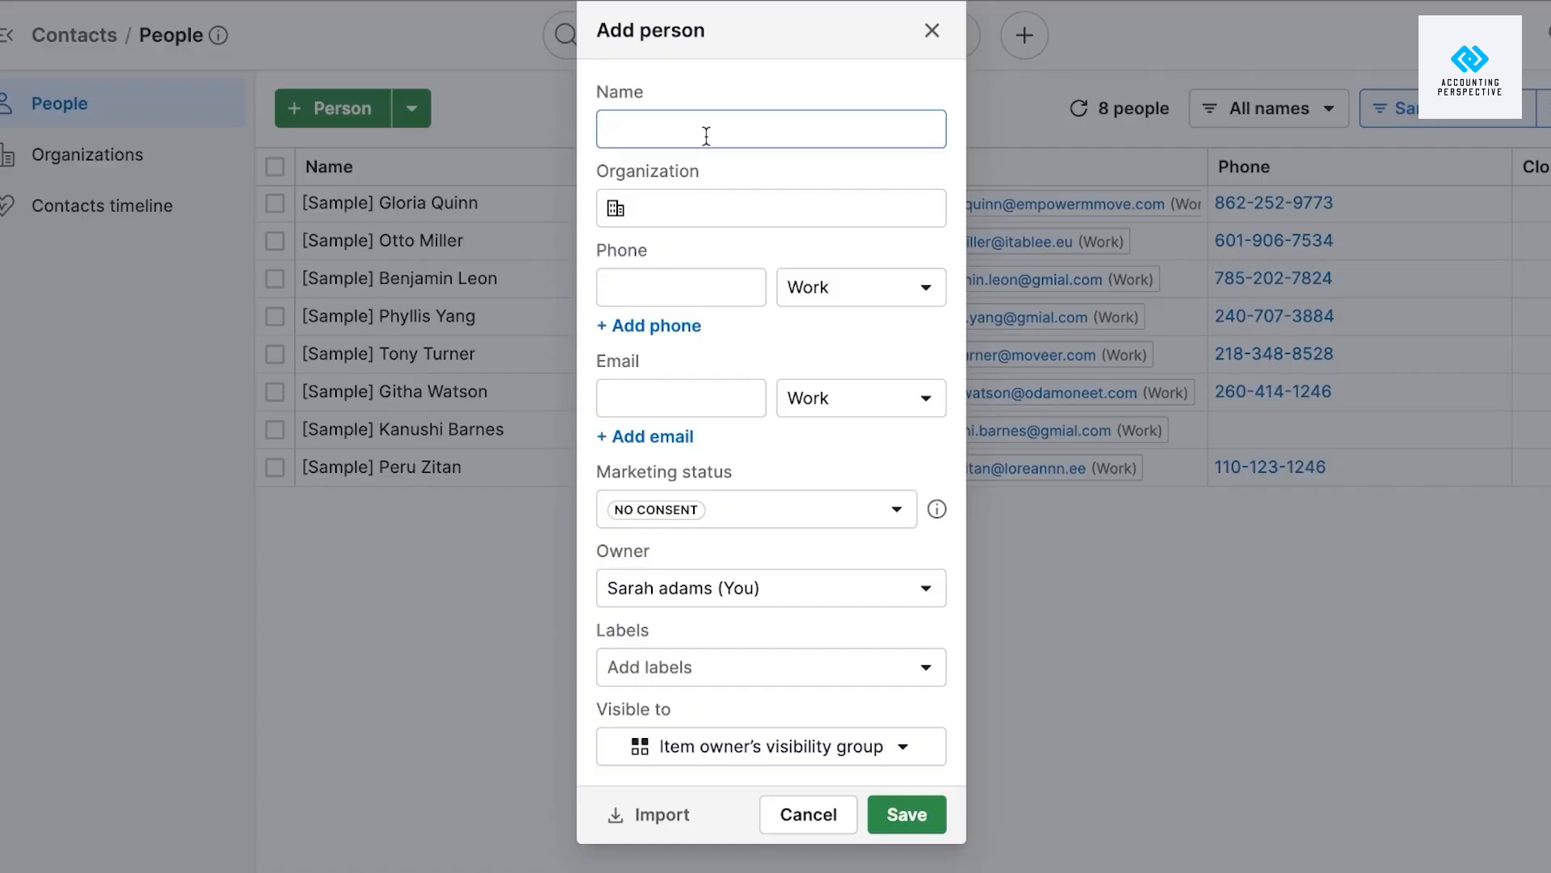
pyautogui.write('Emy')
# Link the person to new organization HTH and enter the contact's phone number and e-mail.
pyautogui.click(727, 209)
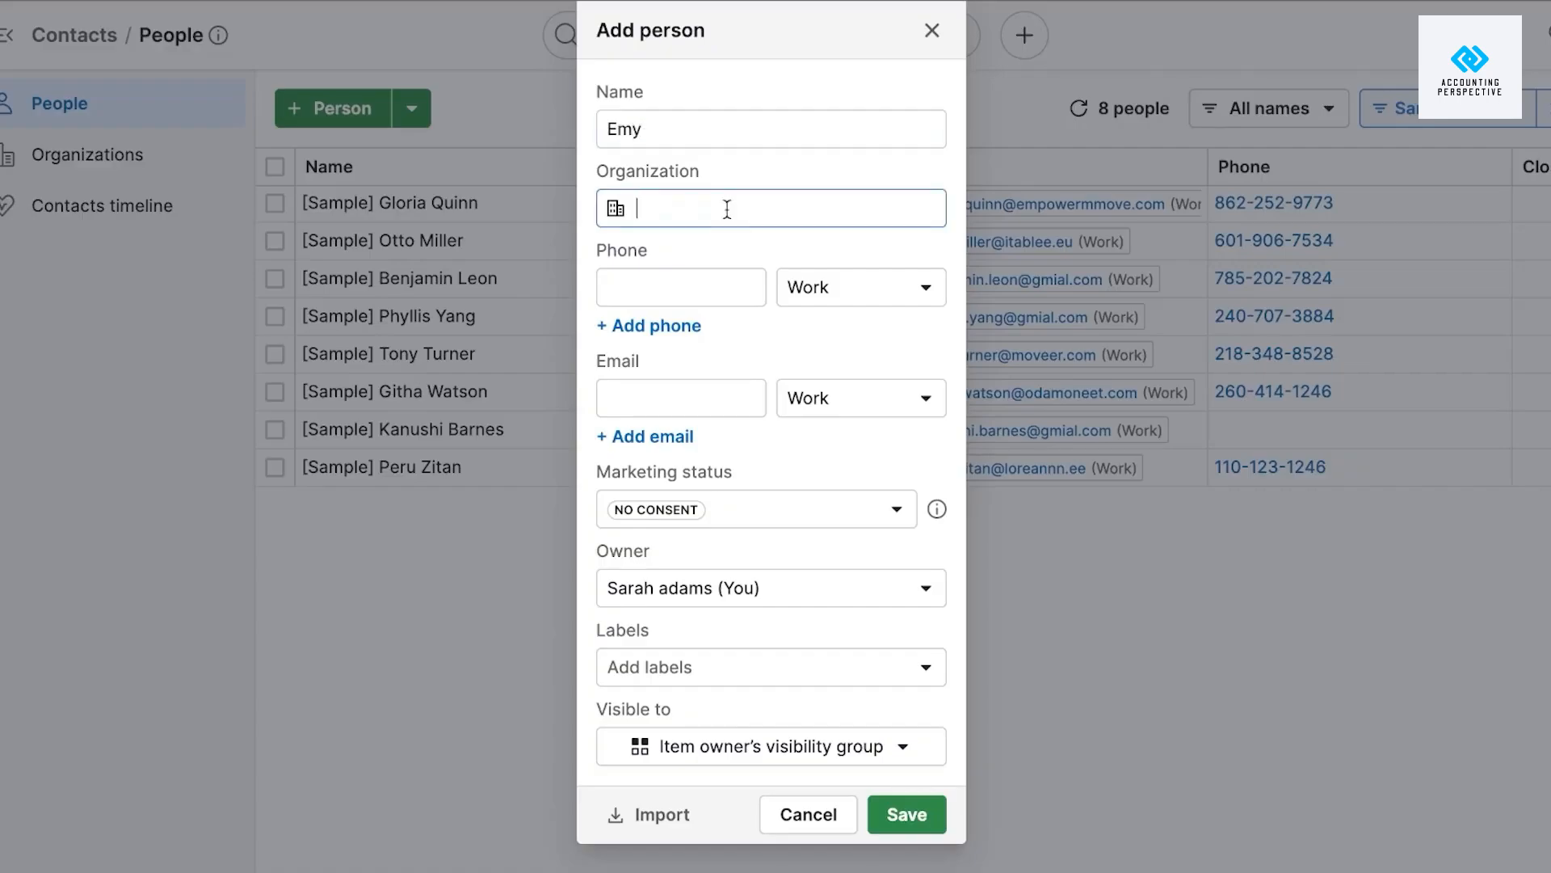
pyautogui.write('T')
pyautogui.press('BackSpace')
pyautogui.write('HTH')
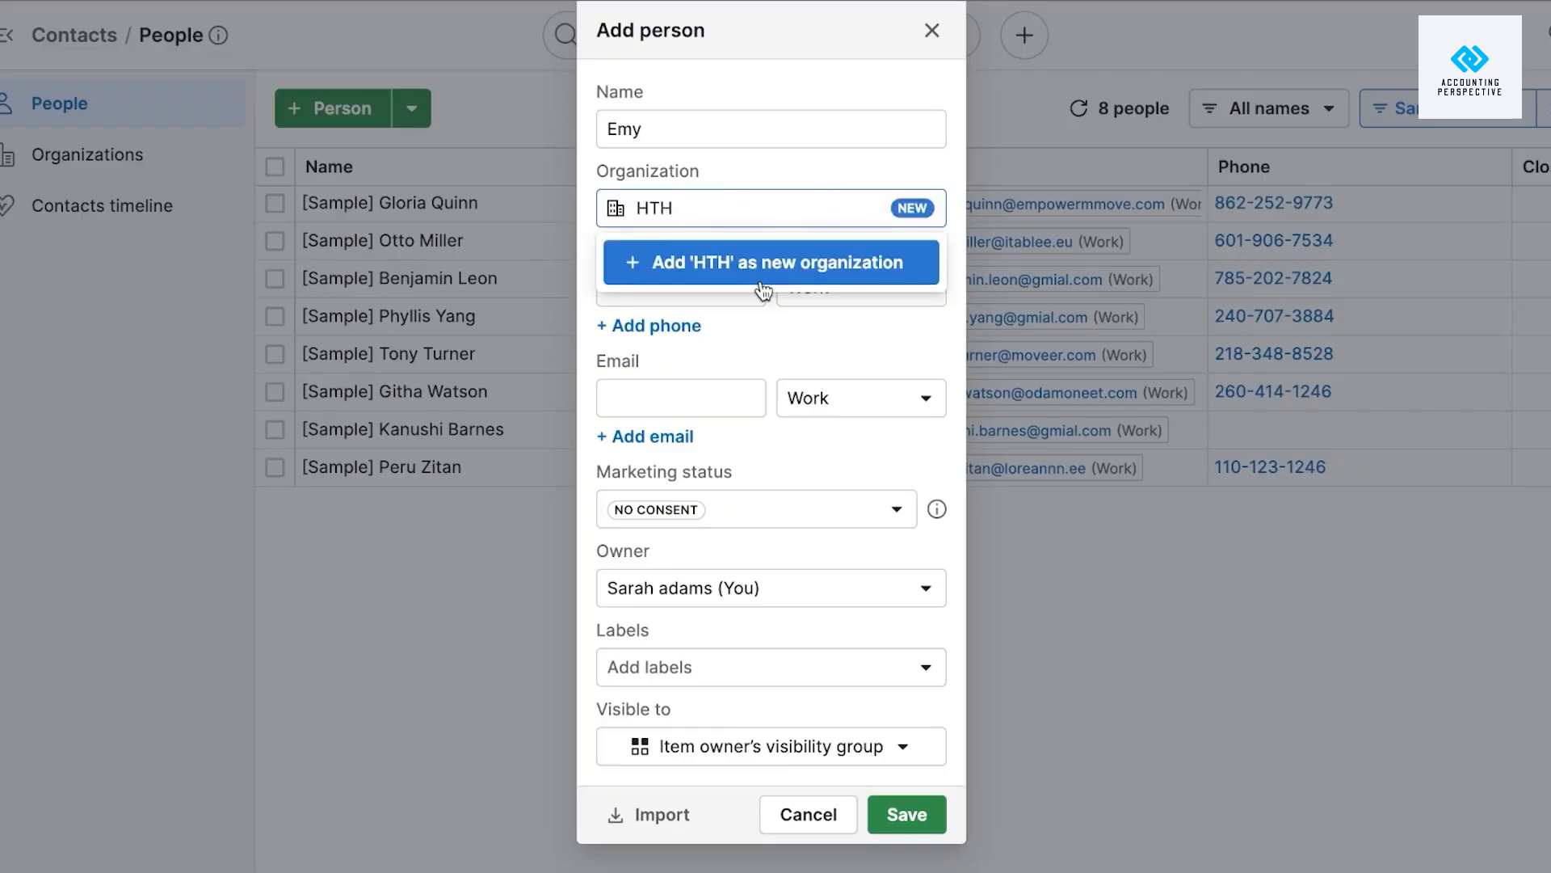
pyautogui.click(762, 279)
pyautogui.click(720, 285)
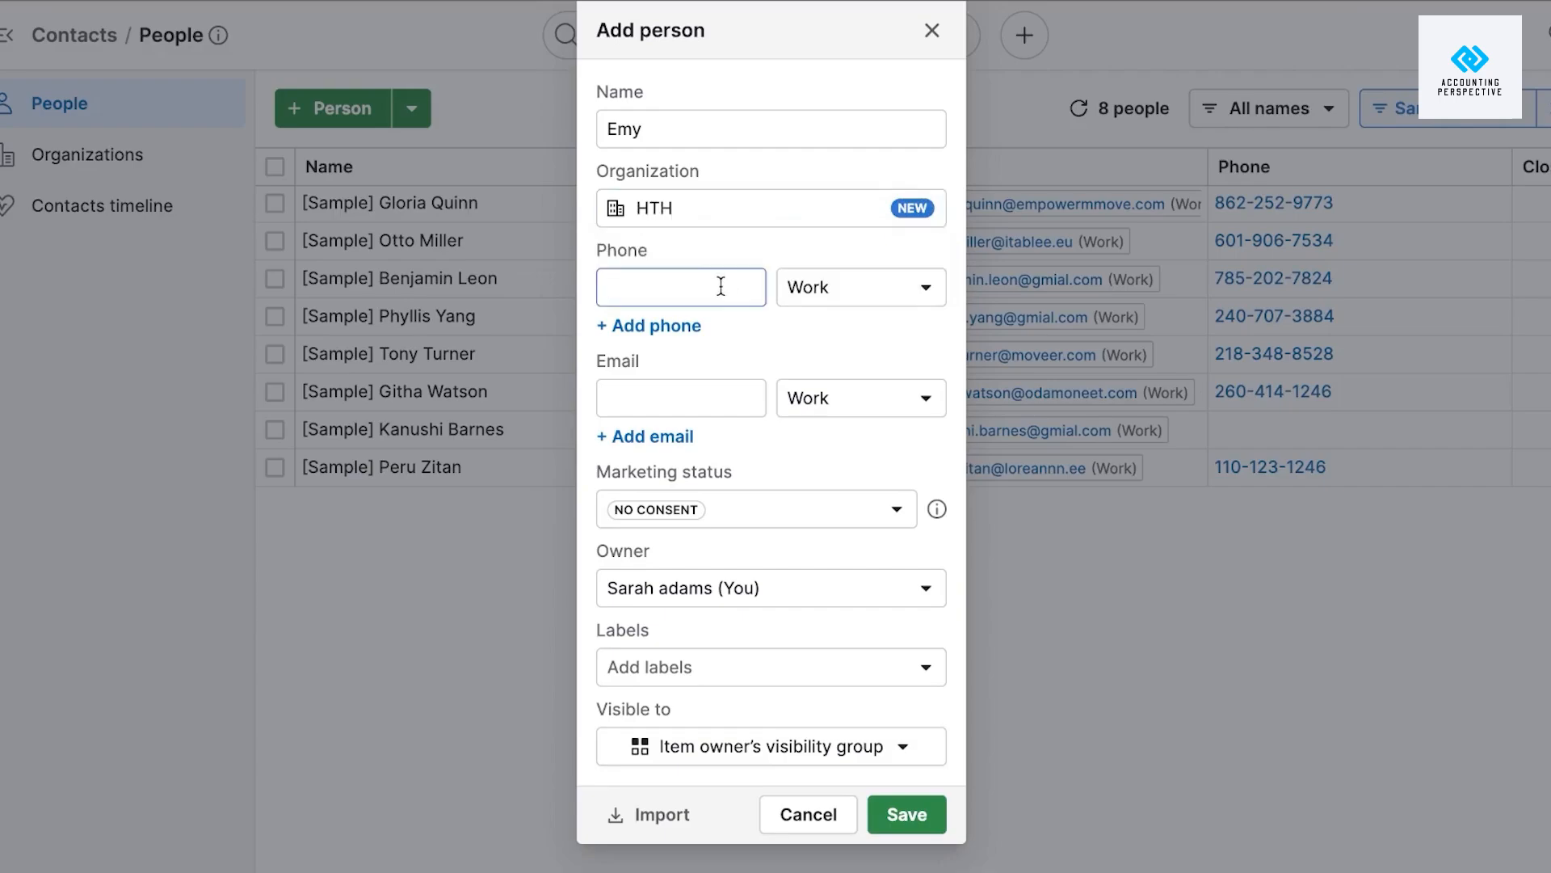
pyautogui.write('00000000000')
pyautogui.click(674, 412)
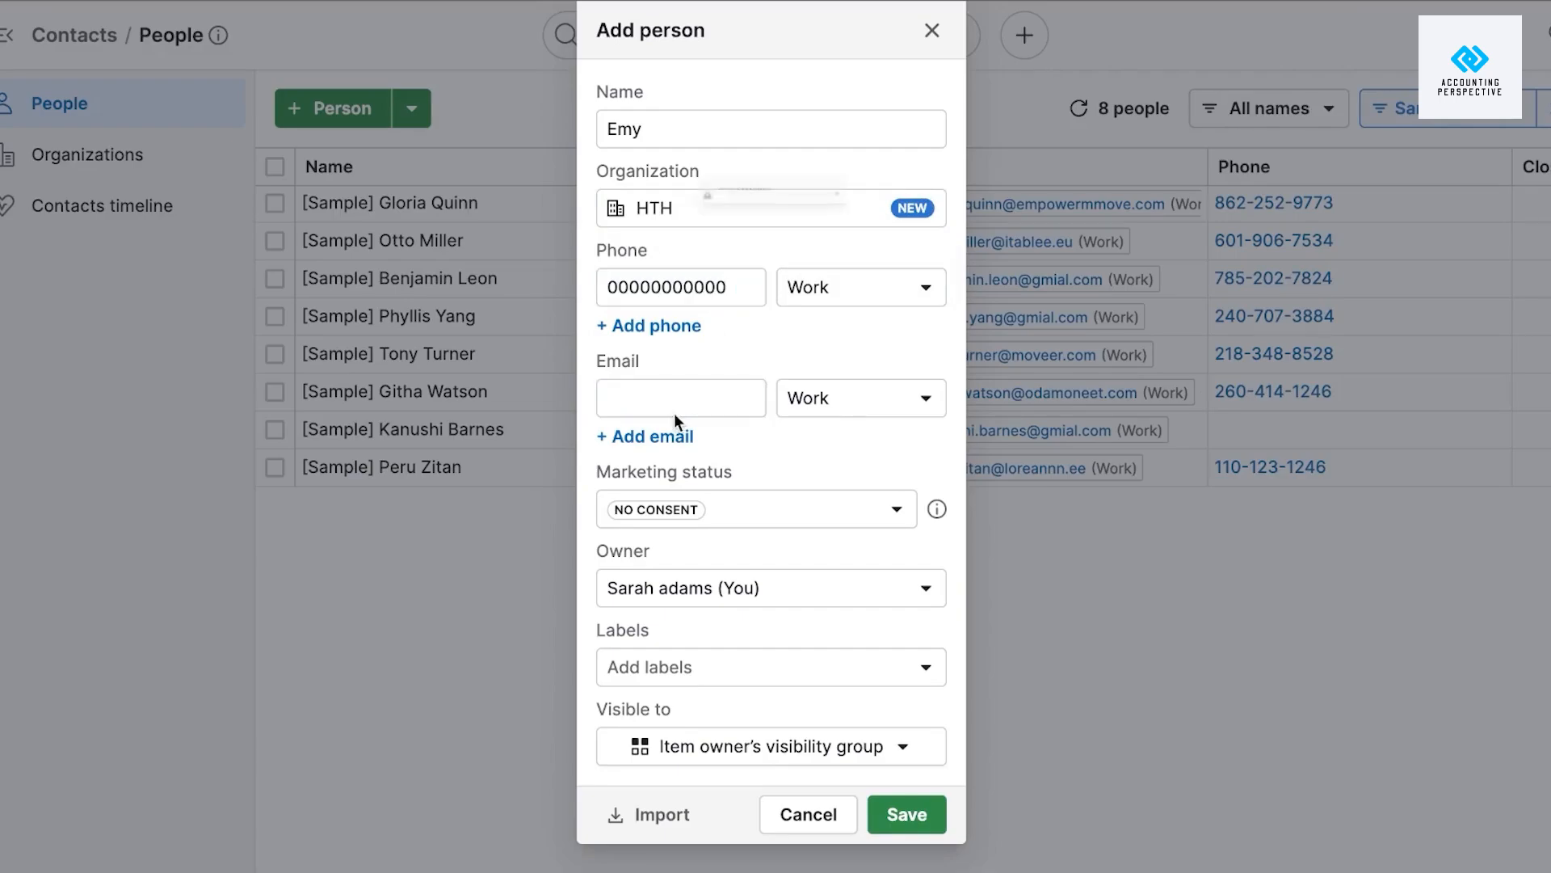
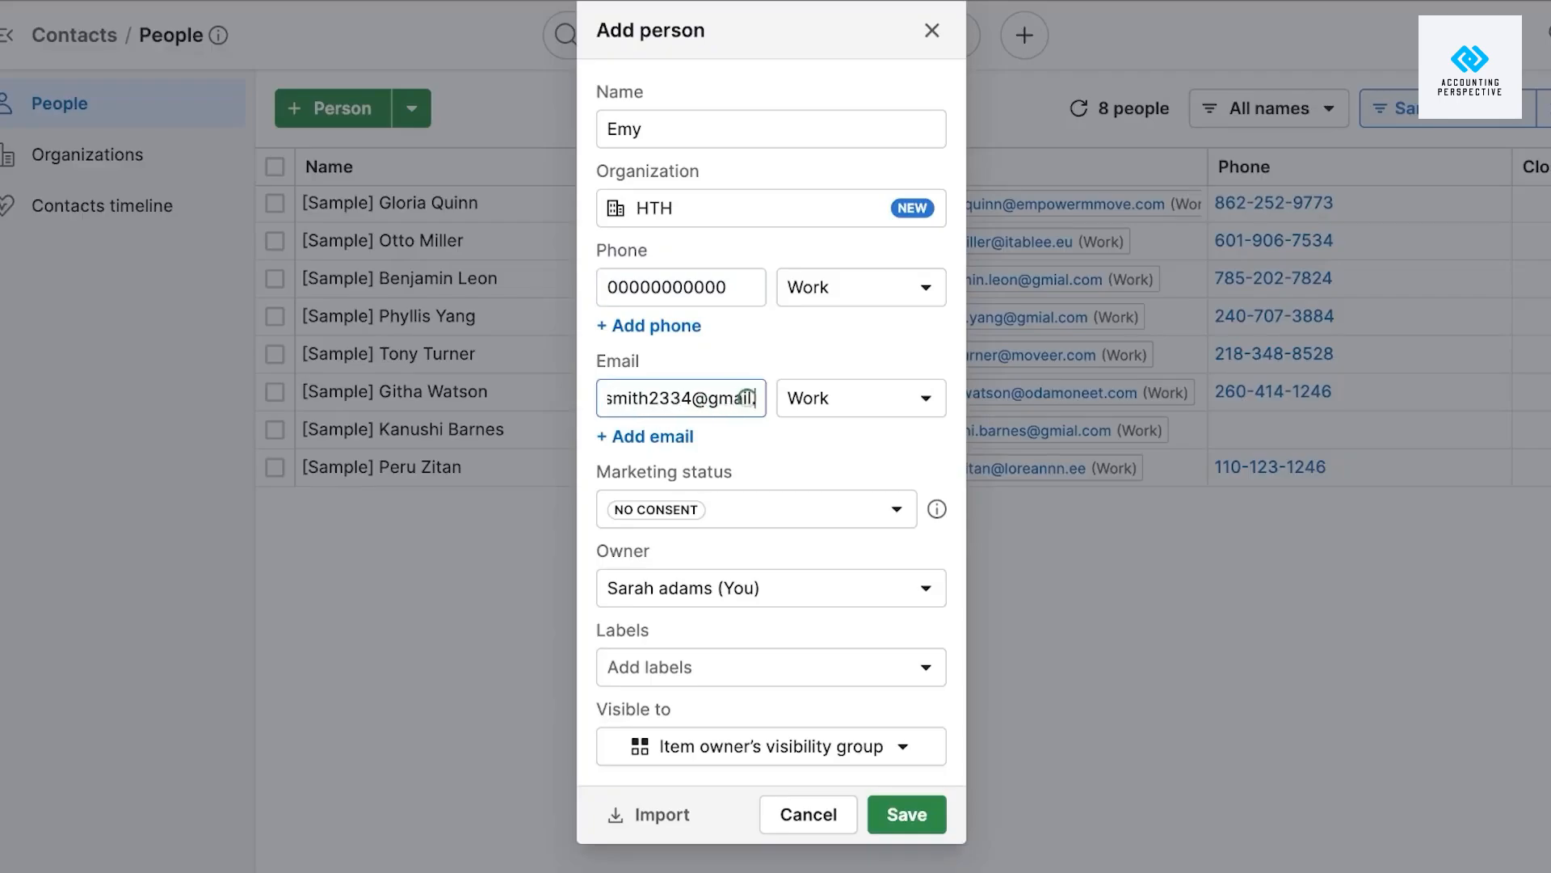
# Set marketing status to Subscribed, keep the current owner, add CUSTOMER and HOT LEAD labels, and save.
pyautogui.click(780, 501)
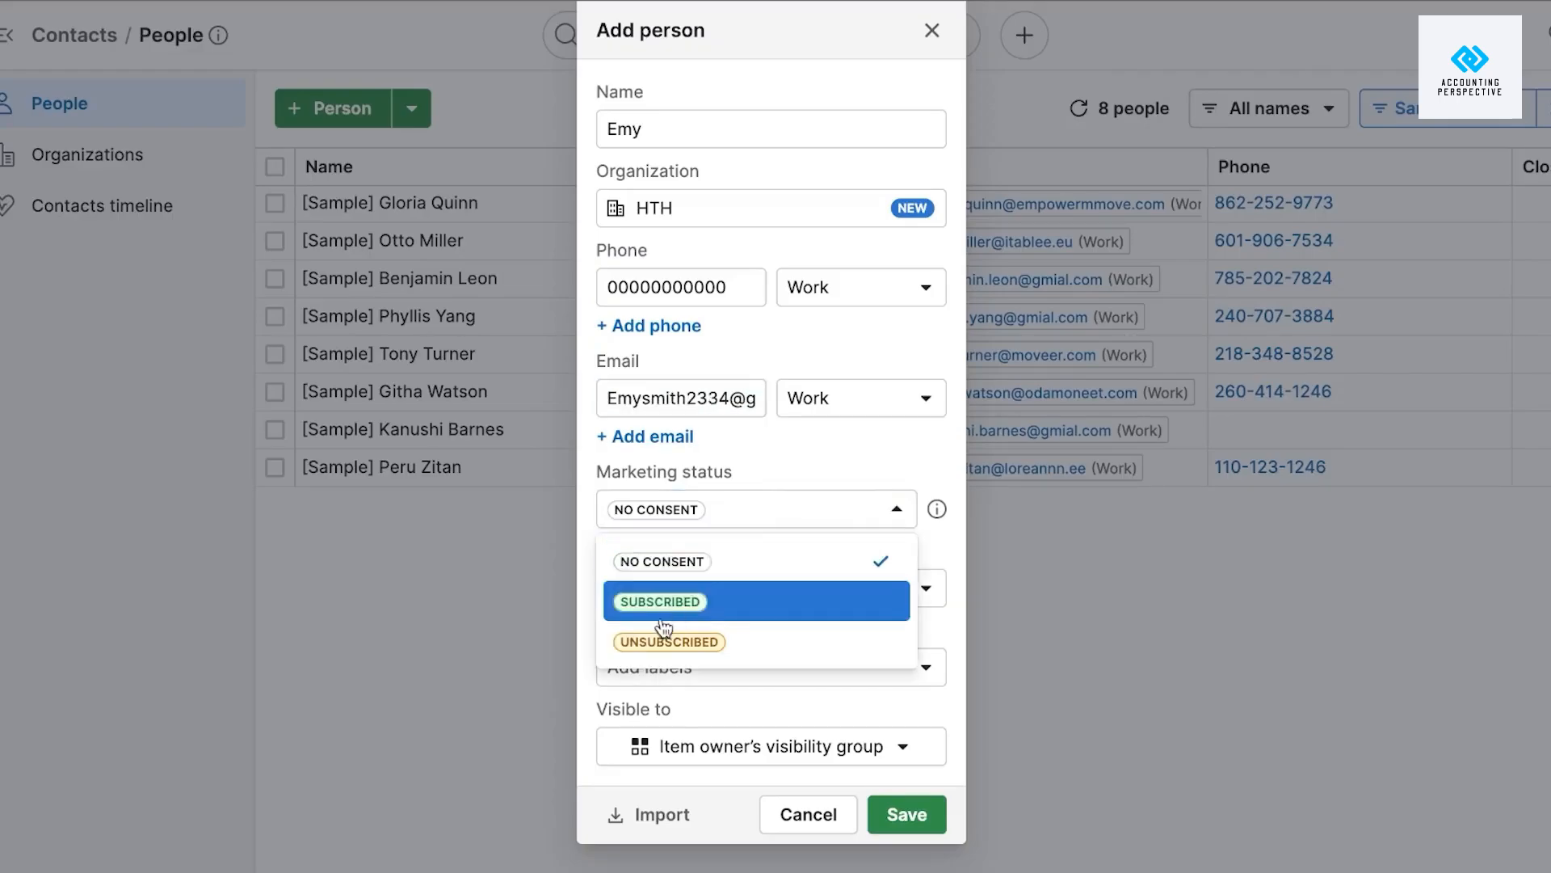
pyautogui.click(727, 608)
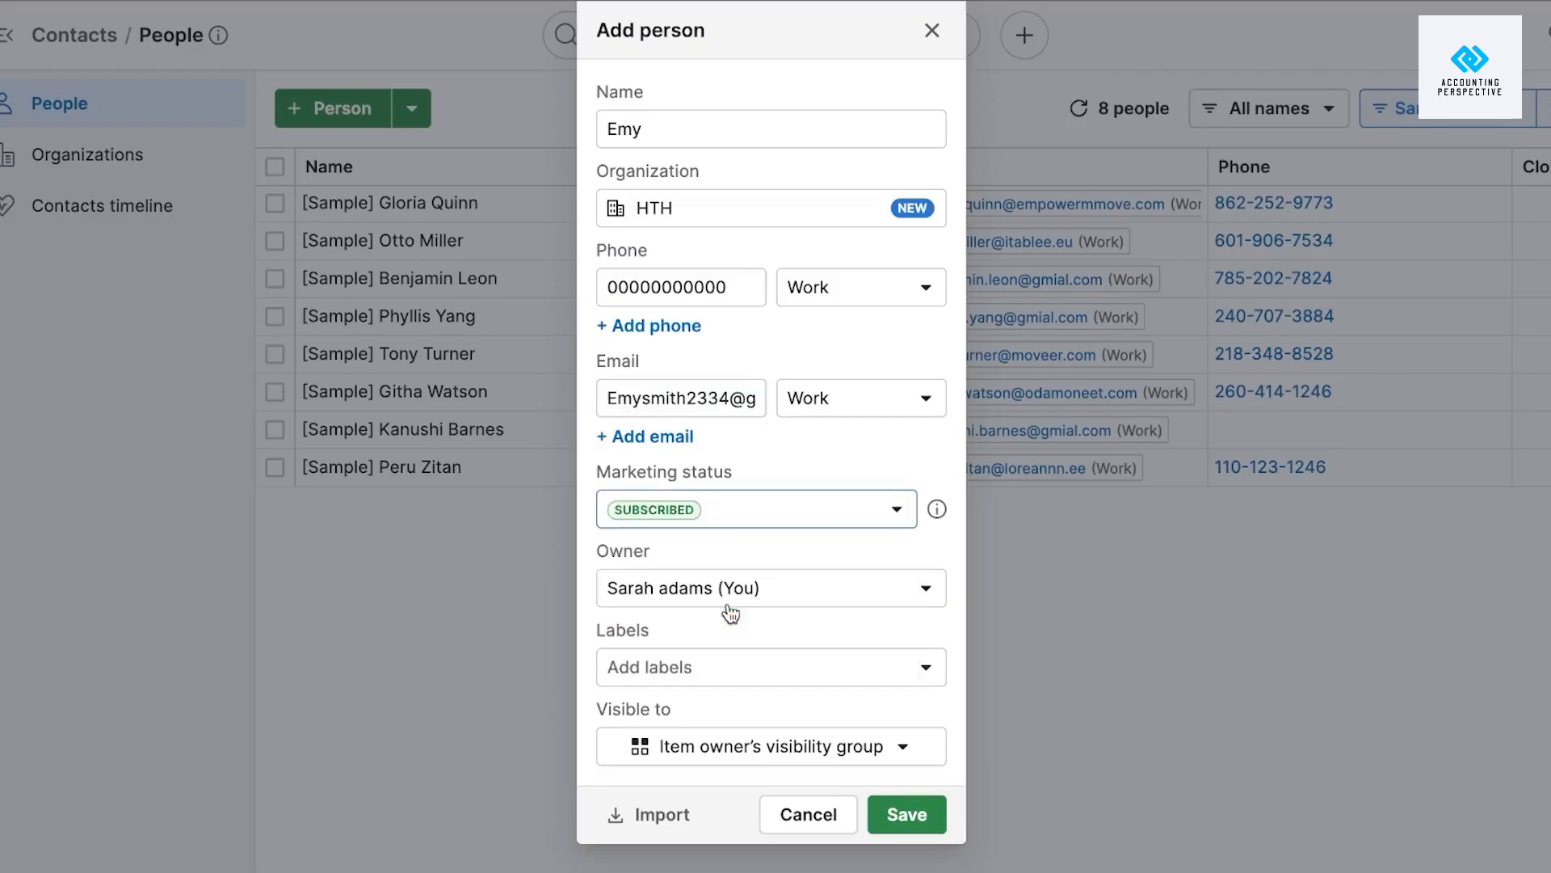
pyautogui.click(737, 600)
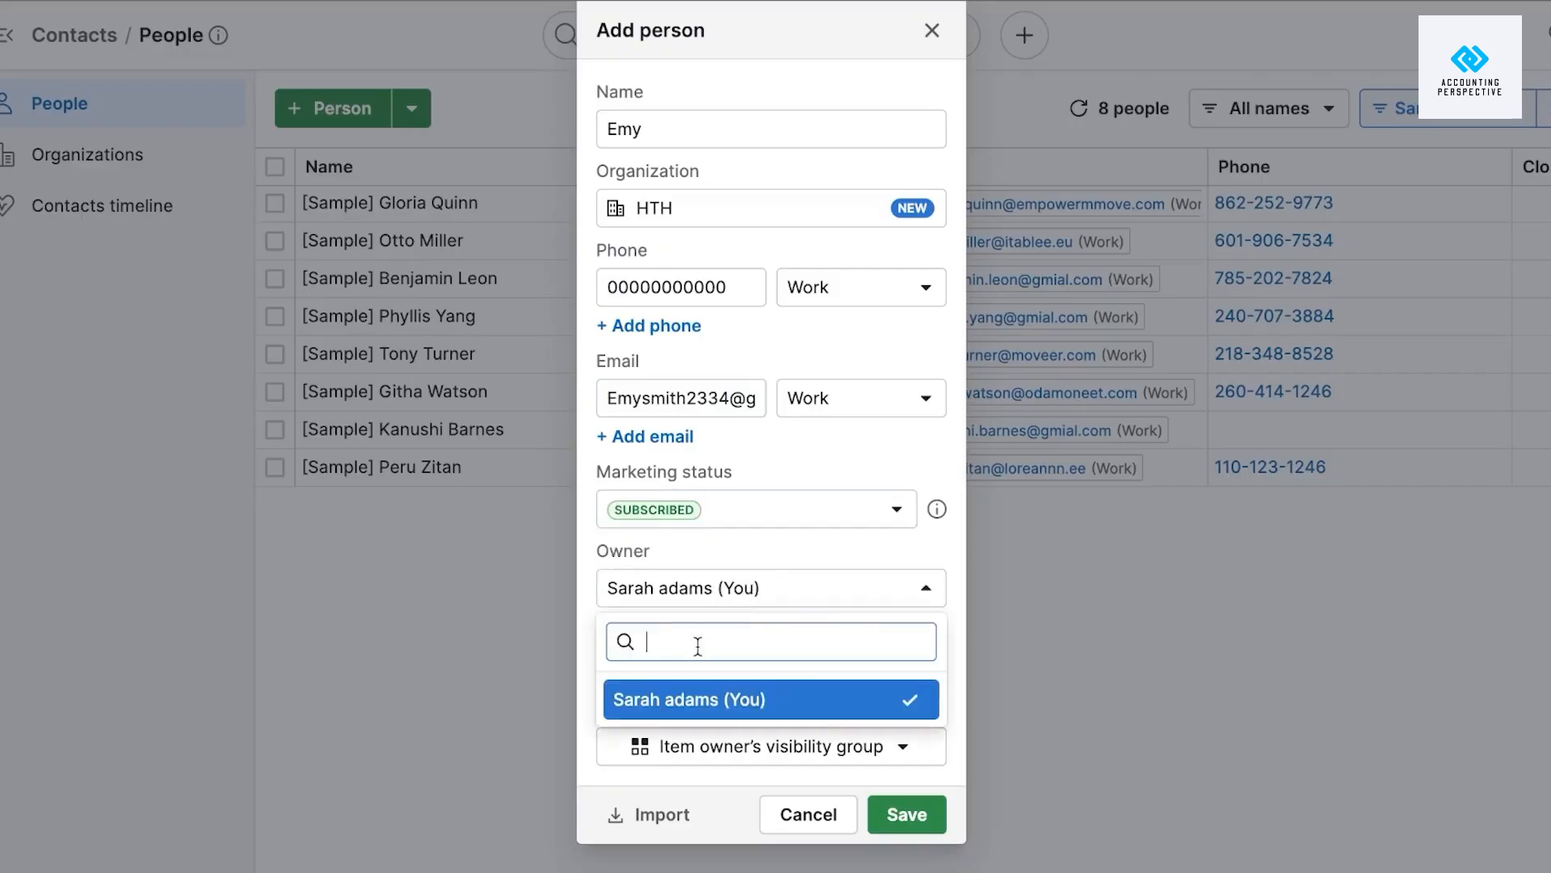
pyautogui.click(832, 718)
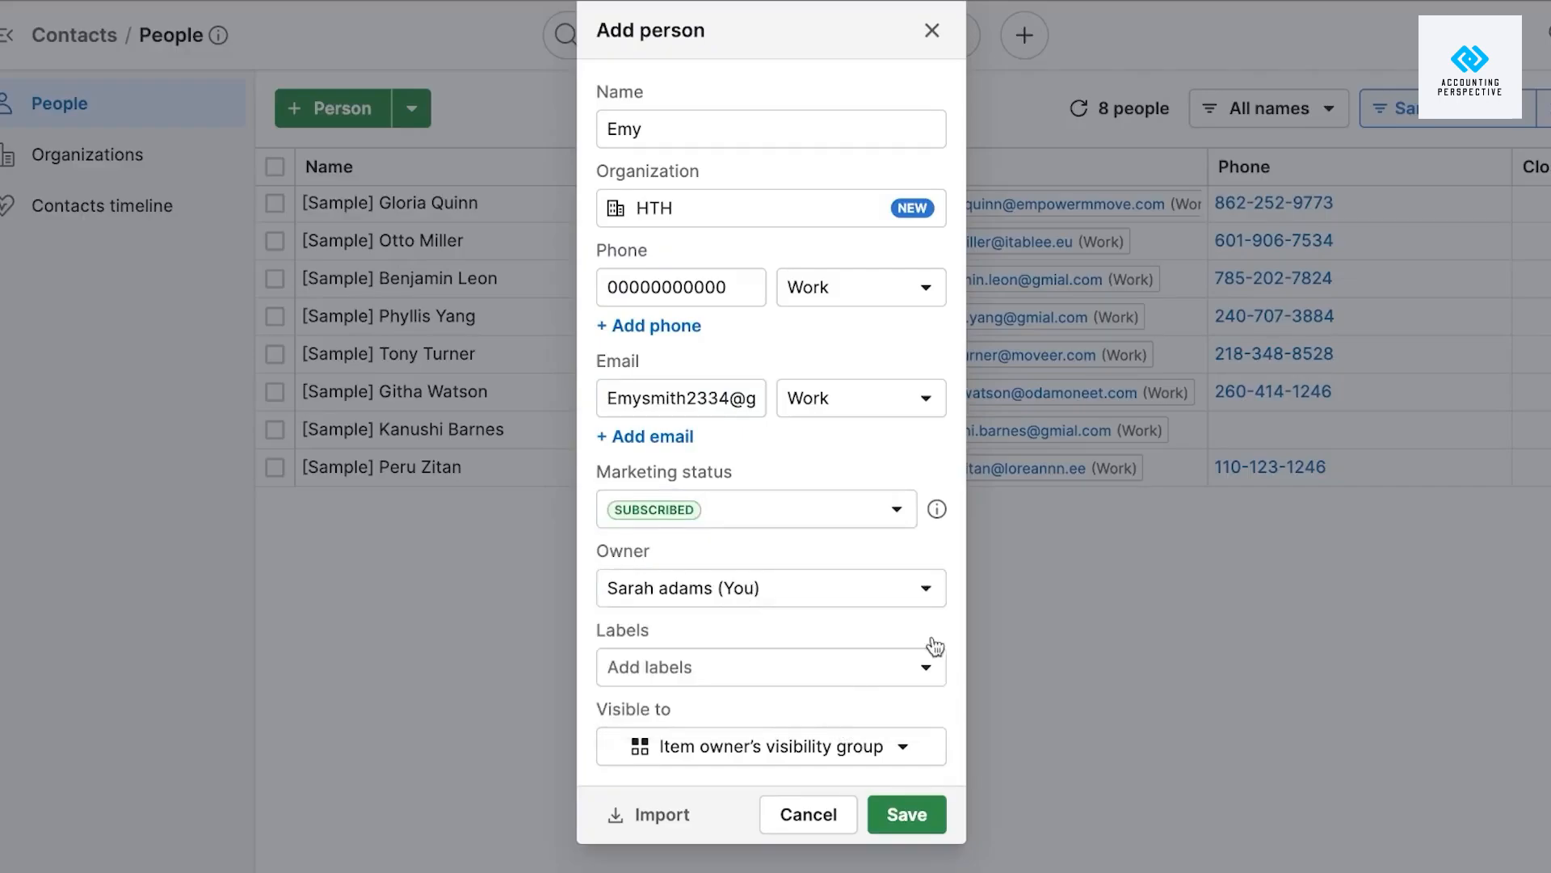
pyautogui.click(796, 685)
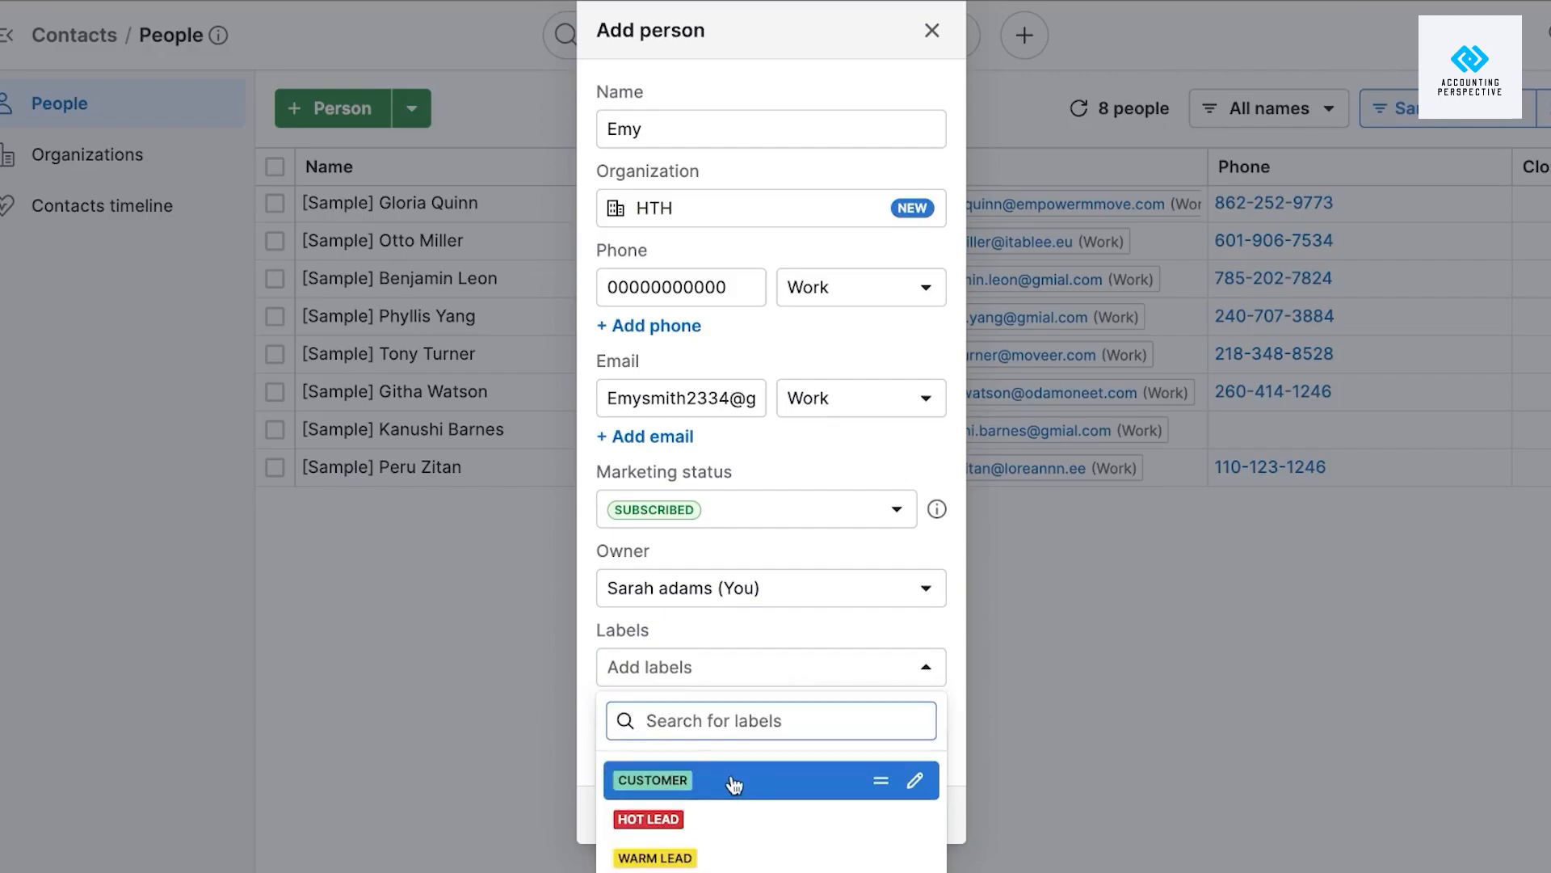
pyautogui.click(739, 780)
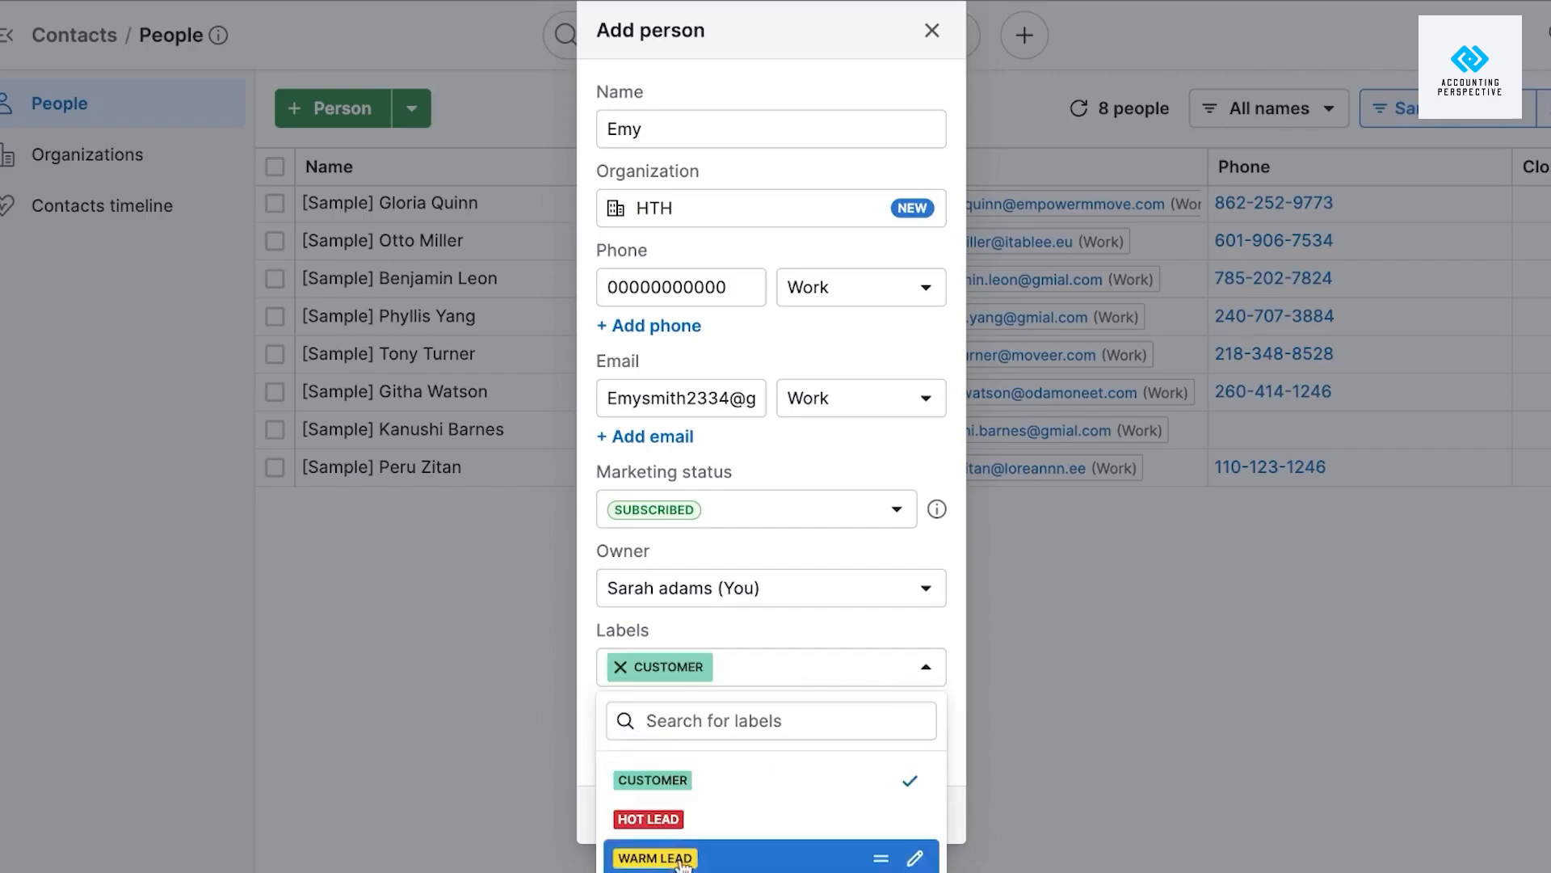
pyautogui.click(681, 819)
pyautogui.click(1053, 770)
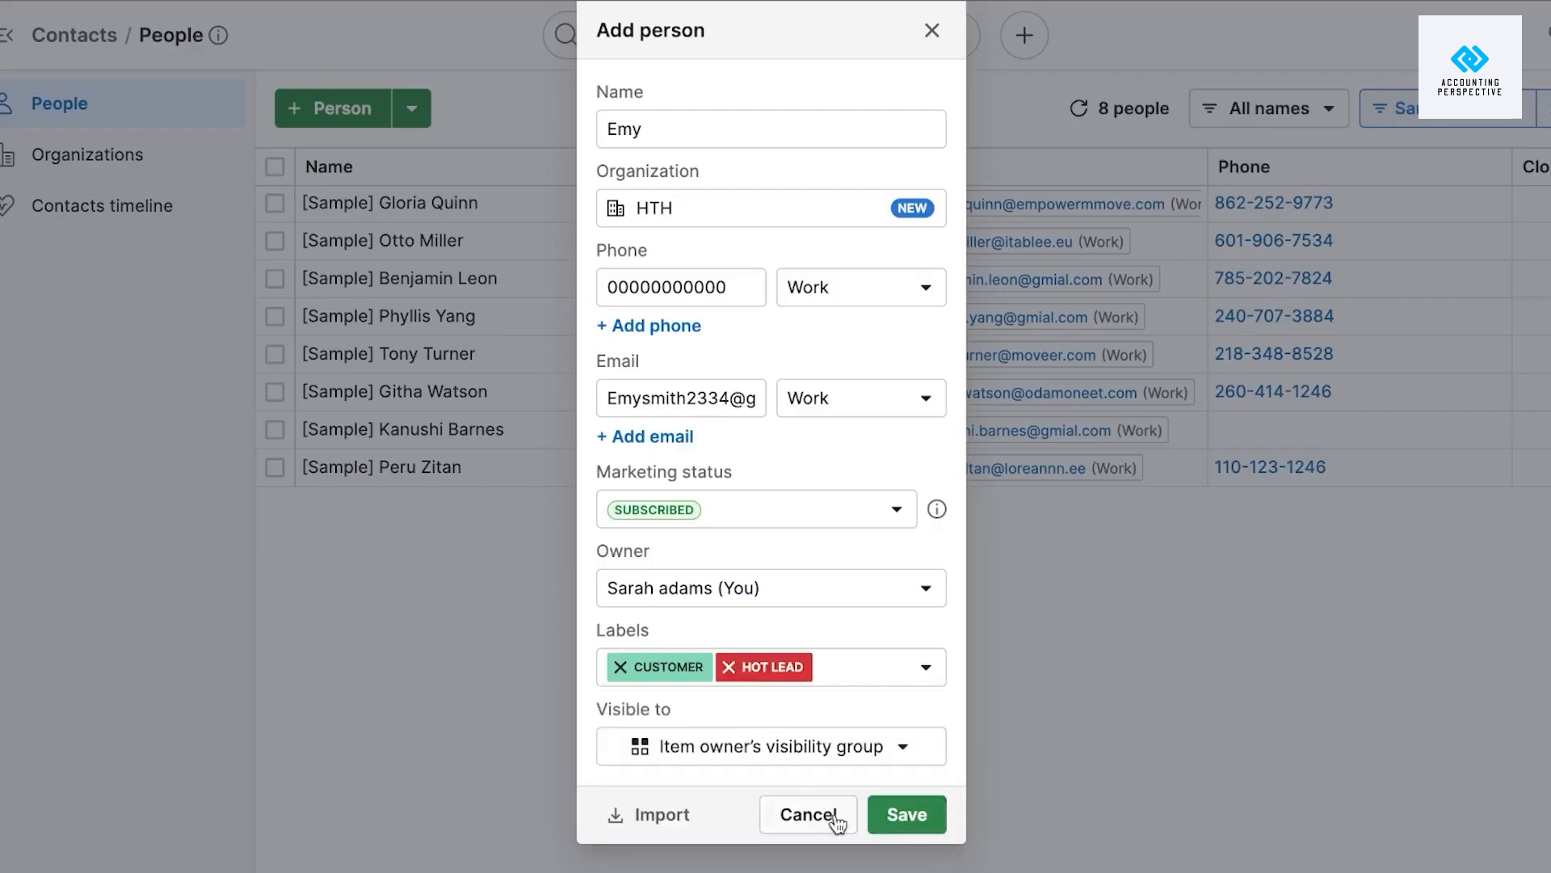
pyautogui.click(893, 816)
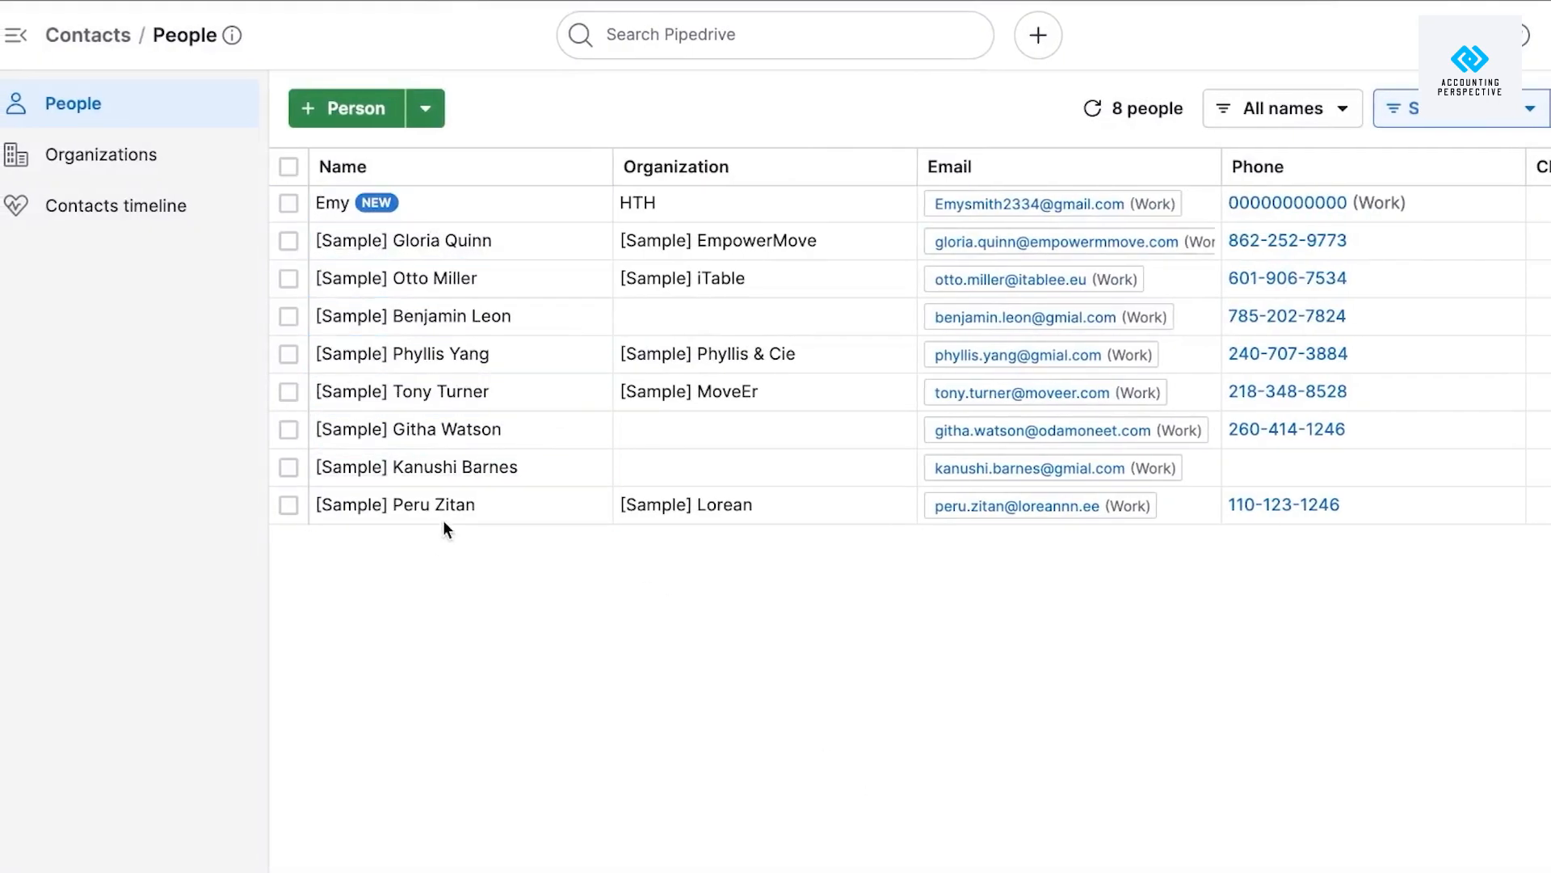
# Leave a sample contact's name unchanged, scroll the People table right, and switch to Organizations.
pyautogui.moveTo(472, 267)
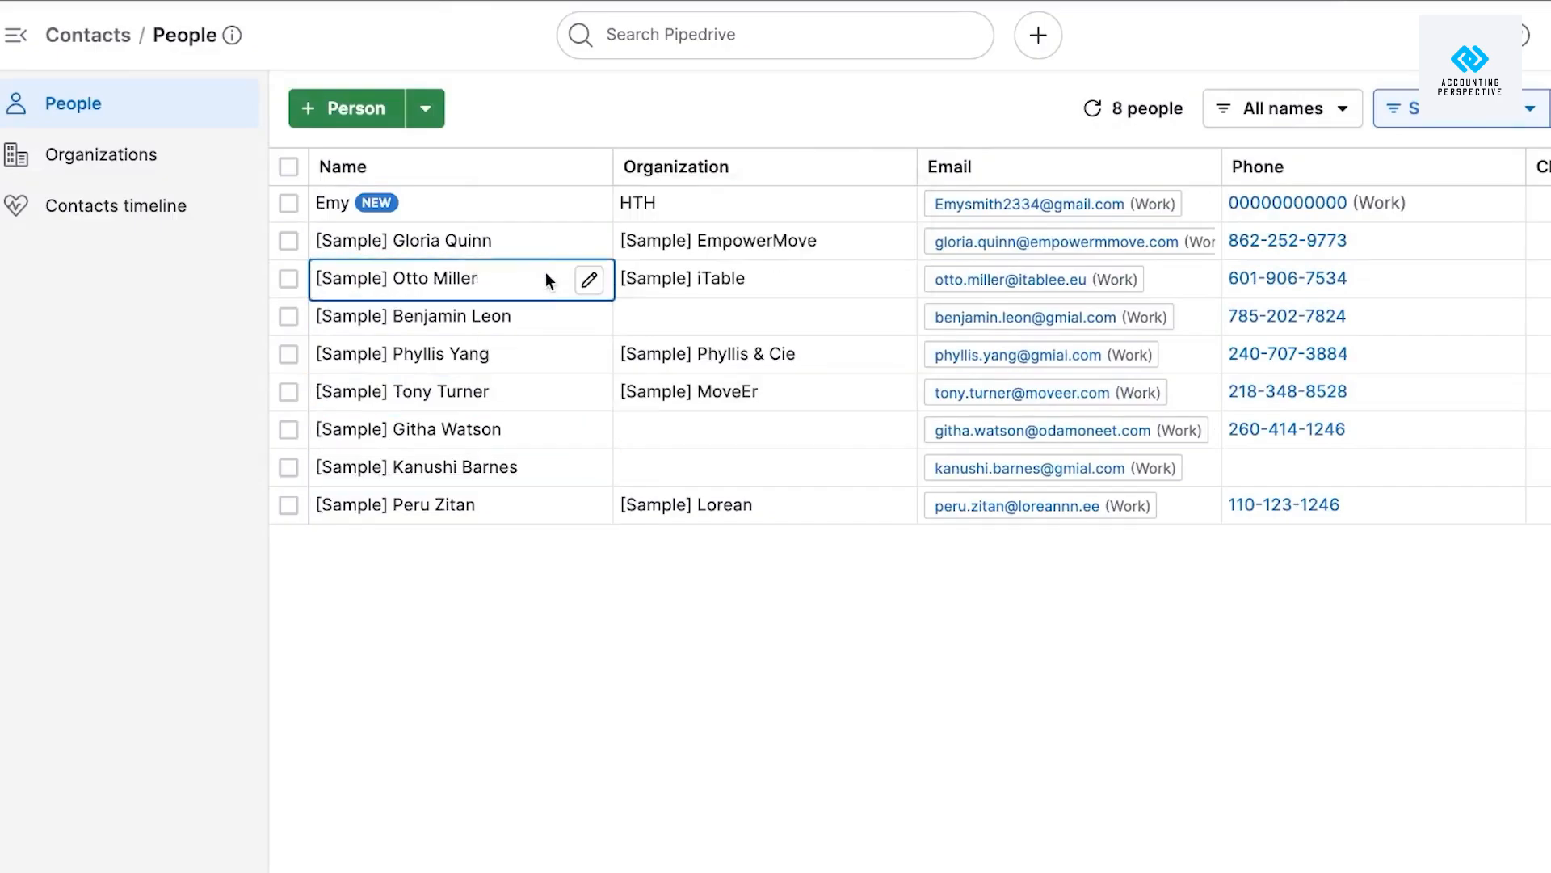
pyautogui.click(589, 278)
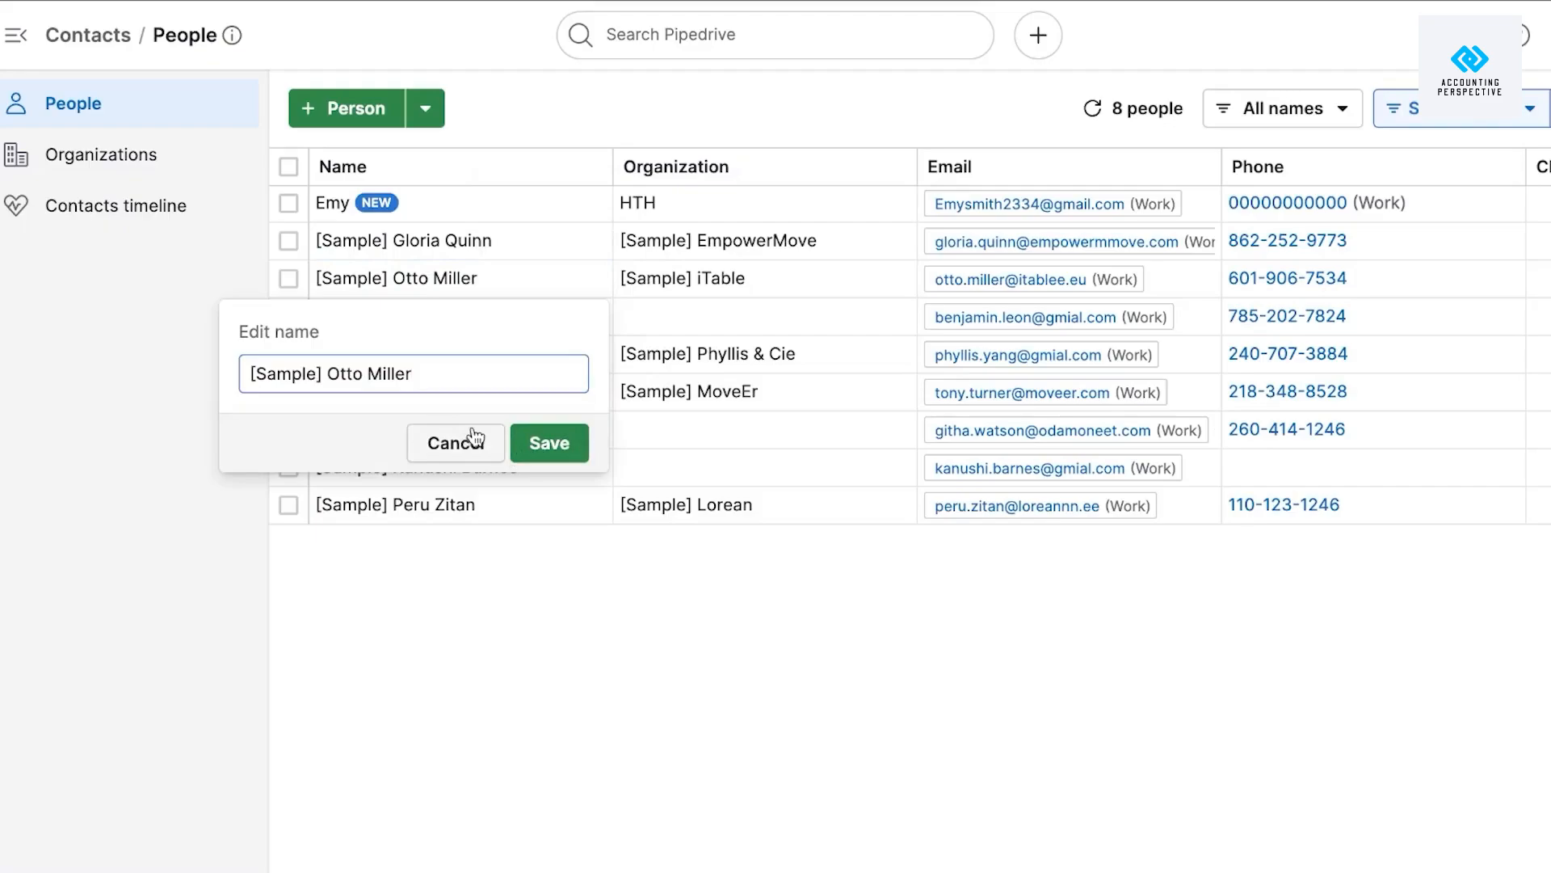
pyautogui.click(541, 443)
pyautogui.hscroll(10, 1207, 294)
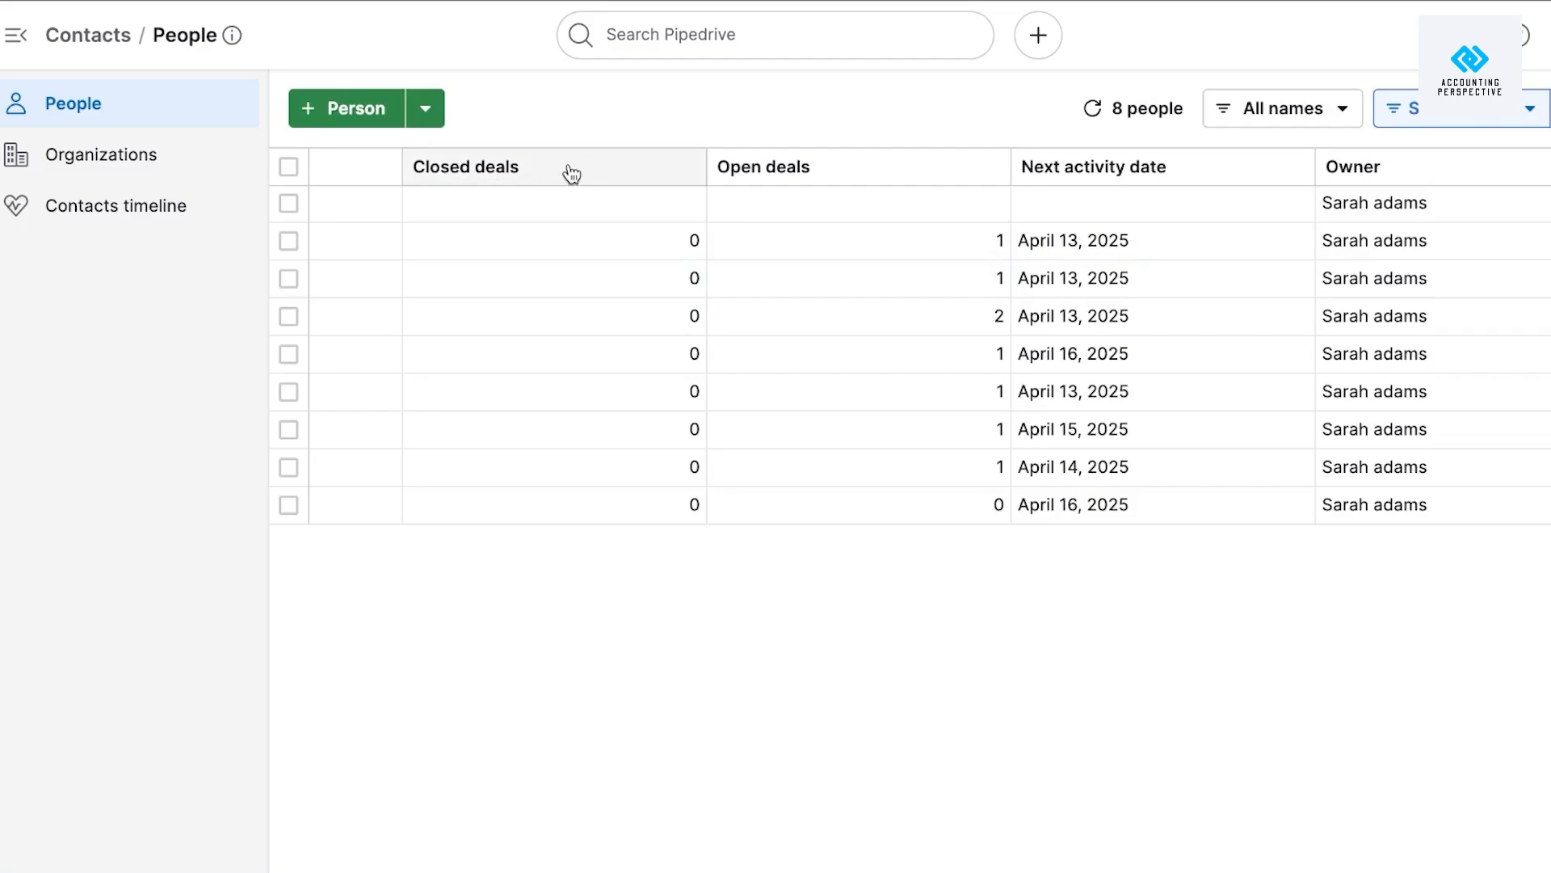
pyautogui.click(119, 152)
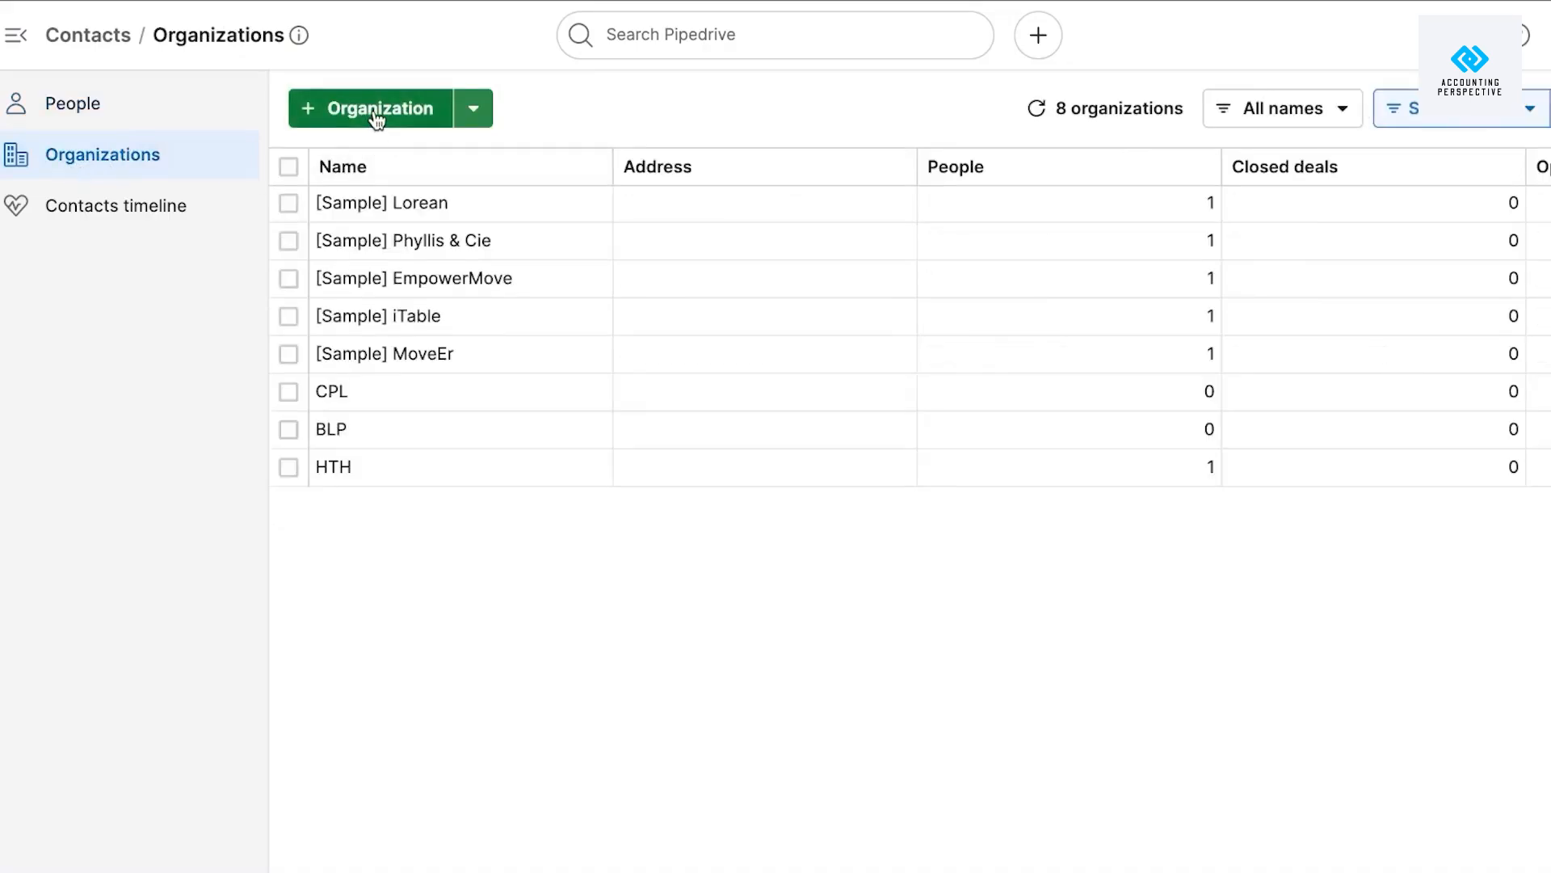
# Add organization Danandfree with the CUSTOMER label and save it.
pyautogui.click(376, 118)
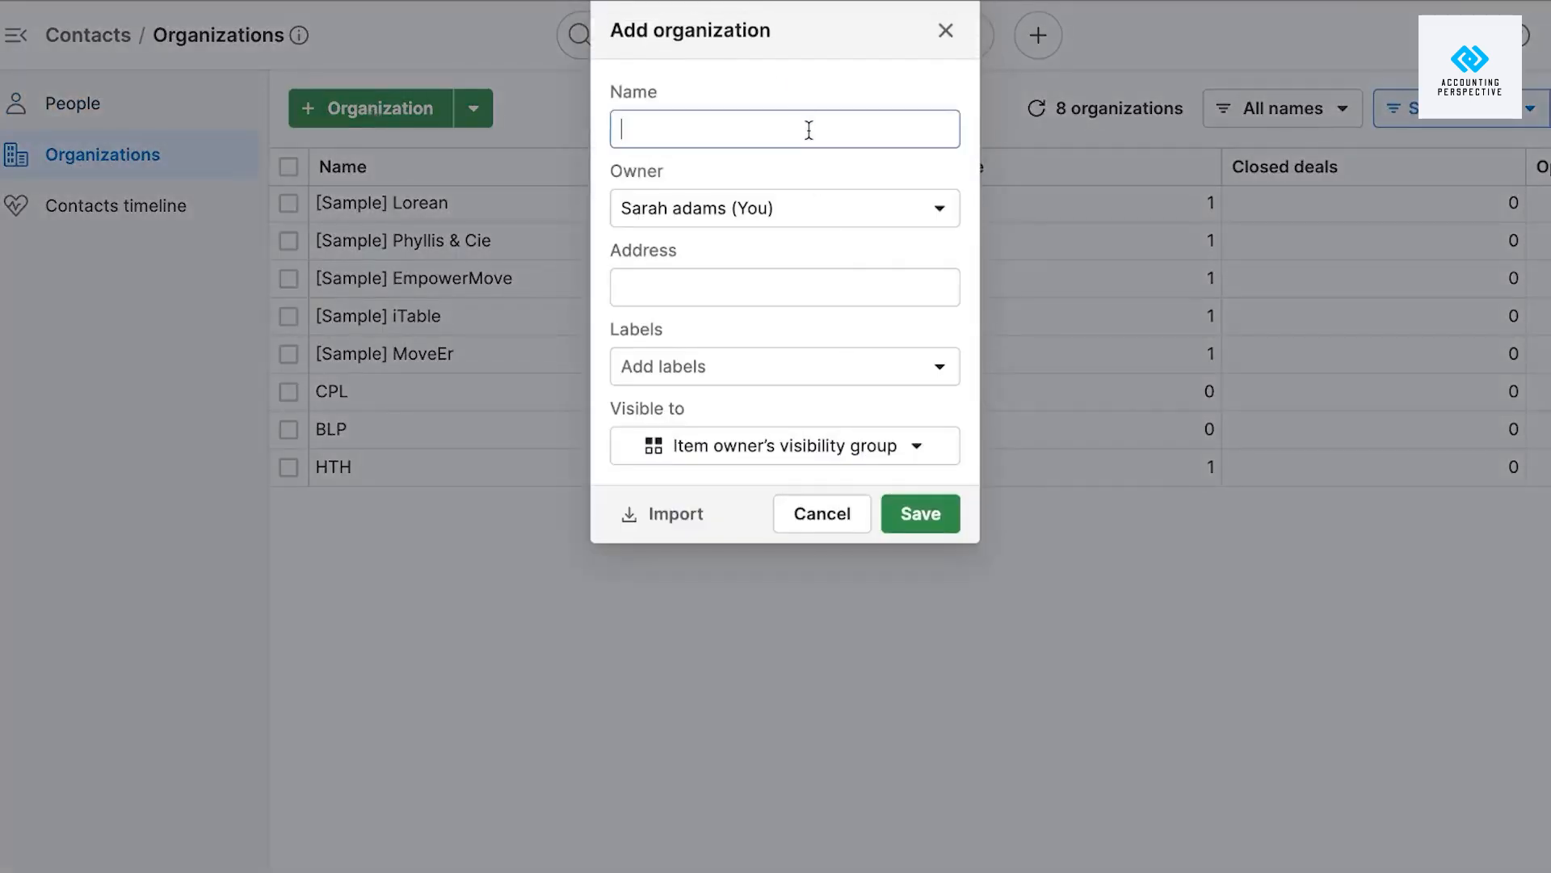
pyautogui.write('M')
pyautogui.press('BackSpace')
pyautogui.write('Danandfree')
pyautogui.click(766, 291)
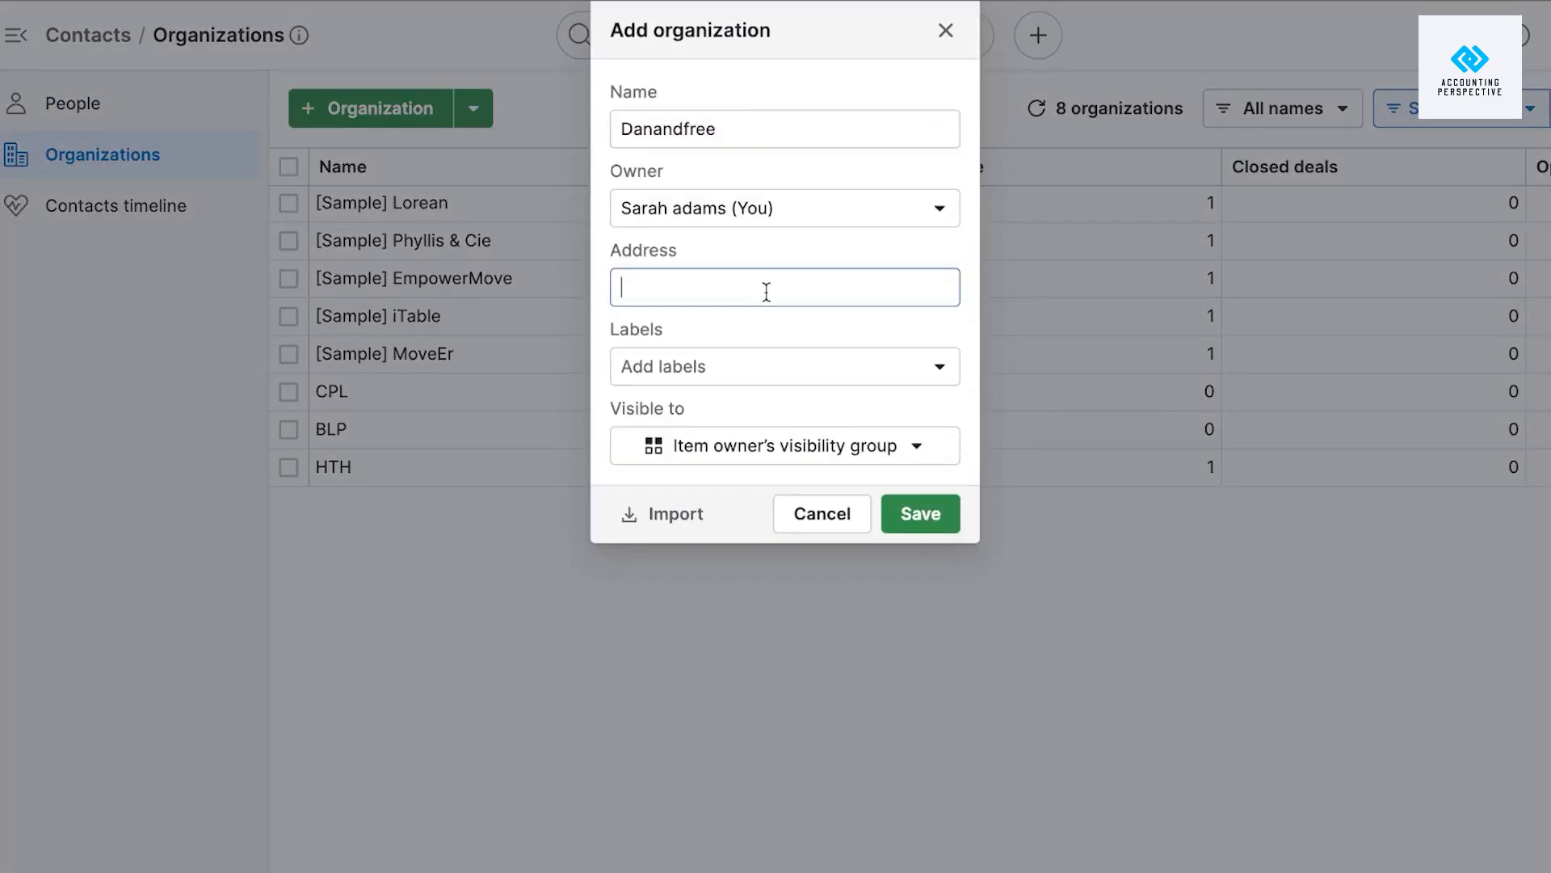
pyautogui.click(710, 373)
pyautogui.click(707, 480)
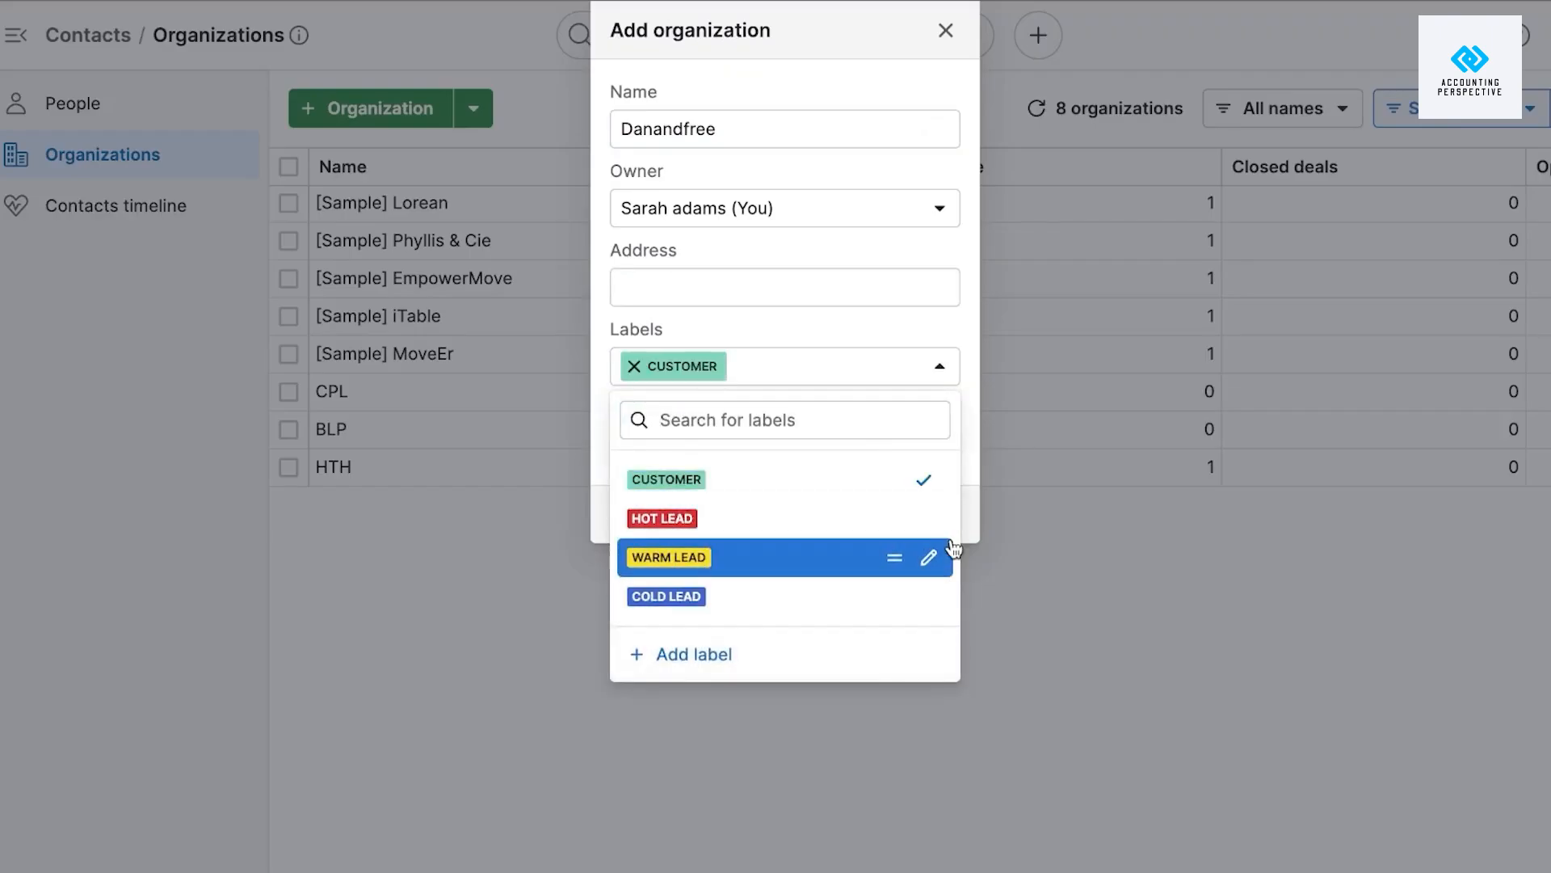
pyautogui.click(1057, 608)
pyautogui.click(923, 521)
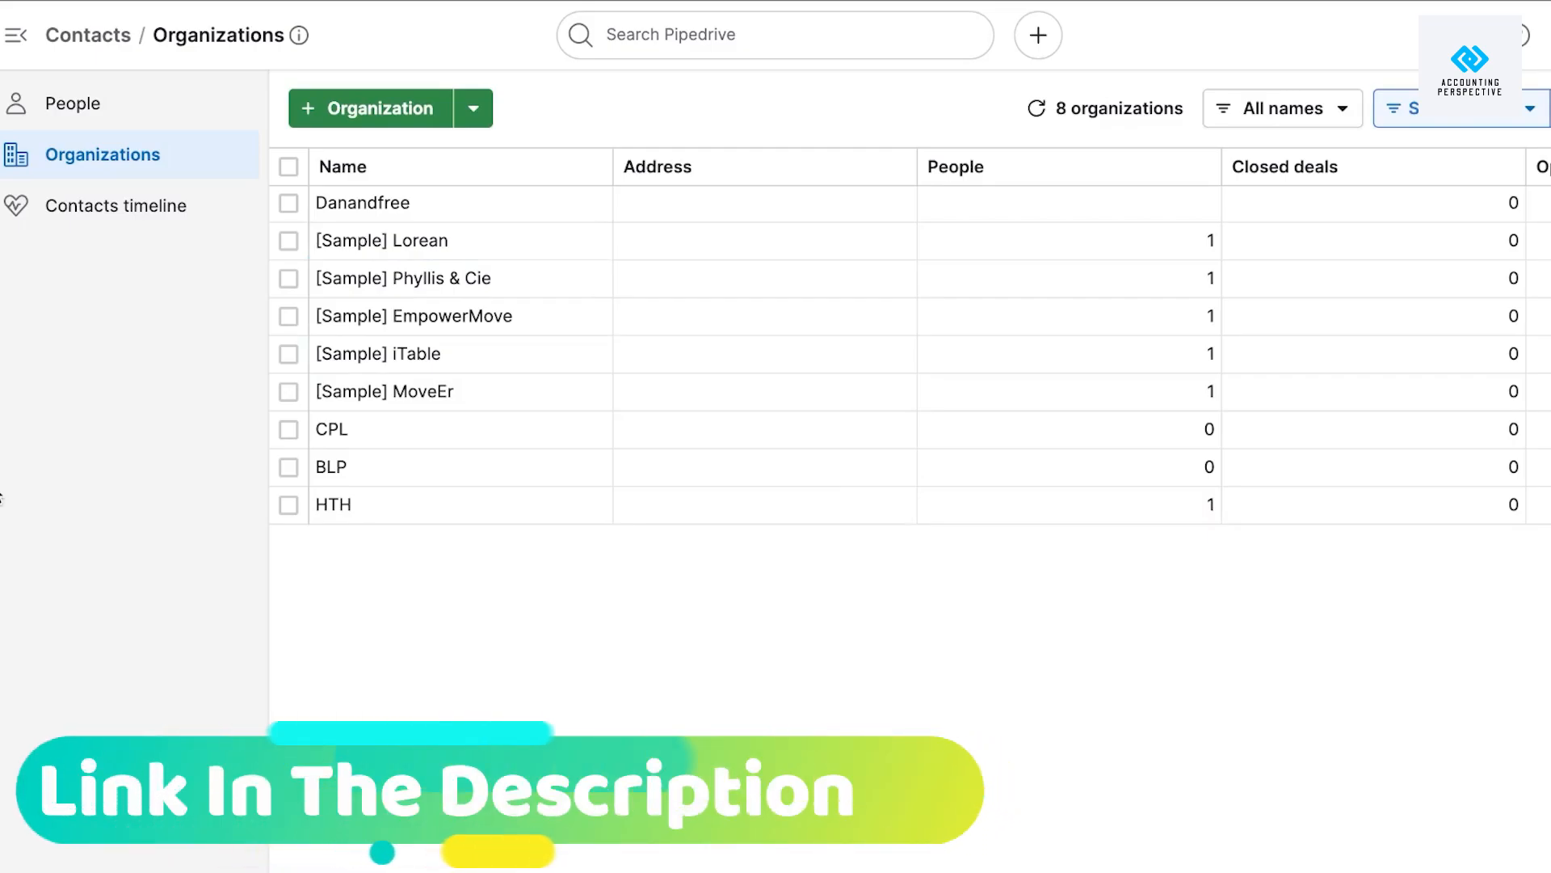
pyautogui.click(28, 307)
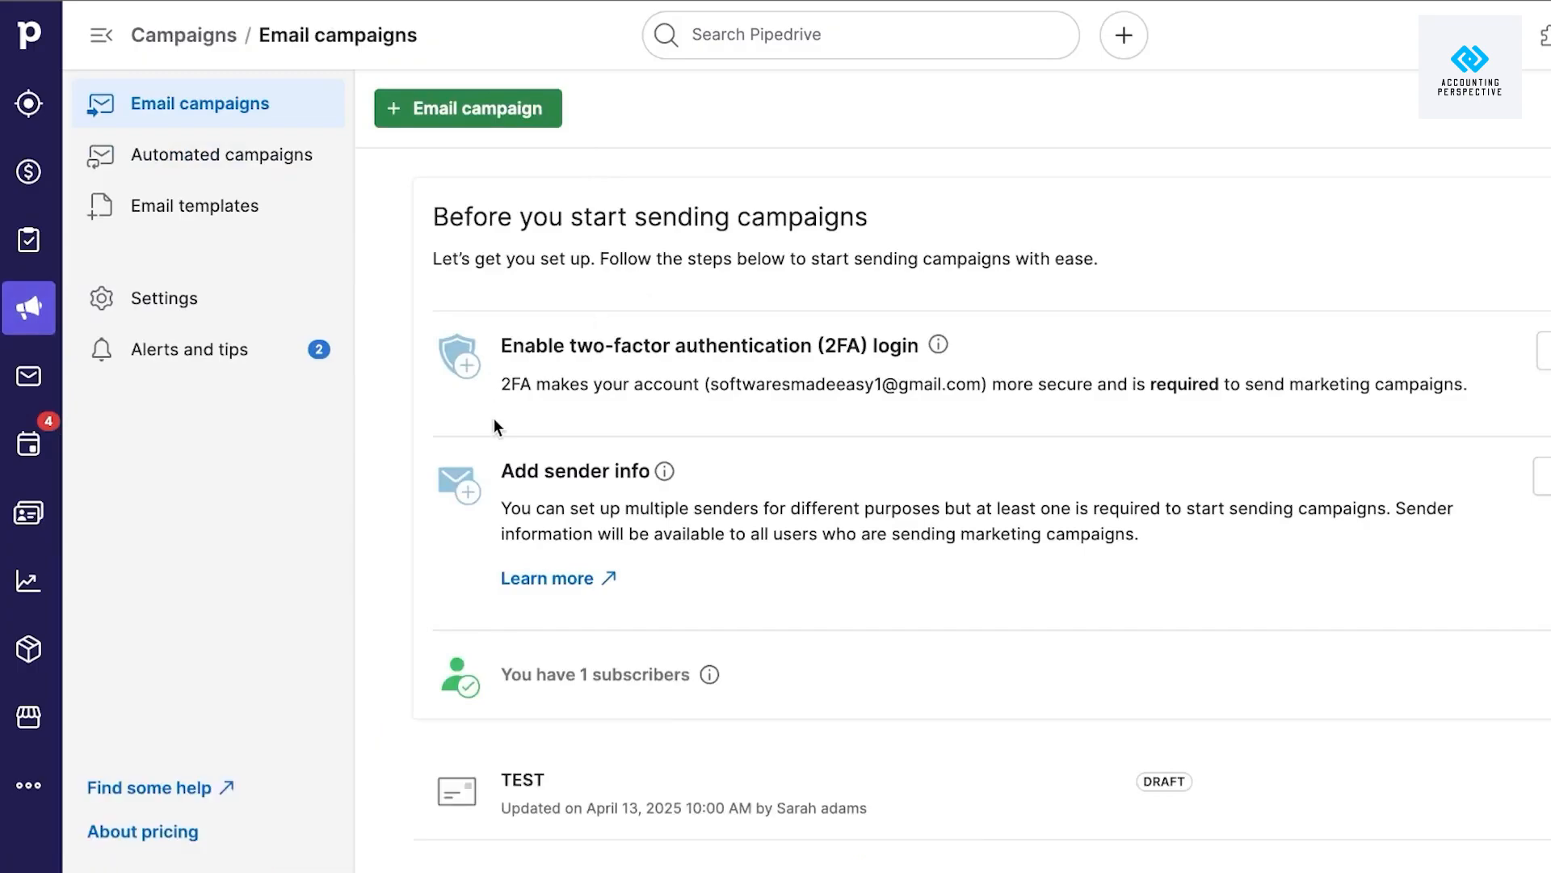
# Open the TEST campaign draft and set its subject to NEW PRODUCT.
pyautogui.click(580, 759)
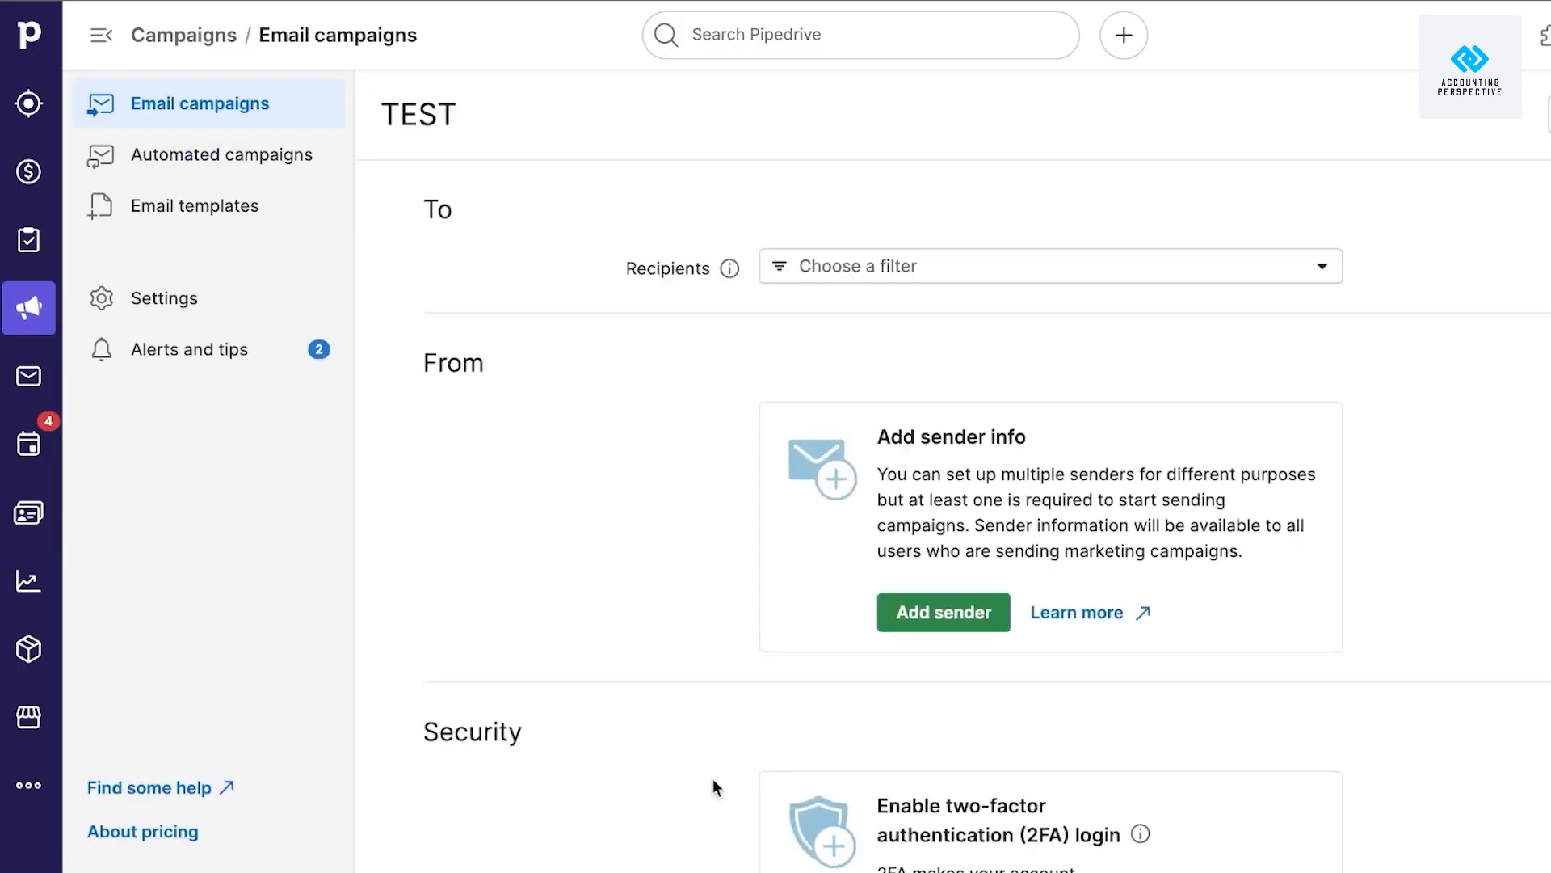
pyautogui.scroll(-2, 972, 509)
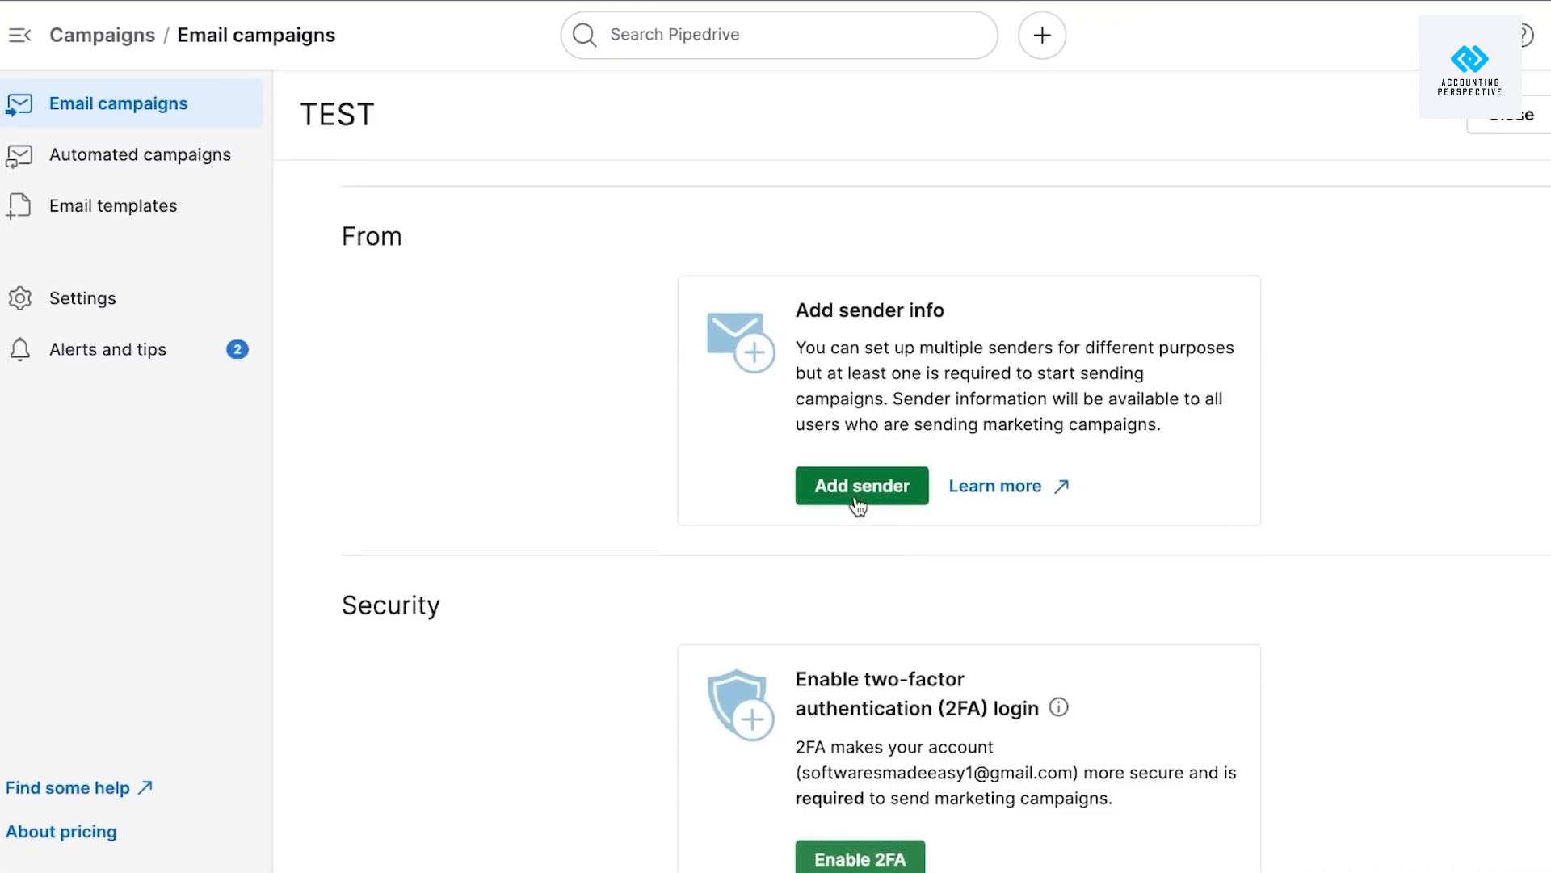
pyautogui.scroll(2, 918, 446)
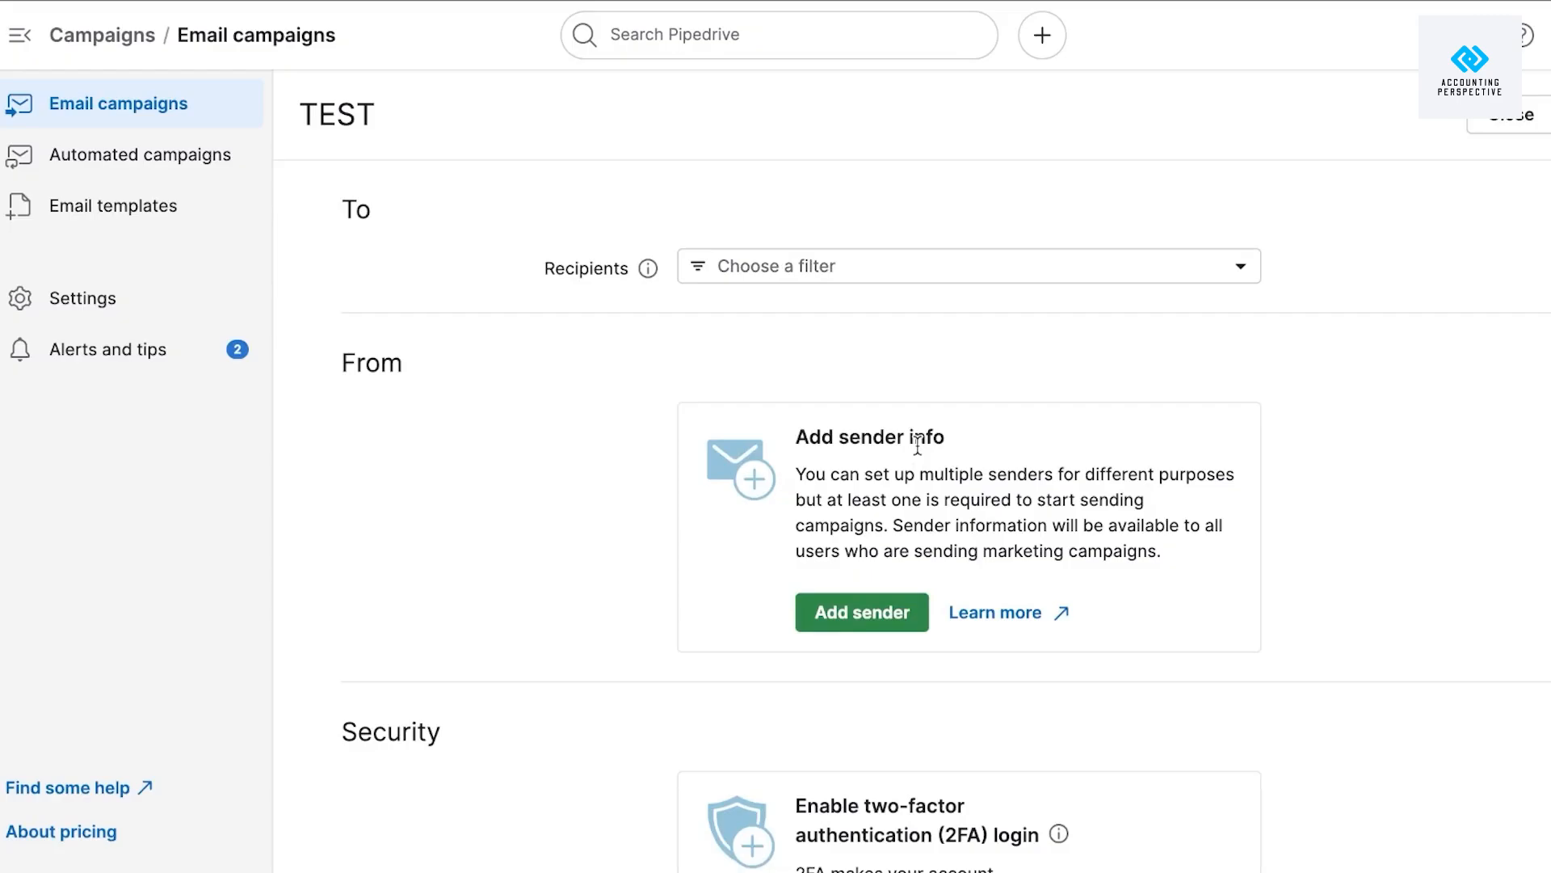
pyautogui.scroll(-10, 918, 444)
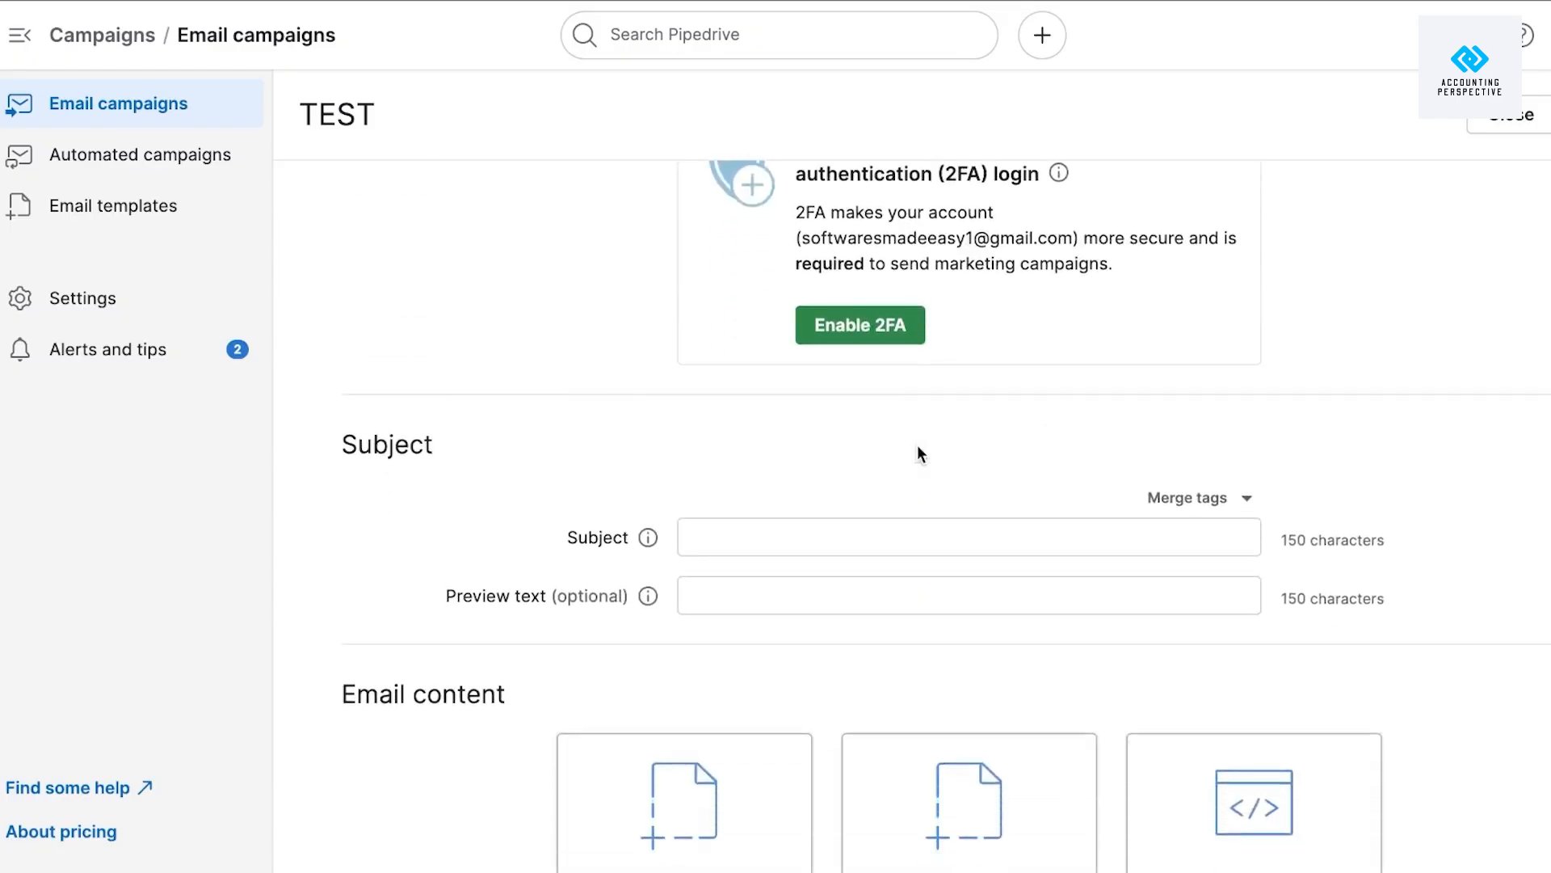
pyautogui.scroll(1, 884, 589)
pyautogui.scroll(-2, 884, 589)
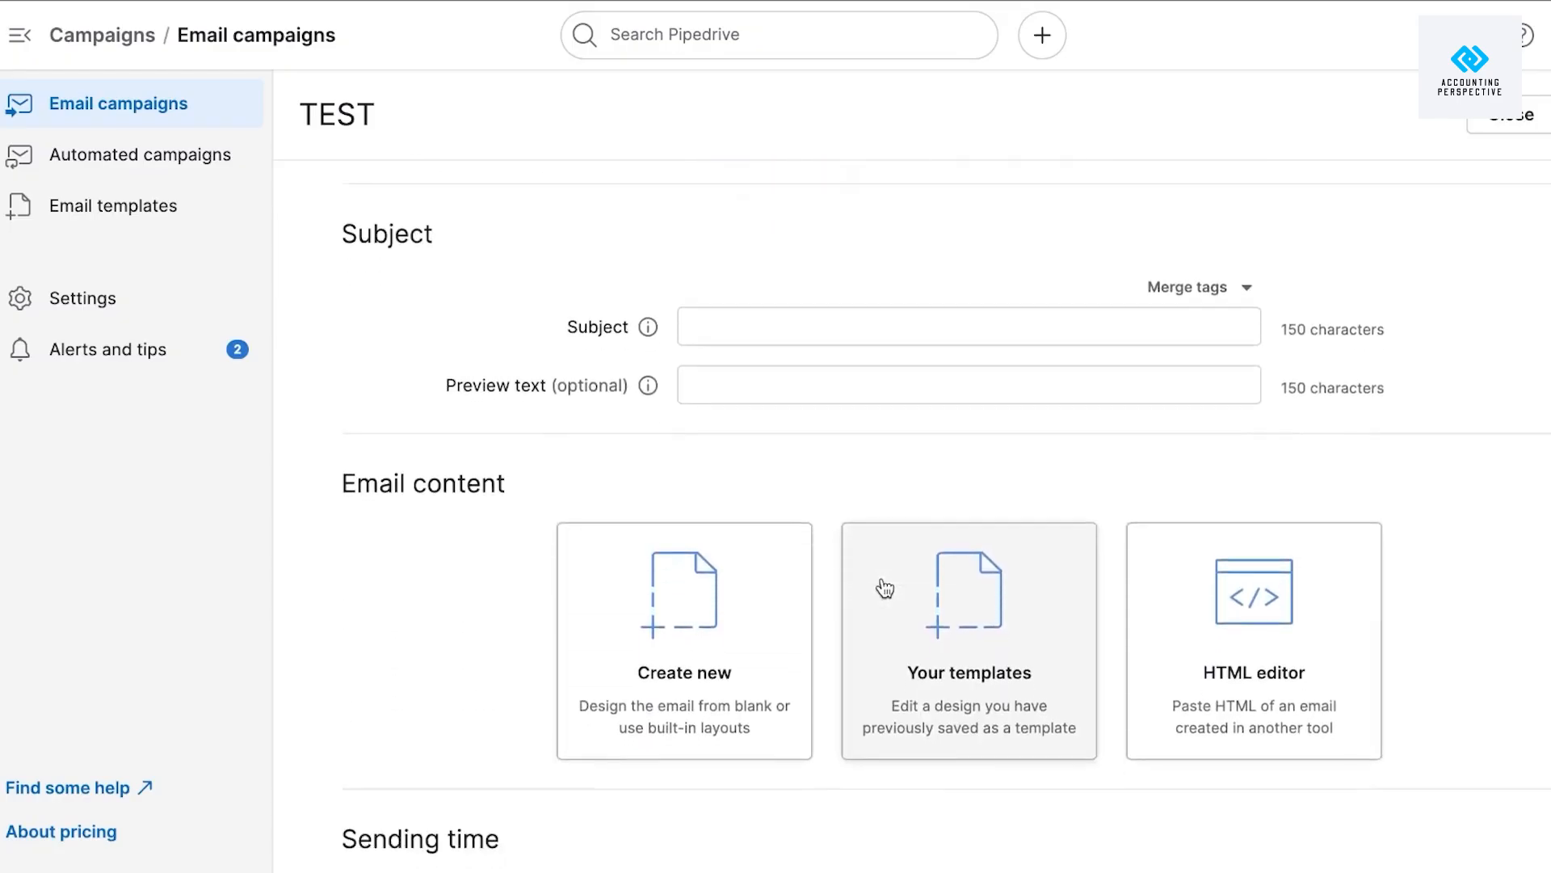
pyautogui.scroll(-2, 884, 589)
pyautogui.scroll(1, 884, 589)
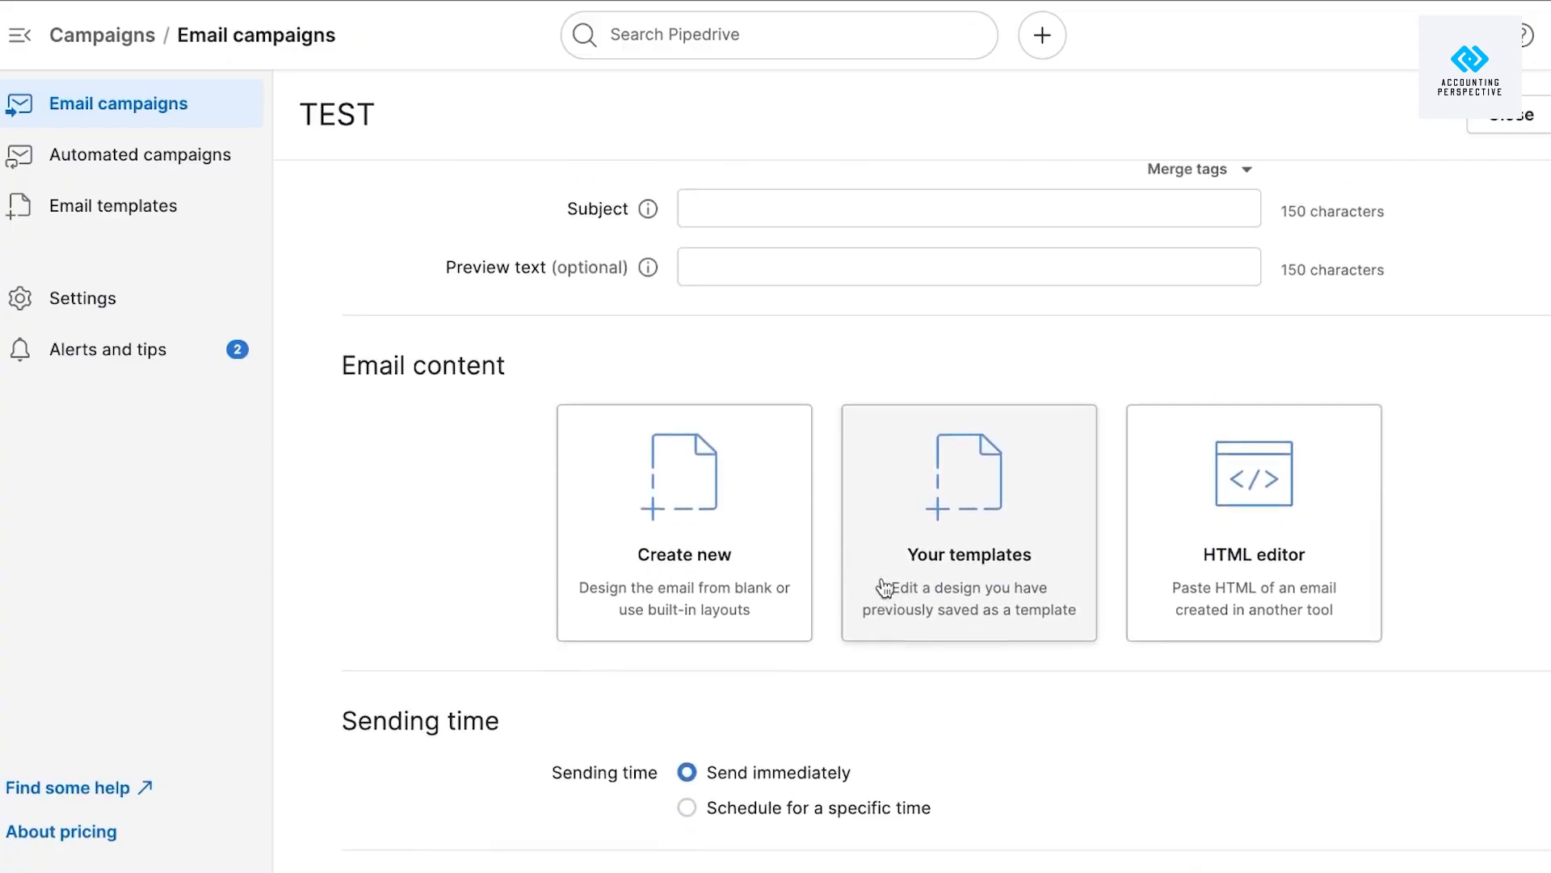
pyautogui.click(884, 219)
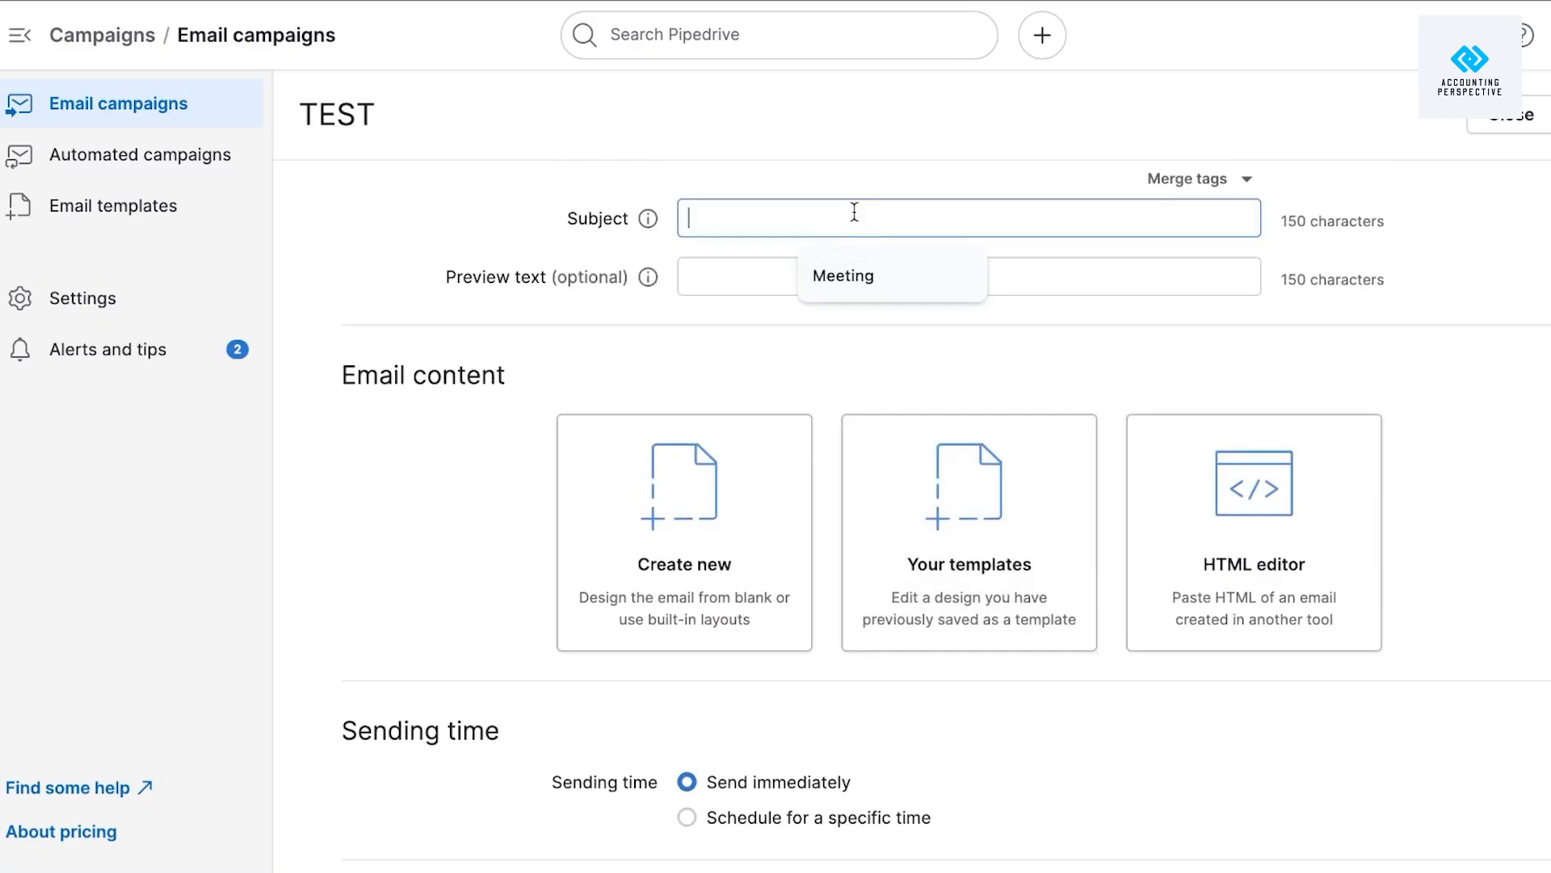
pyautogui.write('N')
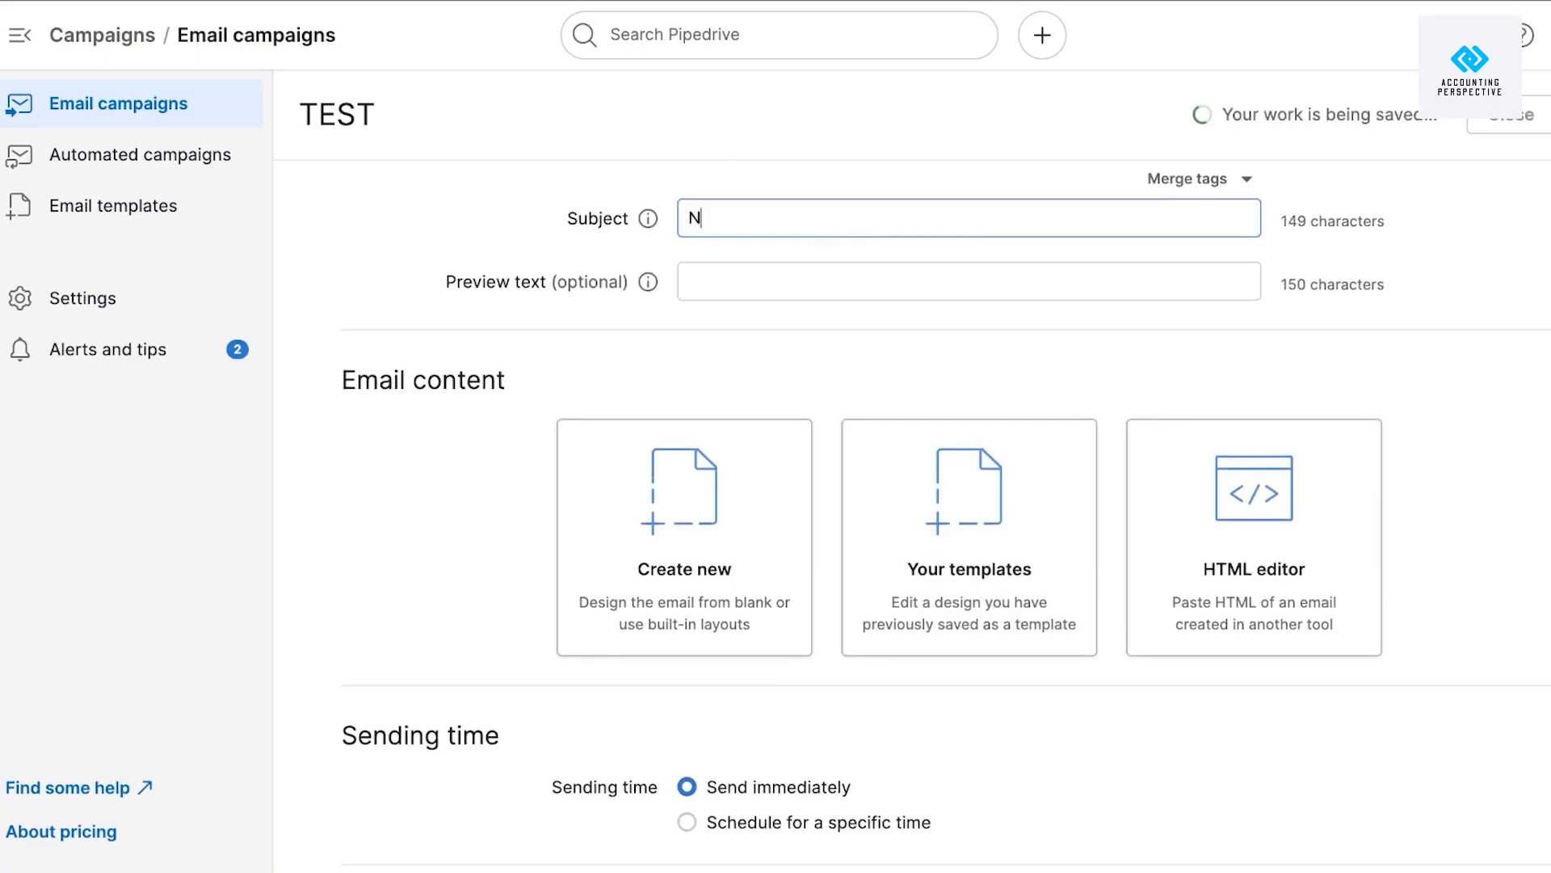
pyautogui.write('EW PRODUCT')
# Enter '..........' as preview text and choose to create the content from scratch.
pyautogui.click(878, 277)
pyautogui.write('.')
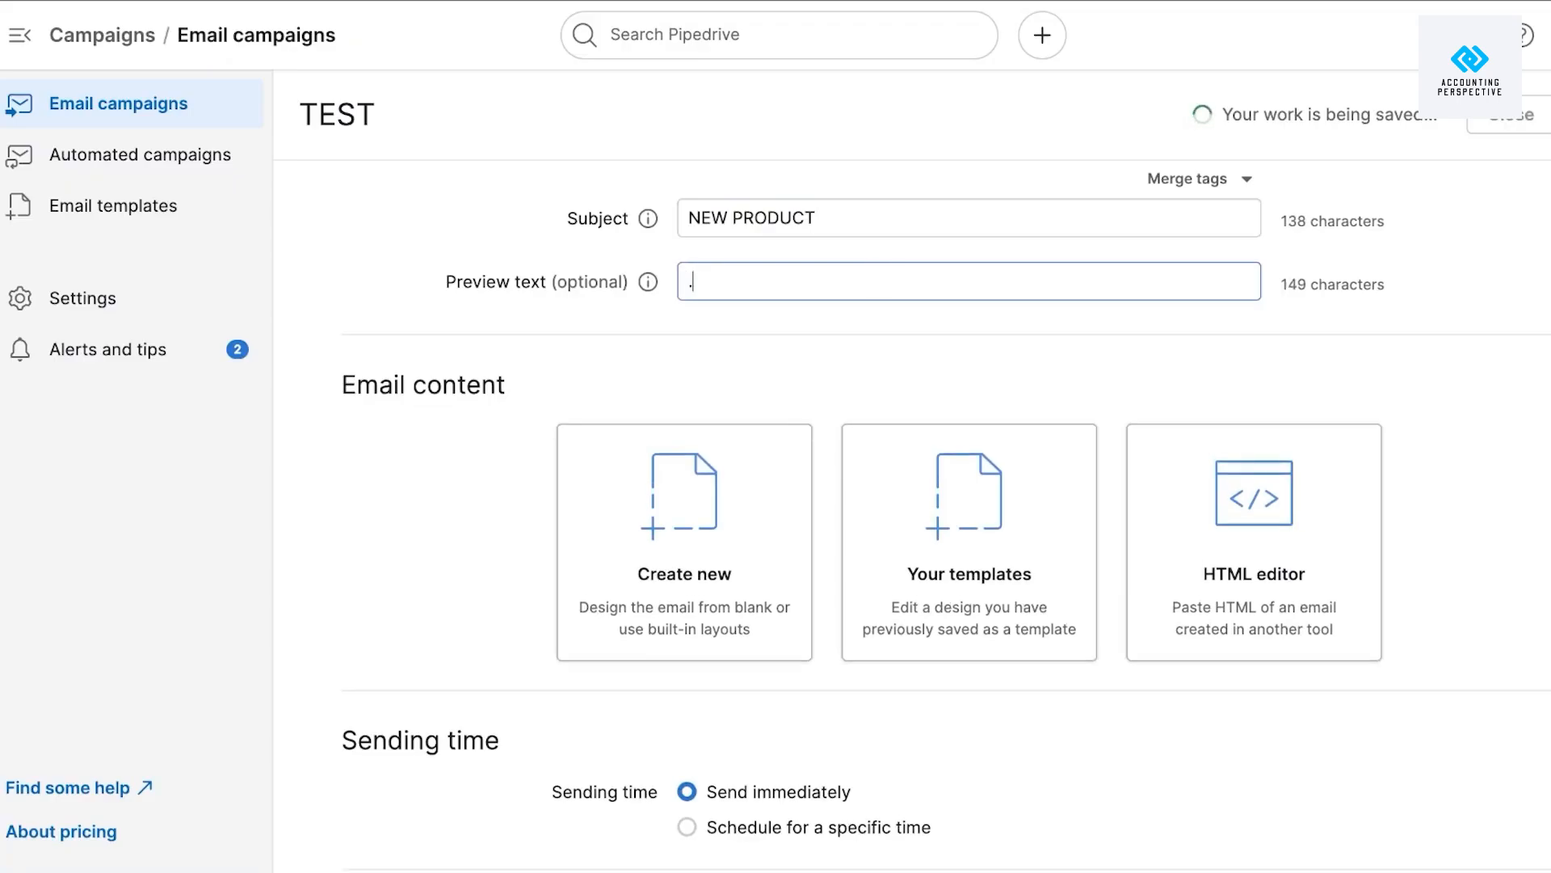
pyautogui.write('.........')
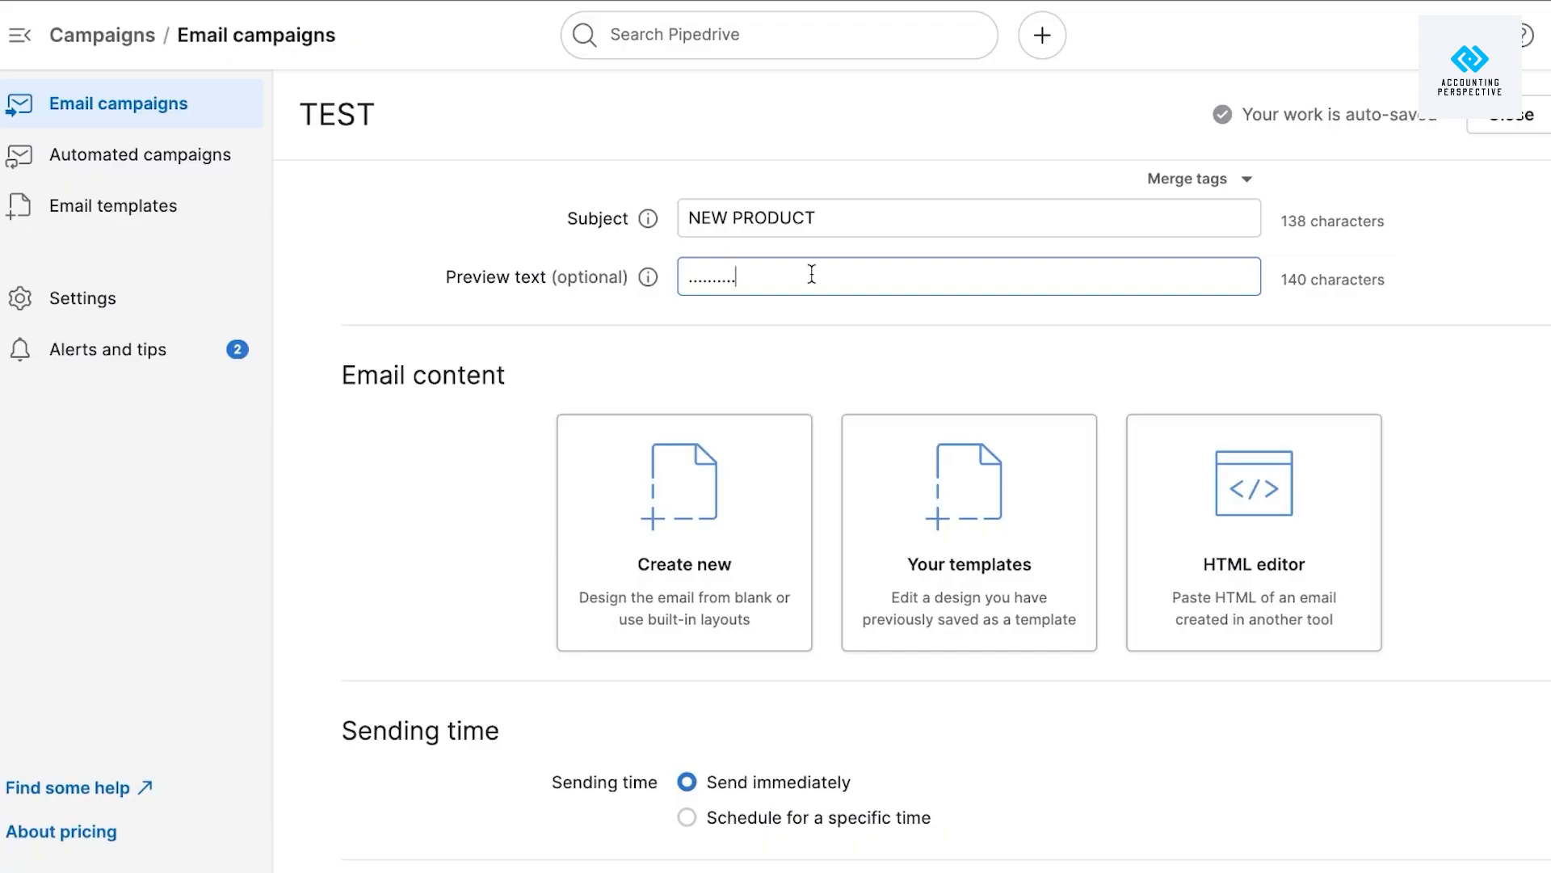
pyautogui.scroll(-2, 812, 274)
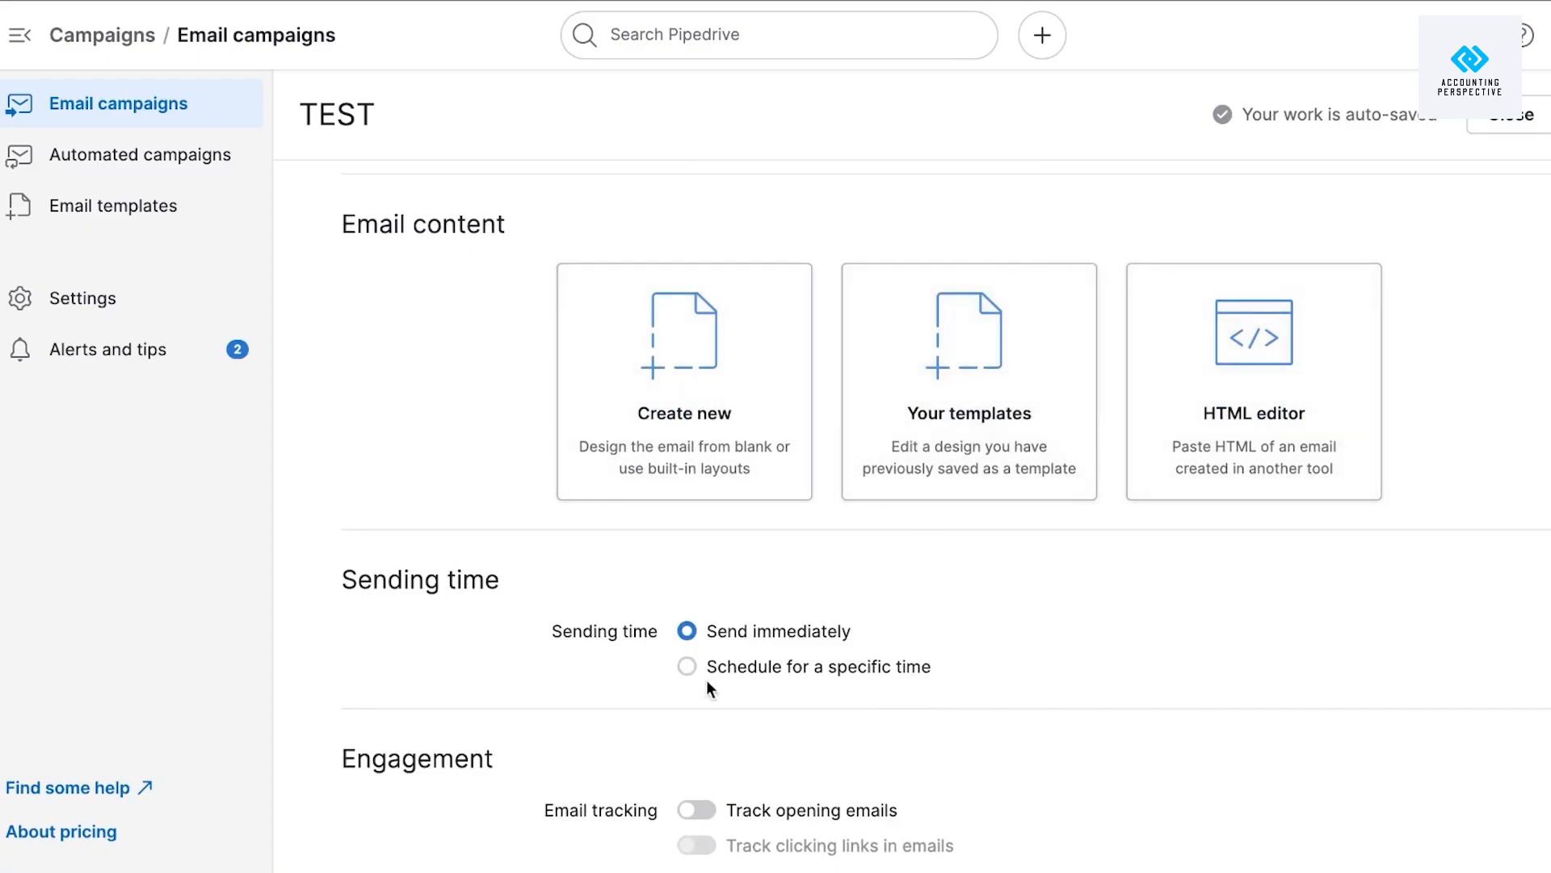
pyautogui.scroll(-1, 706, 681)
pyautogui.scroll(3, 706, 680)
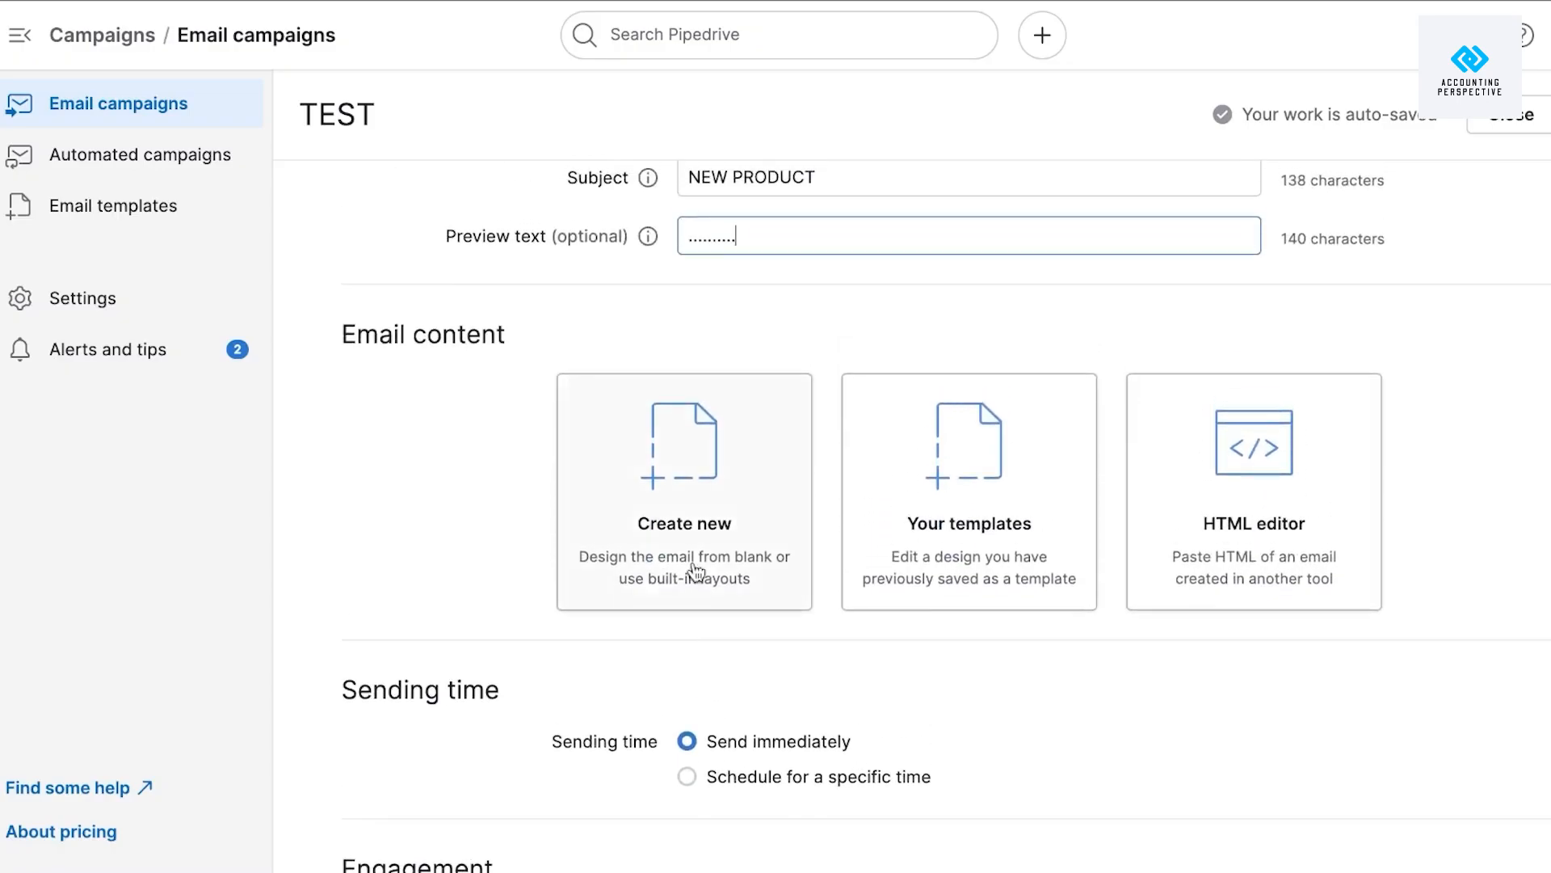
pyautogui.click(722, 485)
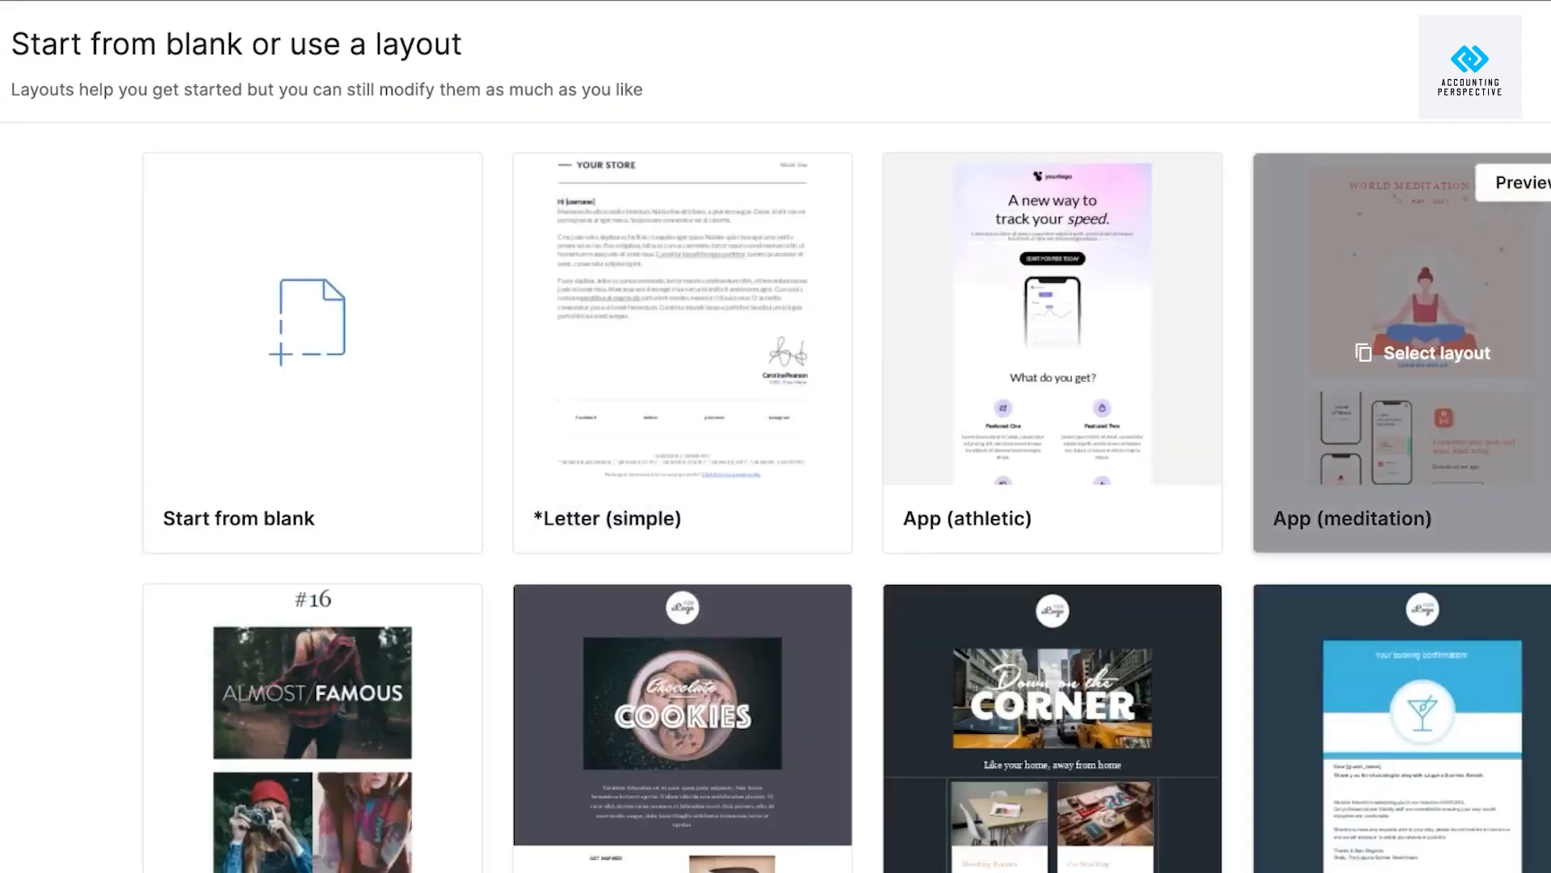
pyautogui.scroll(-8, 776, 497)
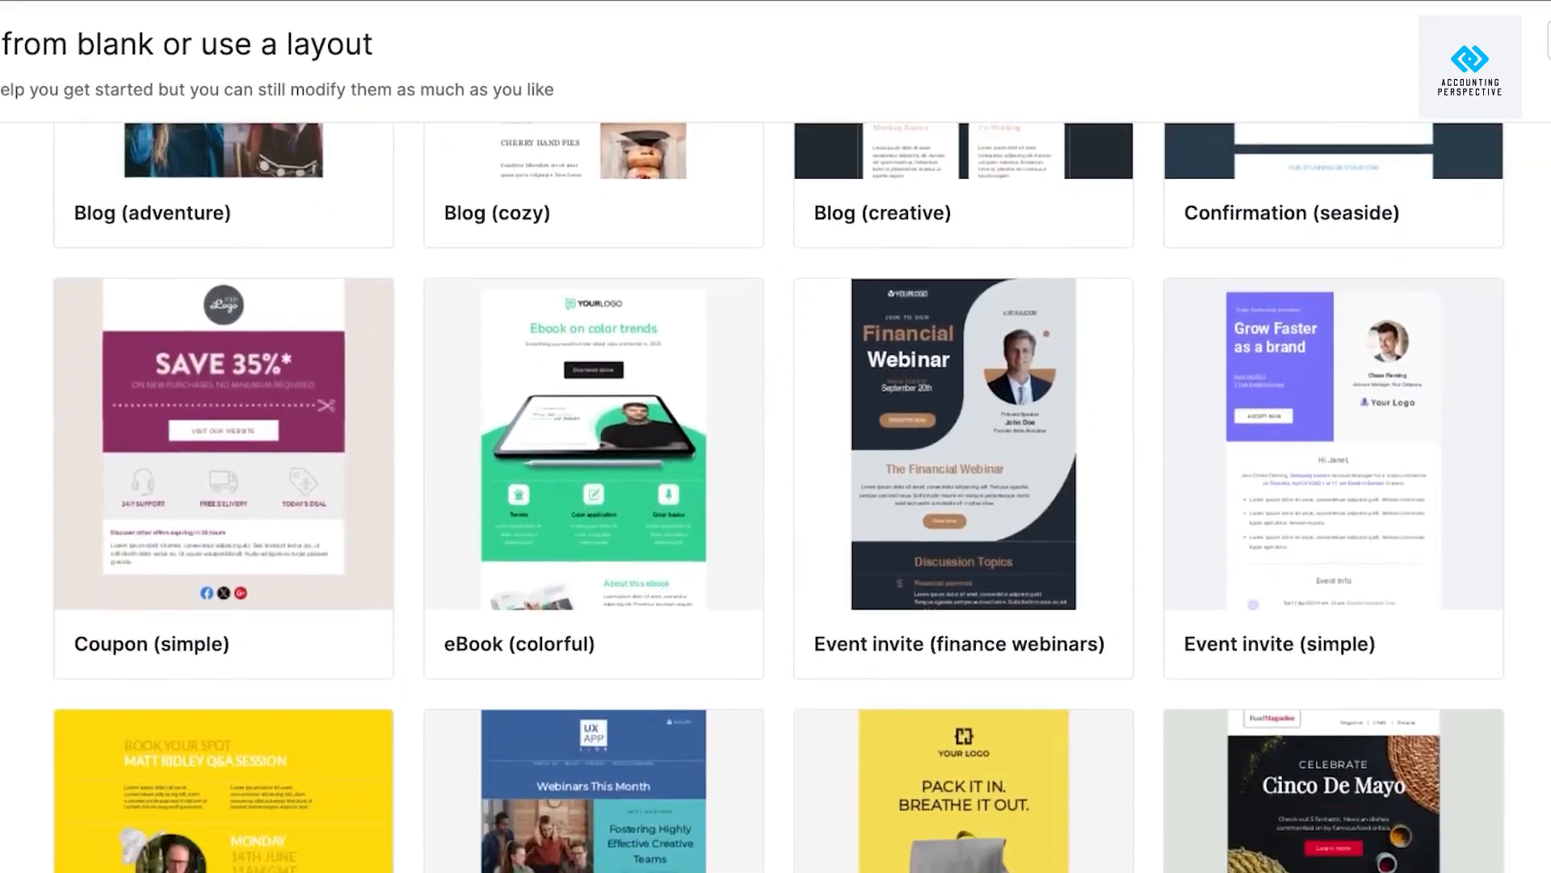
pyautogui.scroll(-10, 776, 497)
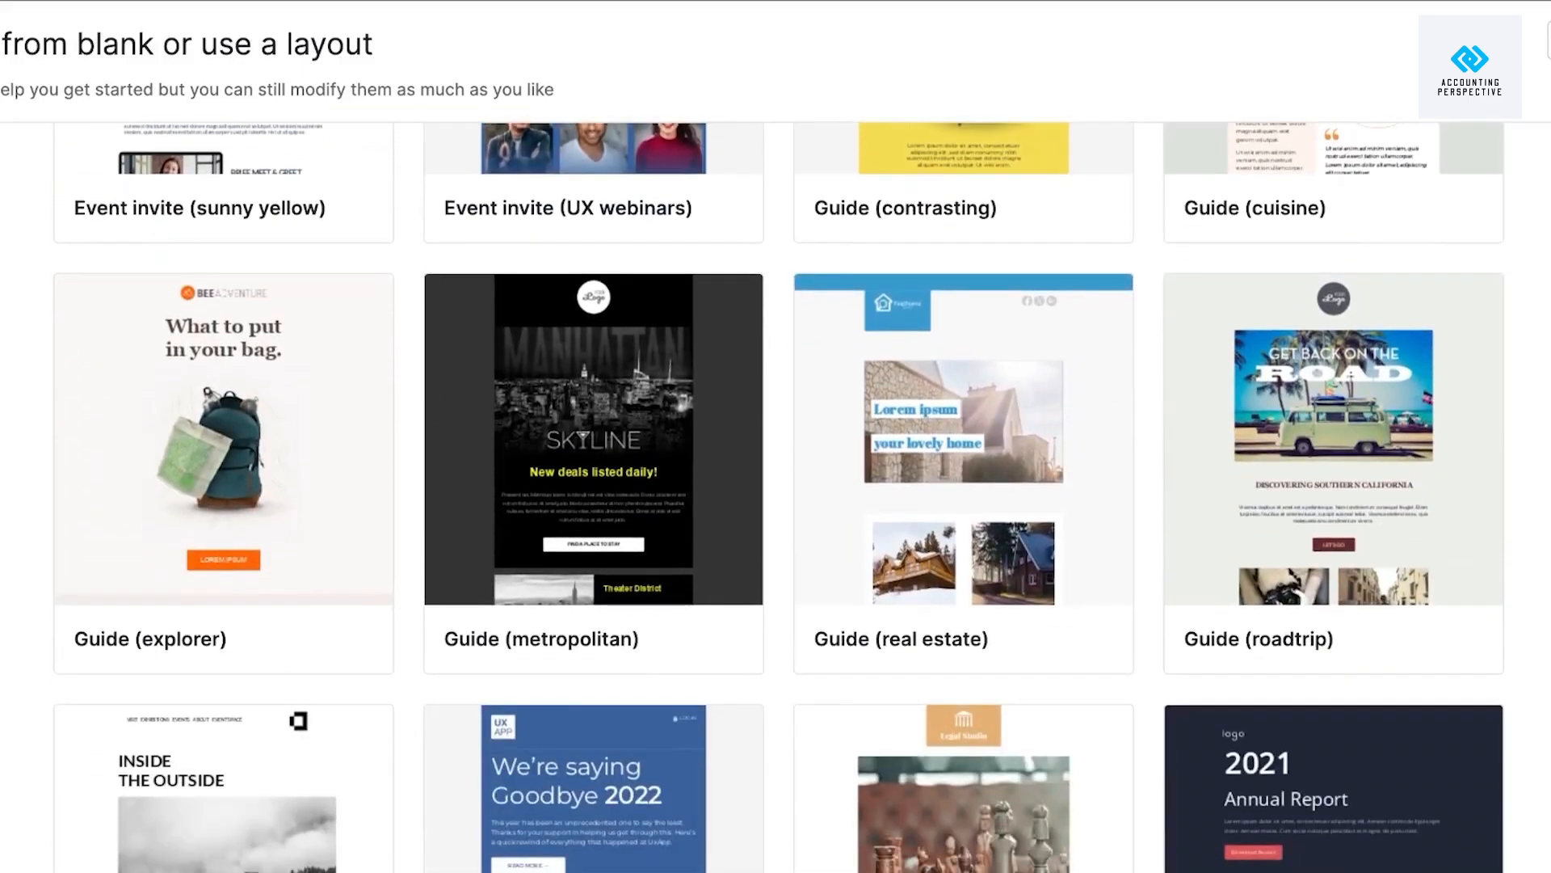
pyautogui.scroll(13, 776, 496)
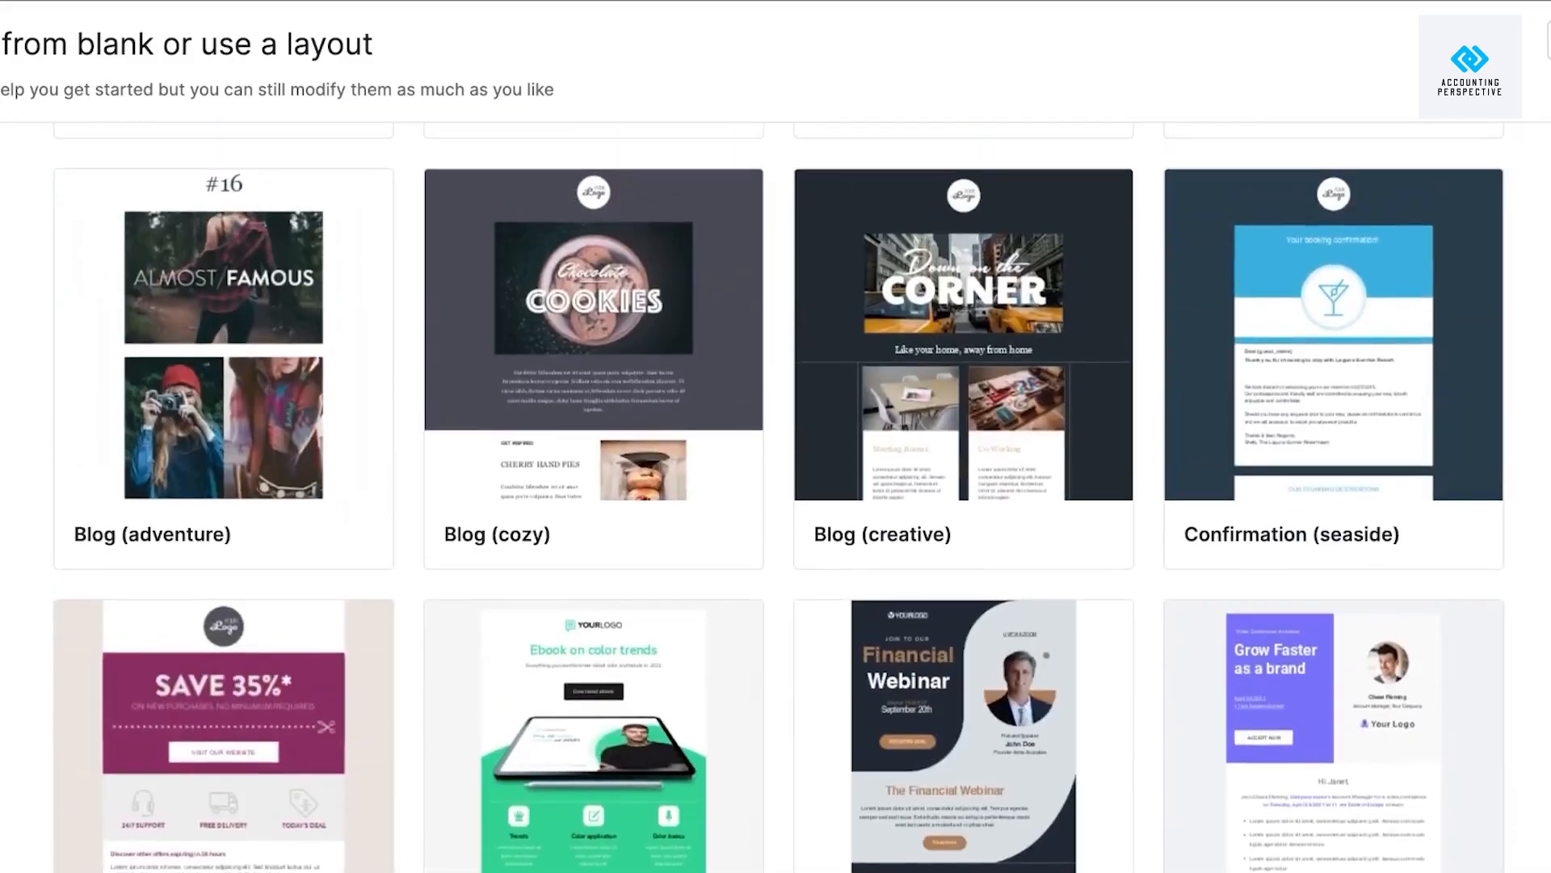
pyautogui.scroll(5, 776, 497)
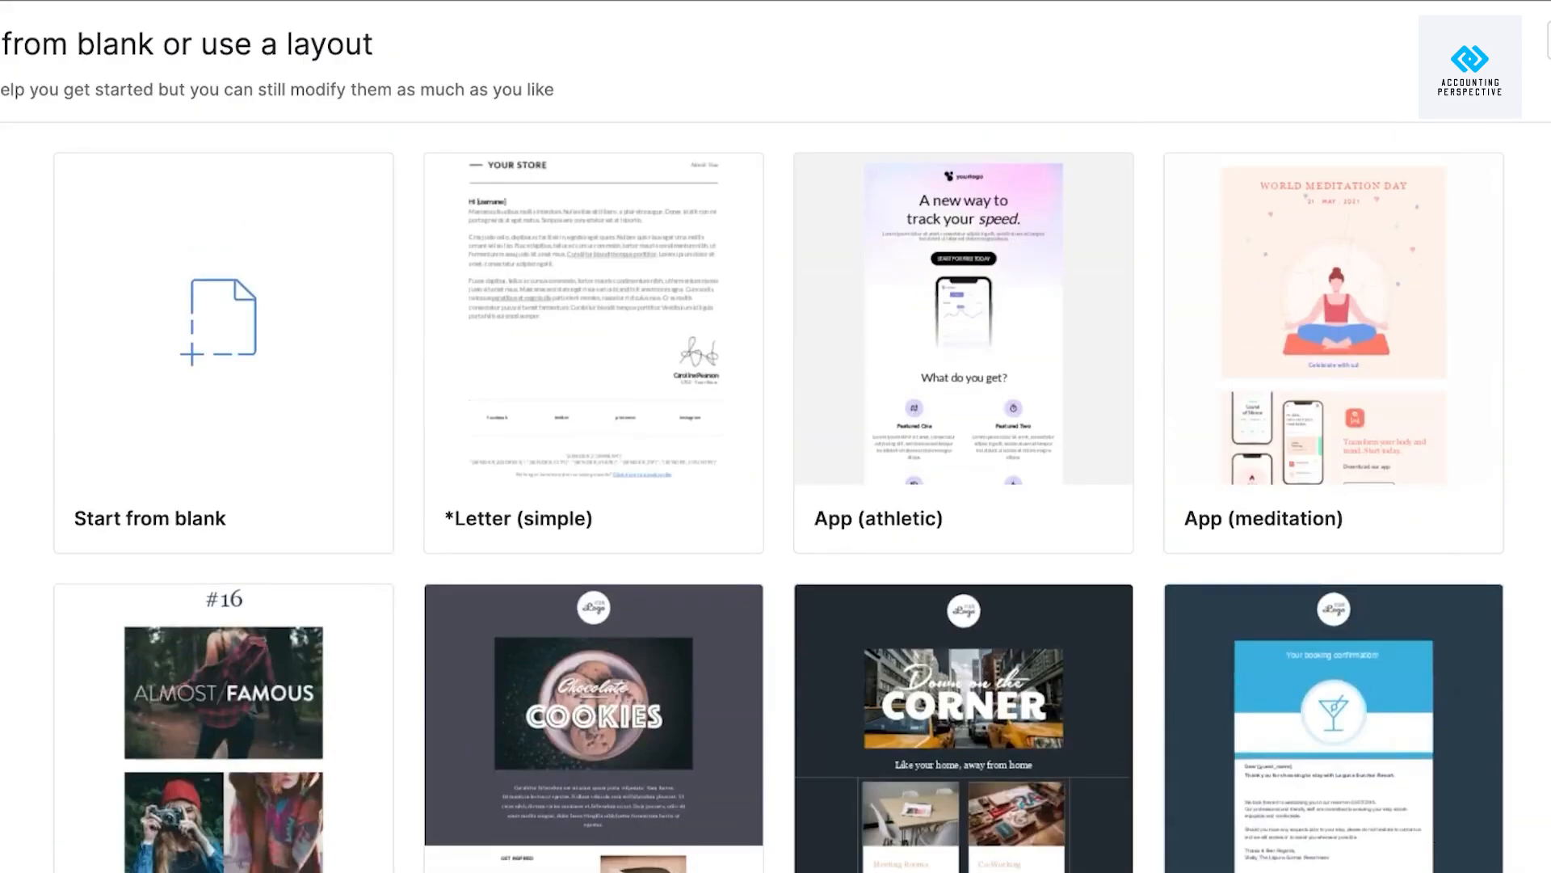
pyautogui.scroll(-10, 775, 497)
pyautogui.scroll(4, 776, 497)
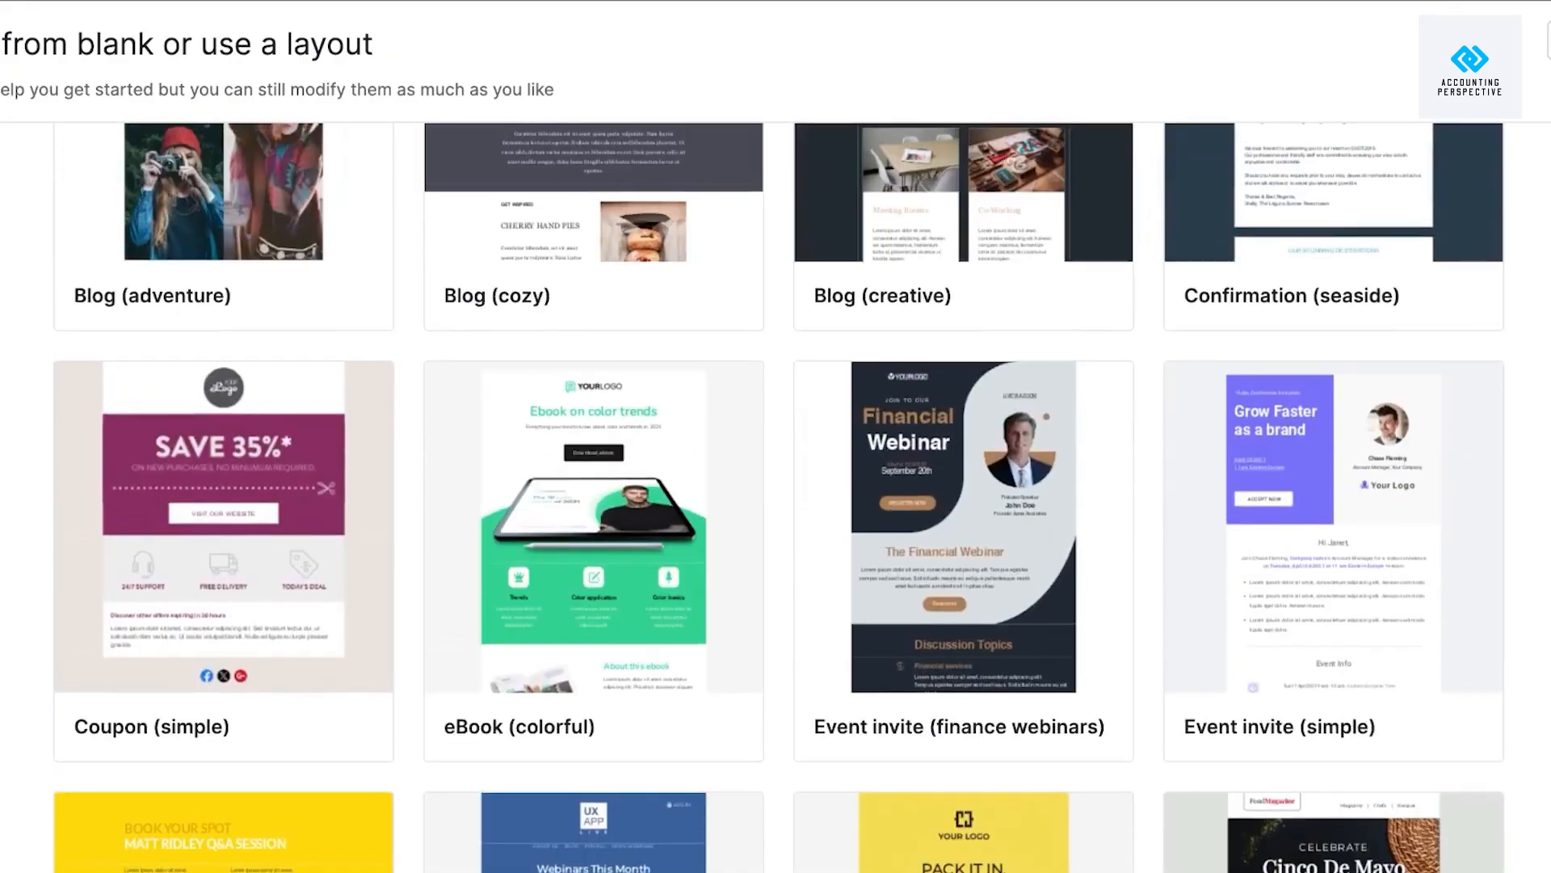
pyautogui.scroll(3, 775, 497)
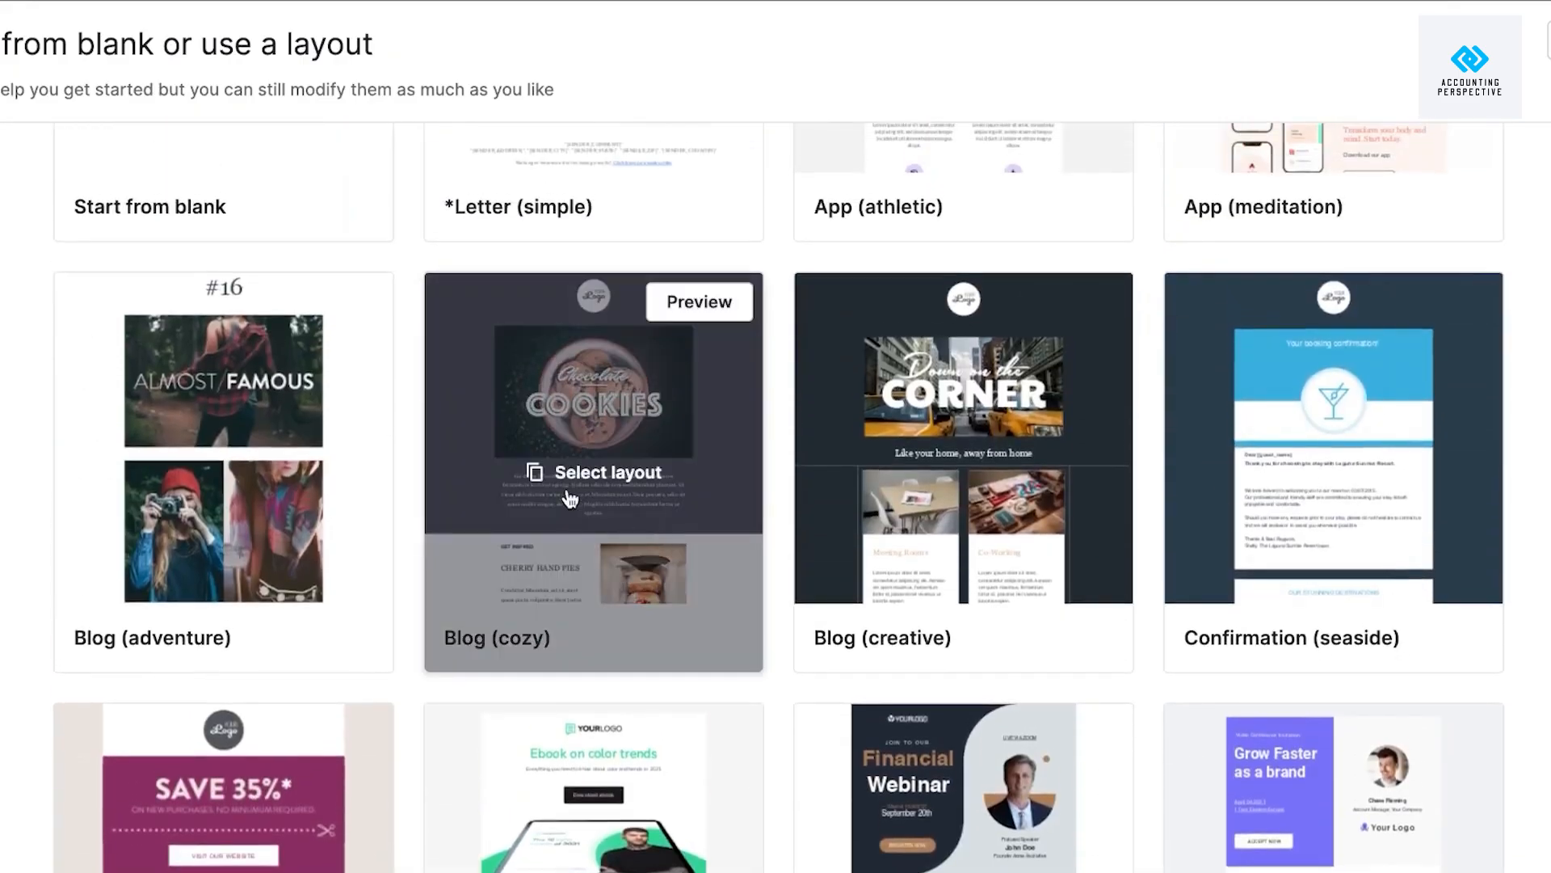
# Start the email from the Blog (cozy) layout.
pyautogui.click(612, 473)
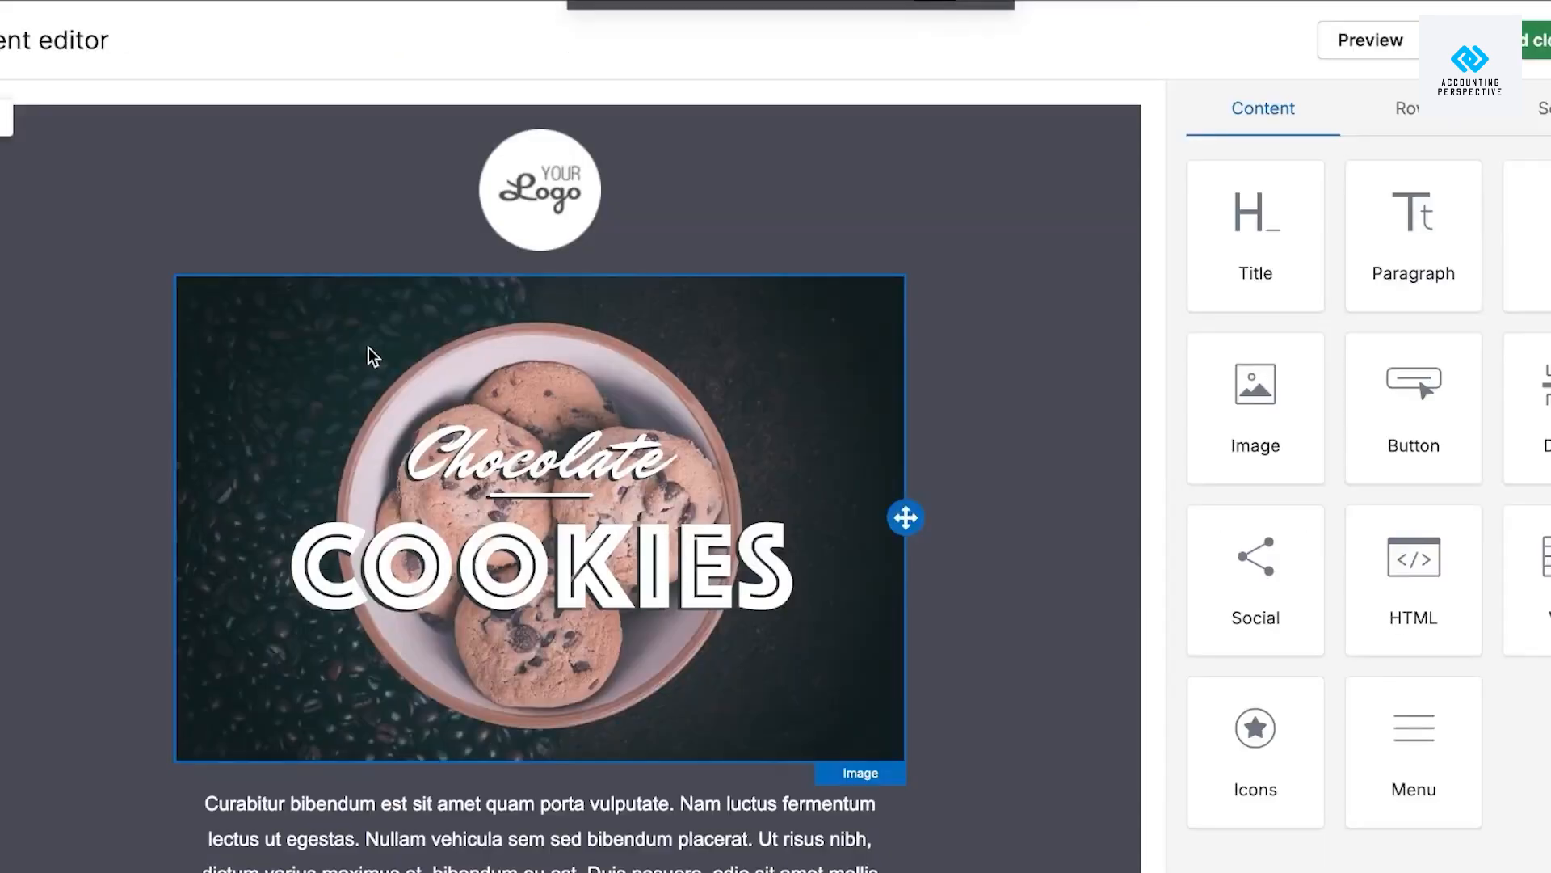
pyautogui.scroll(-12, 1016, 401)
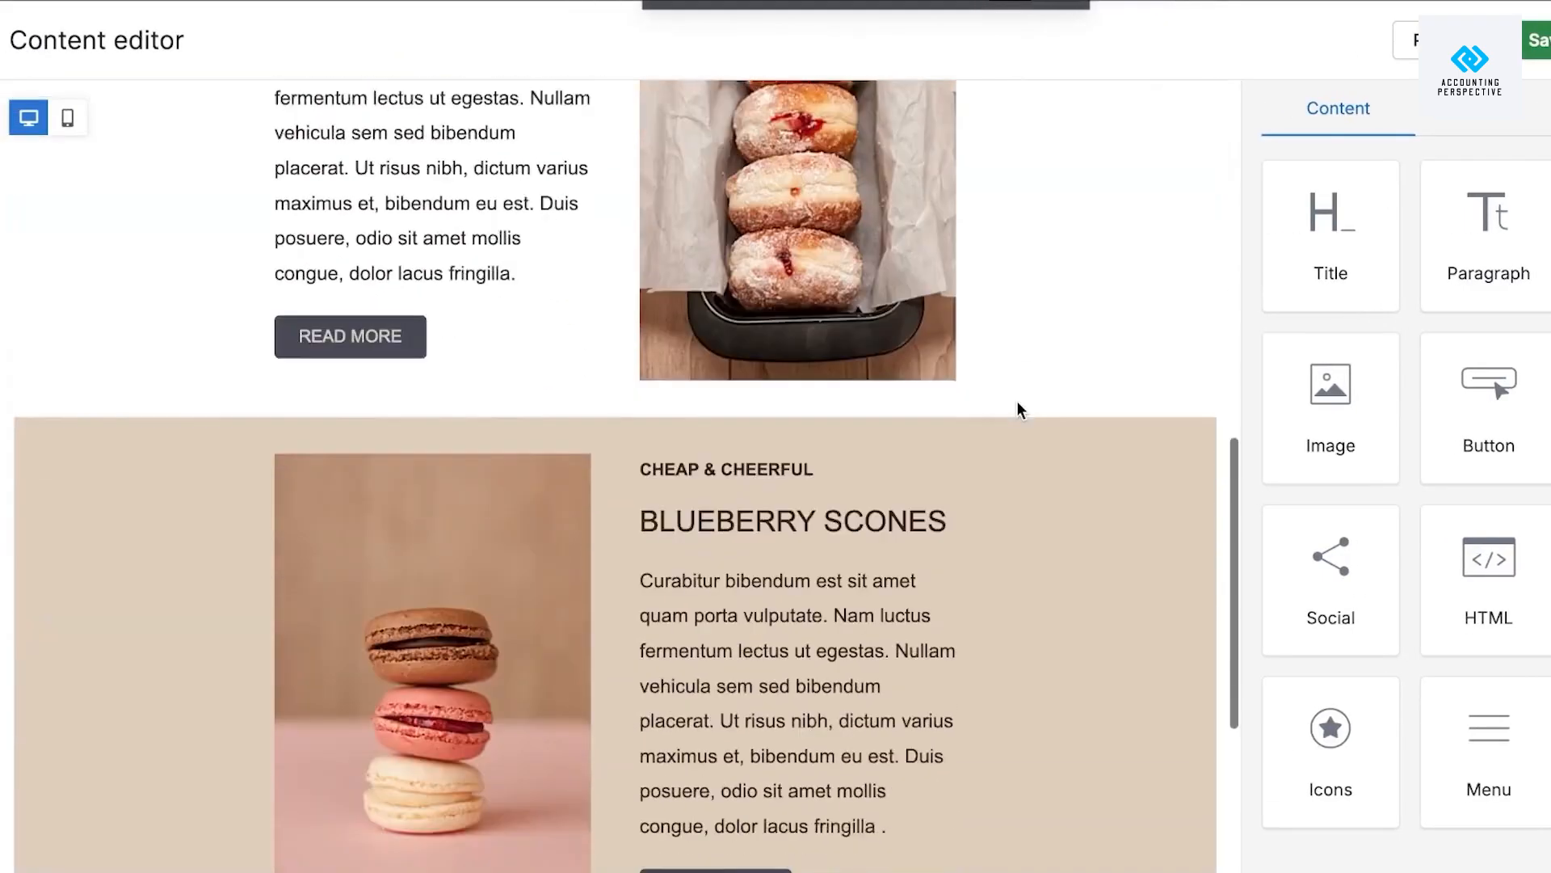
pyautogui.scroll(12, 1016, 400)
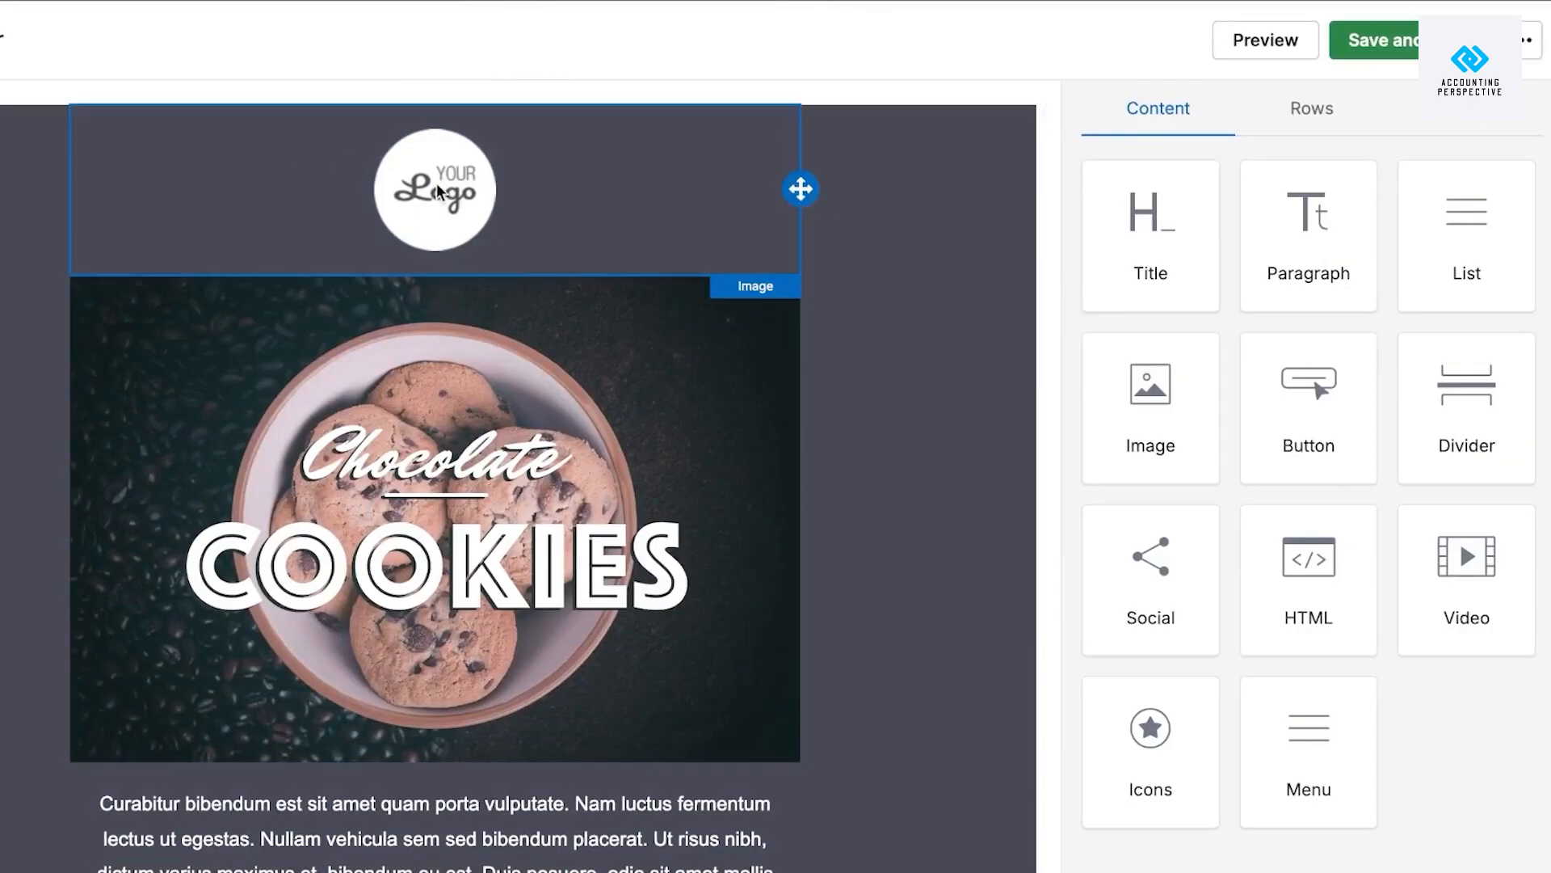
# Delete the logo block at the top and look for a replacement cookie header image.
pyautogui.click(459, 184)
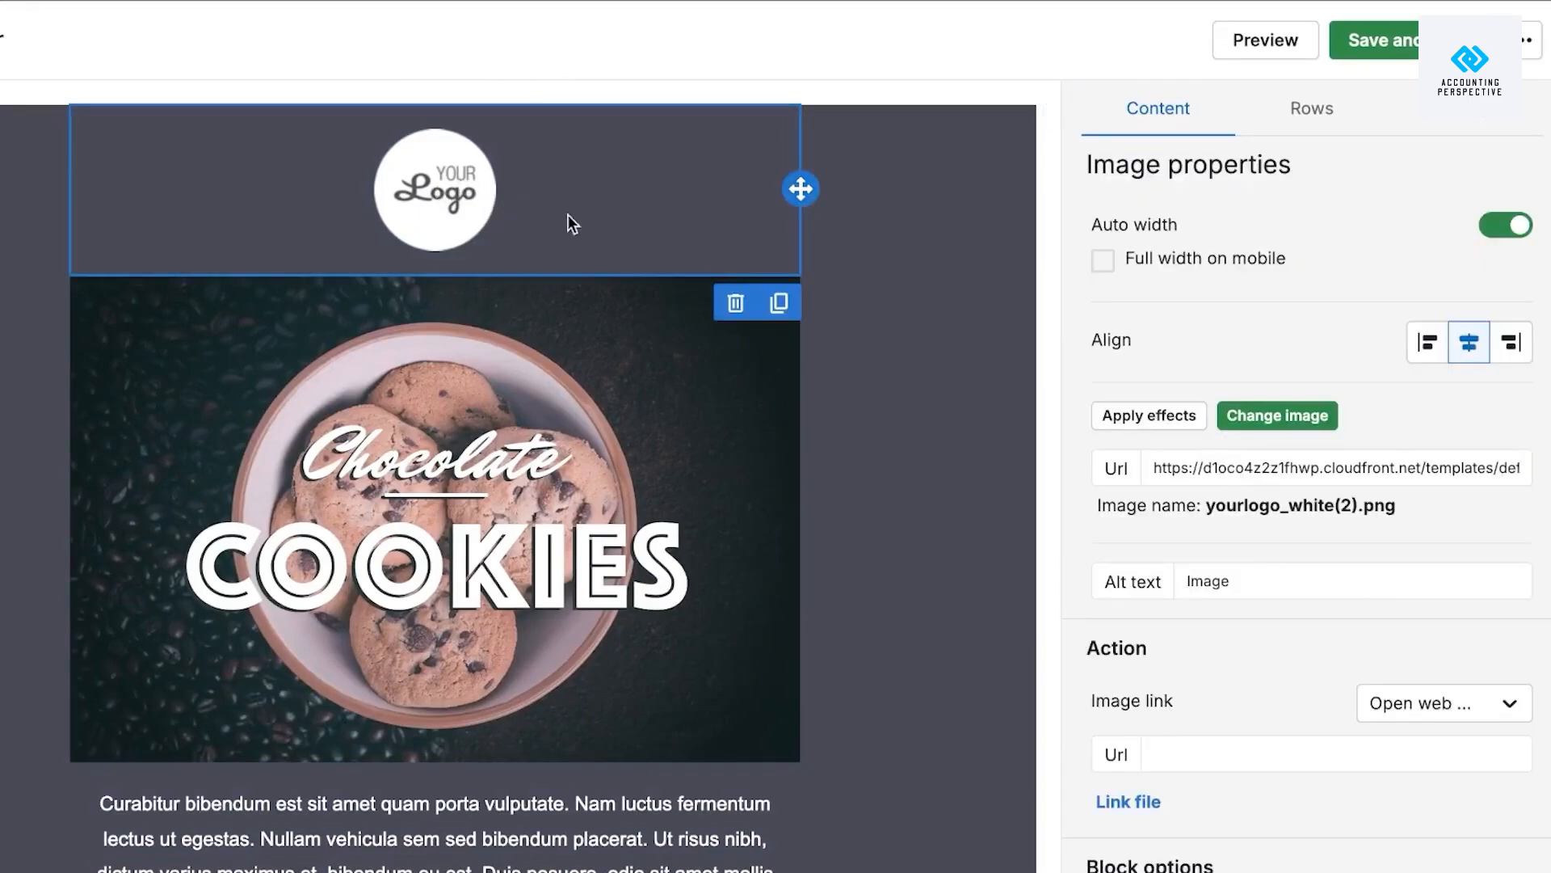
pyautogui.click(735, 303)
pyautogui.scroll(-5, 575, 381)
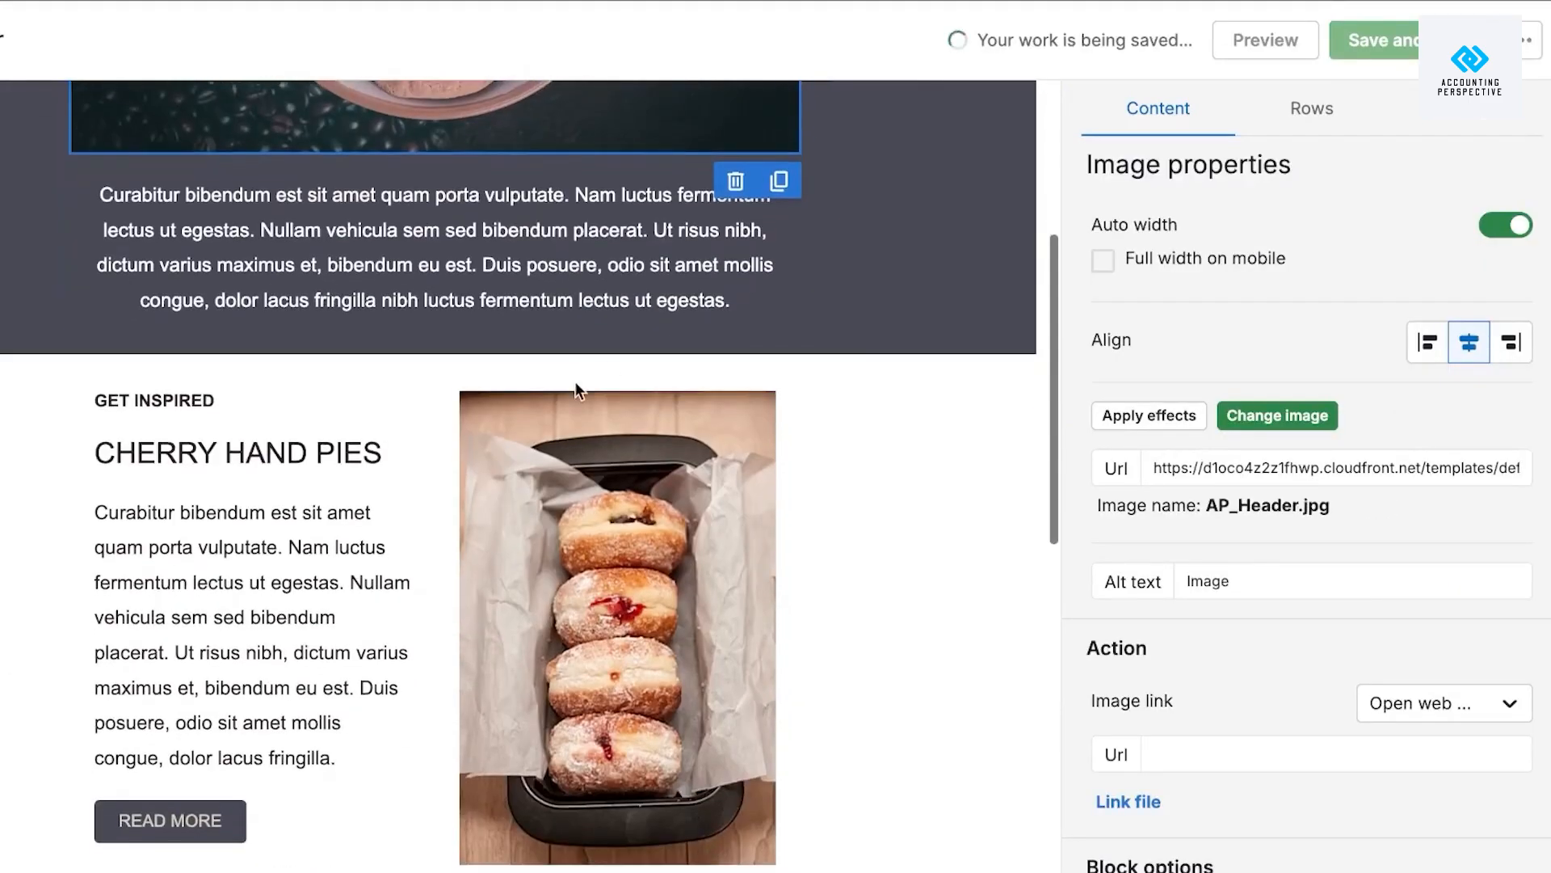
pyautogui.scroll(5, 634, 272)
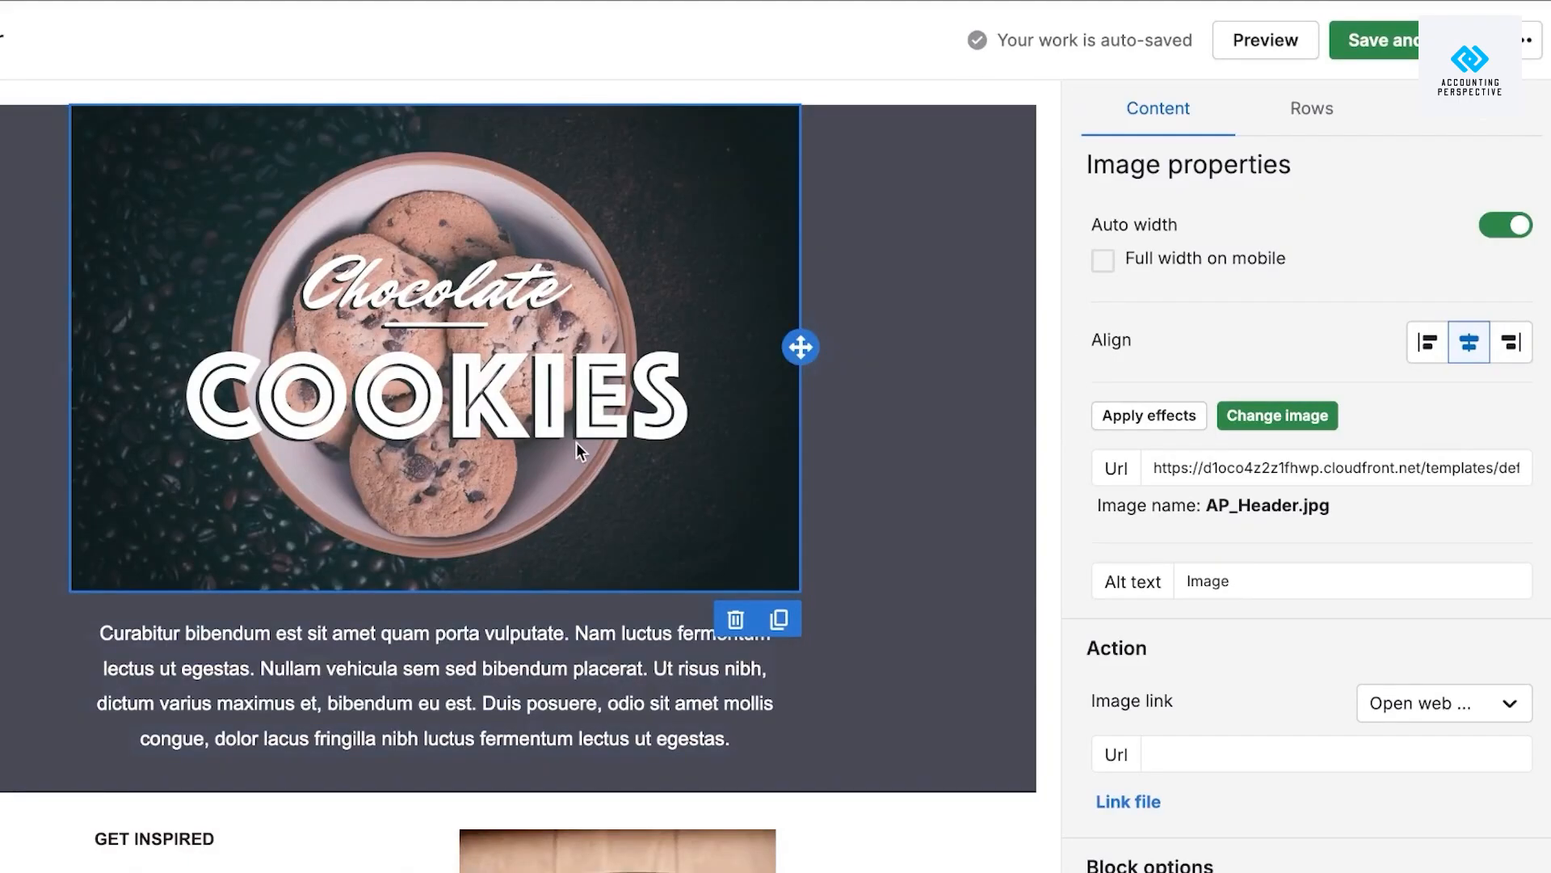
pyautogui.click(1283, 417)
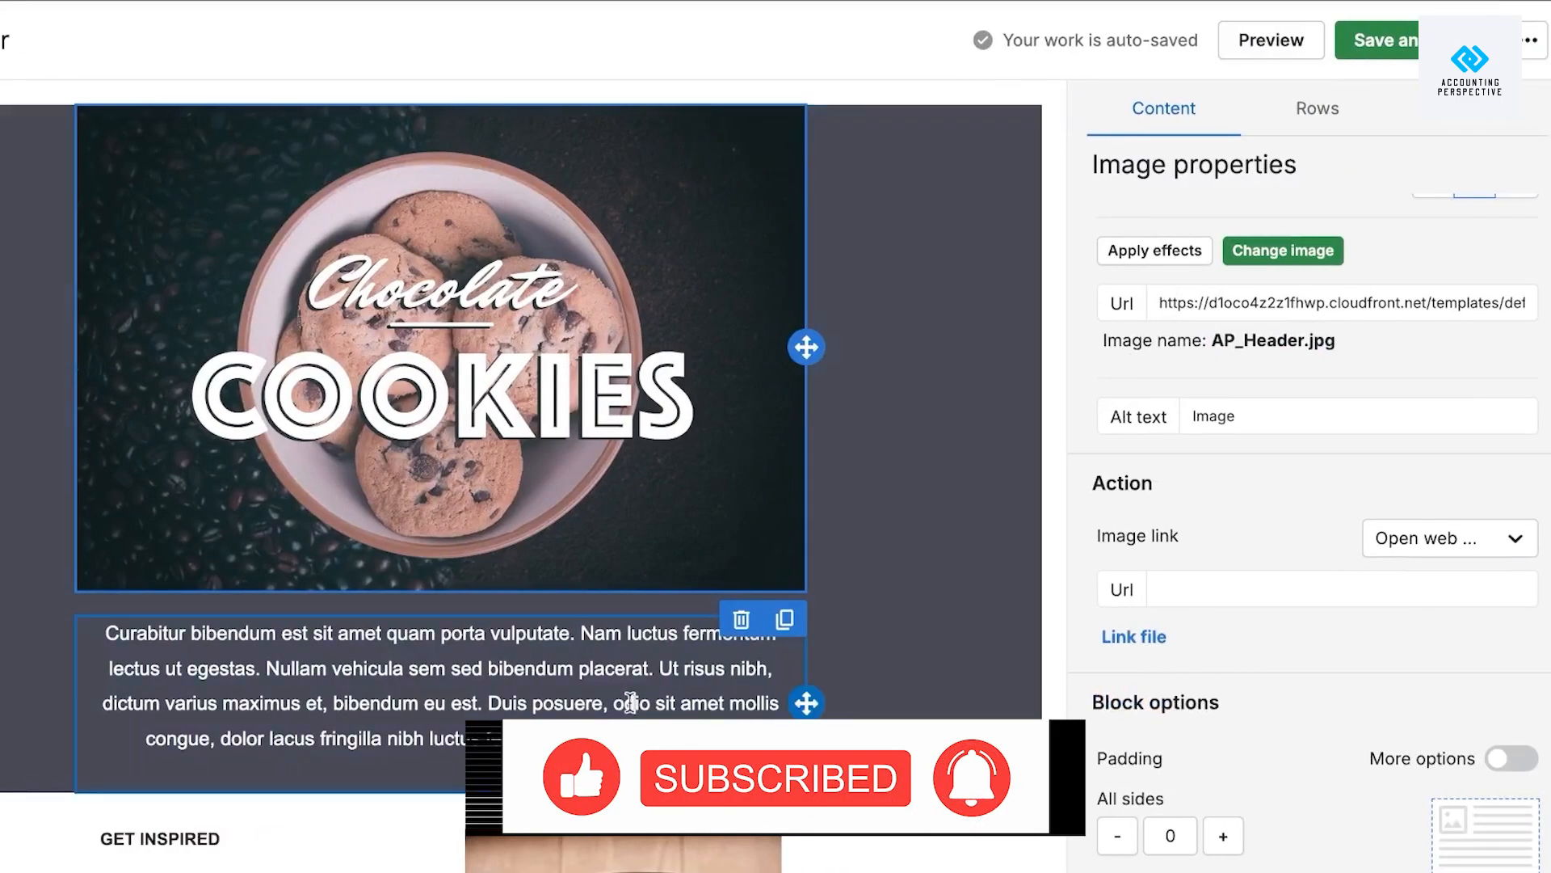
# Replace the paragraph under the cookie header with '...'.
pyautogui.click(858, 708)
pyautogui.moveTo(737, 738); pyautogui.dragTo(91, 614)
pyautogui.press('BackSpace')
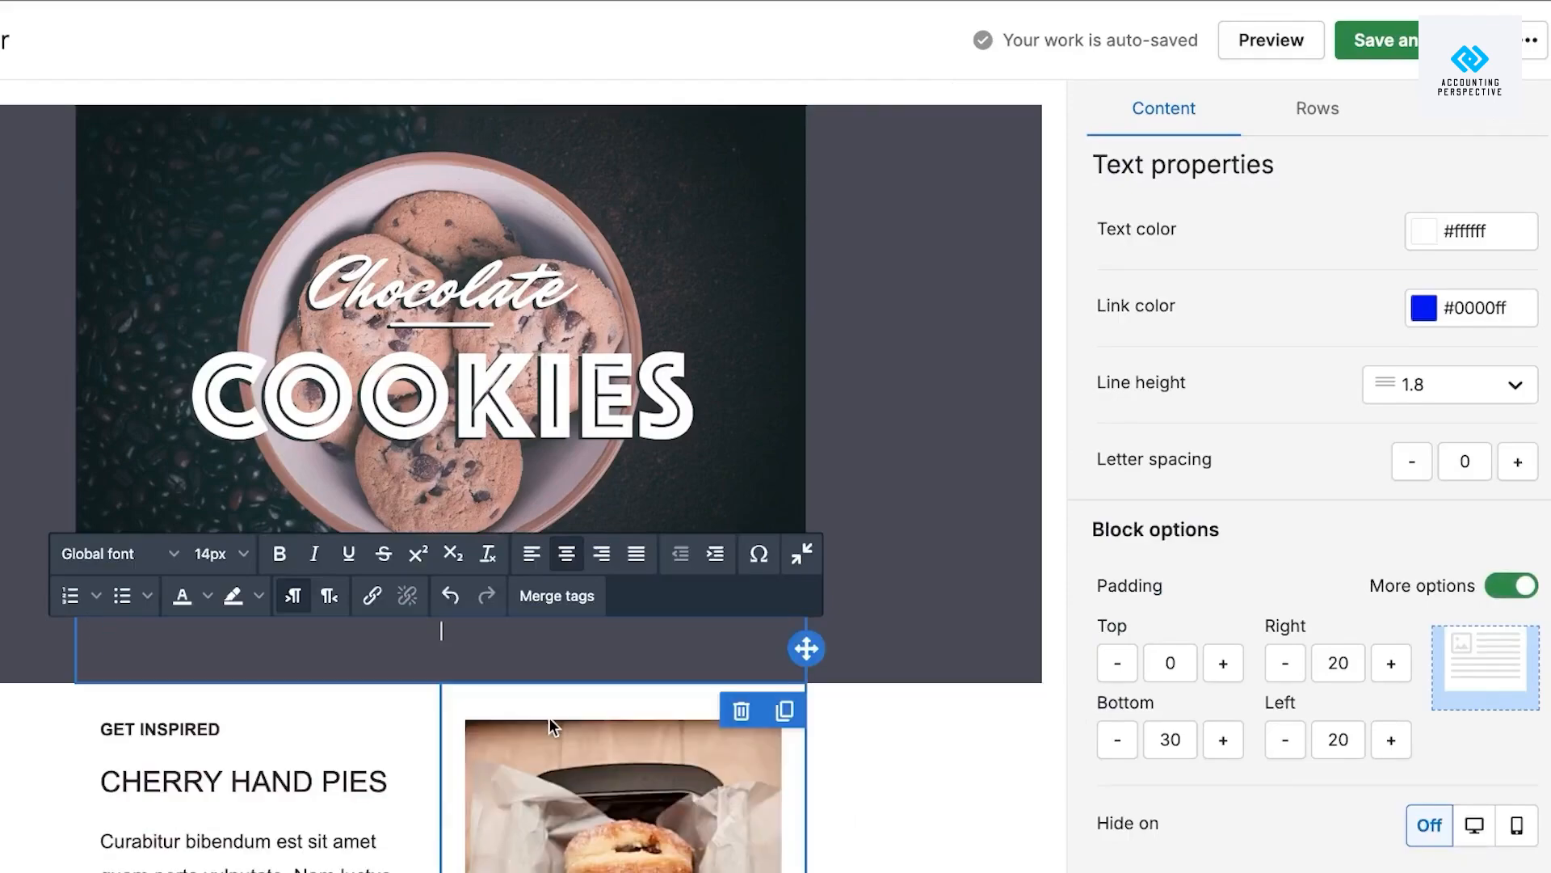
pyautogui.write('.....................')
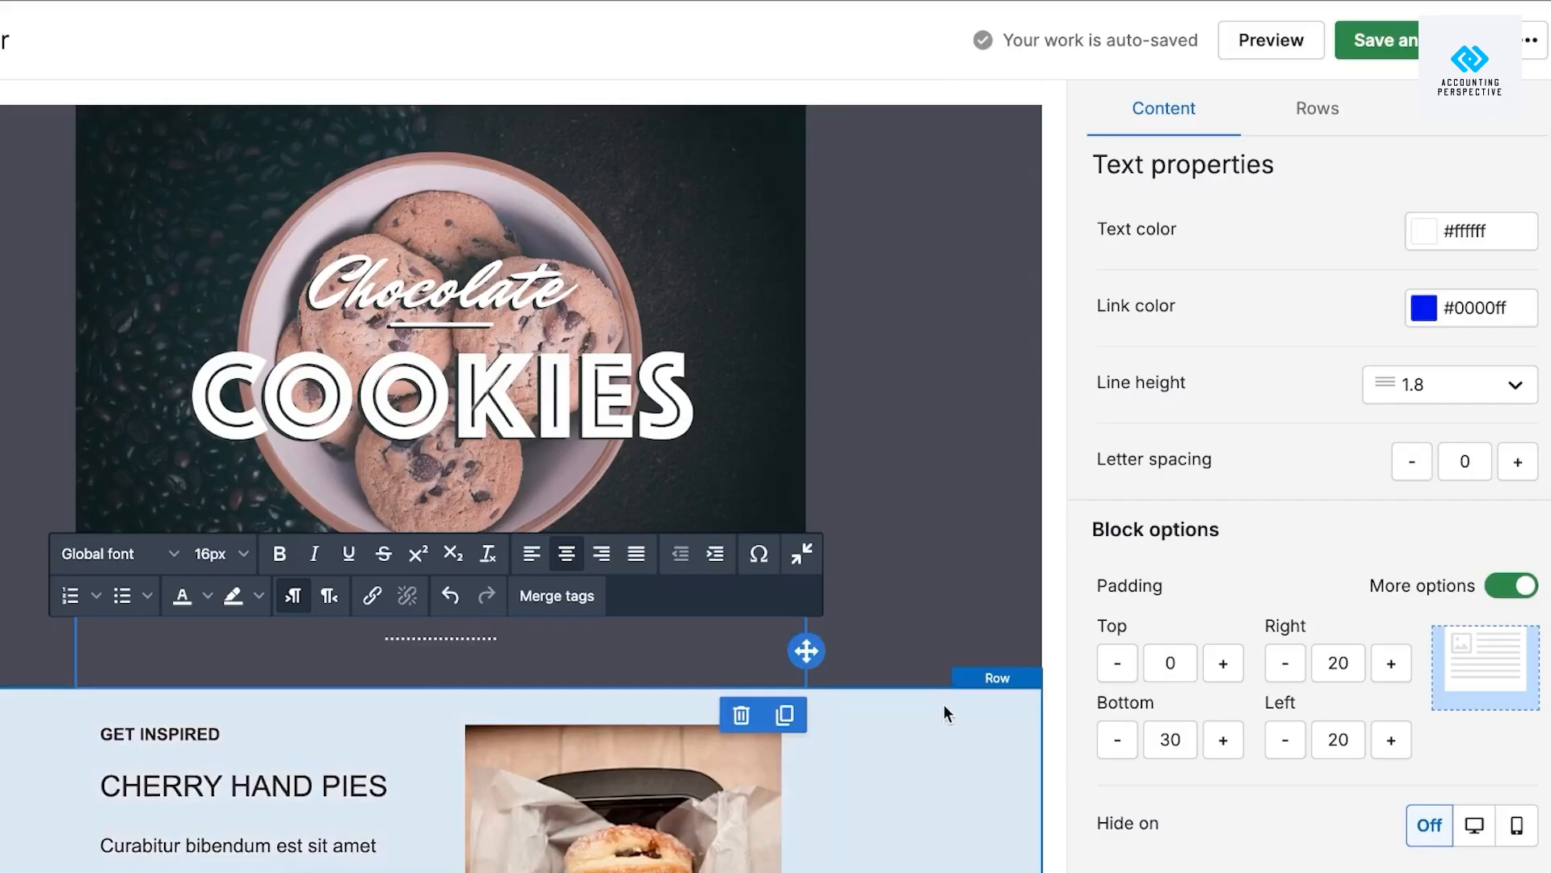
# Delete the Cherry Hand Pies row.
pyautogui.scroll(-10, 916, 656)
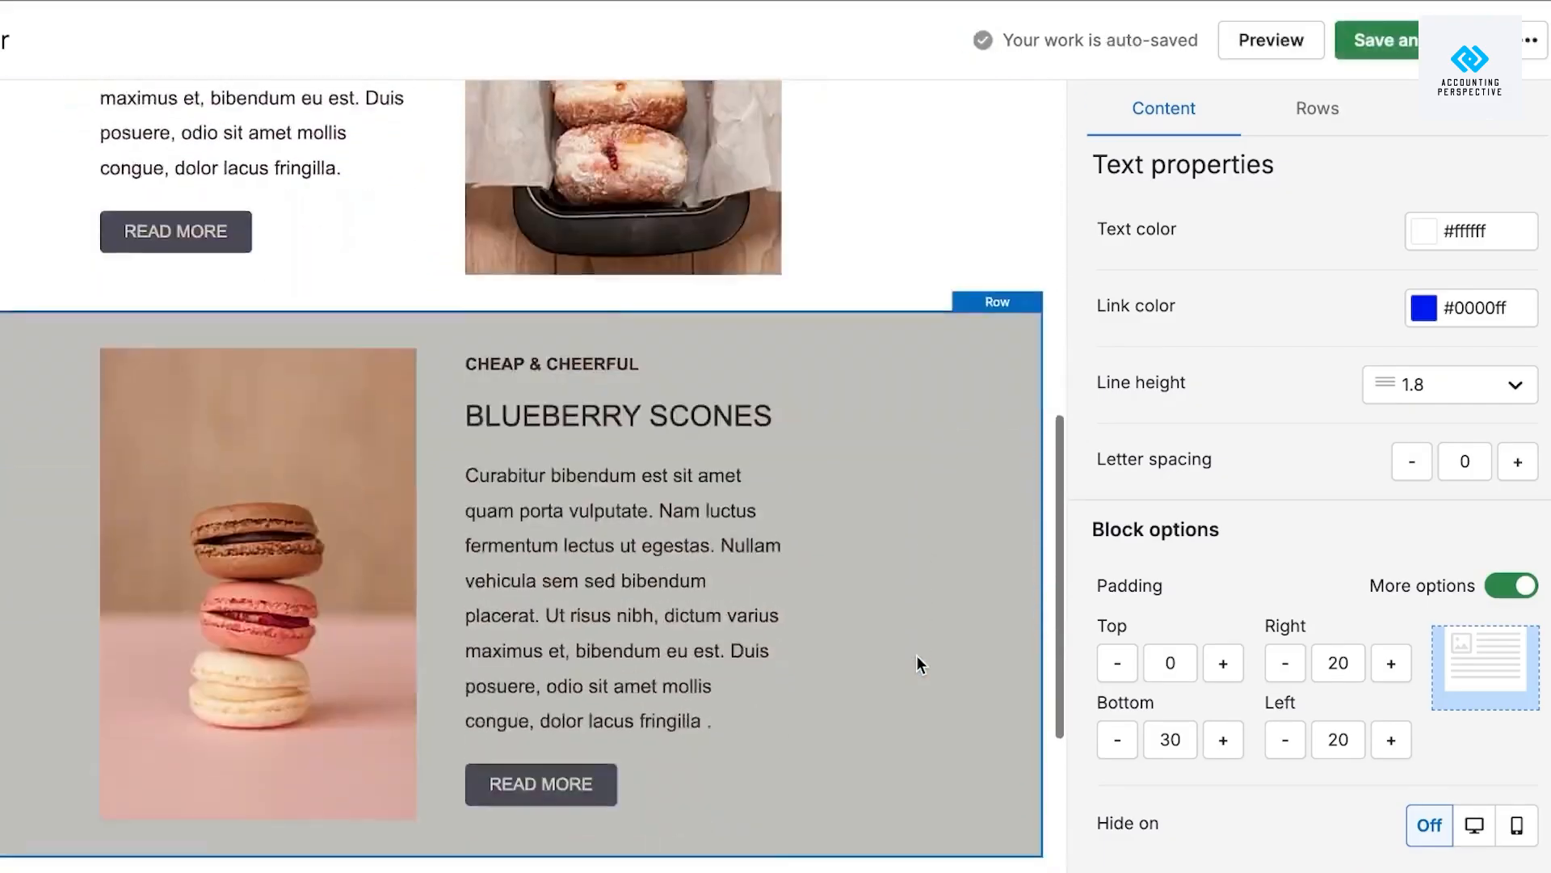
pyautogui.scroll(-5, 916, 656)
pyautogui.scroll(10, 916, 656)
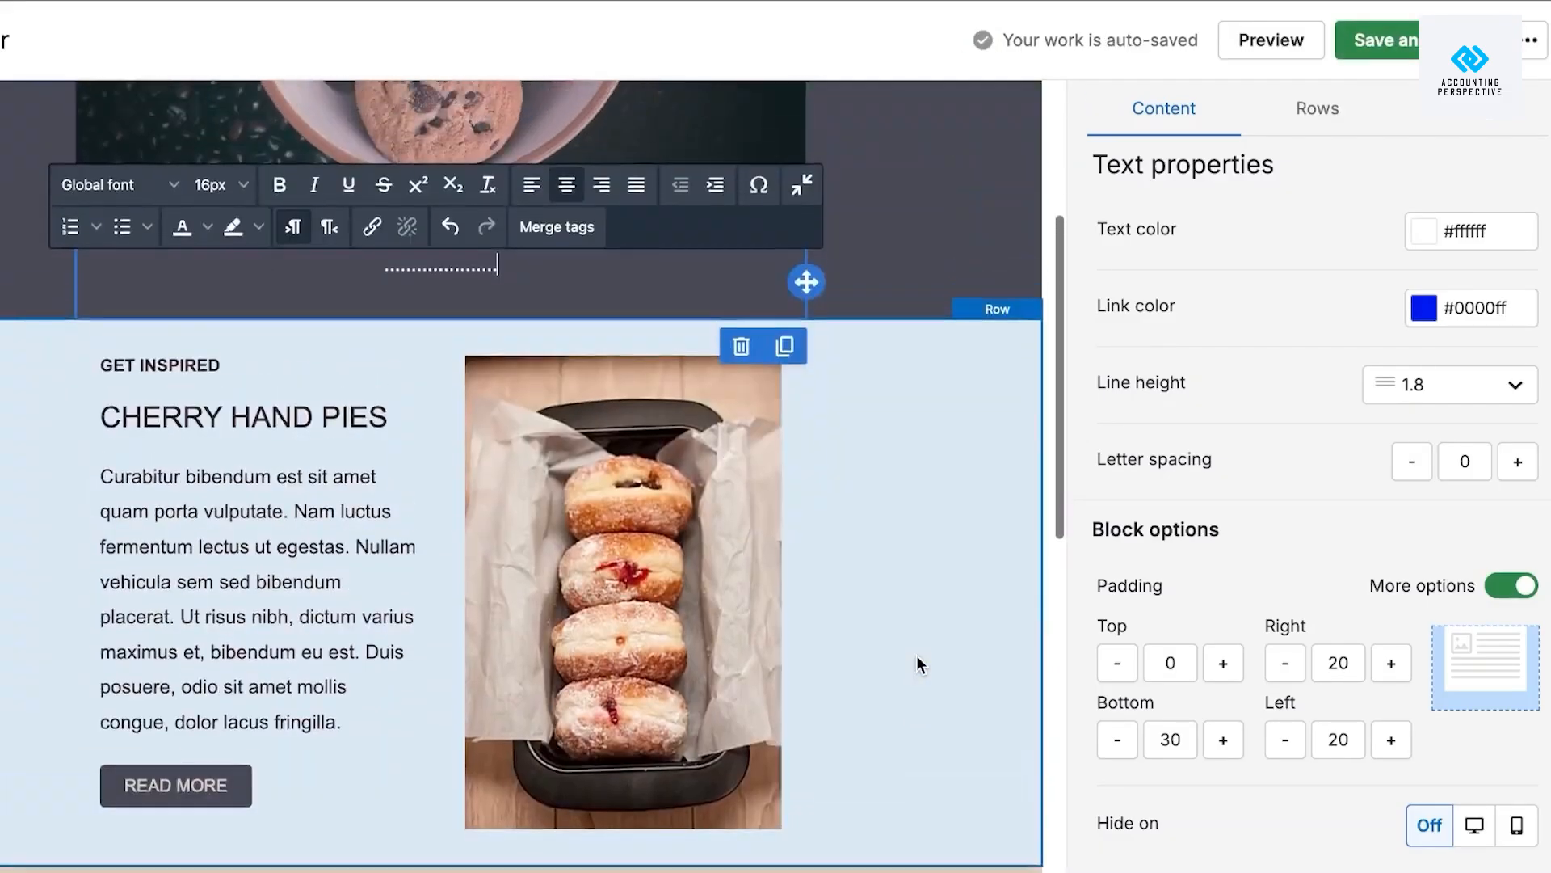
pyautogui.scroll(-8, 917, 658)
pyautogui.scroll(7, 917, 659)
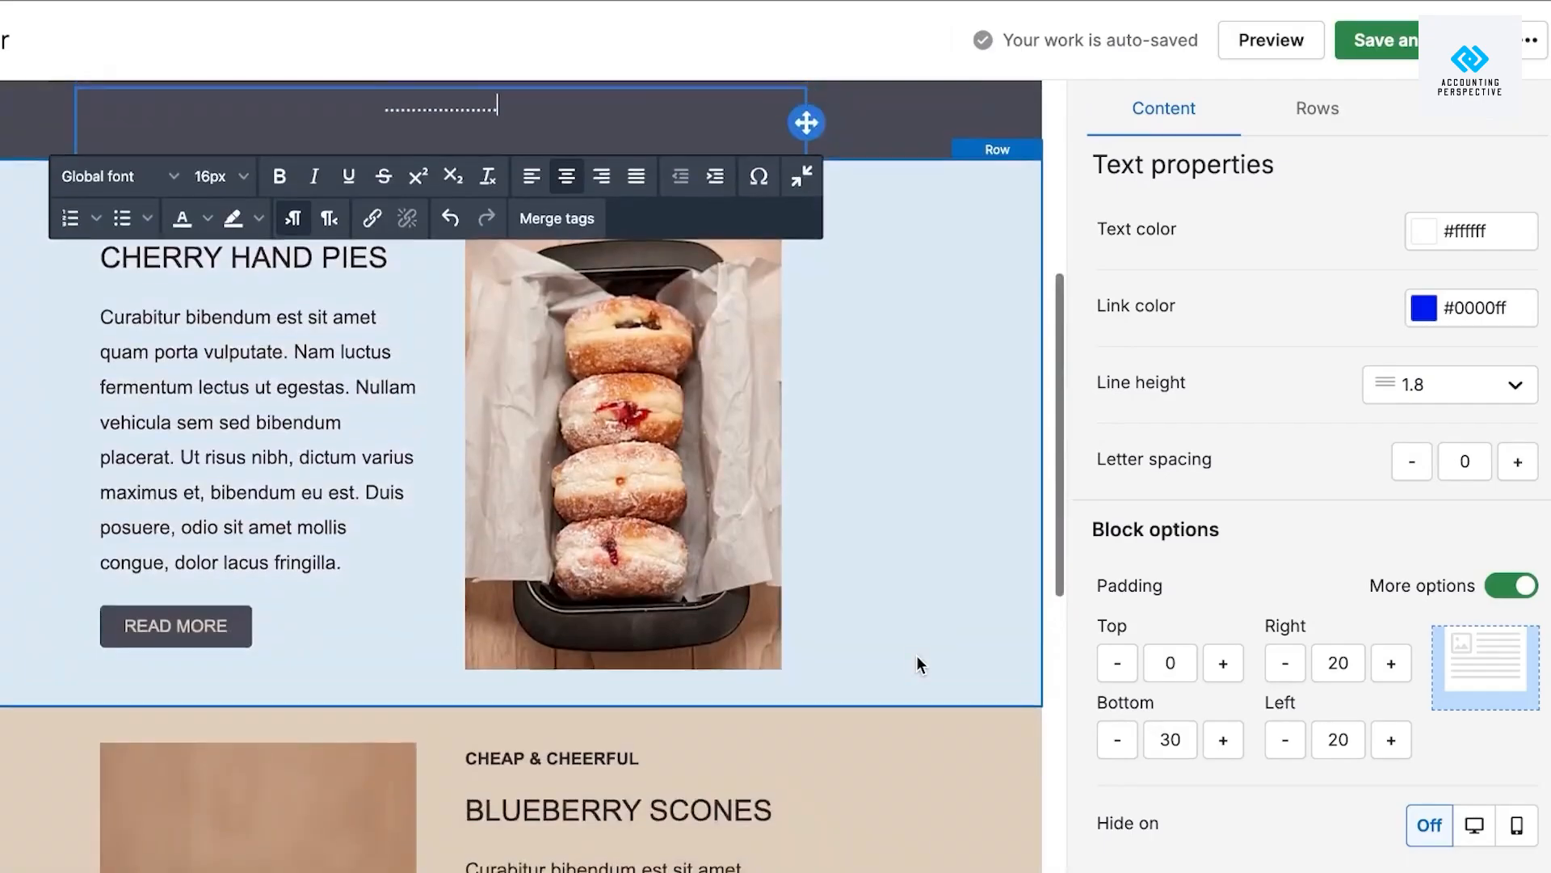
pyautogui.scroll(-2, 916, 656)
pyautogui.scroll(2, 911, 644)
pyautogui.click(890, 505)
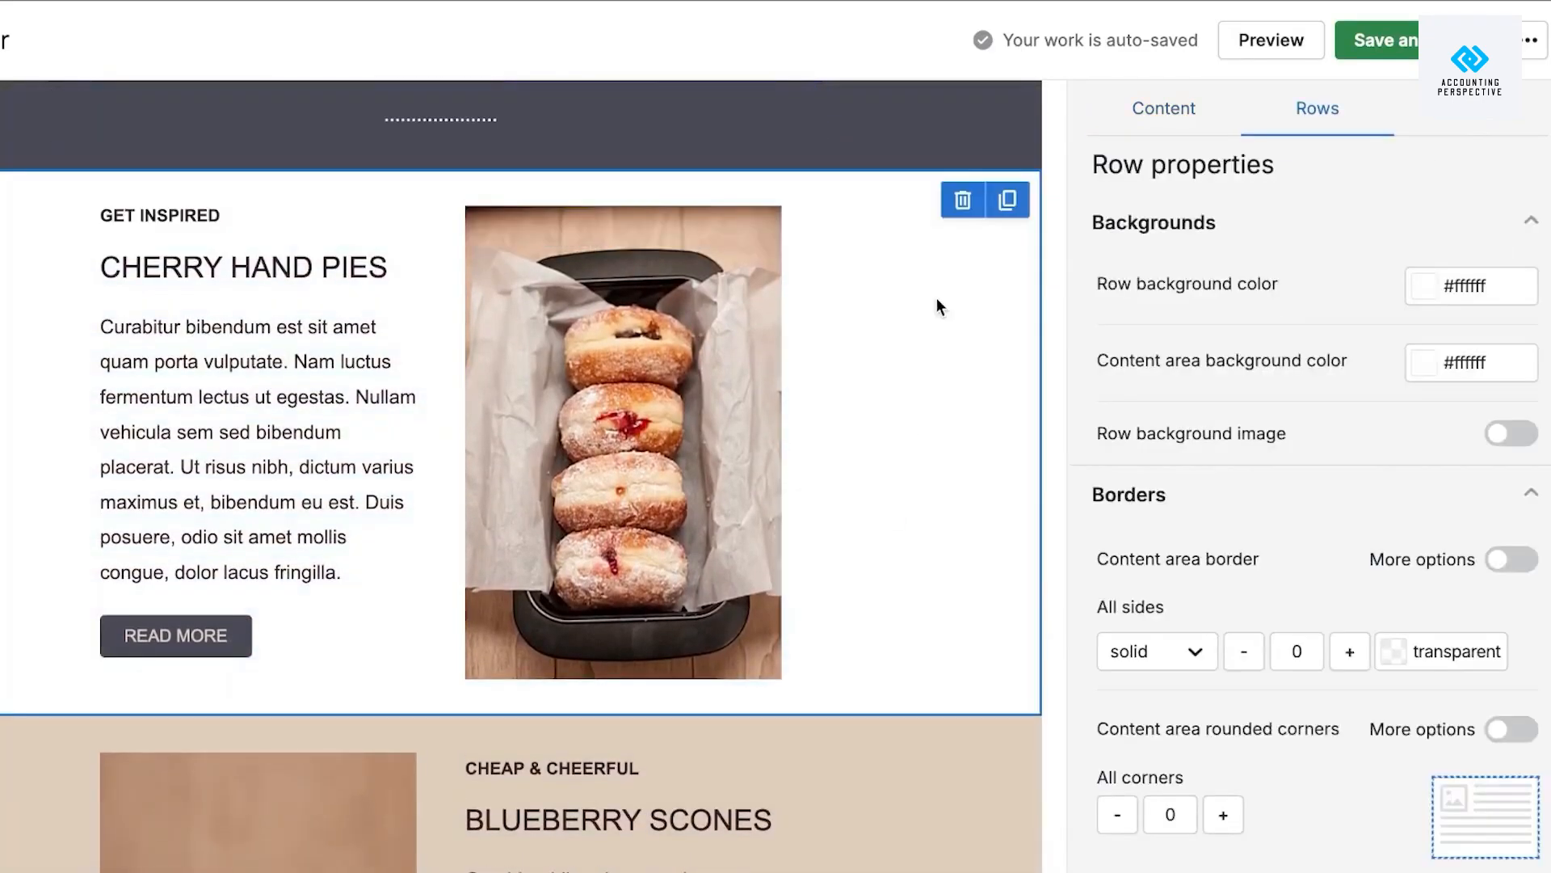
pyautogui.click(963, 201)
# Delete the row holding the three recipes.
pyautogui.scroll(2, 653, 577)
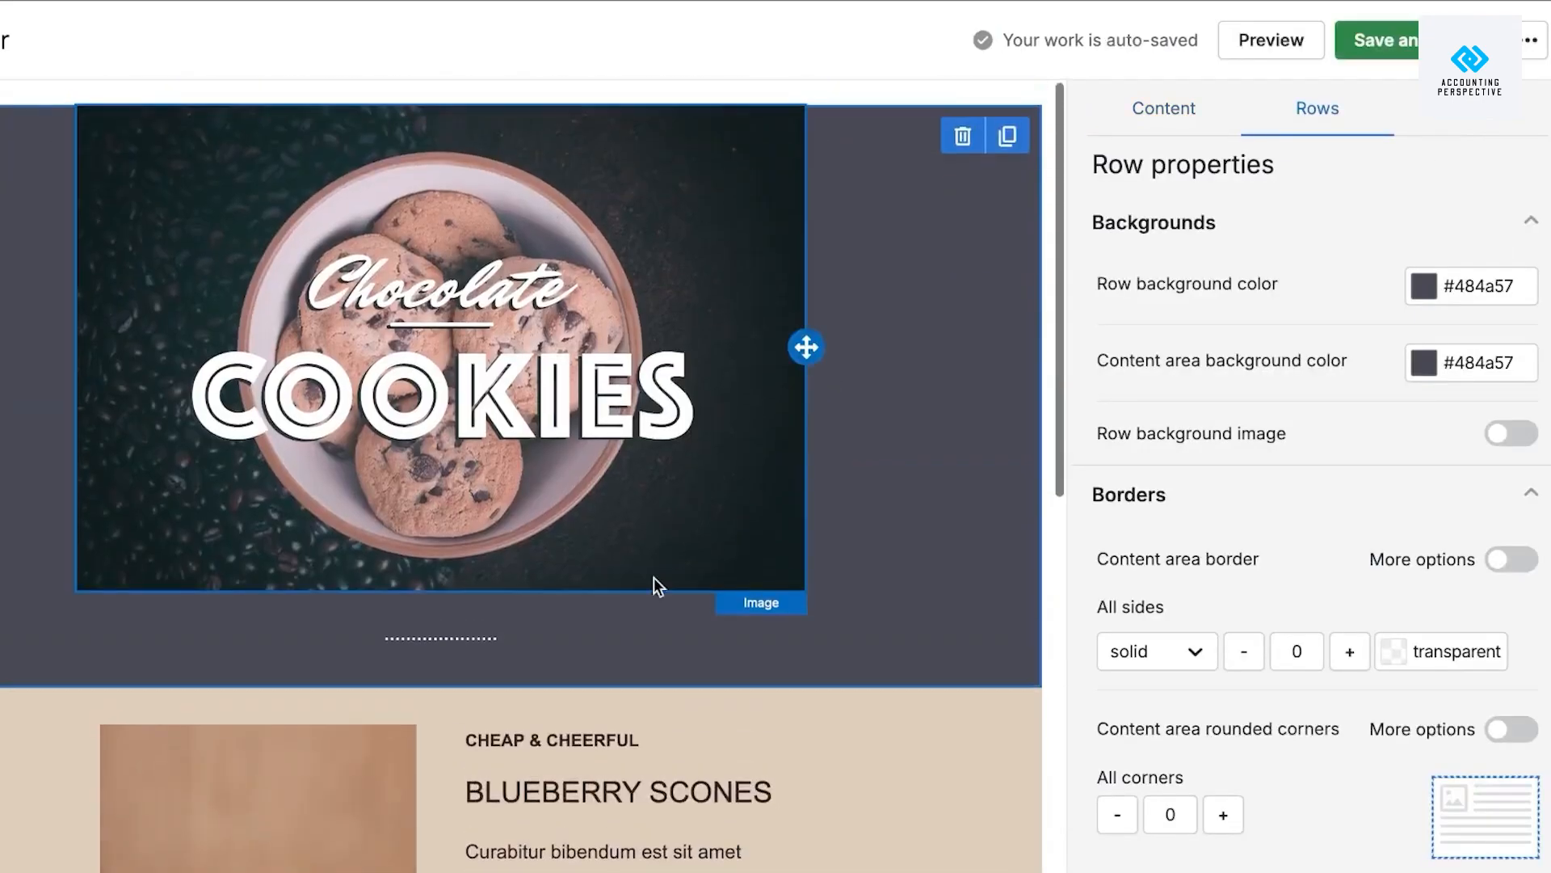
pyautogui.scroll(-4, 643, 598)
pyautogui.scroll(-3, 643, 598)
pyautogui.scroll(2, 643, 598)
pyautogui.scroll(-7, 643, 598)
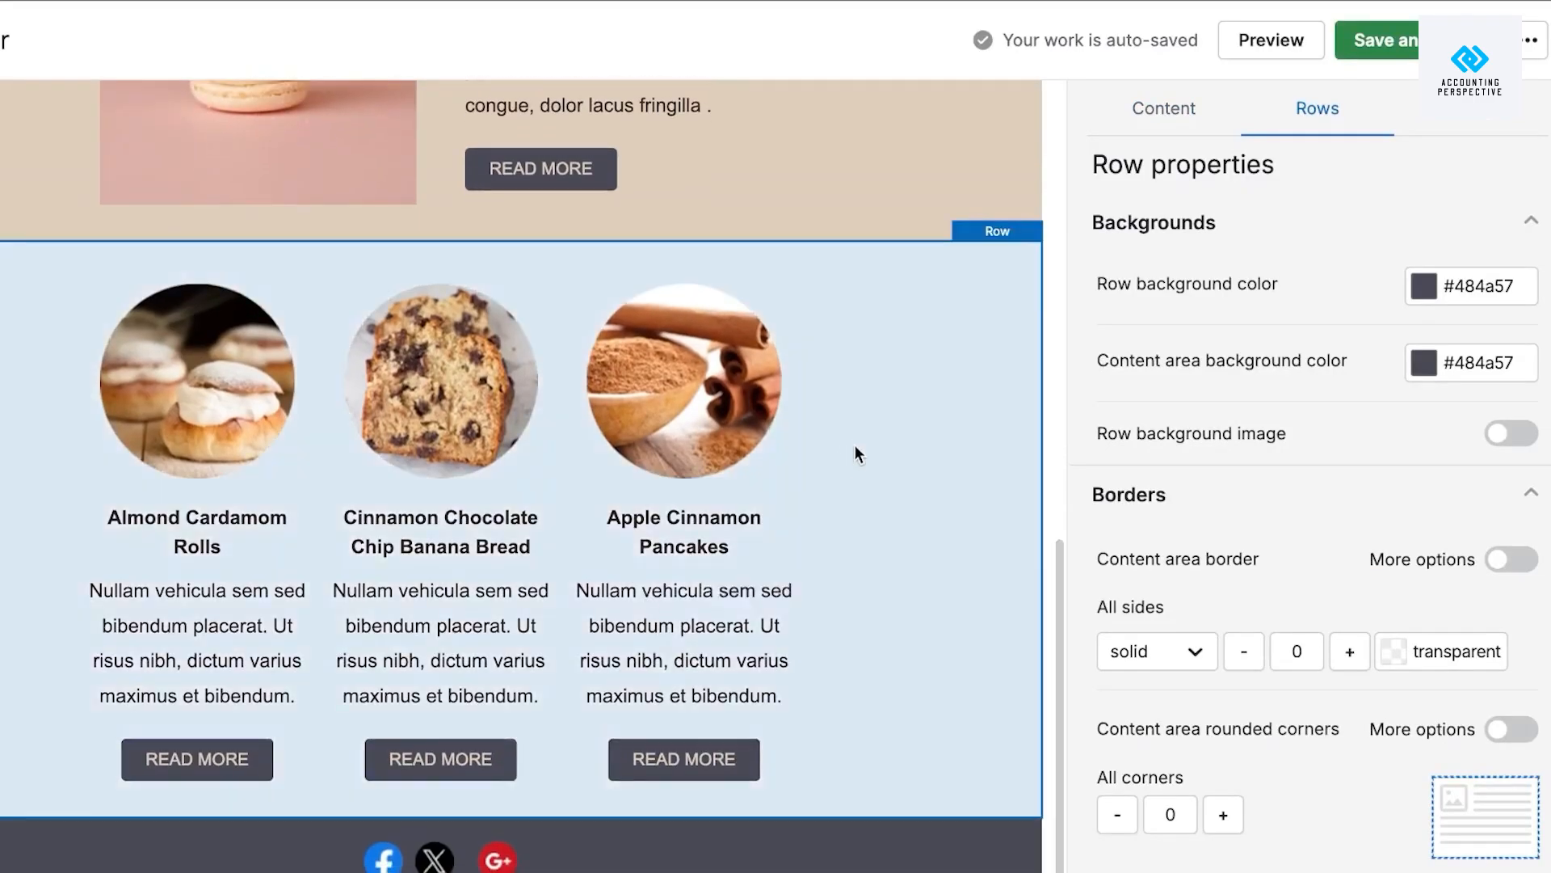
pyautogui.click(855, 446)
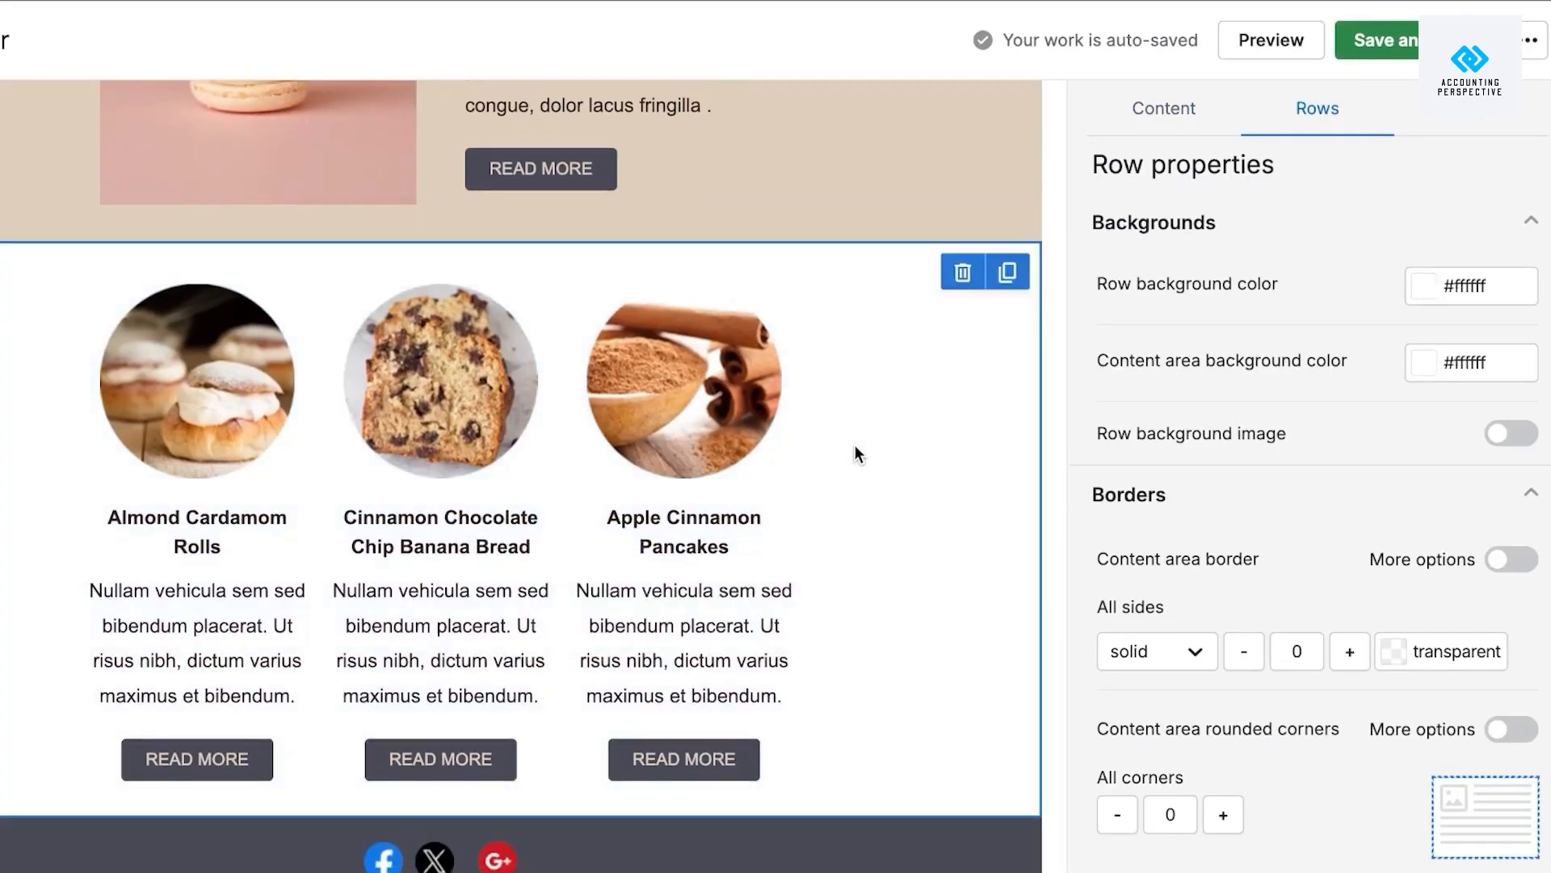
pyautogui.click(964, 275)
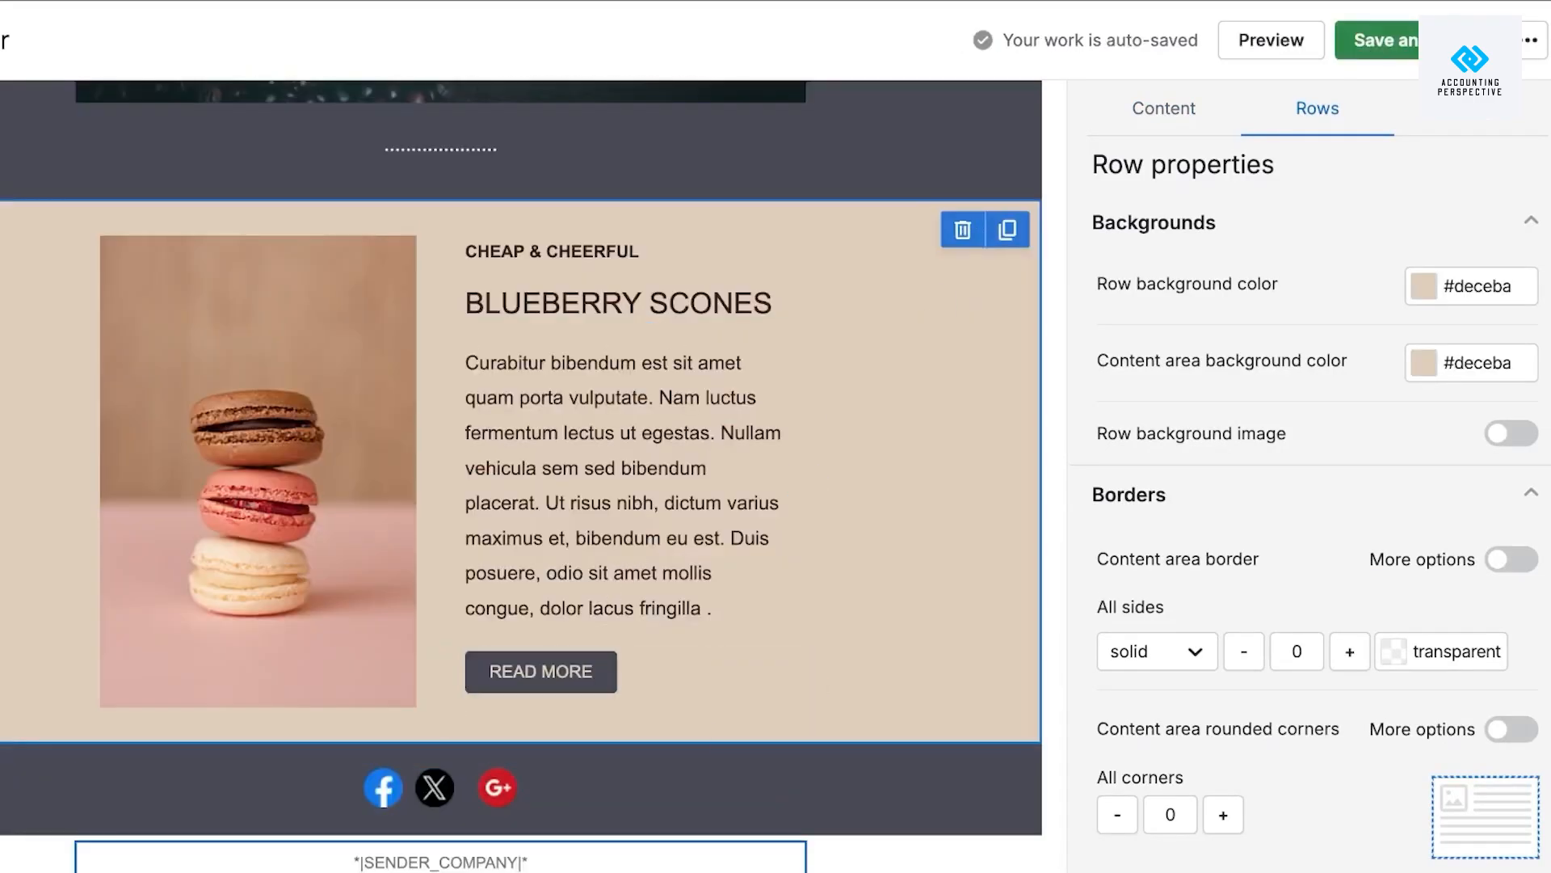
pyautogui.scroll(5, 578, 623)
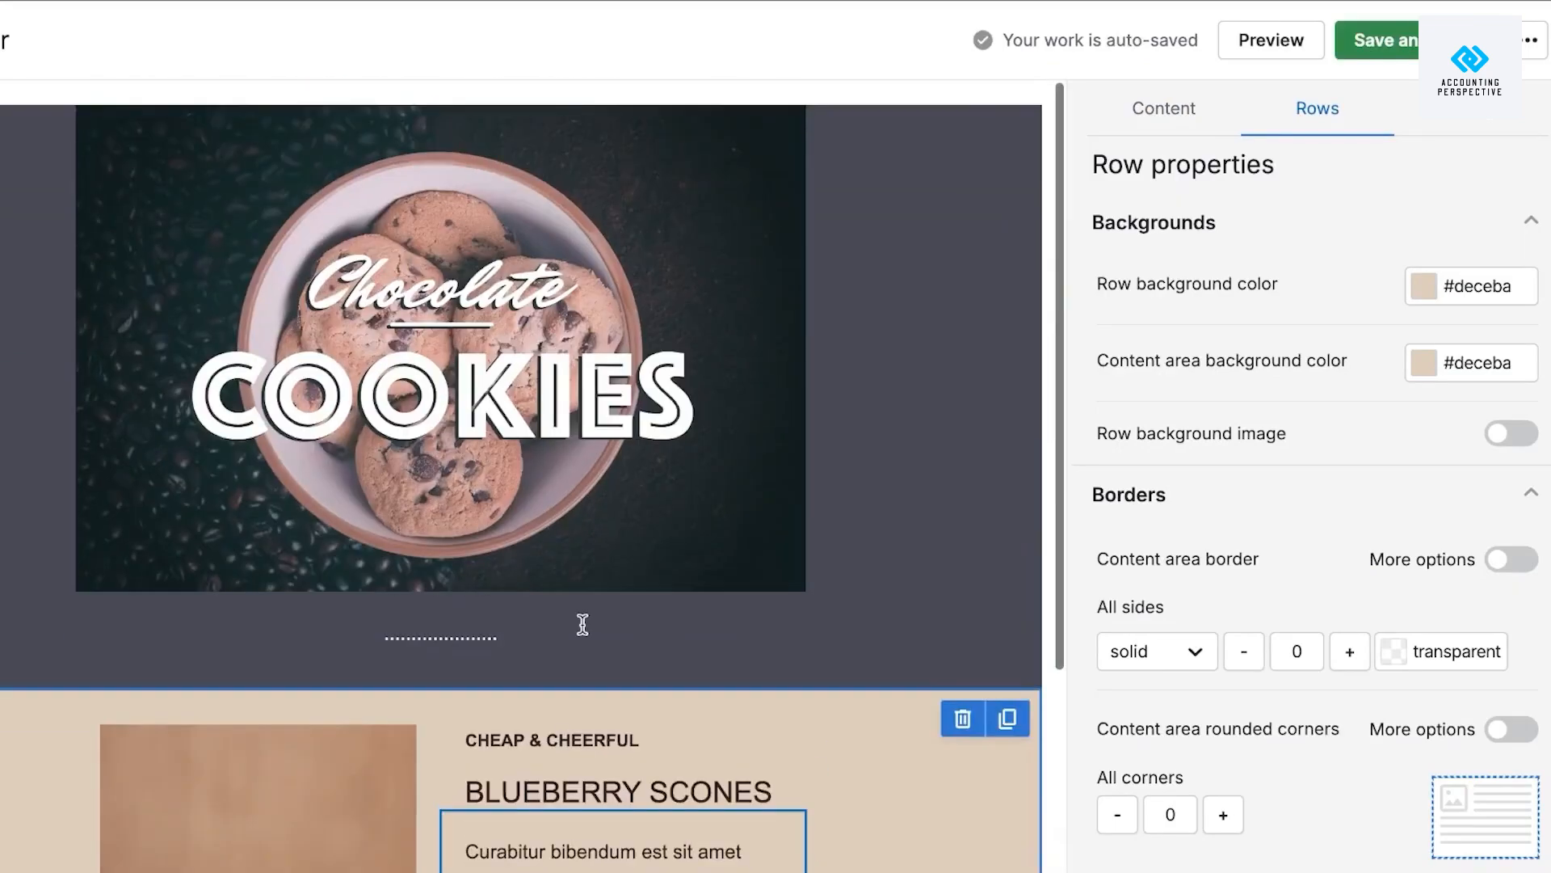
pyautogui.scroll(-4, 582, 623)
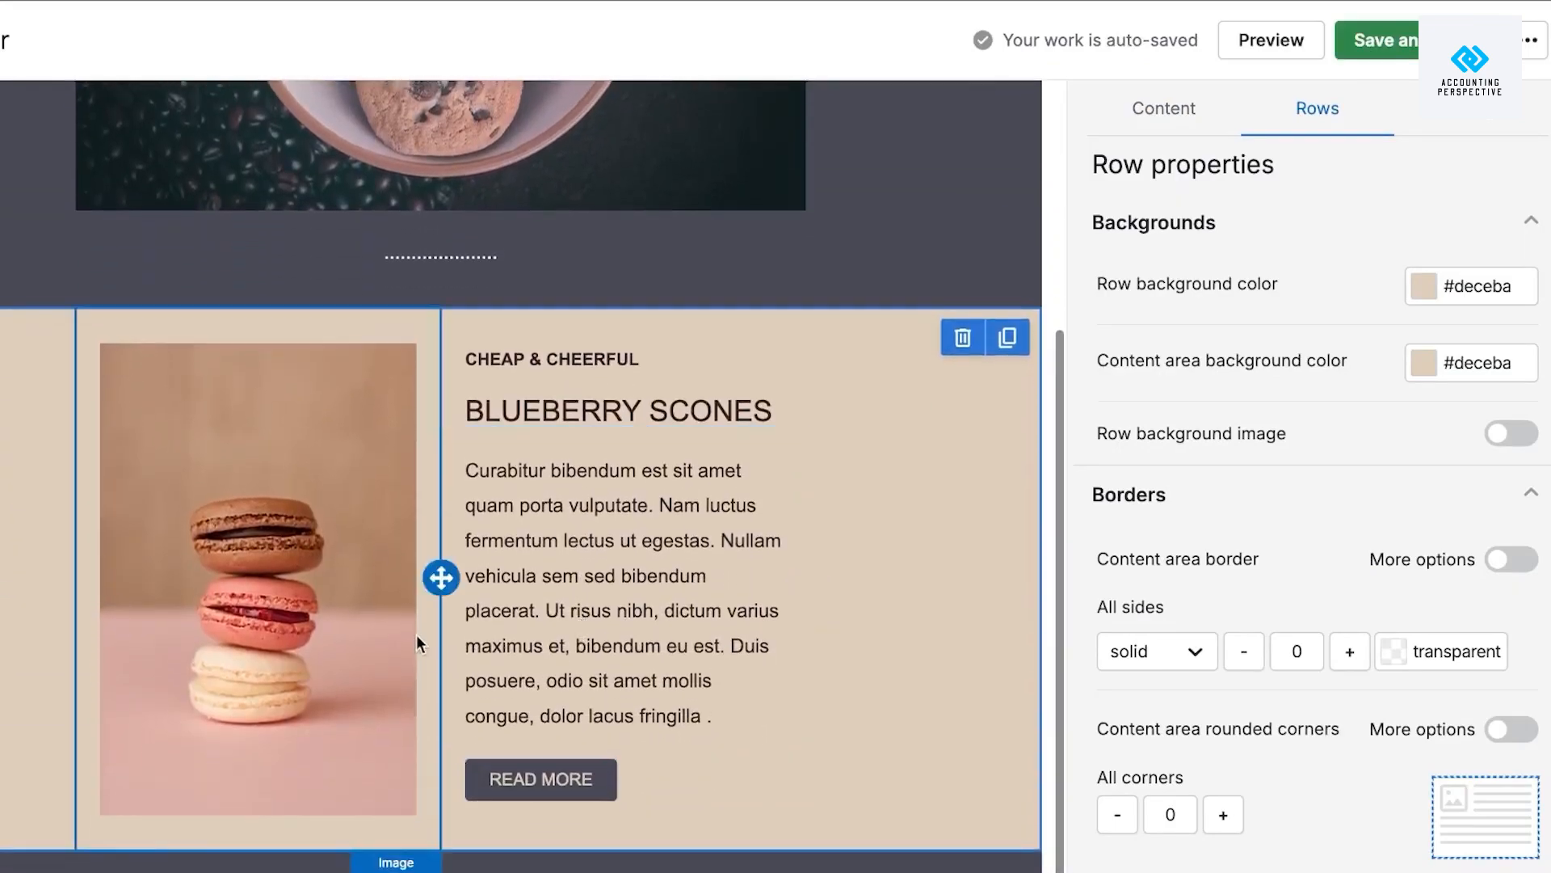
# Replace the BLUEBERRY SCONES heading text with NEW PRODUCT.
pyautogui.click(619, 556)
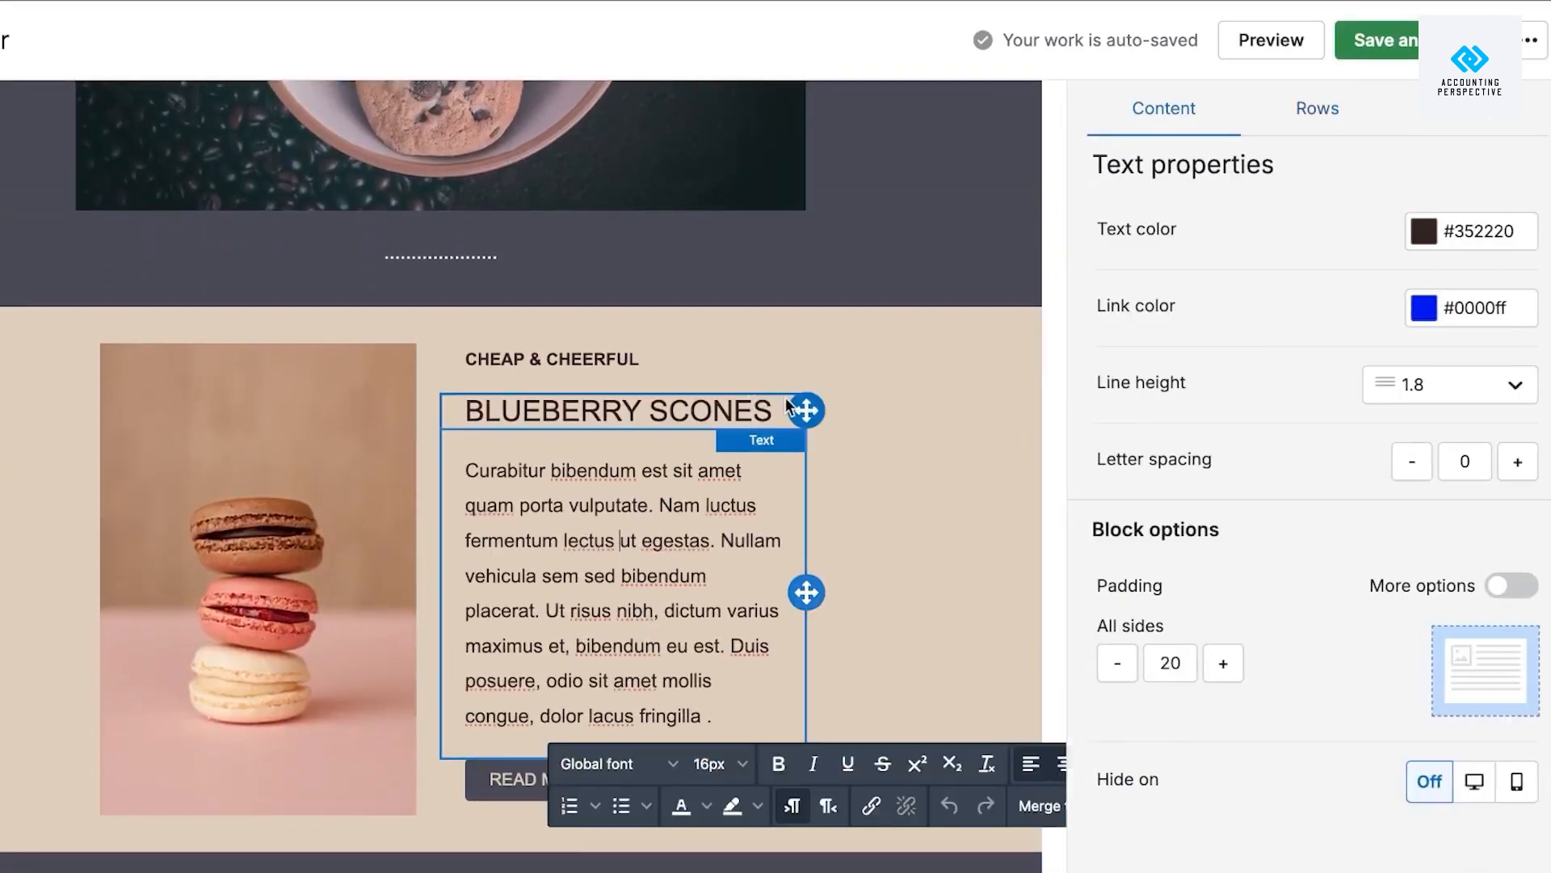
pyautogui.click(786, 398)
pyautogui.moveTo(774, 411); pyautogui.dragTo(465, 411)
pyautogui.press('BackSpace')
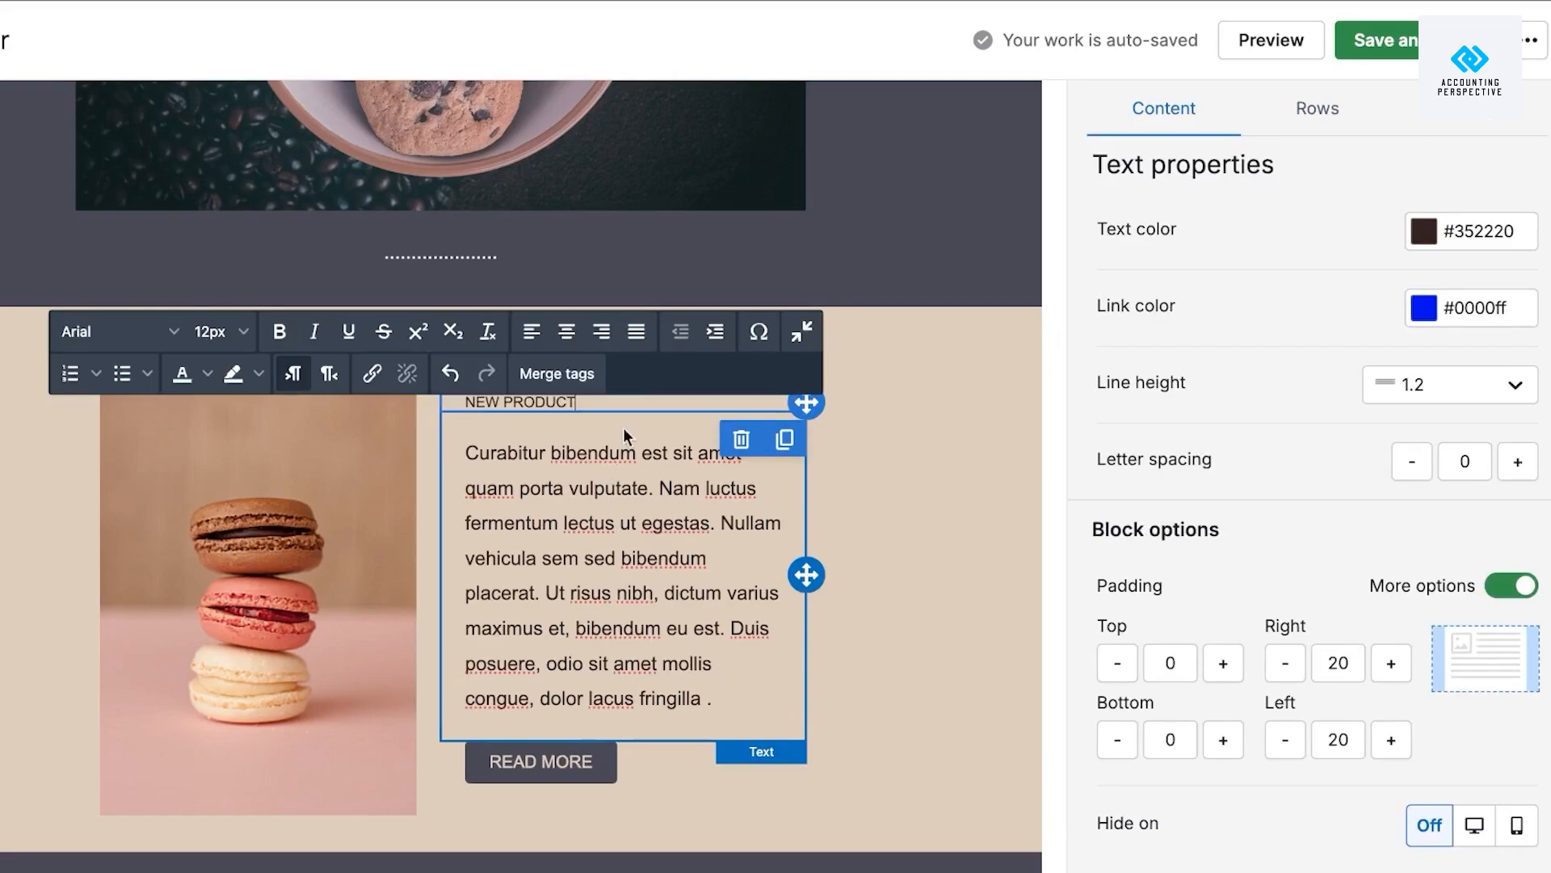
pyautogui.moveTo(581, 405); pyautogui.dragTo(568, 402)
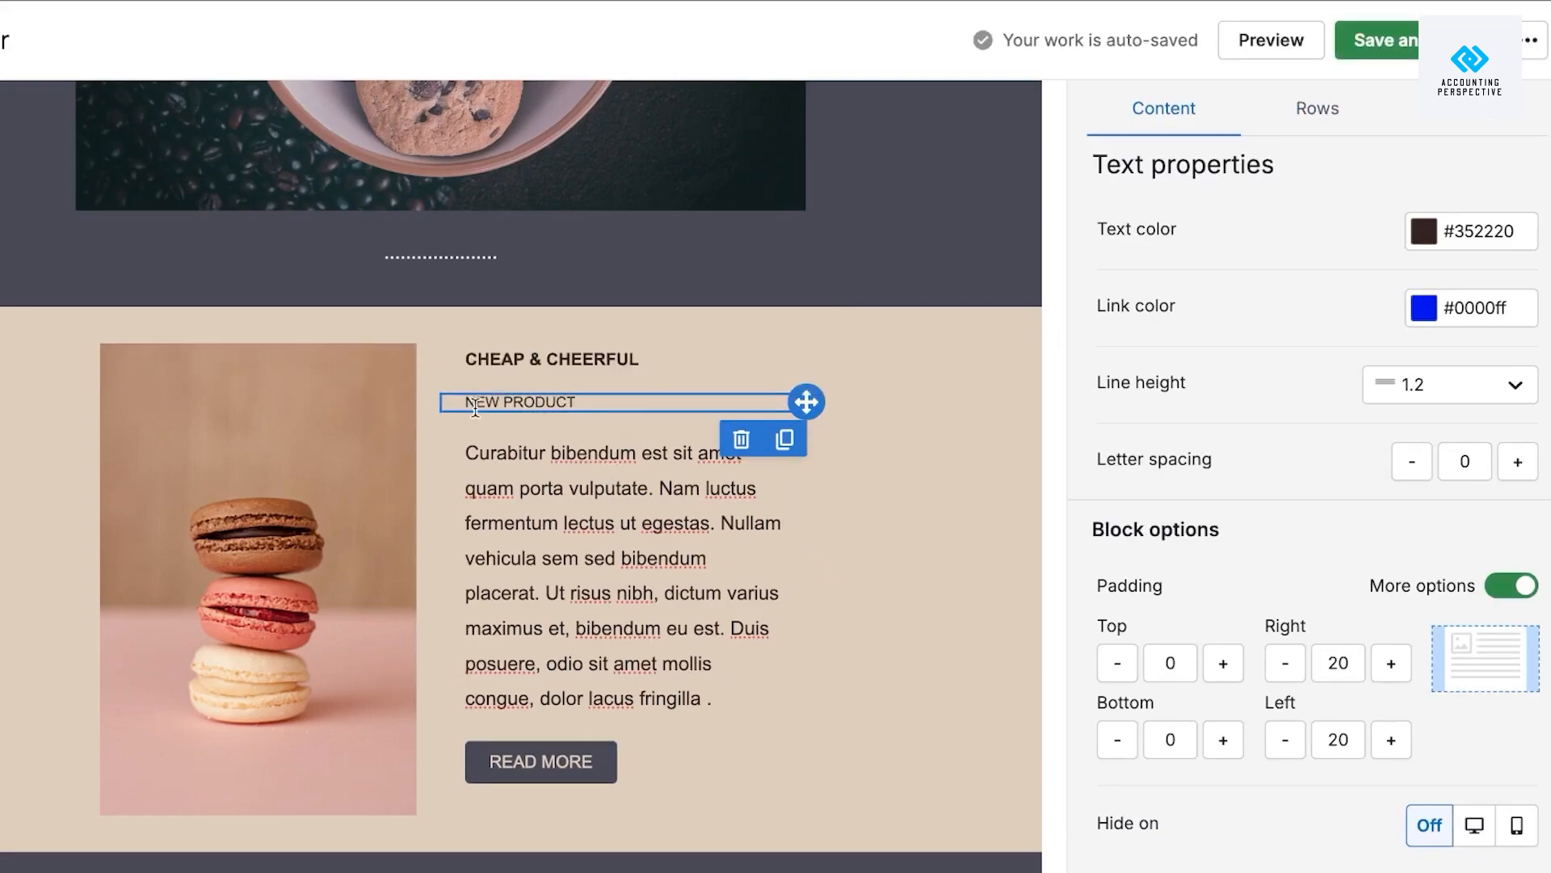
pyautogui.moveTo(475, 409); pyautogui.dragTo(452, 406)
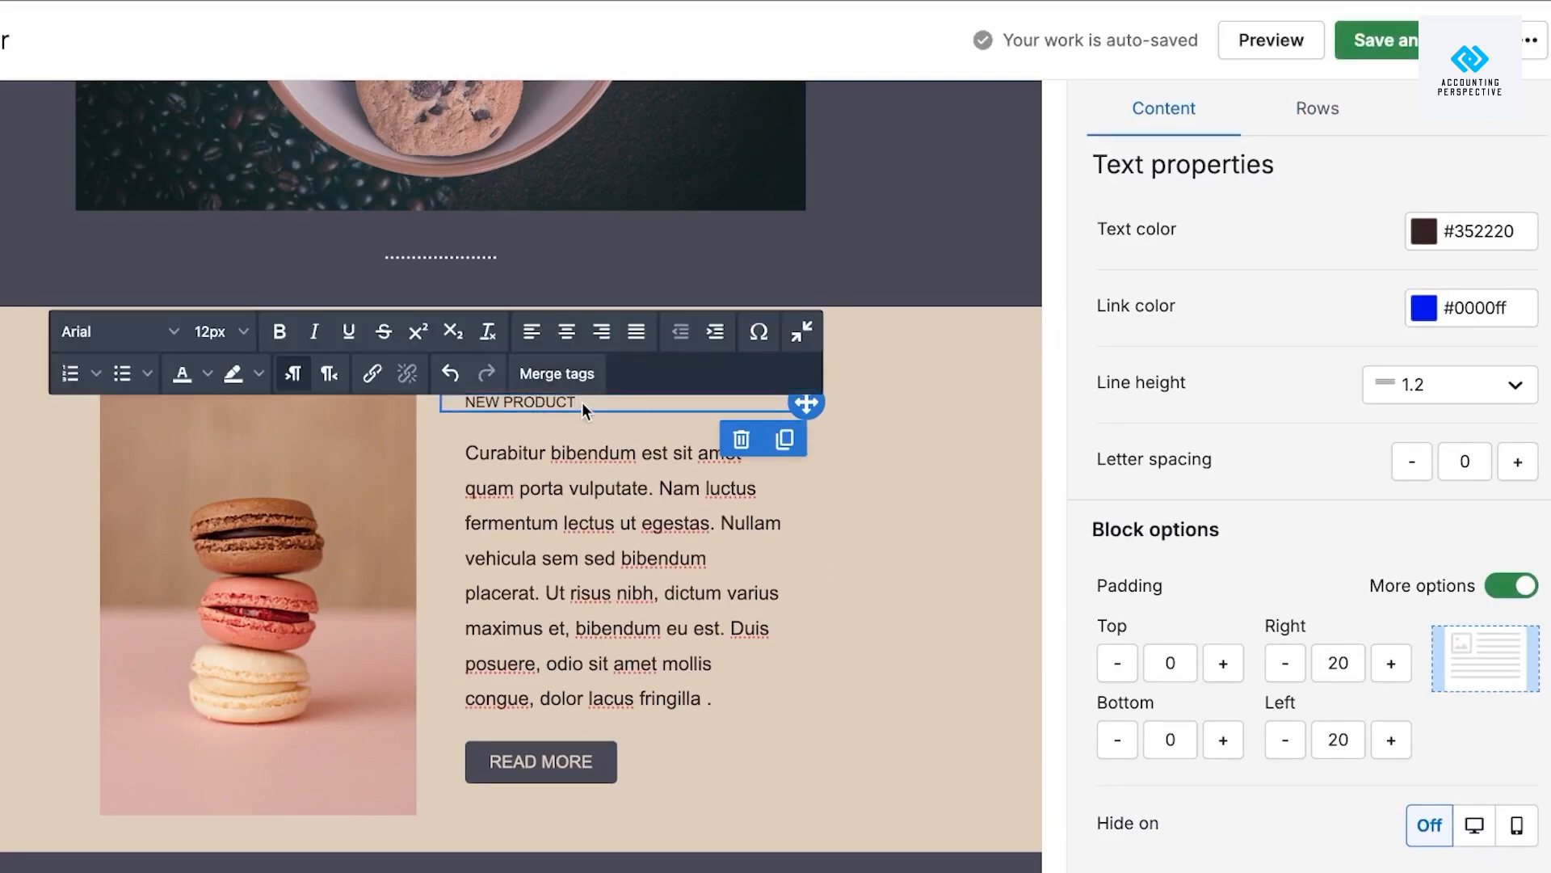
pyautogui.click(580, 401)
pyautogui.click(442, 404)
# Make the NEW PRODUCT heading bold at 17px.
pyautogui.click(279, 332)
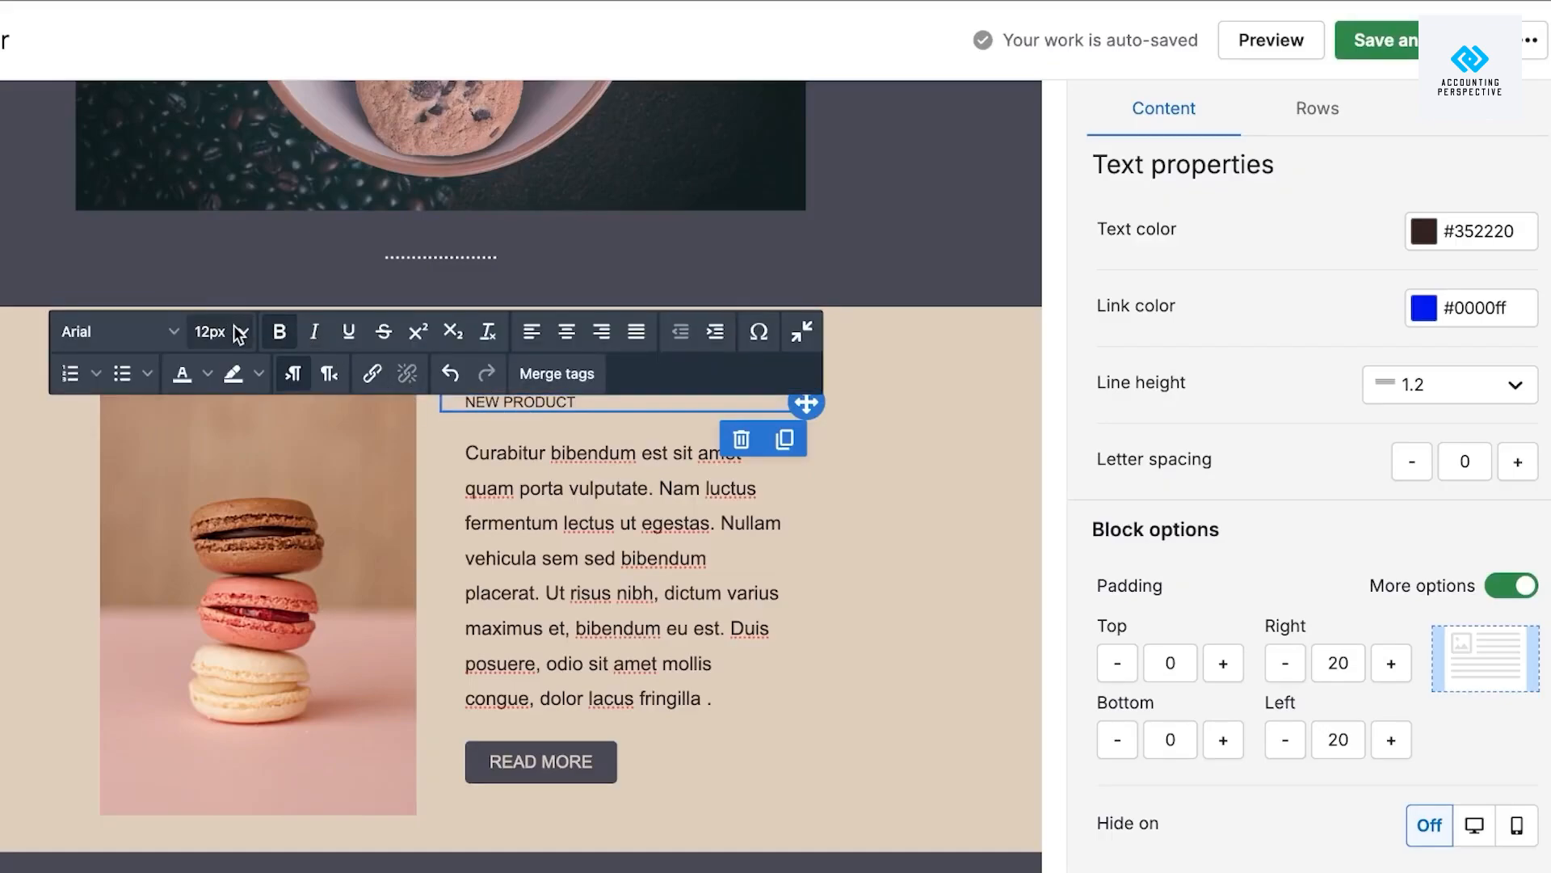
pyautogui.click(231, 333)
pyautogui.click(204, 686)
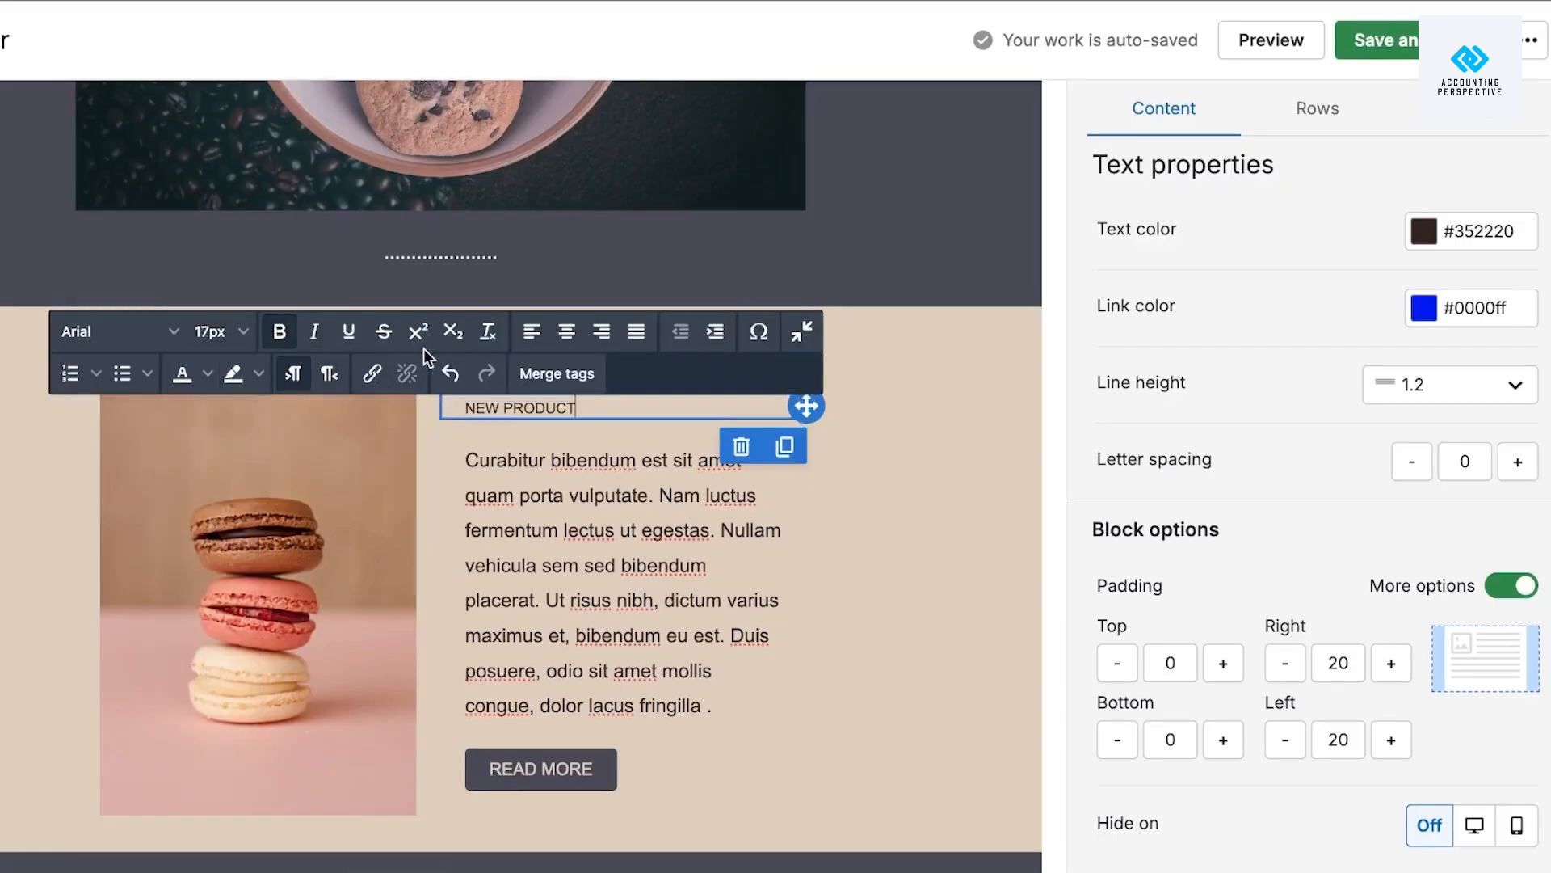
pyautogui.click(874, 737)
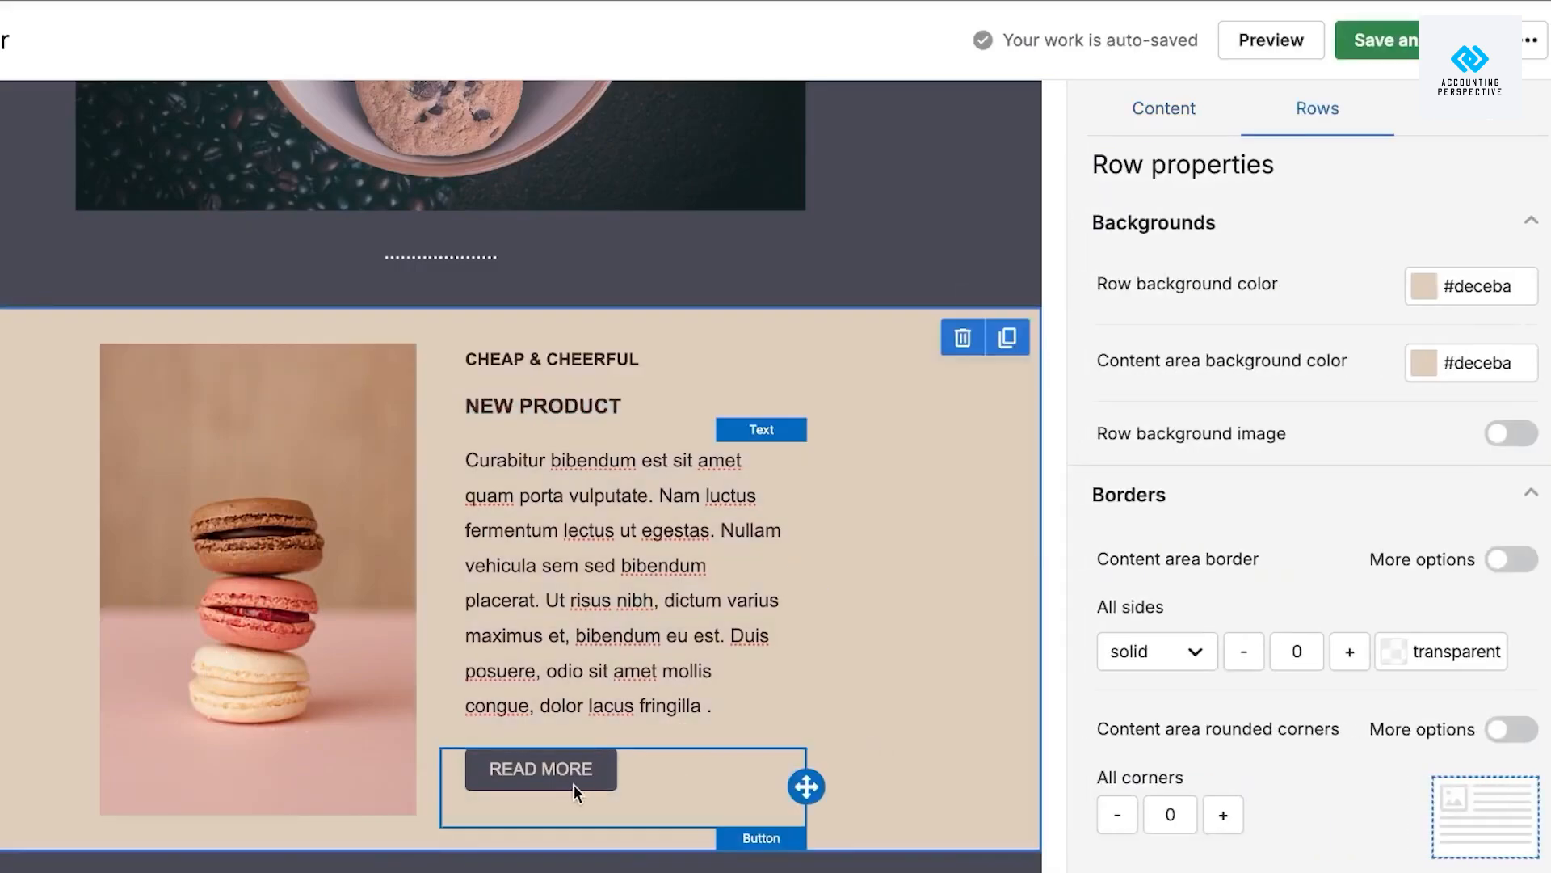
pyautogui.click(566, 770)
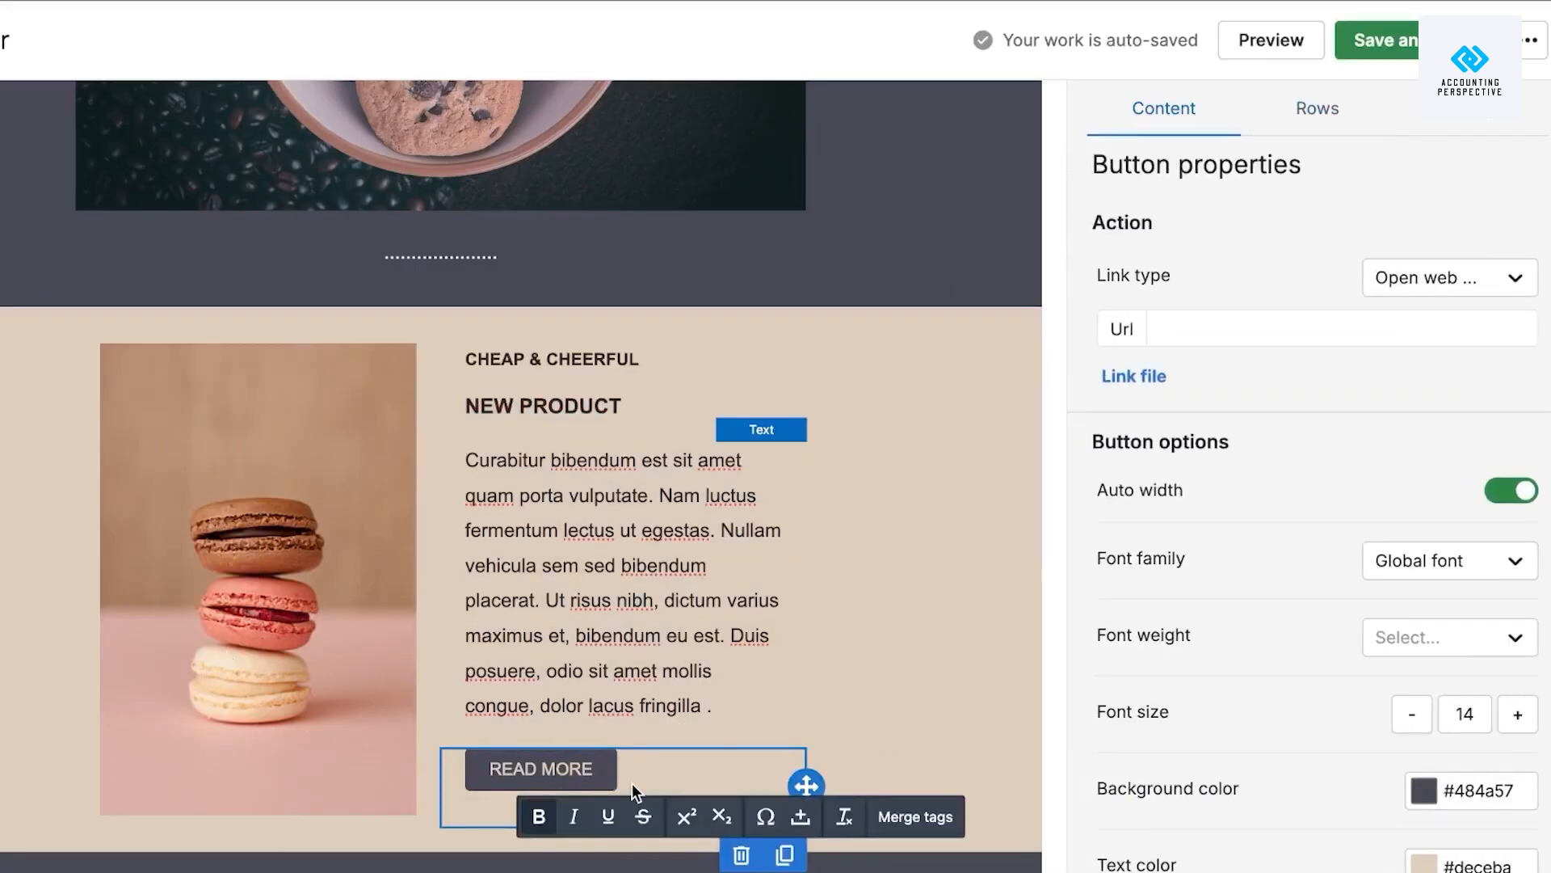
# Delete the old READ MORE button from the macaron section.
pyautogui.click(741, 856)
pyautogui.scroll(-1, 745, 868)
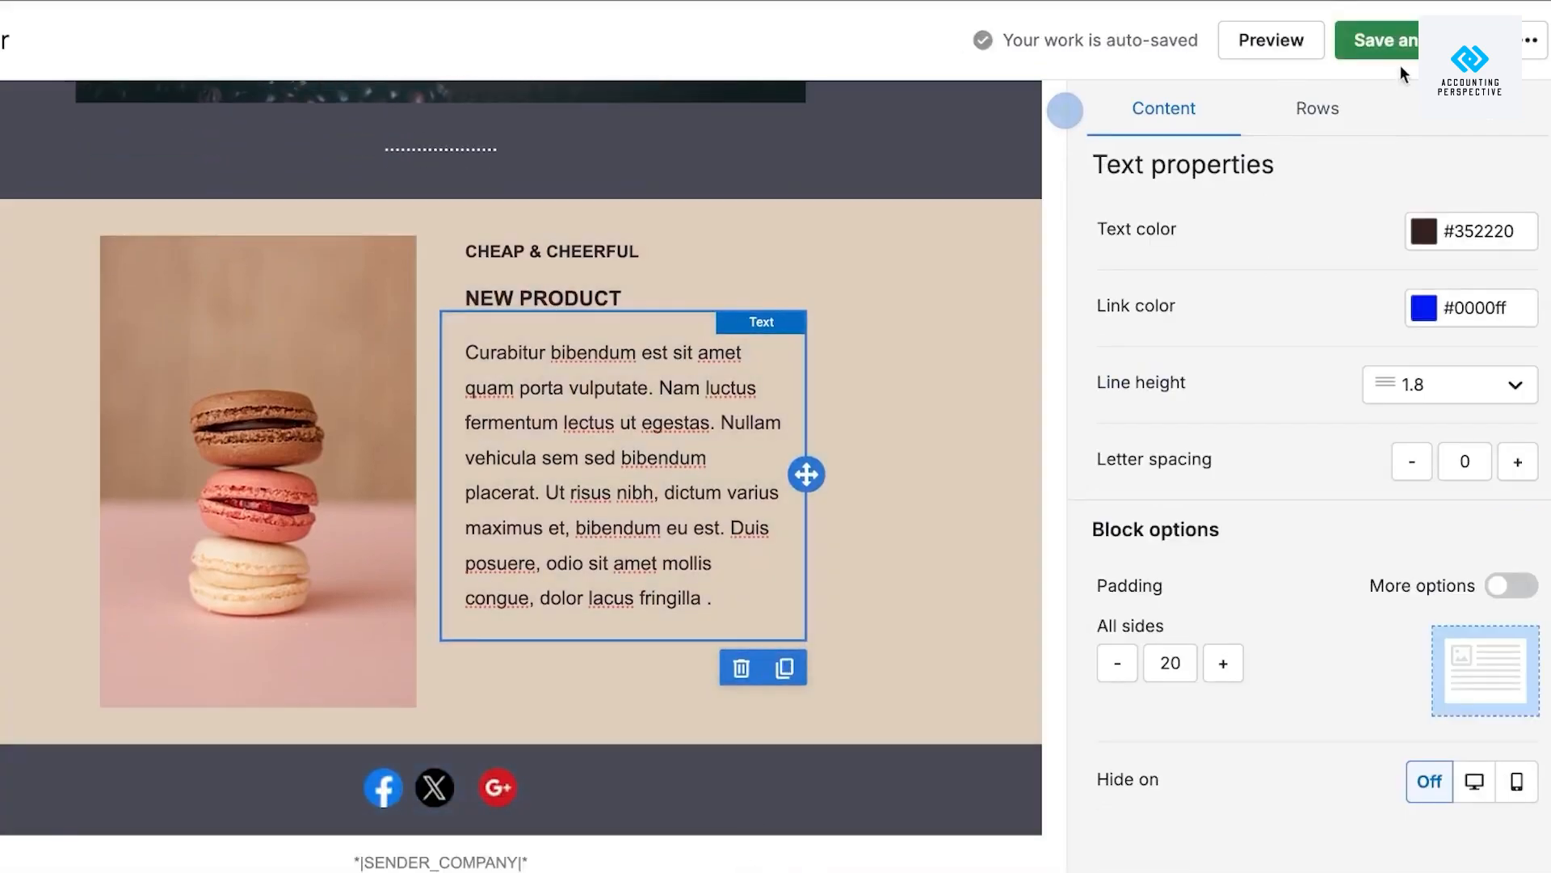
pyautogui.click(1065, 109)
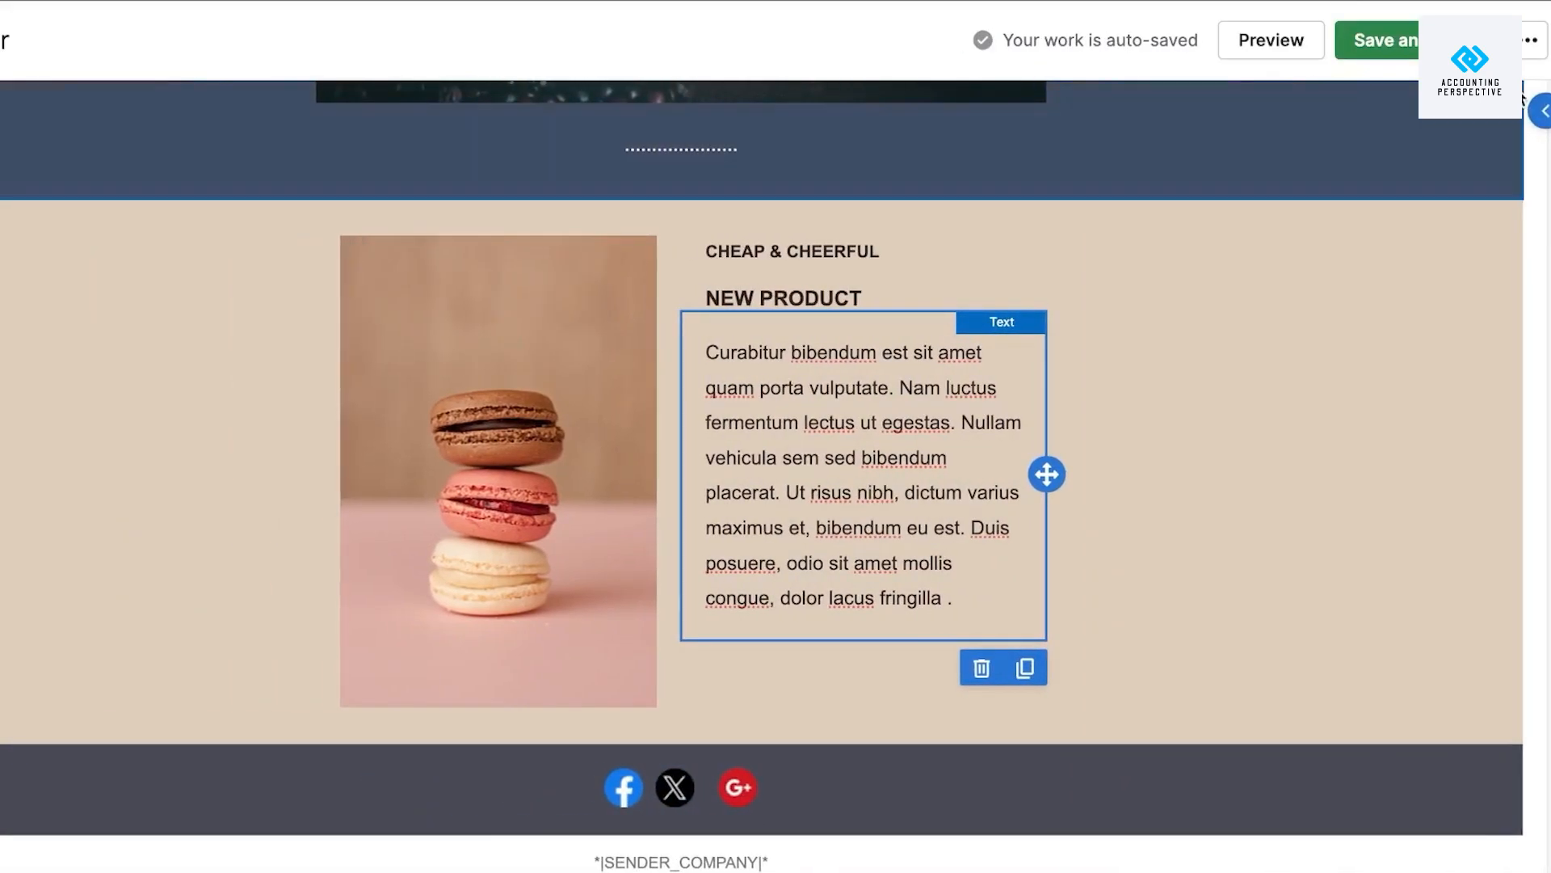
pyautogui.click(1540, 111)
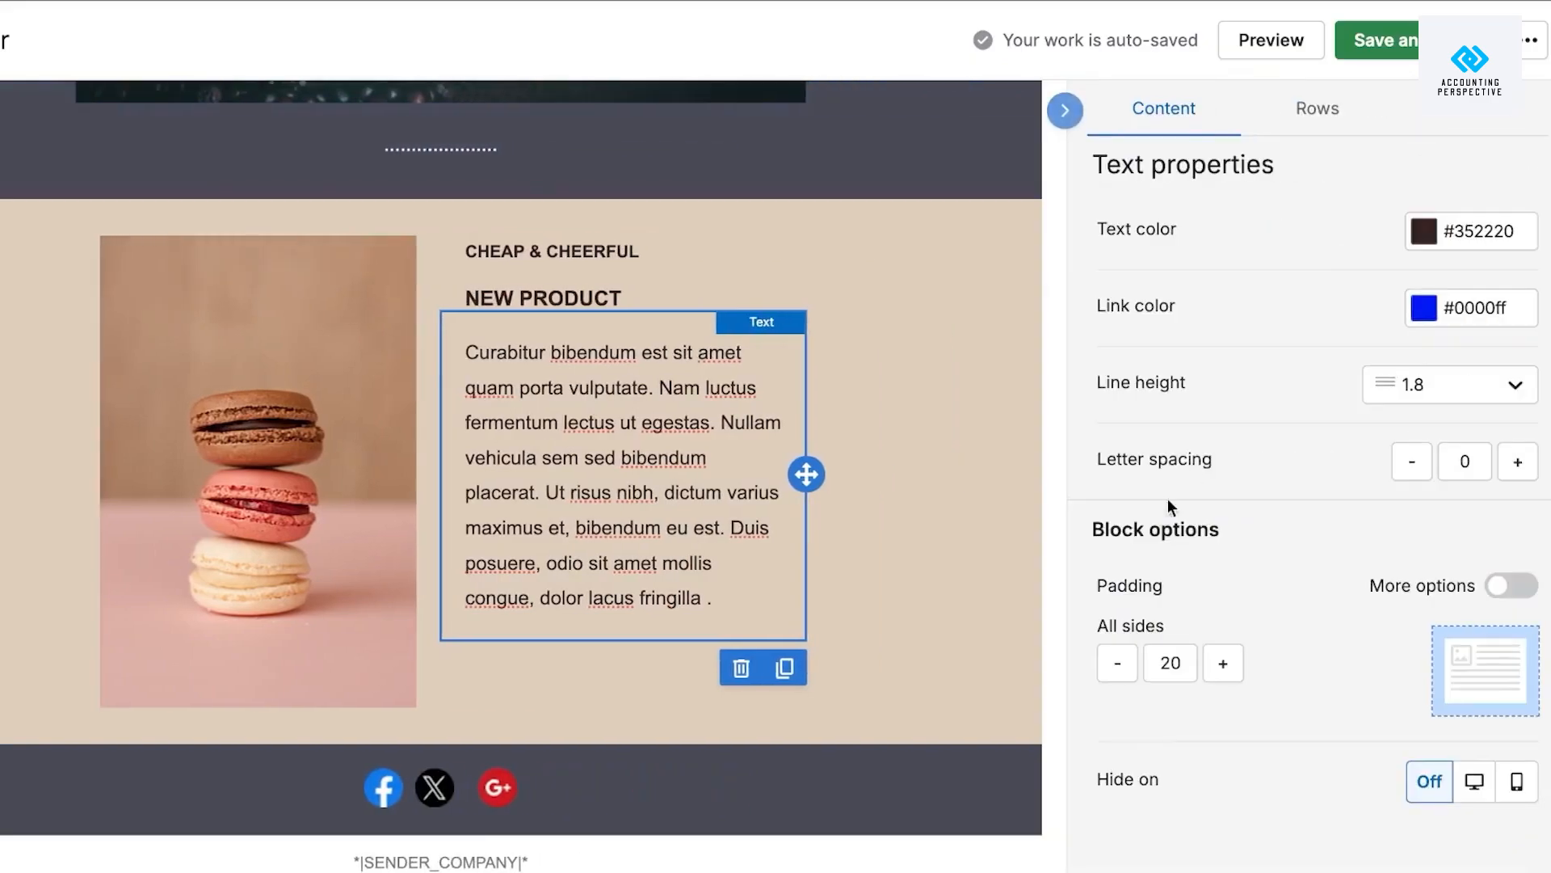
# Add a new button block beneath the macaron product text.
pyautogui.click(1010, 863)
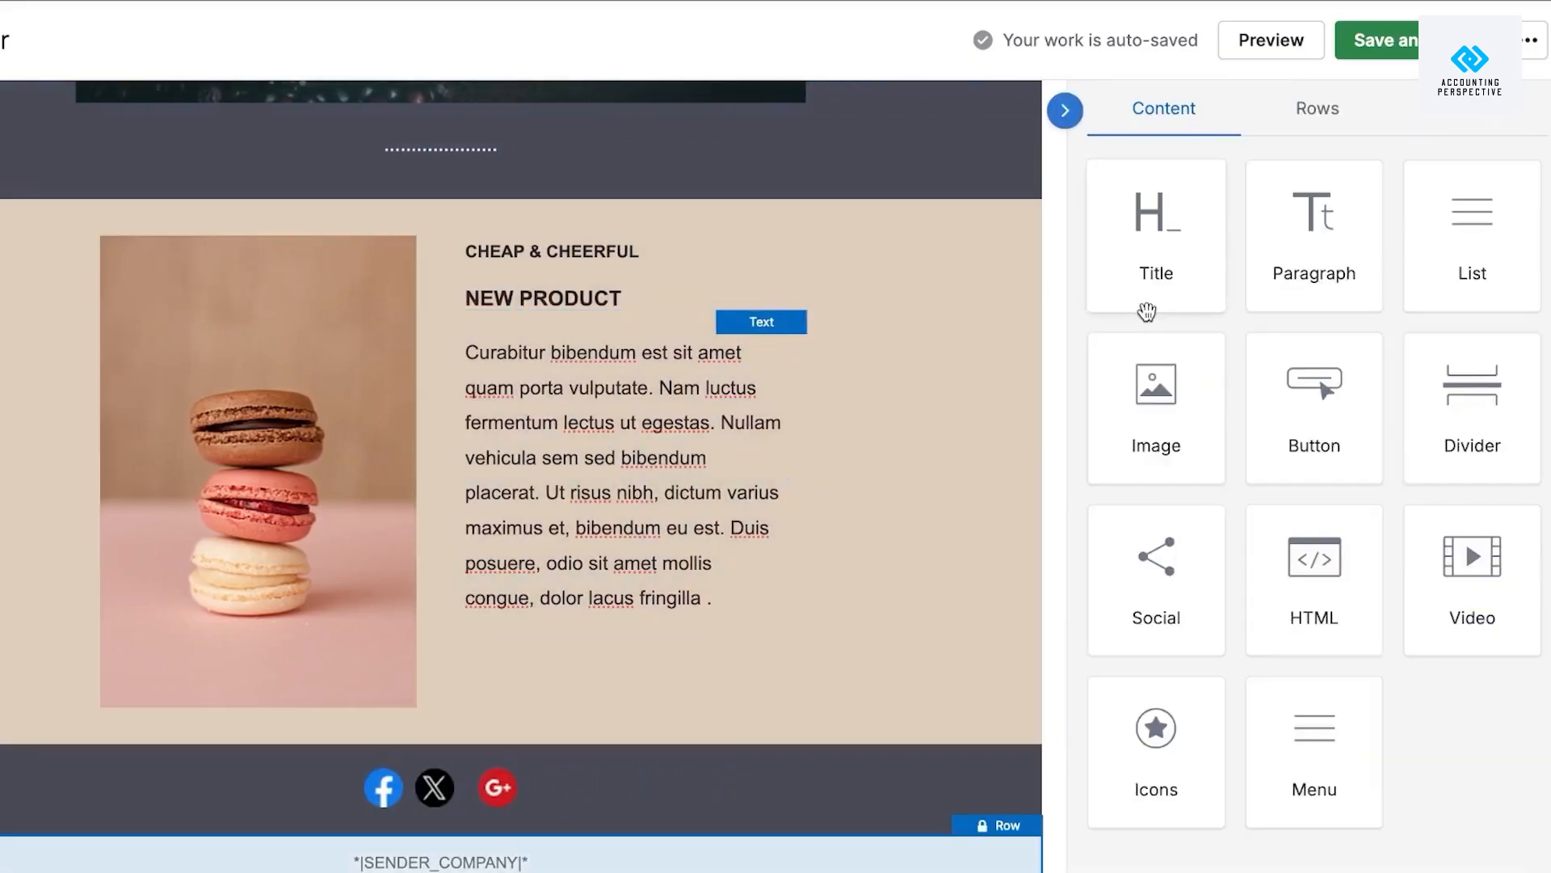
pyautogui.moveTo(1329, 423); pyautogui.dragTo(549, 585)
pyautogui.click(637, 674)
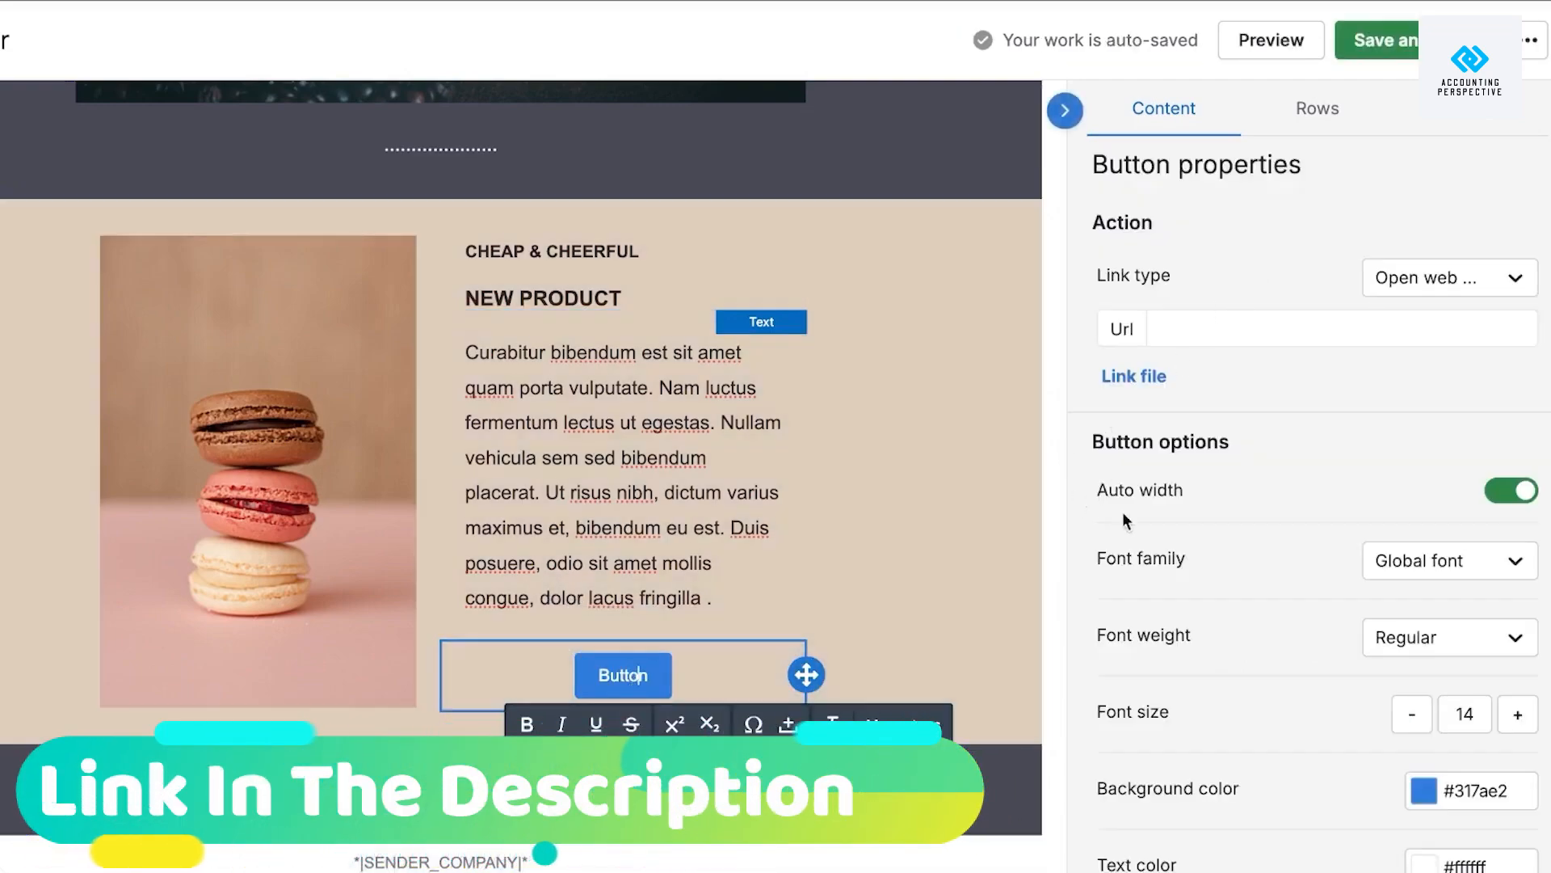
pyautogui.scroll(-3, 1267, 477)
pyautogui.scroll(3, 1267, 478)
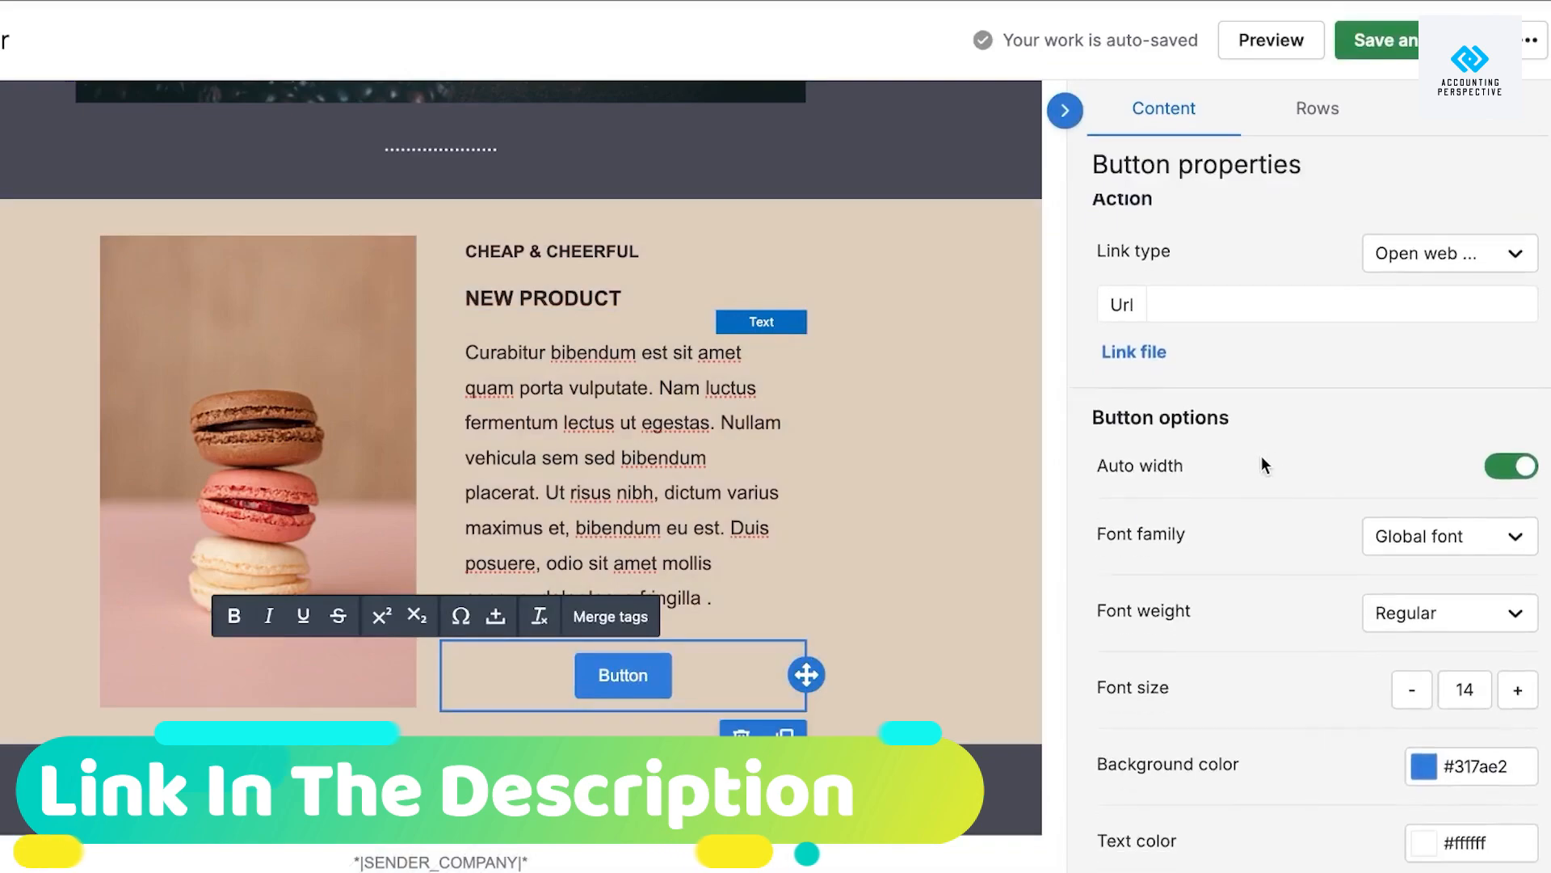
pyautogui.scroll(-2, 1273, 339)
pyautogui.scroll(2, 1274, 321)
# Replace the new button's 'Button' label with SUBSCRIBE.
pyautogui.click(1259, 325)
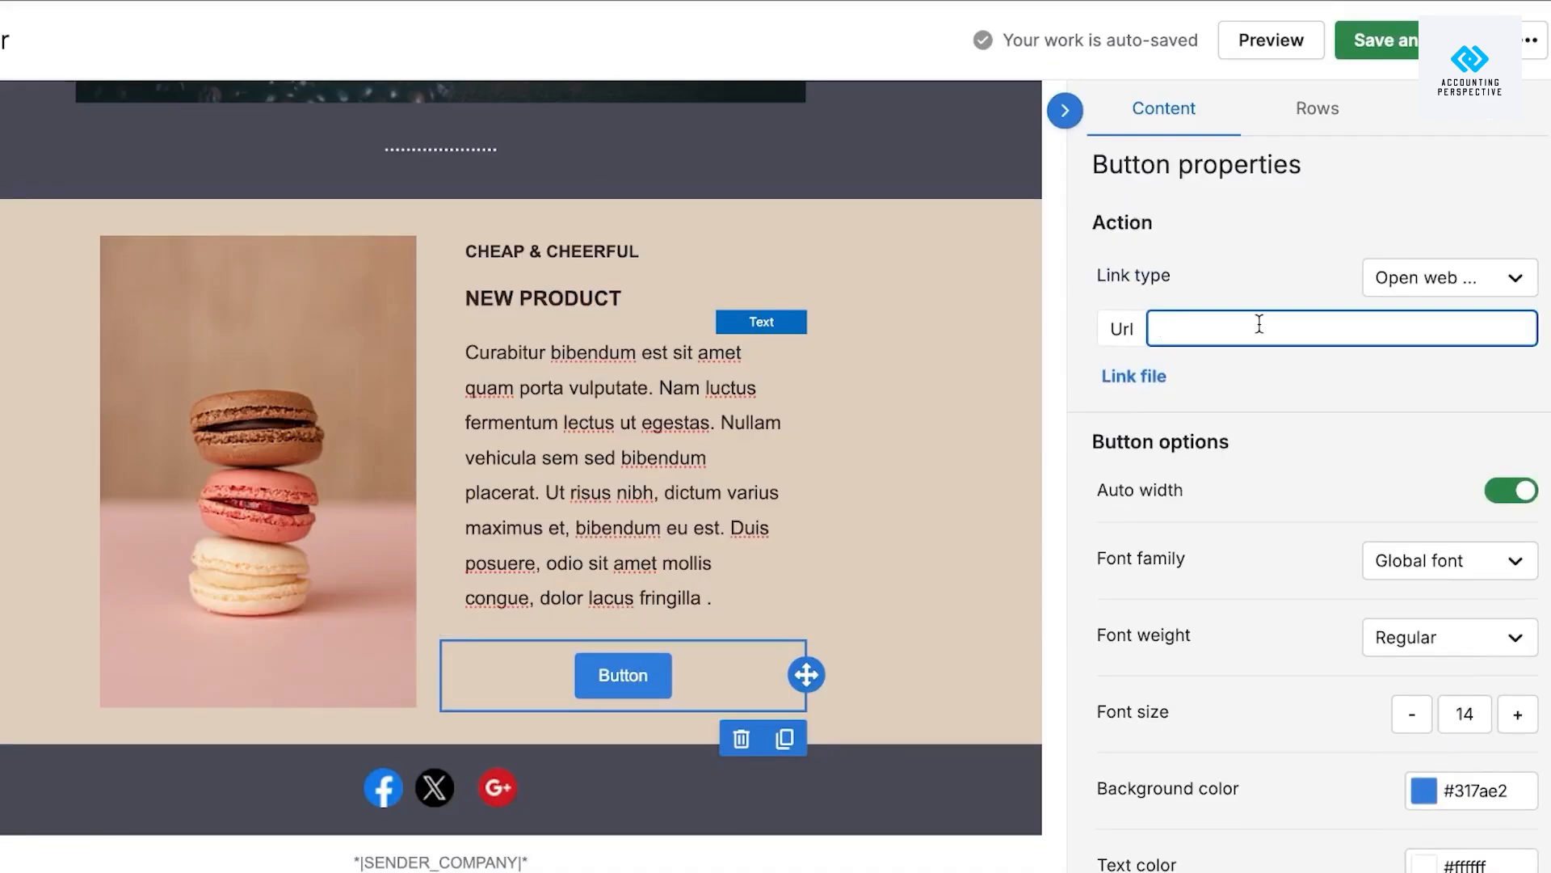
pyautogui.scroll(-5, 1238, 524)
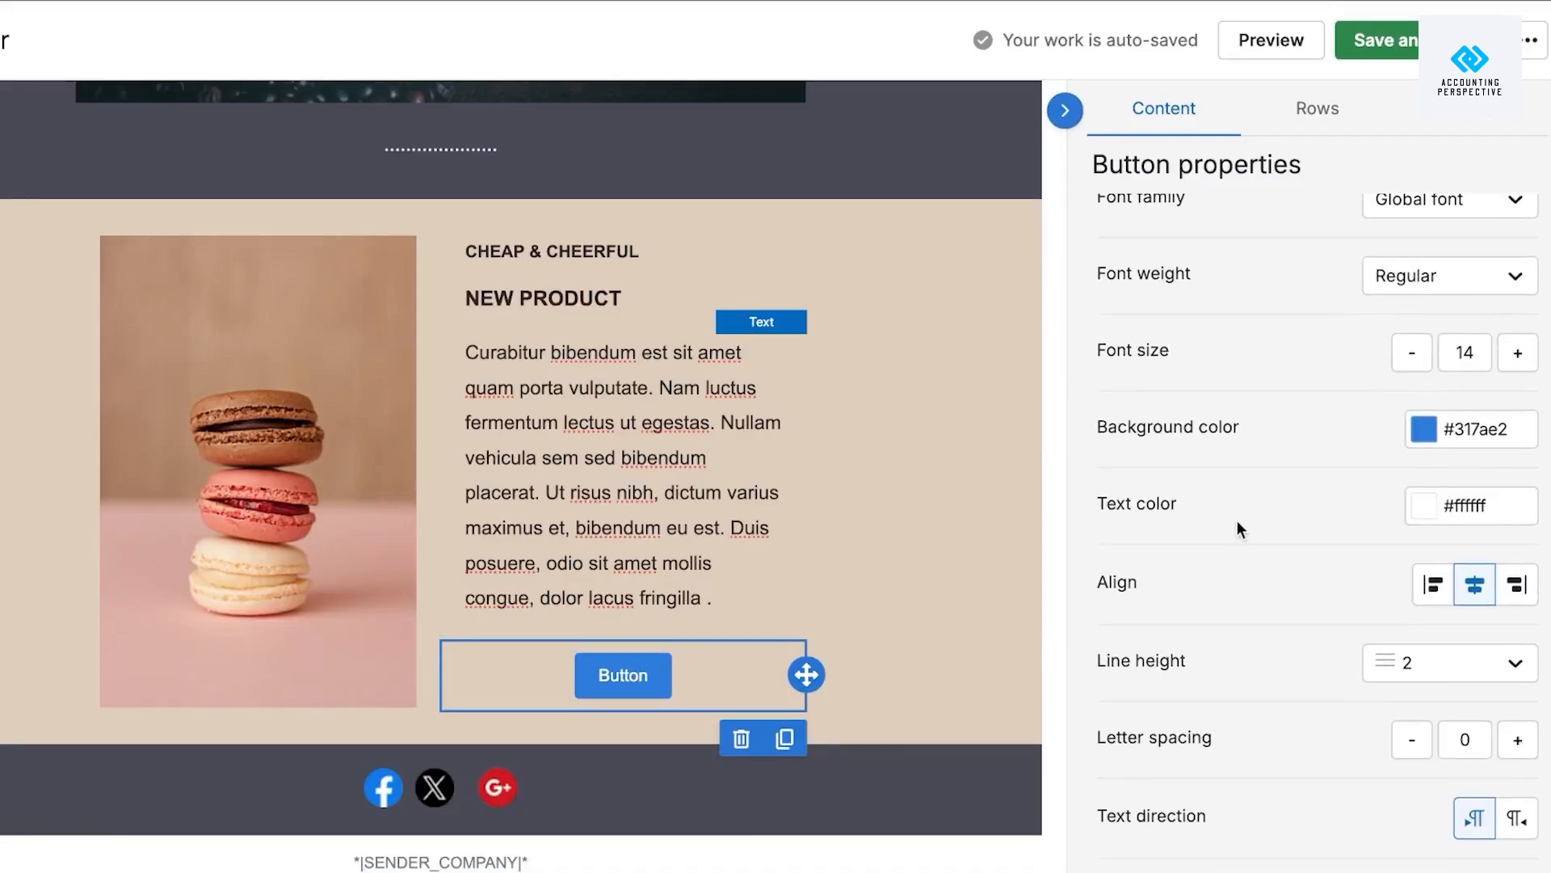
pyautogui.scroll(-7, 1238, 529)
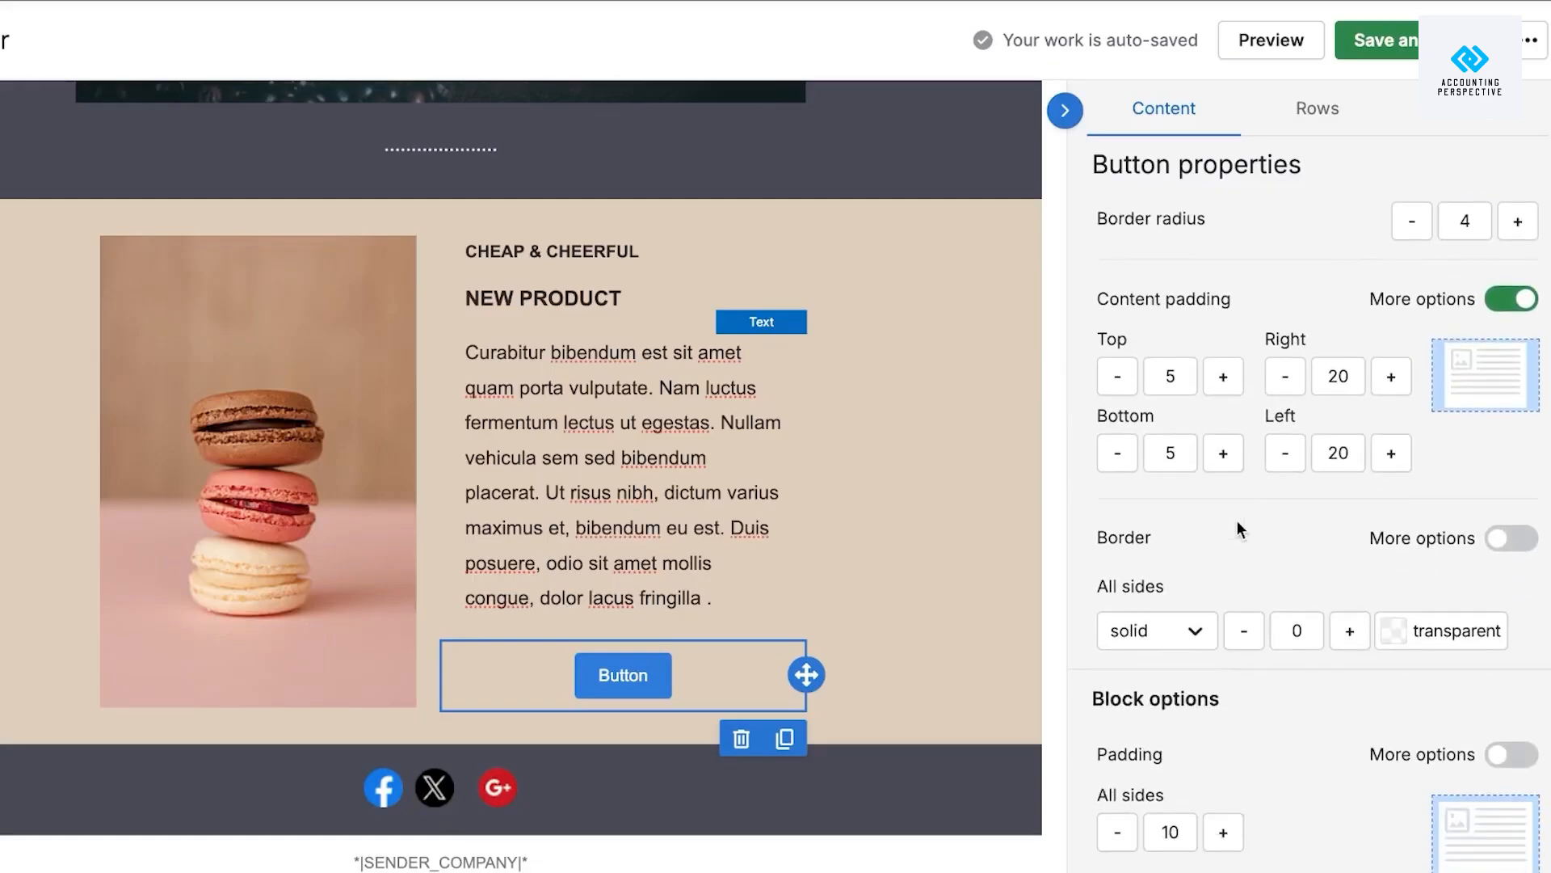
pyautogui.scroll(12, 1238, 520)
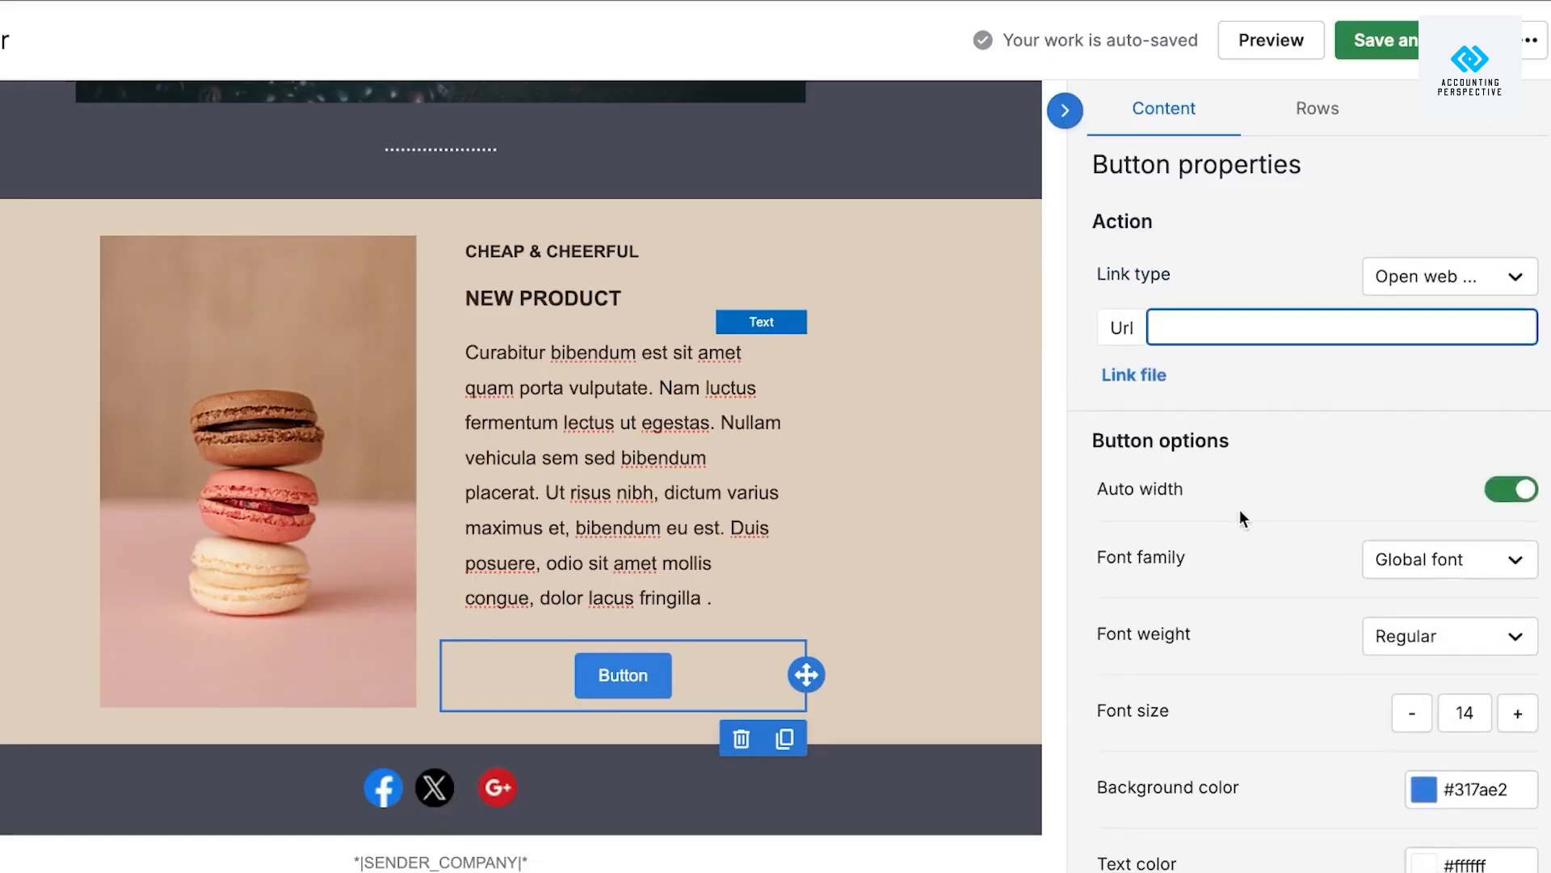
pyautogui.click(644, 675)
pyautogui.press('super+a')
pyautogui.press('BackSpace')
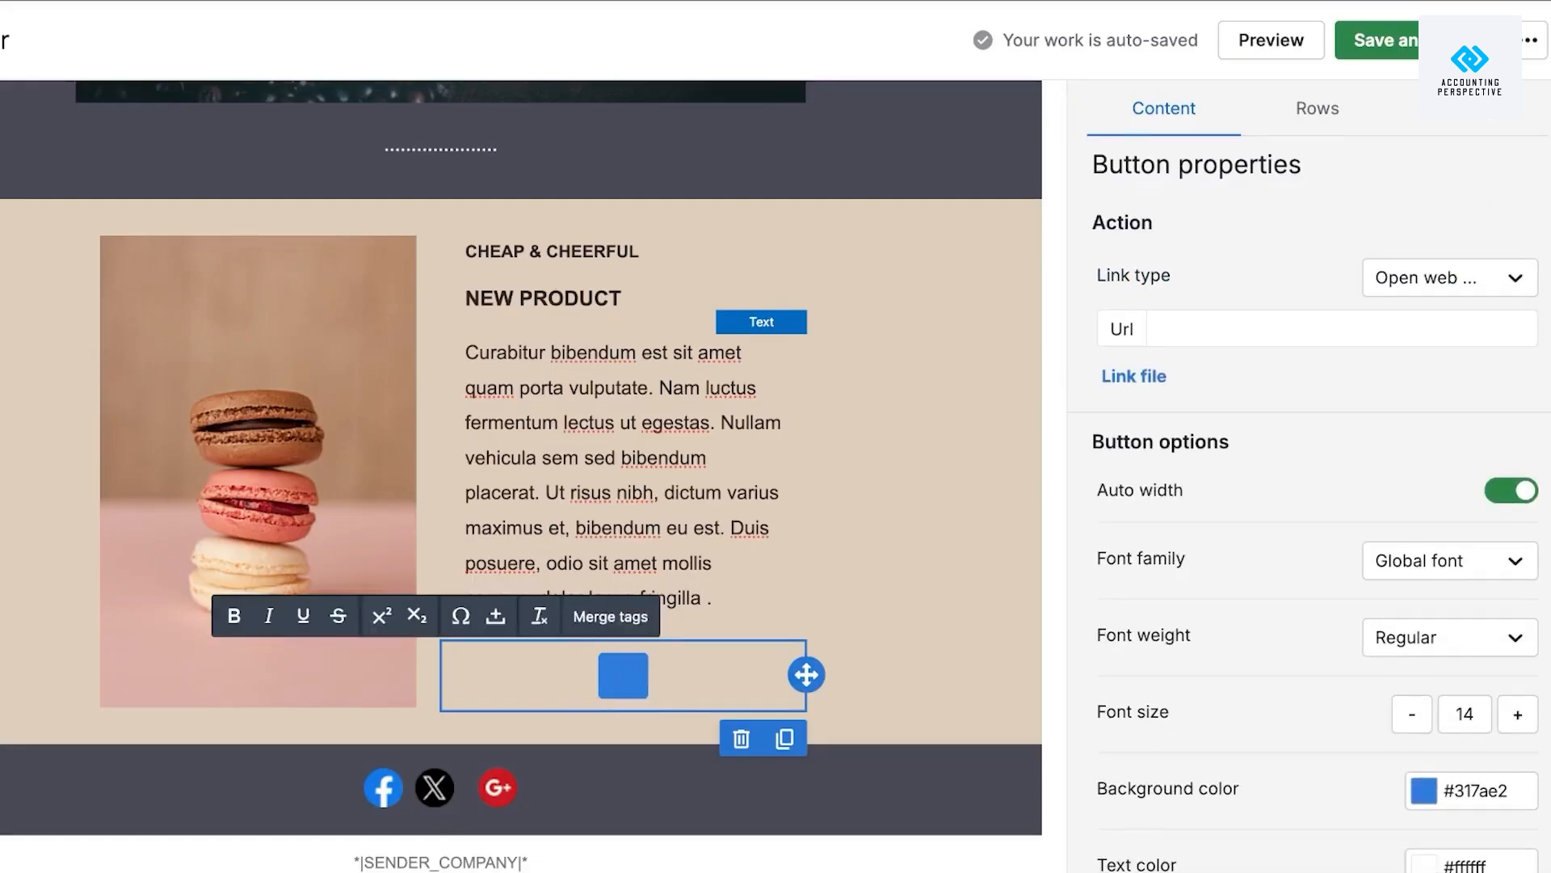
pyautogui.write('SU')
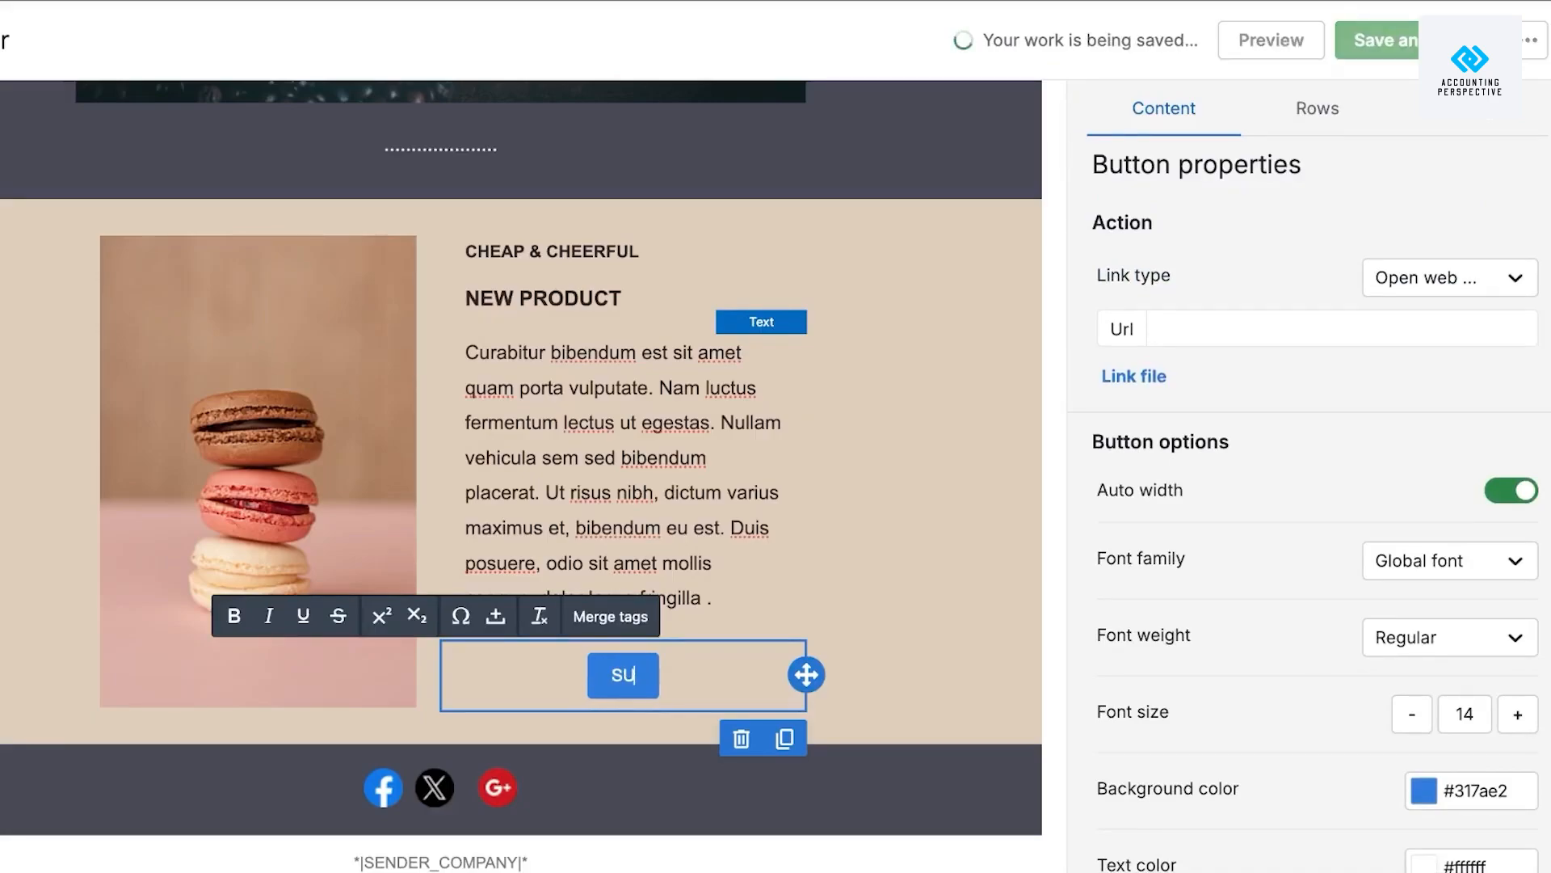
pyautogui.write('NSCRIBE')
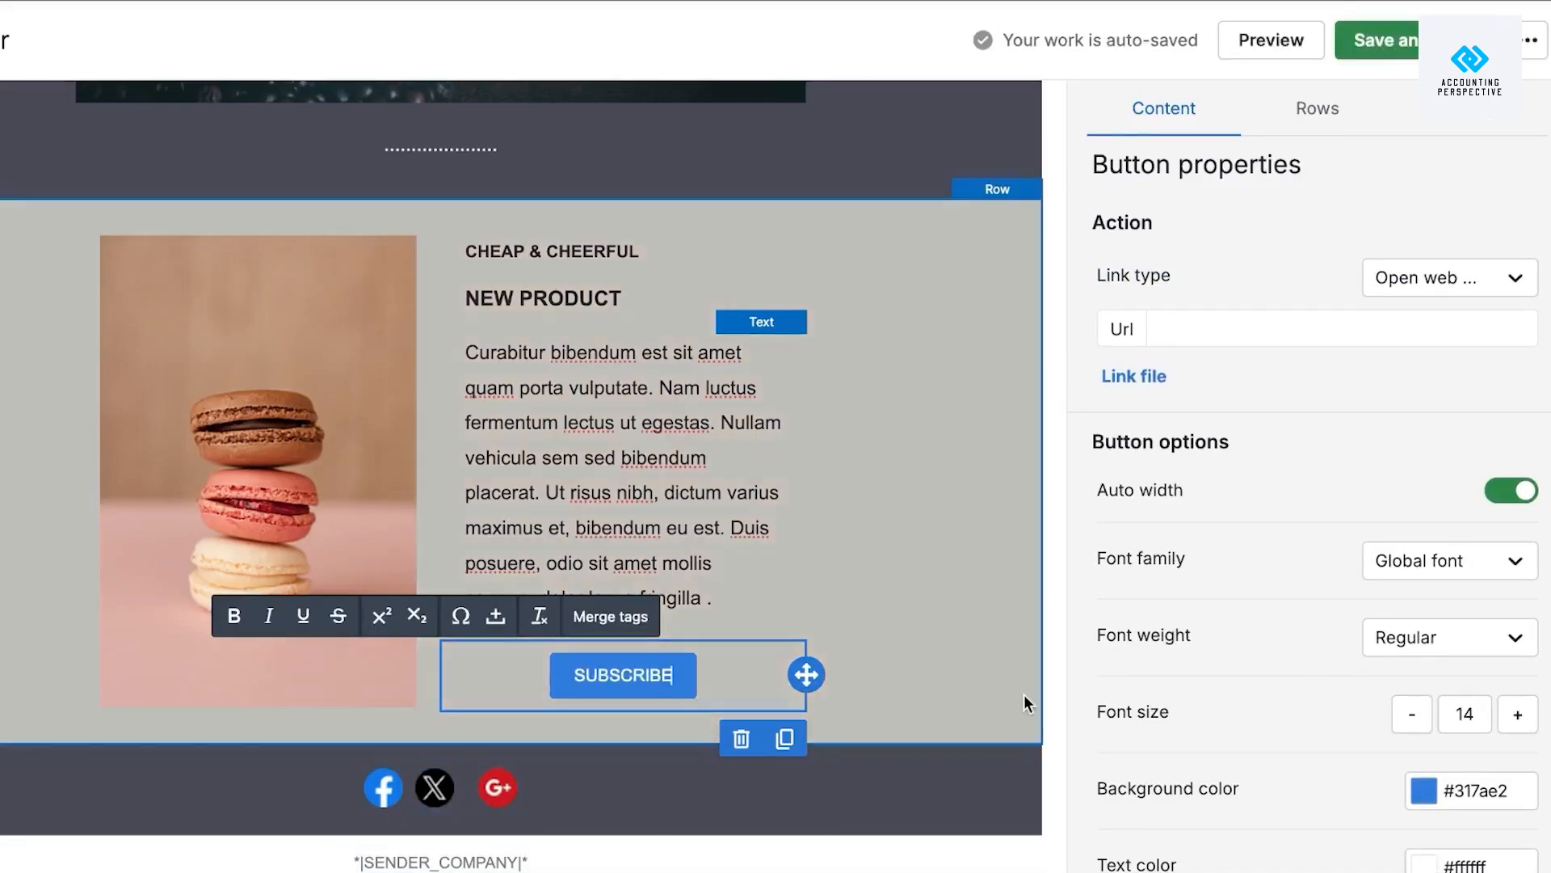
pyautogui.click(1048, 563)
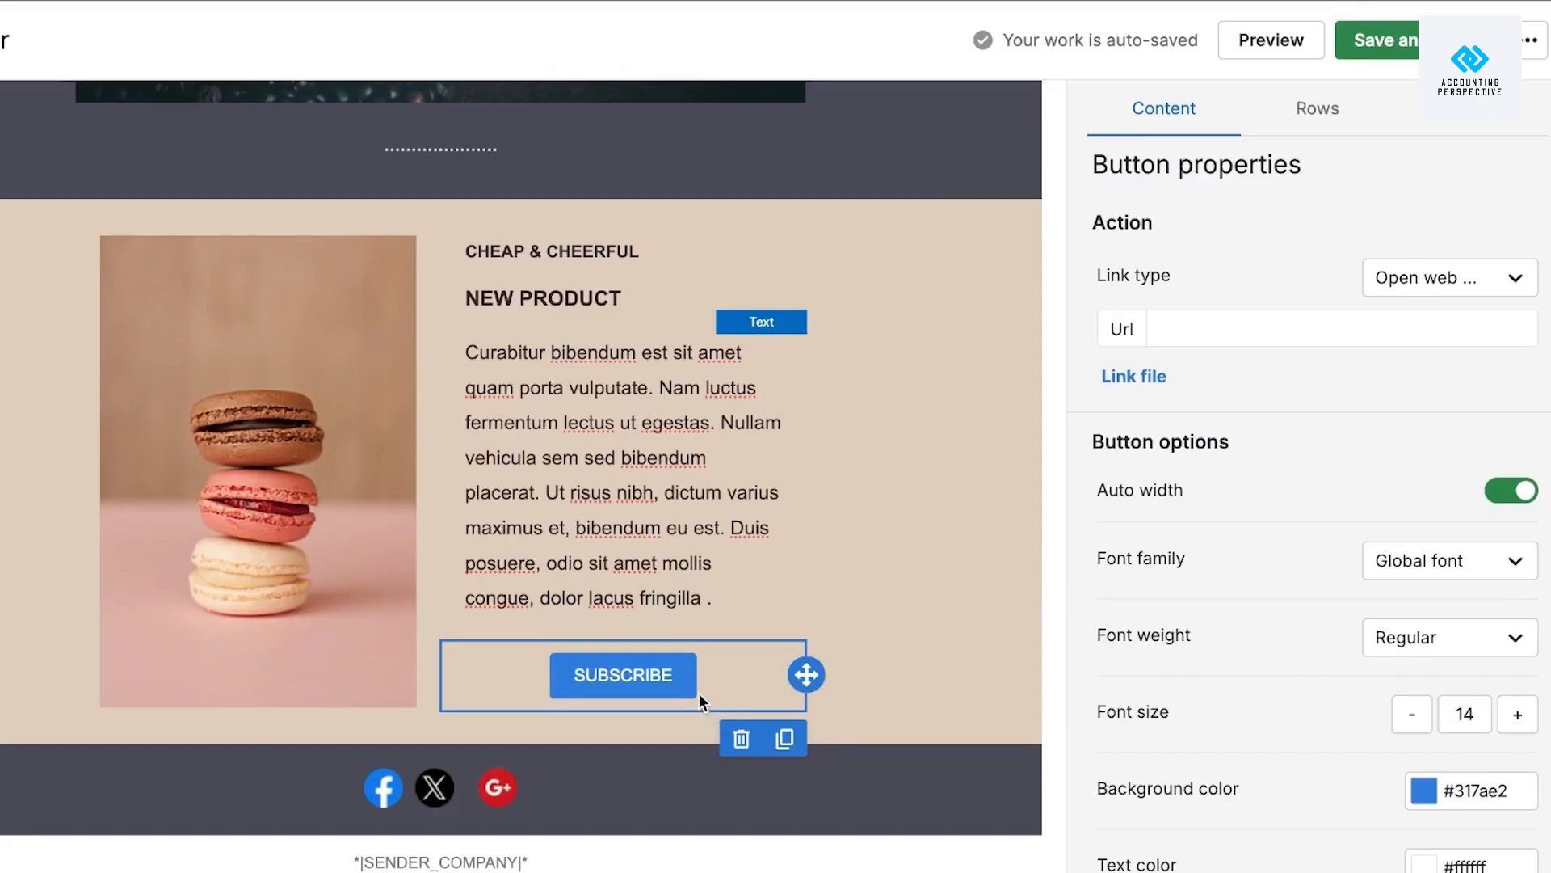
pyautogui.scroll(5, 1057, 362)
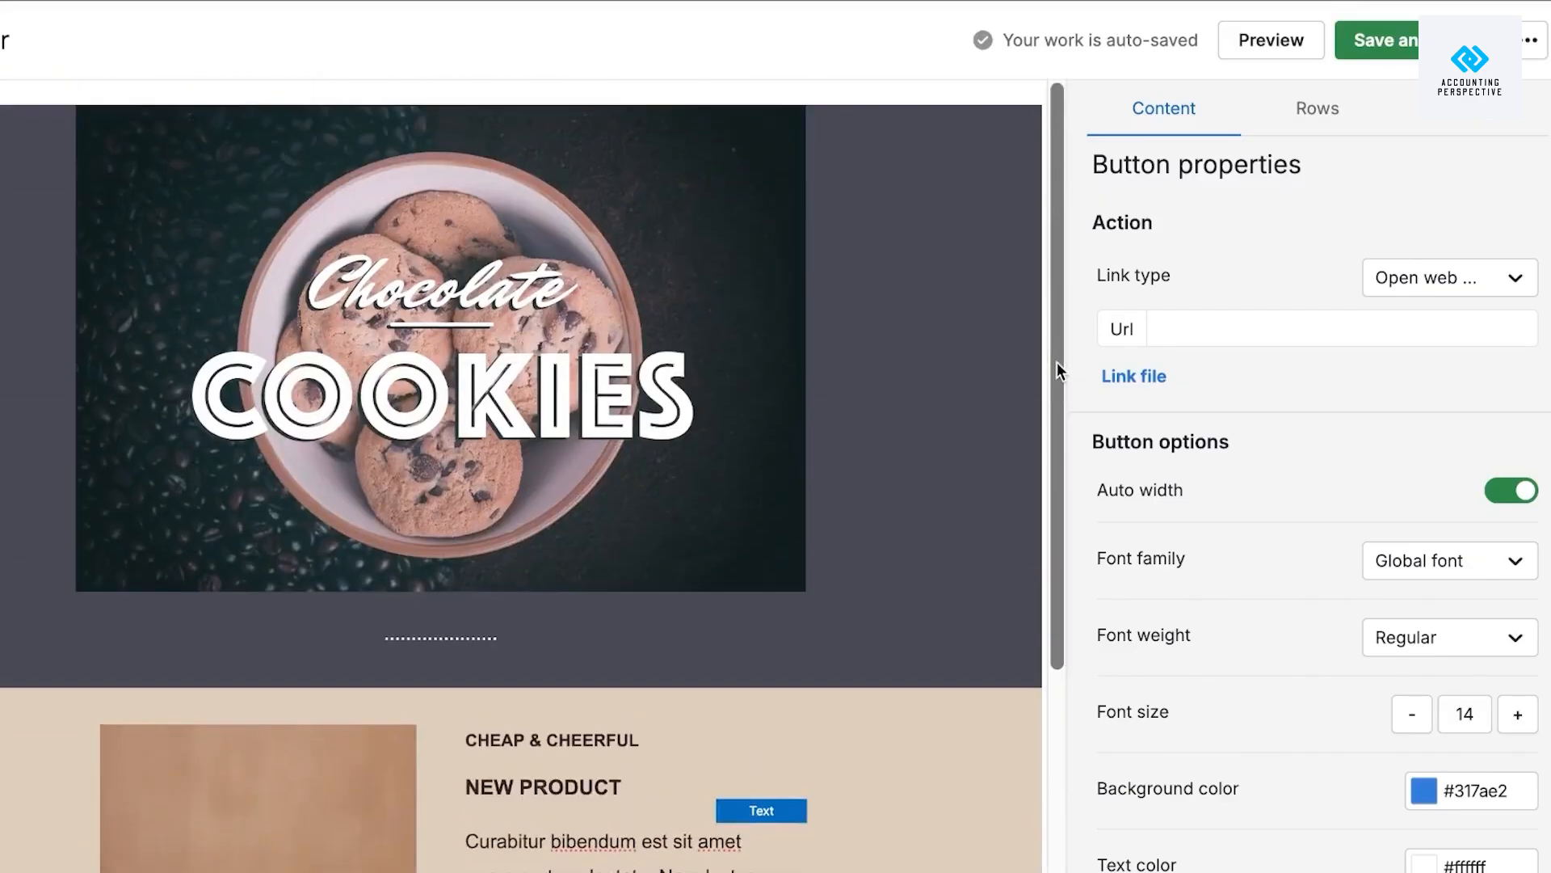
pyautogui.scroll(-5, 1057, 362)
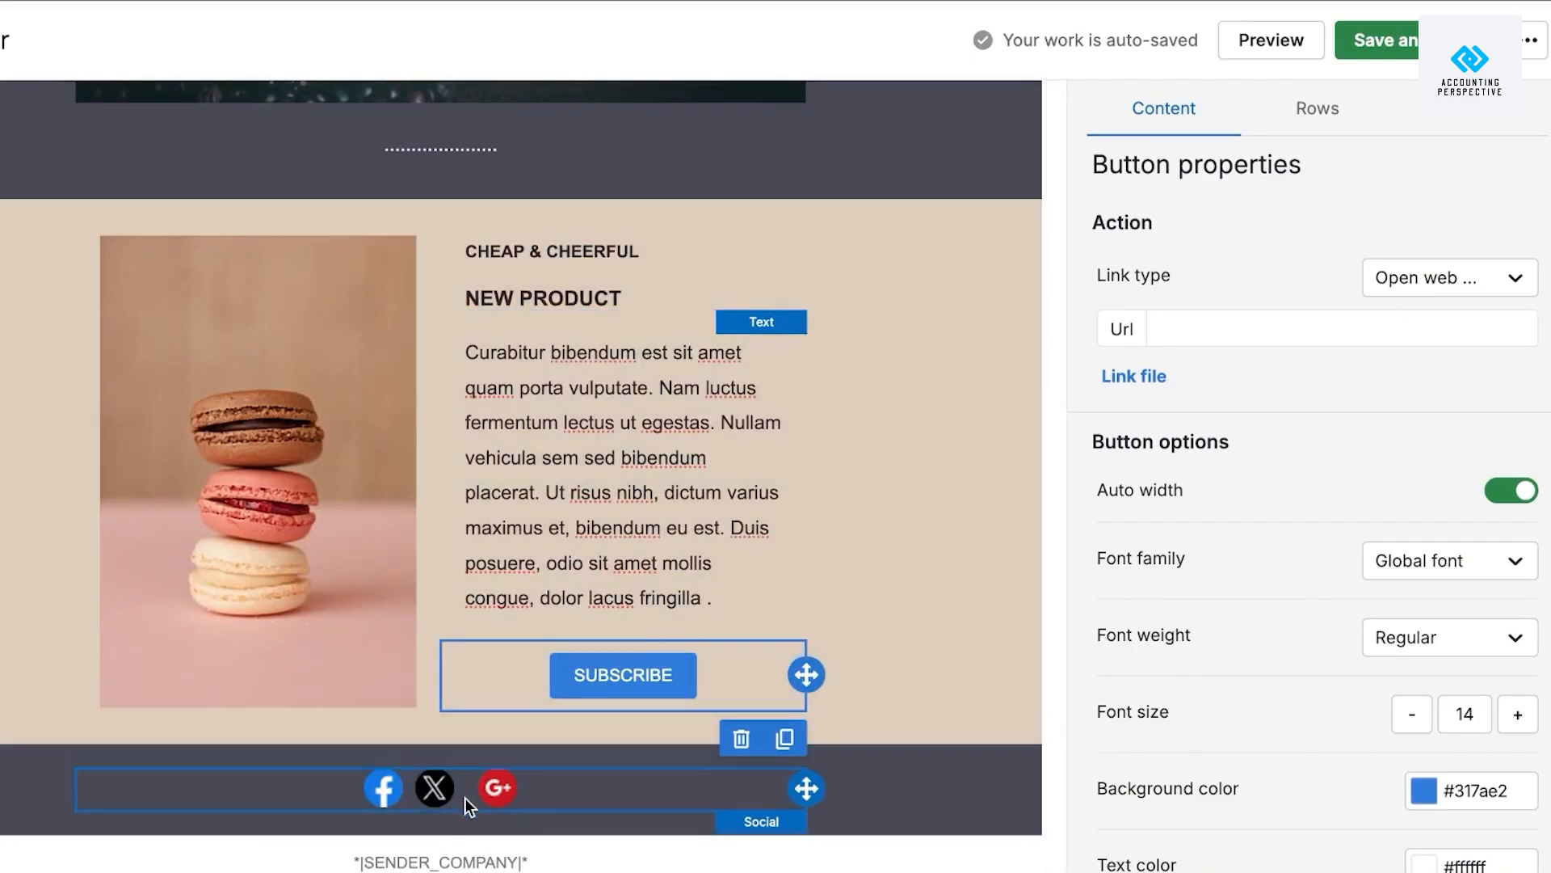
# Delete the footer's old social icons row and drop in a new Social block.
pyautogui.click(464, 794)
pyautogui.click(741, 839)
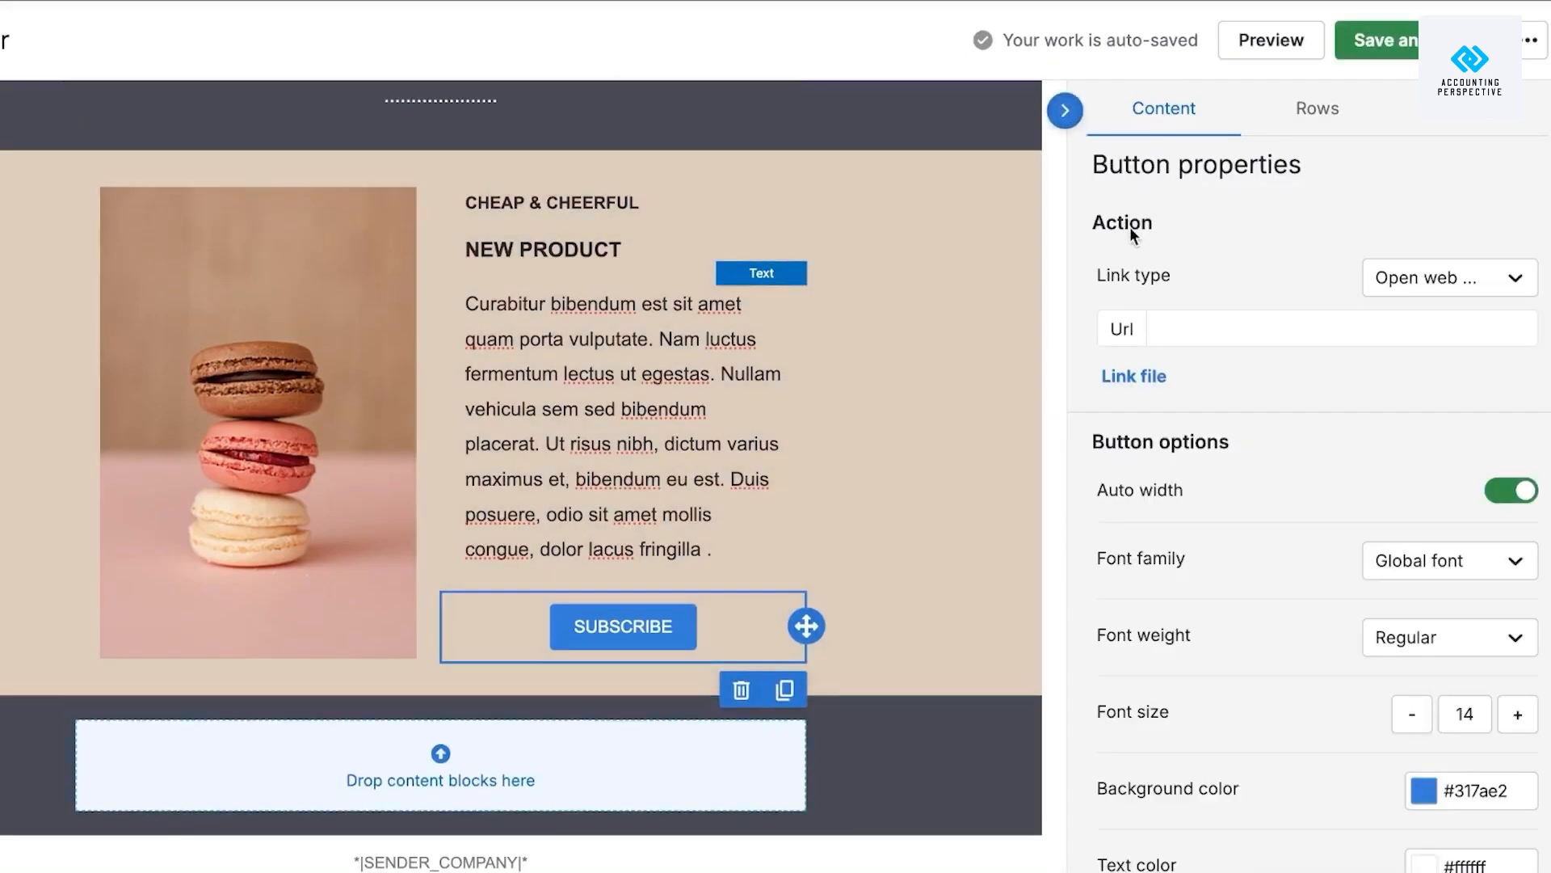
pyautogui.click(926, 861)
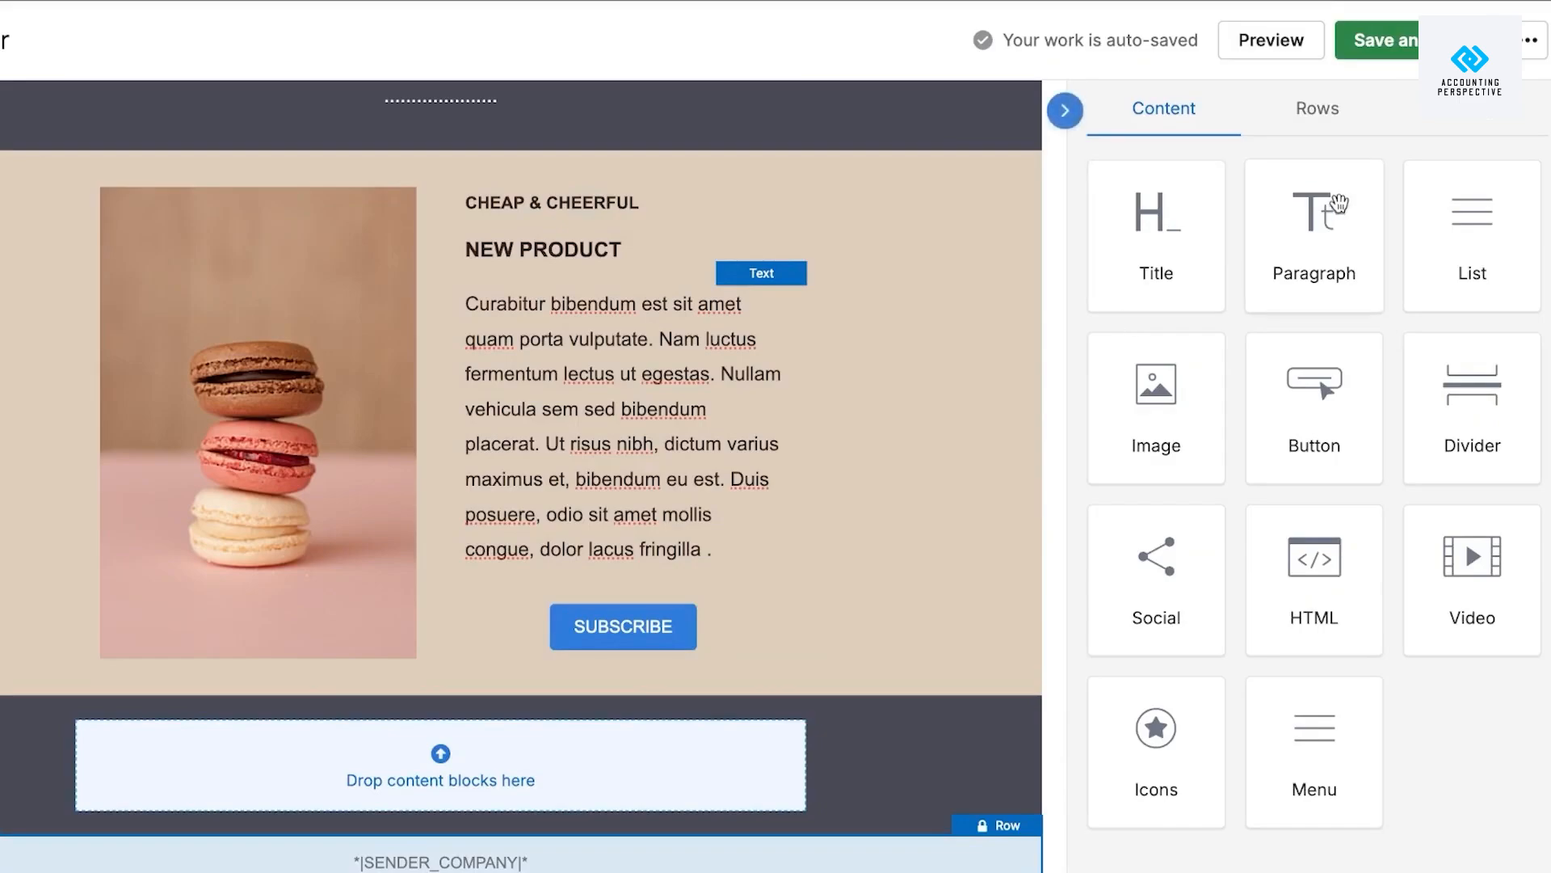
pyautogui.moveTo(1157, 566); pyautogui.dragTo(379, 728)
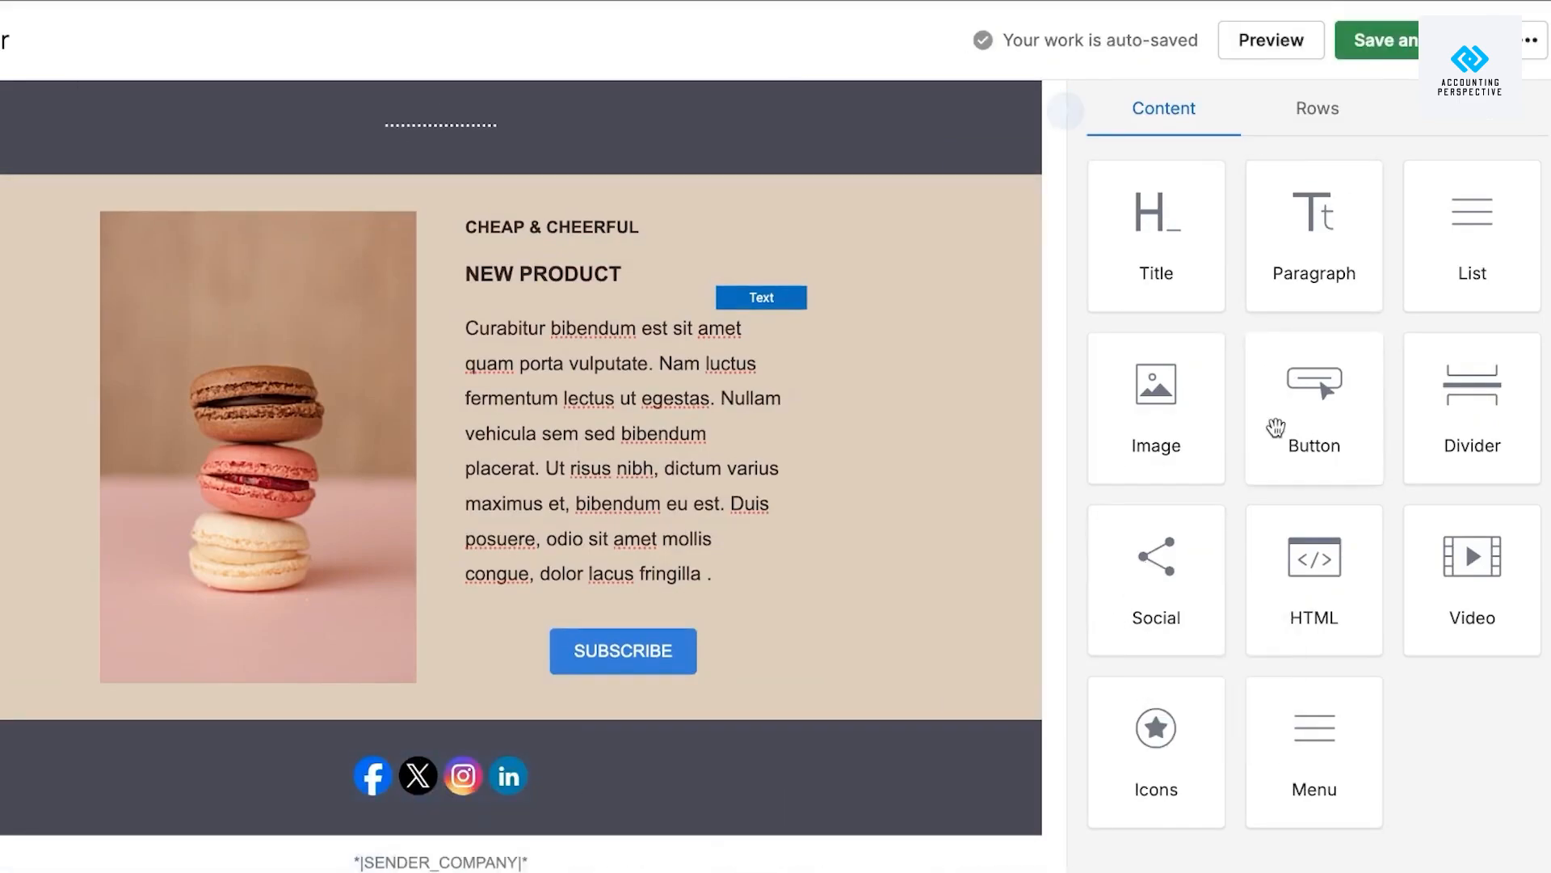
pyautogui.click(489, 752)
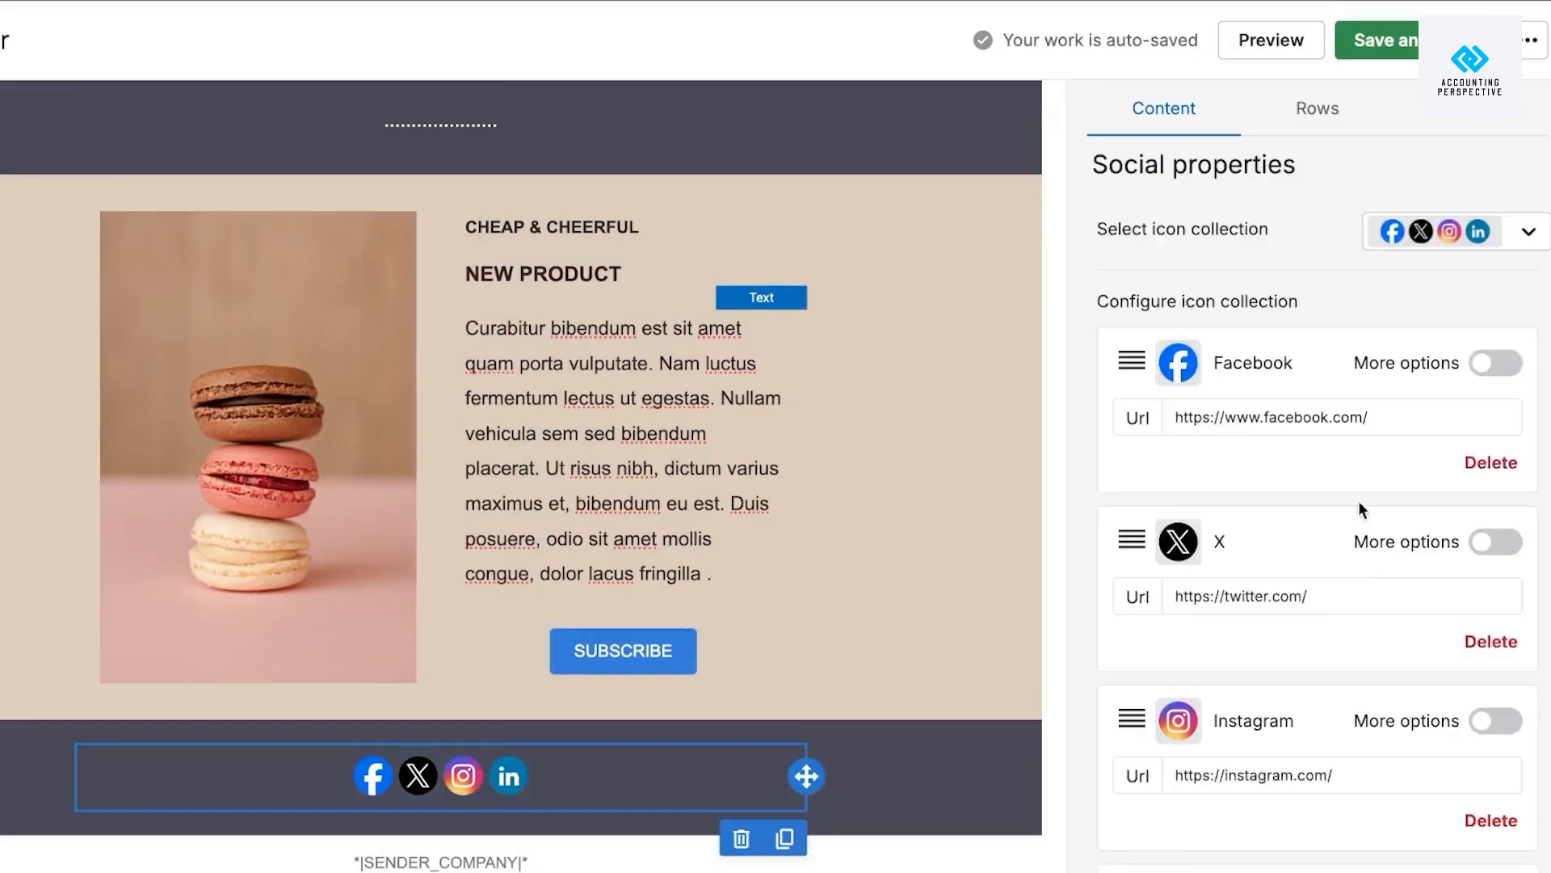
# Add an E-Mail icon after Facebook, X, Instagram and LinkedIn in the new social row.
pyautogui.scroll(-7, 1390, 544)
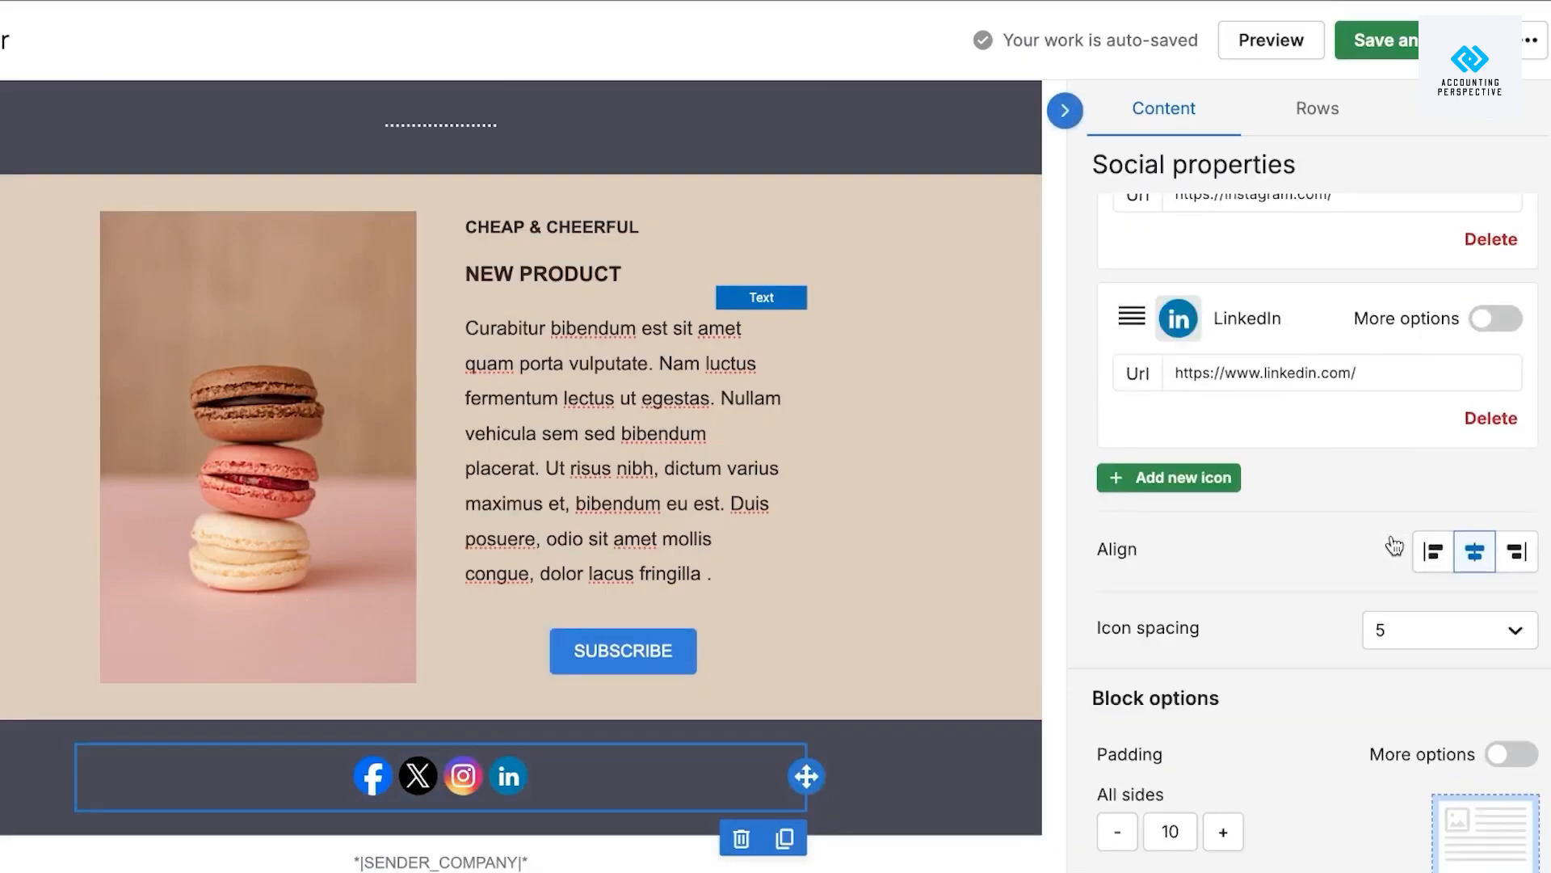
pyautogui.click(1216, 481)
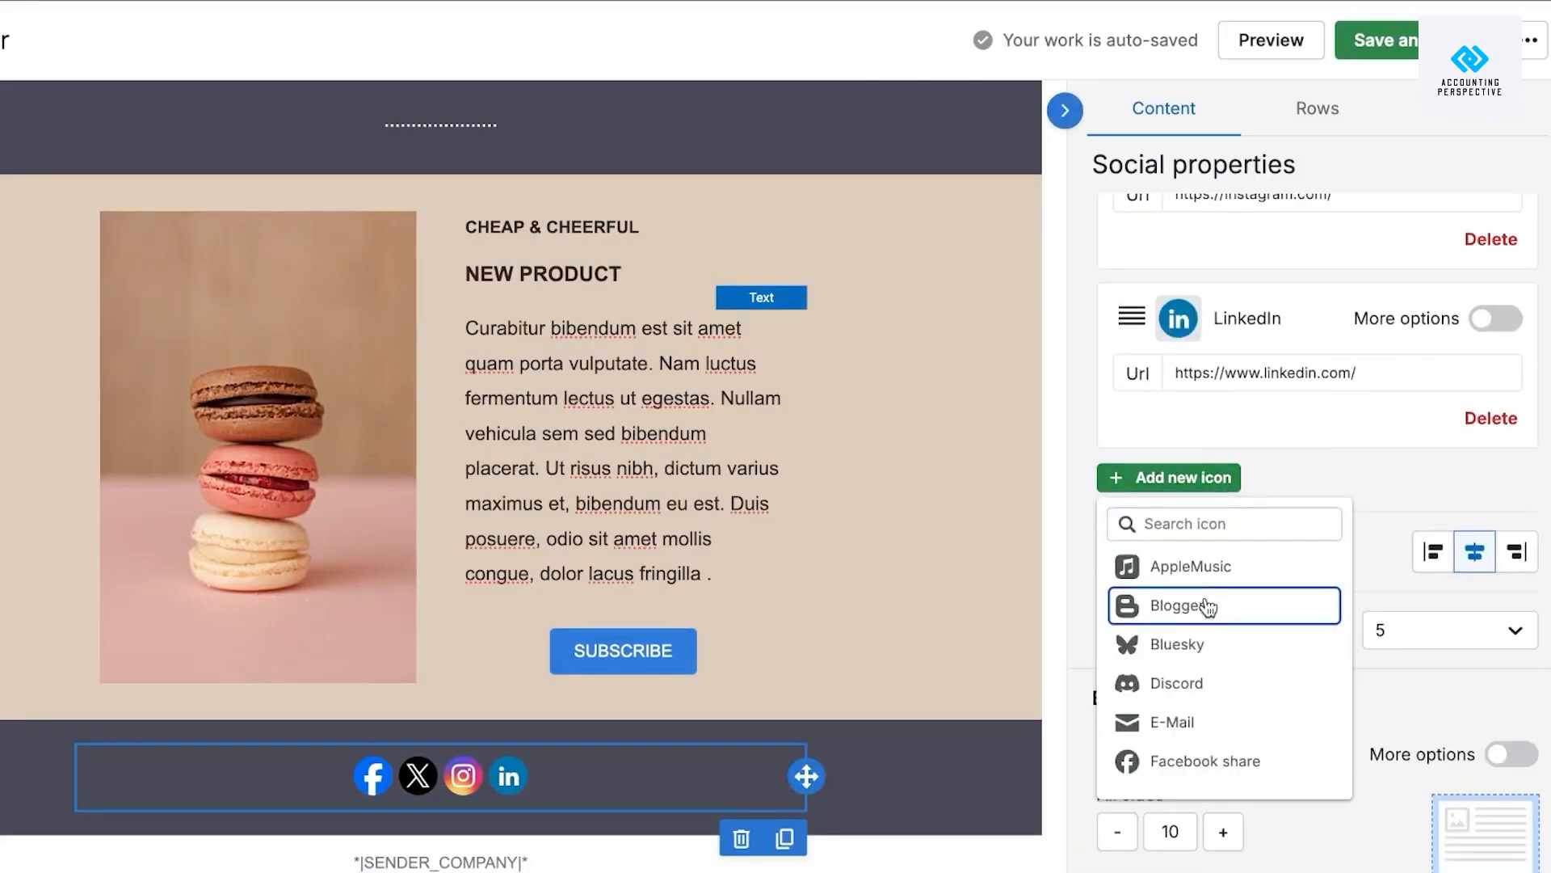
pyautogui.click(1191, 722)
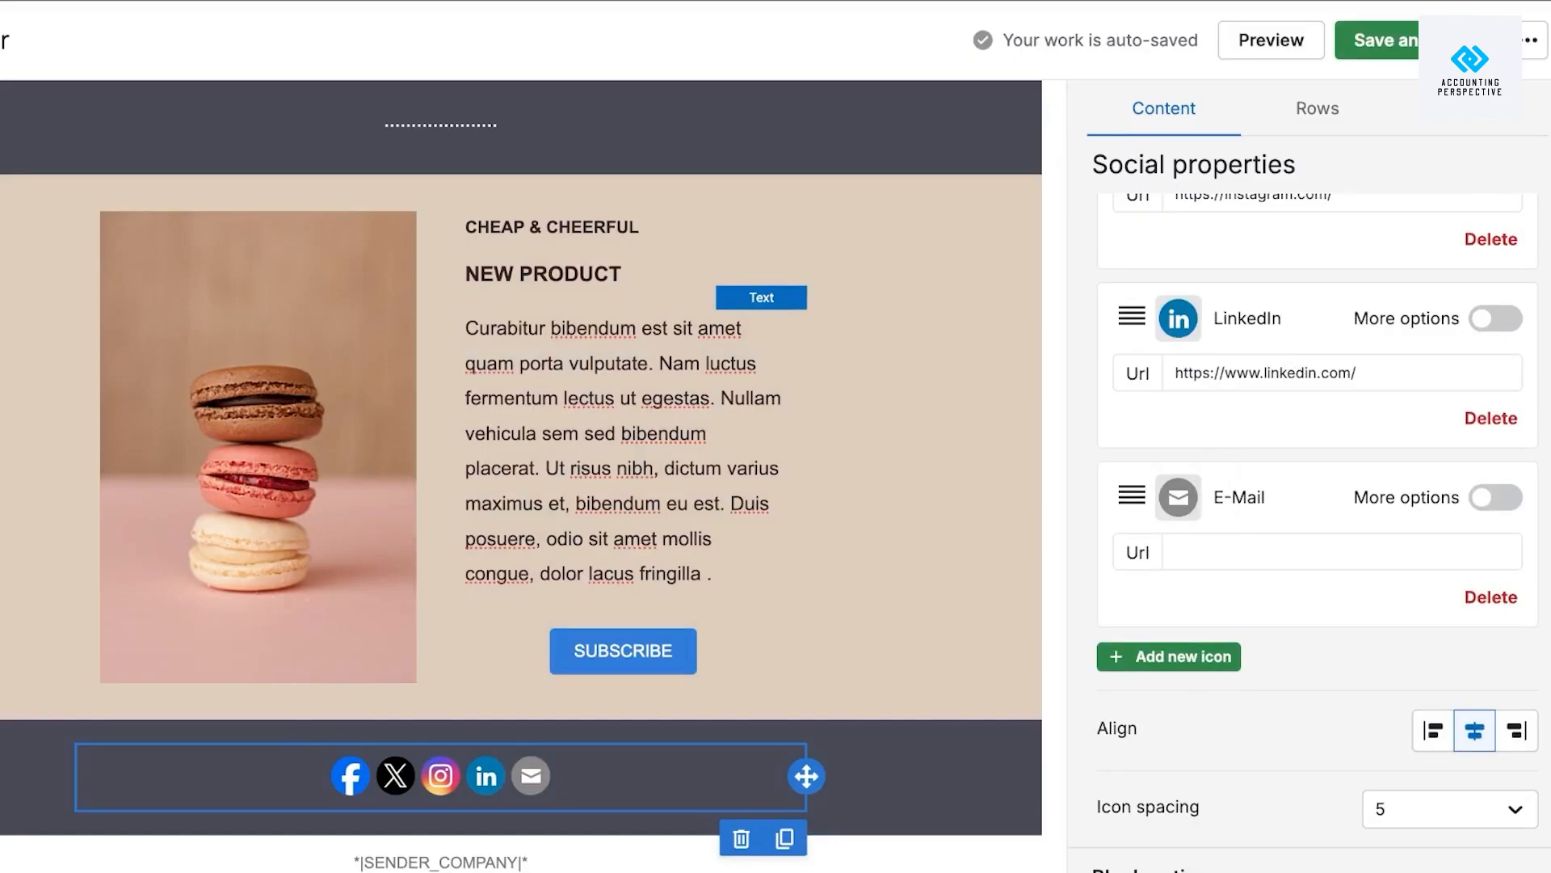
pyautogui.scroll(5, 978, 594)
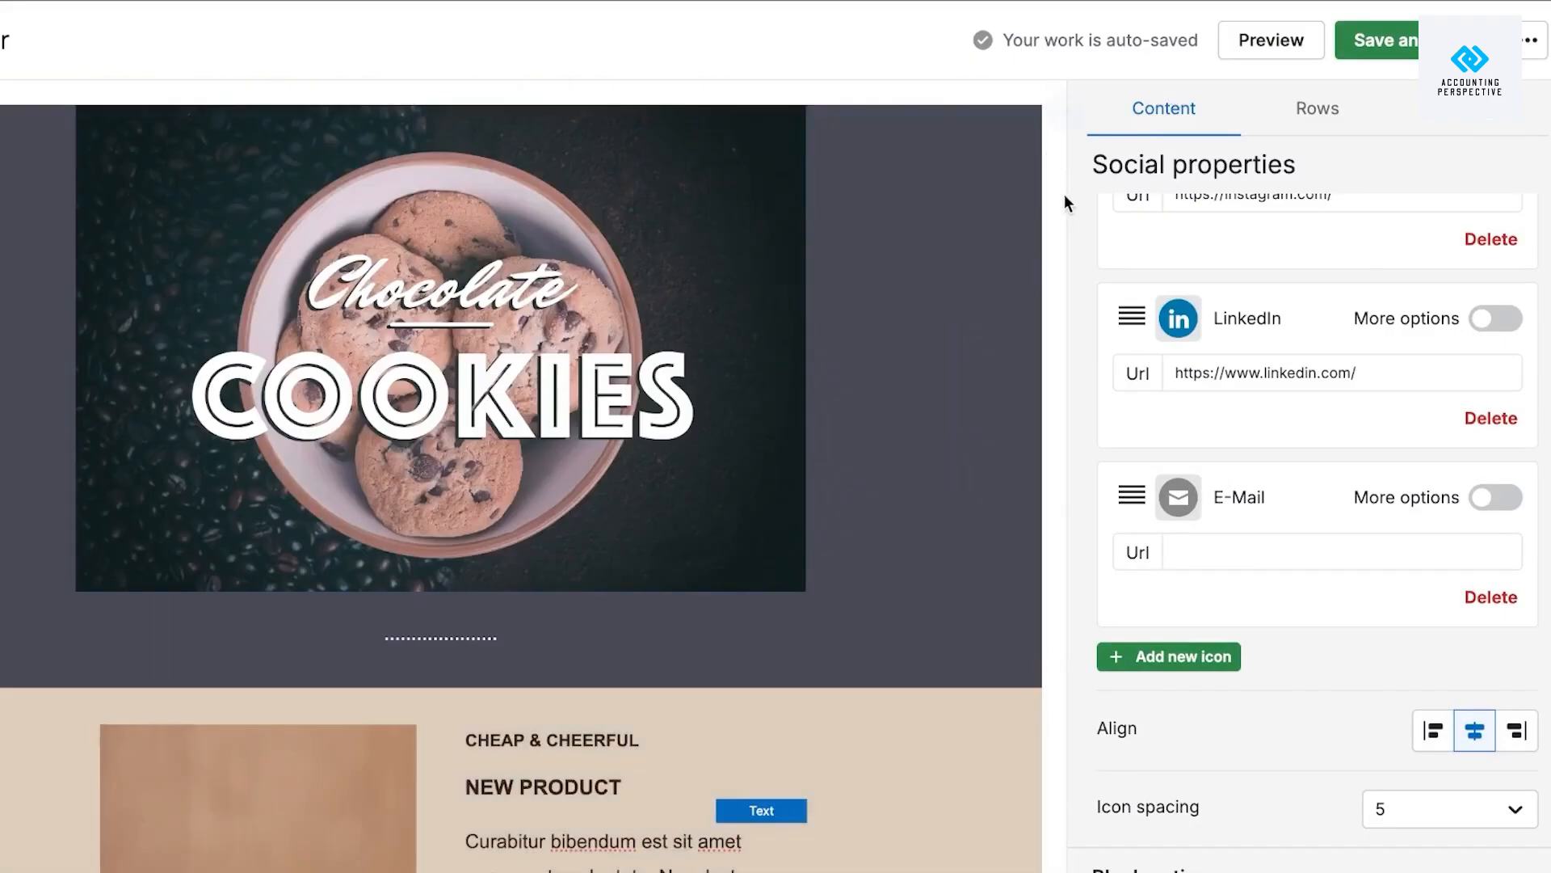
pyautogui.scroll(-5, 1060, 217)
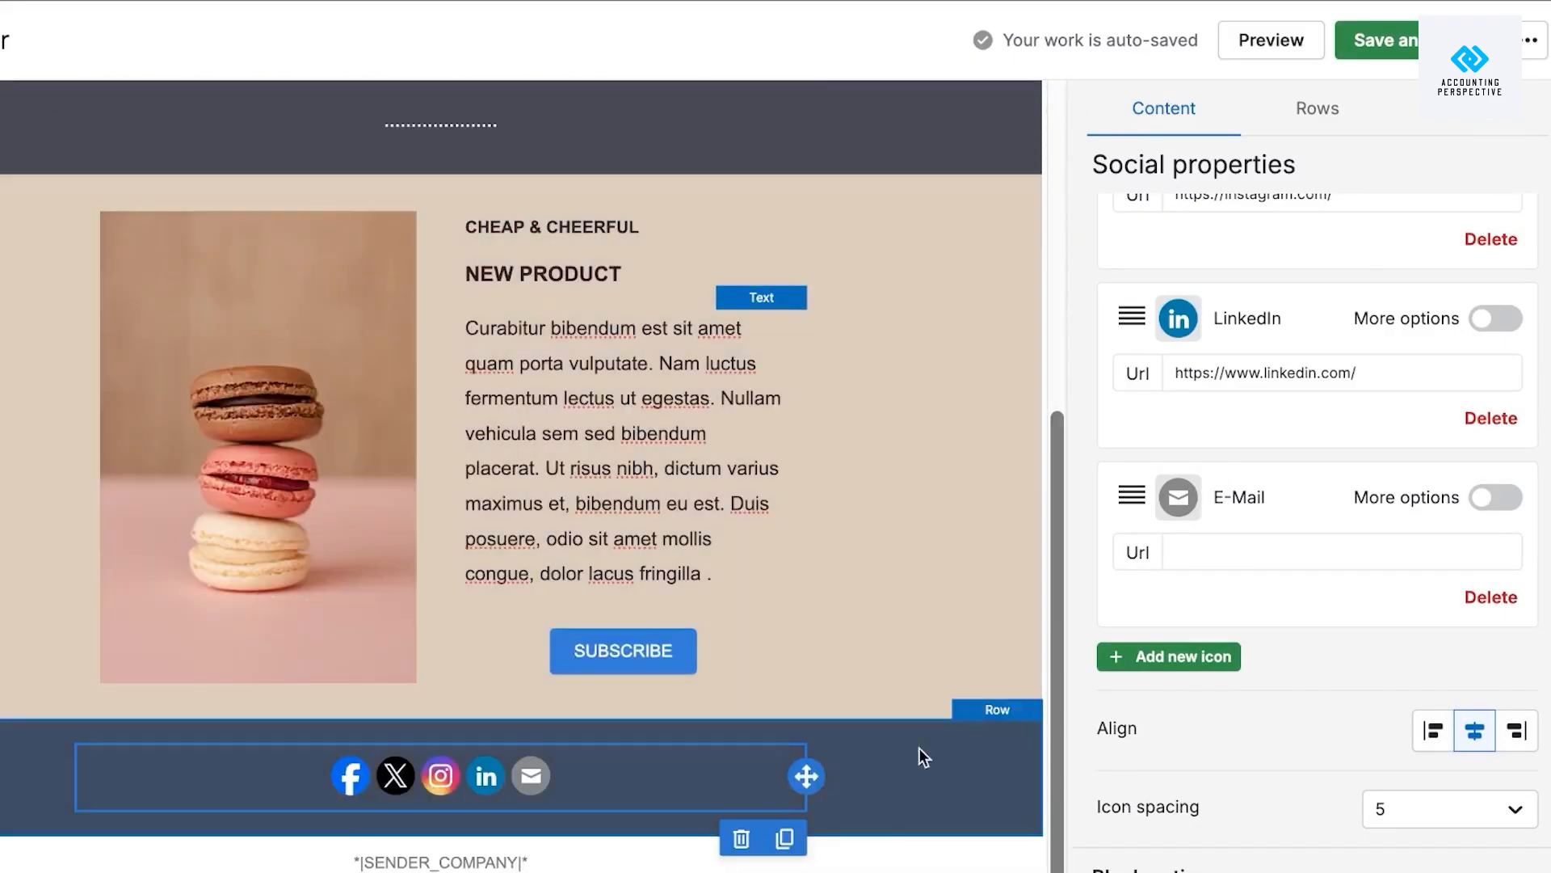
pyautogui.click(919, 858)
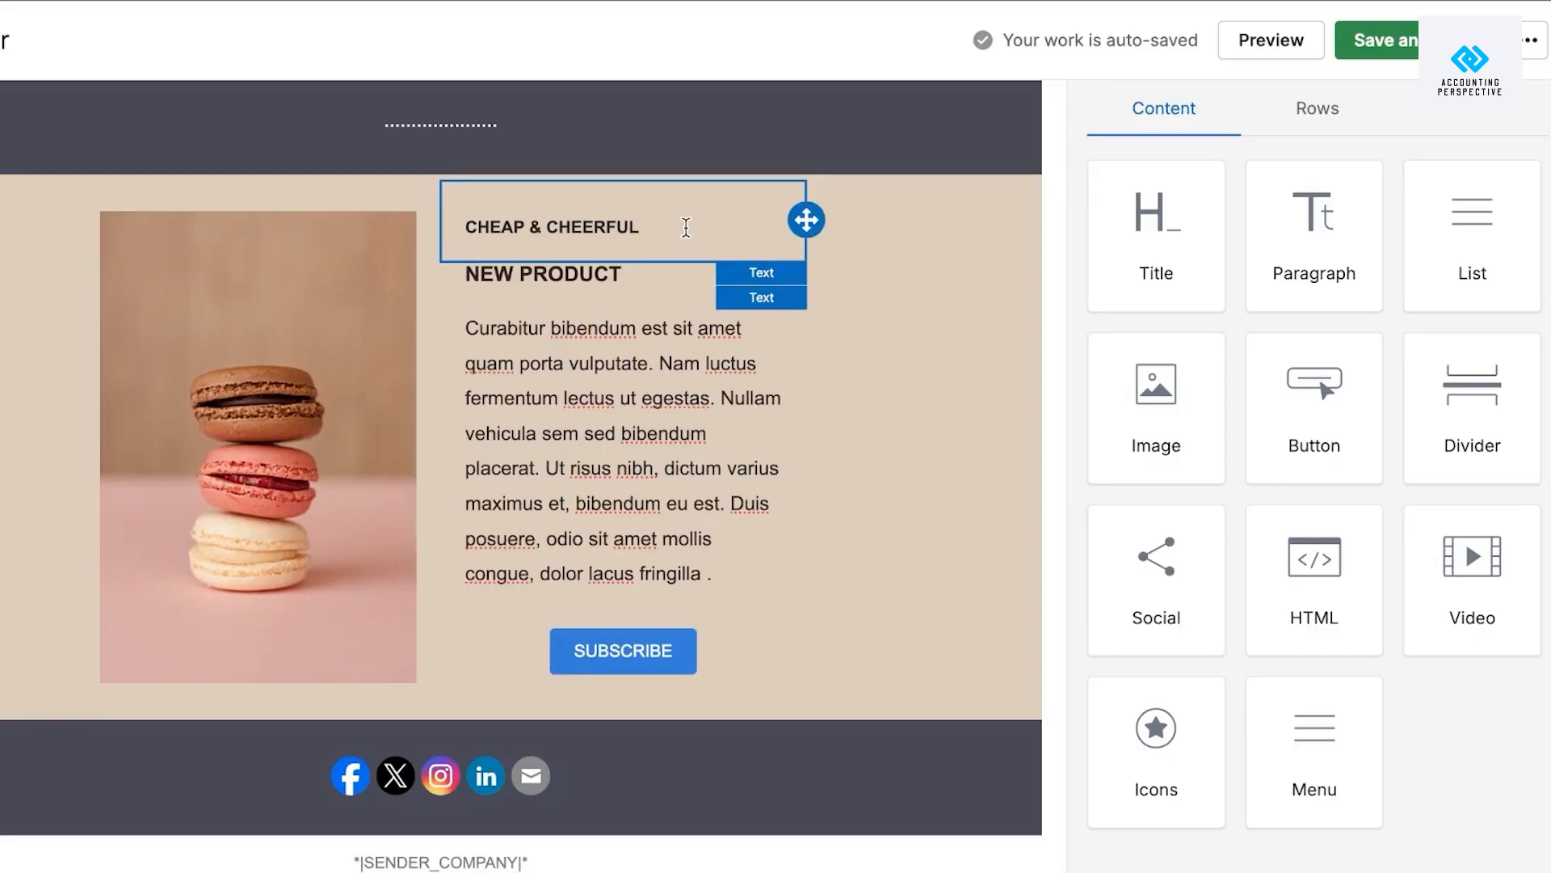
# Save and close the TEST email design, then go to Automated campaigns.
pyautogui.click(1413, 48)
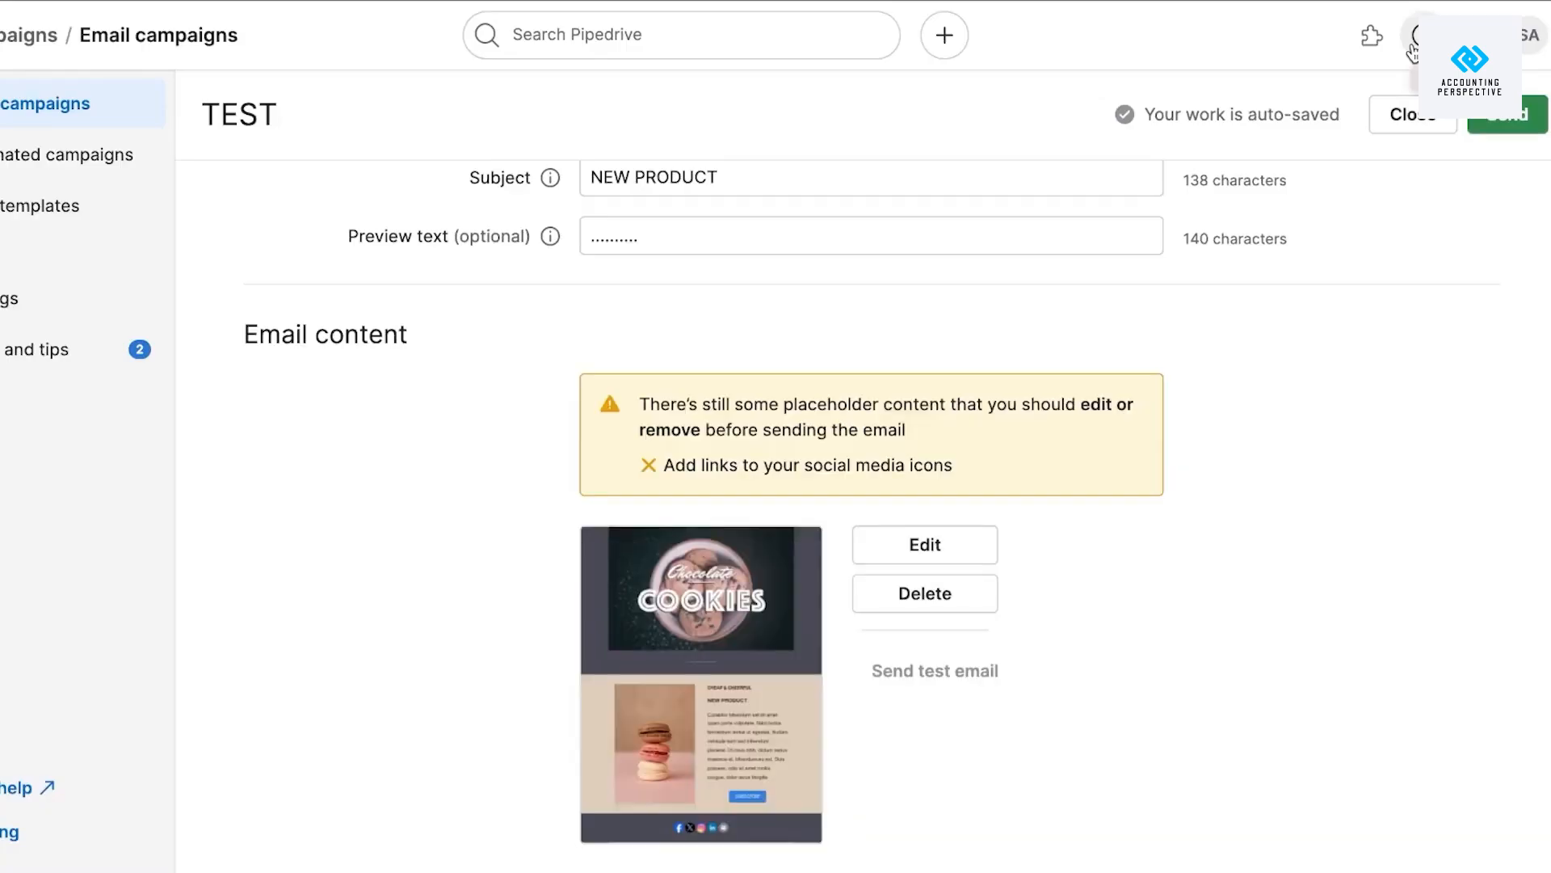
pyautogui.click(116, 162)
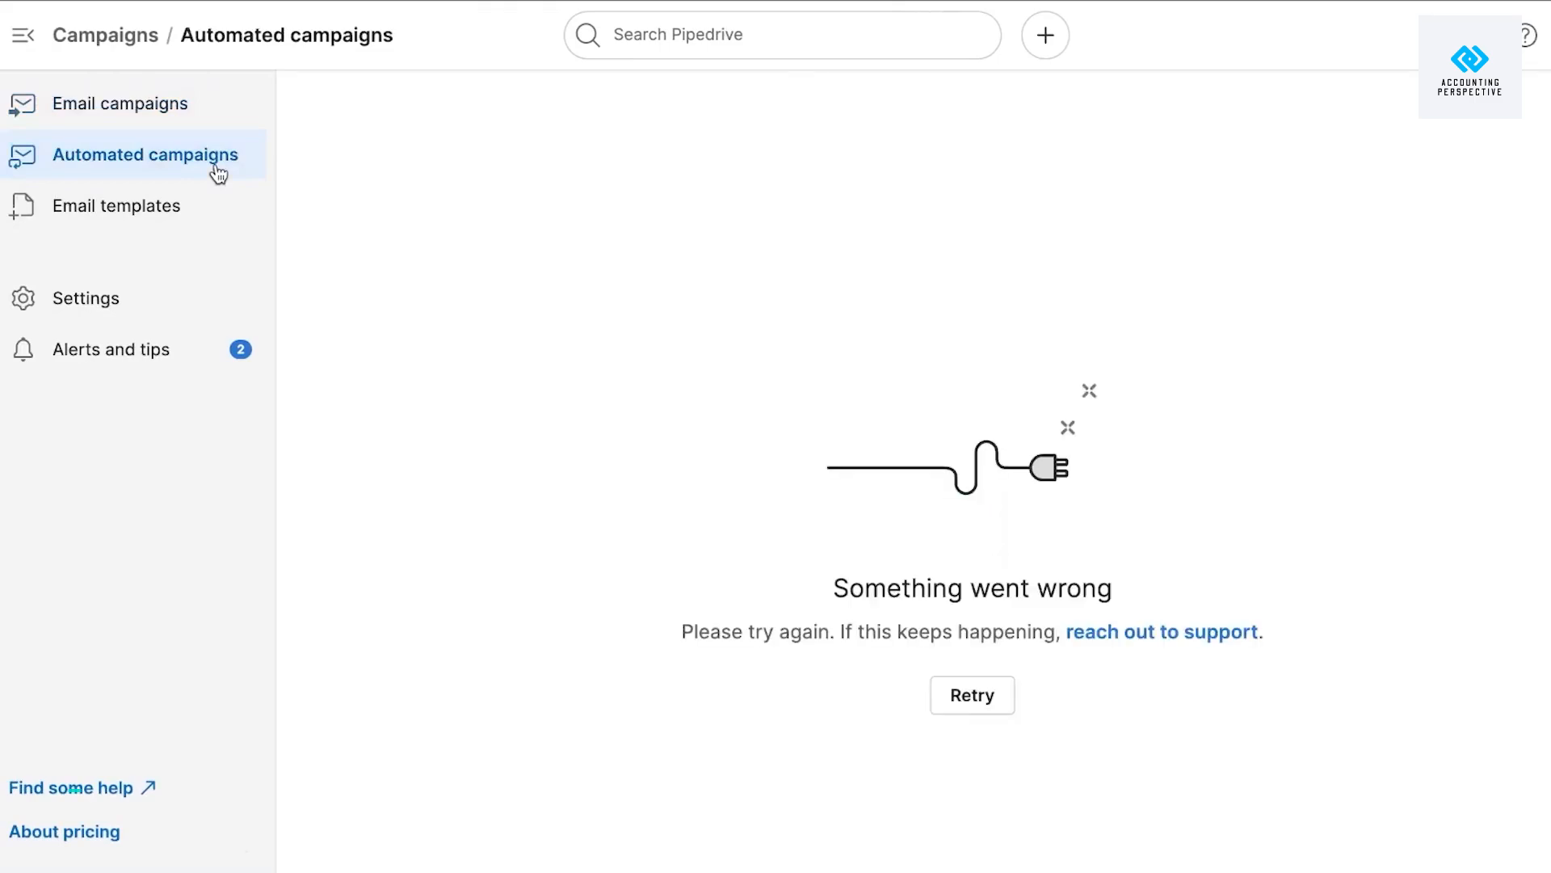
# Go to the Sales Inbox from the envelope icon in the left rail.
pyautogui.click(23, 376)
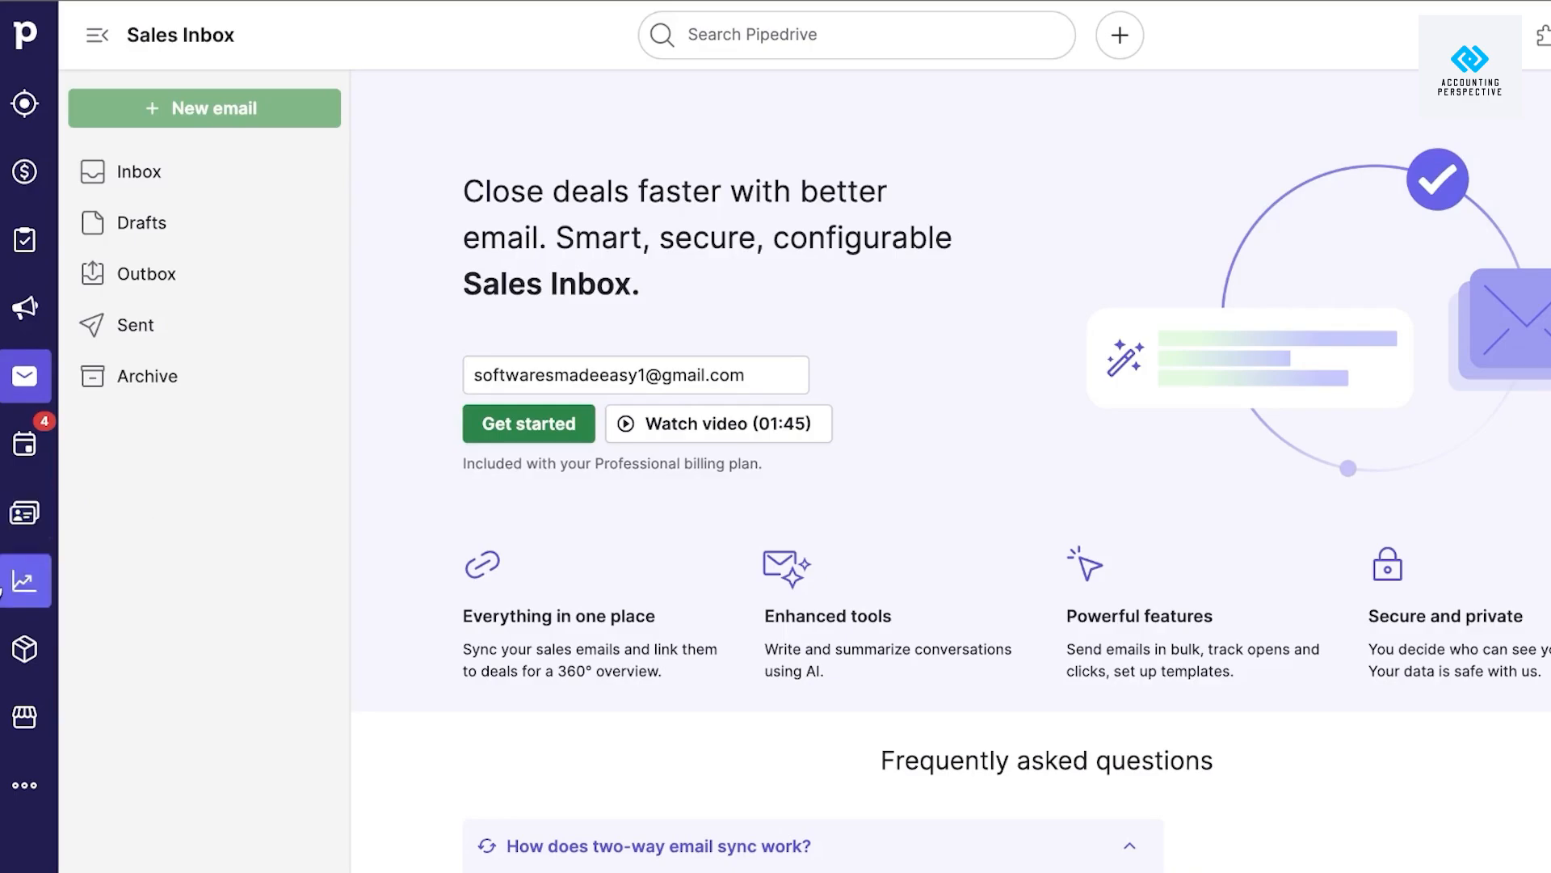
# In Activities, view the meeting scheduler's availability options, then start a new activity.
pyautogui.click(26, 453)
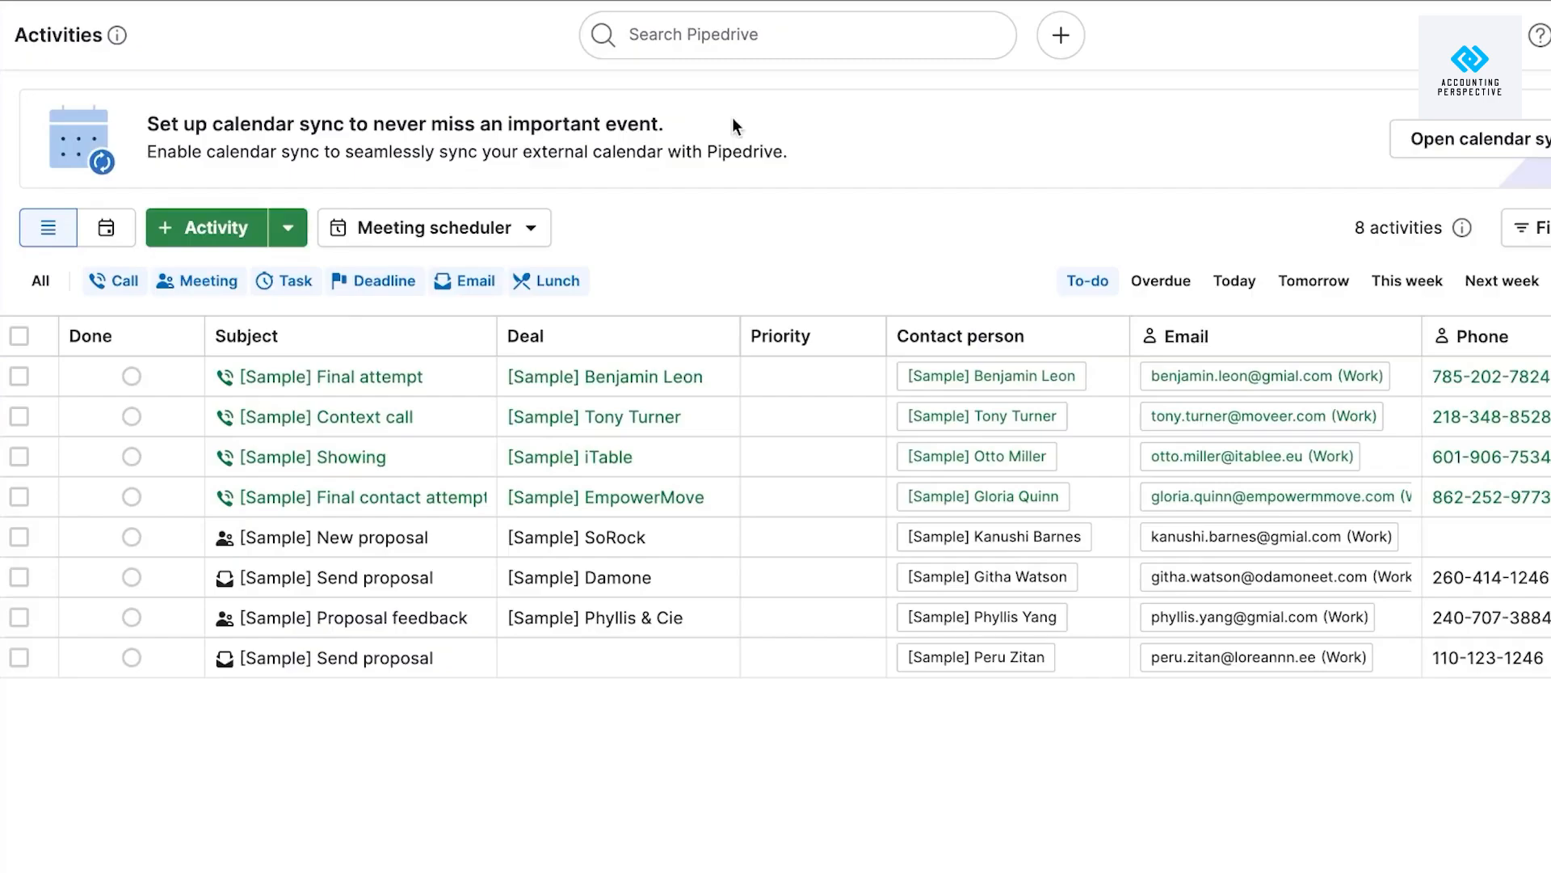
pyautogui.click(530, 227)
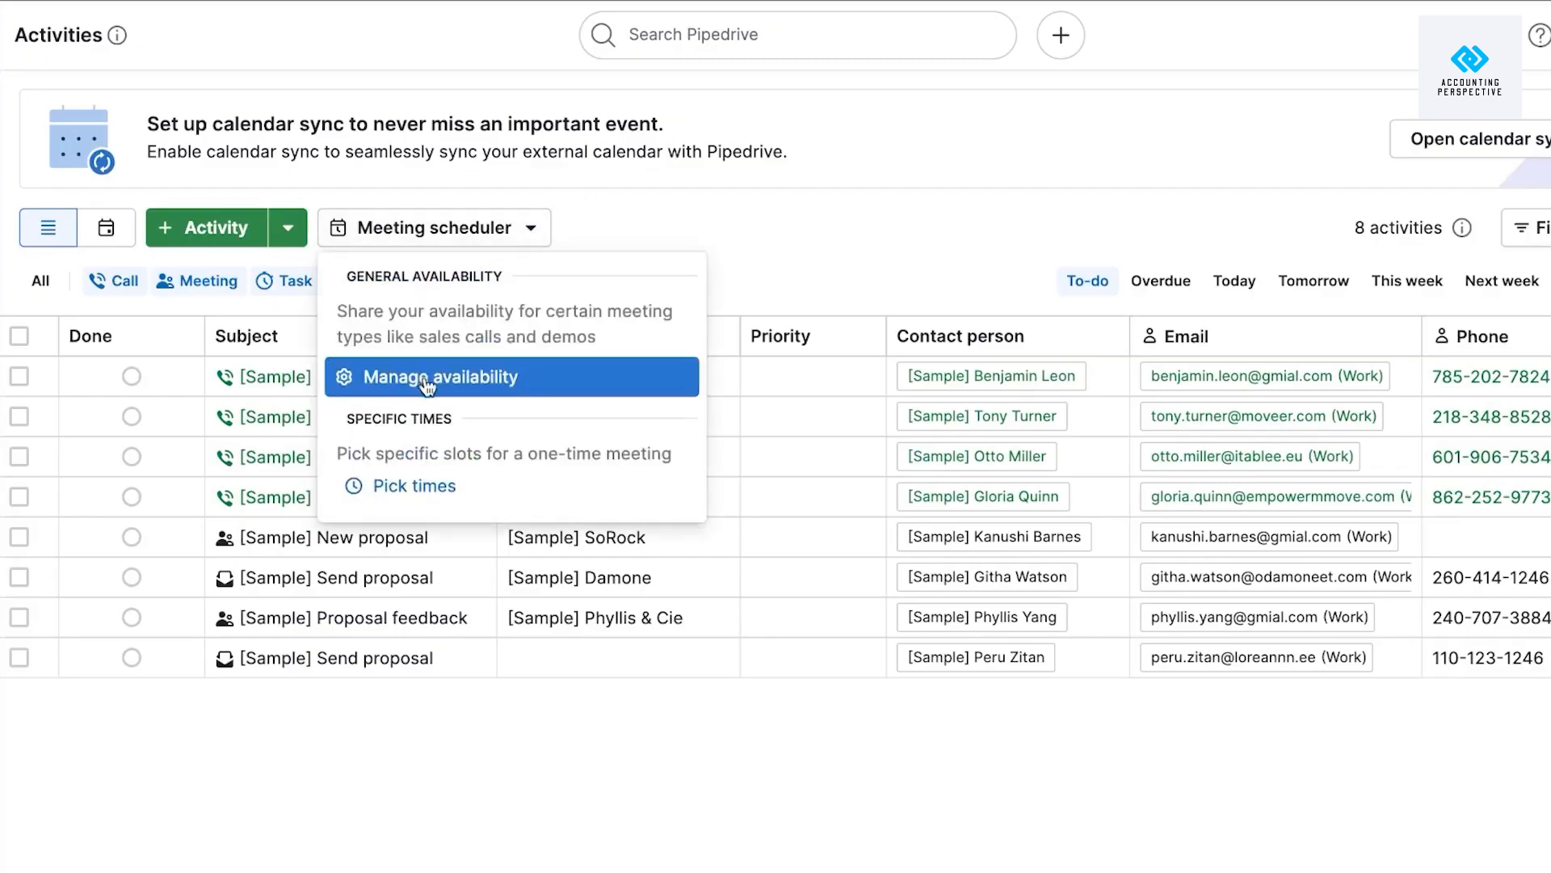
pyautogui.click(216, 227)
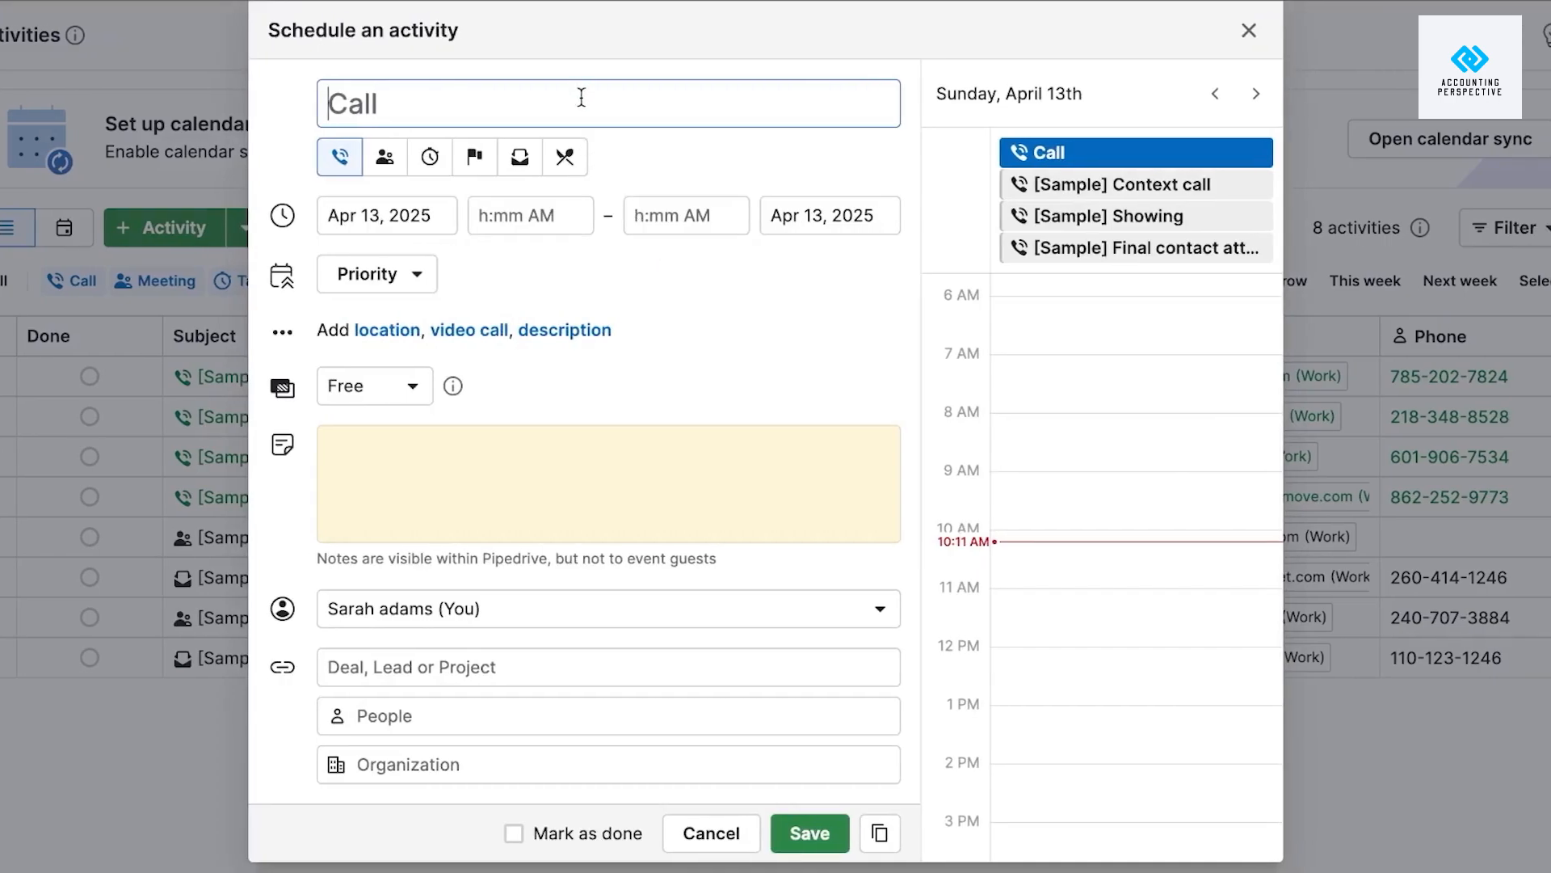
# Name the activity MEETING, make it a meeting on Apr 14 from 10:00 AM to 12:00 PM.
pyautogui.write('ME')
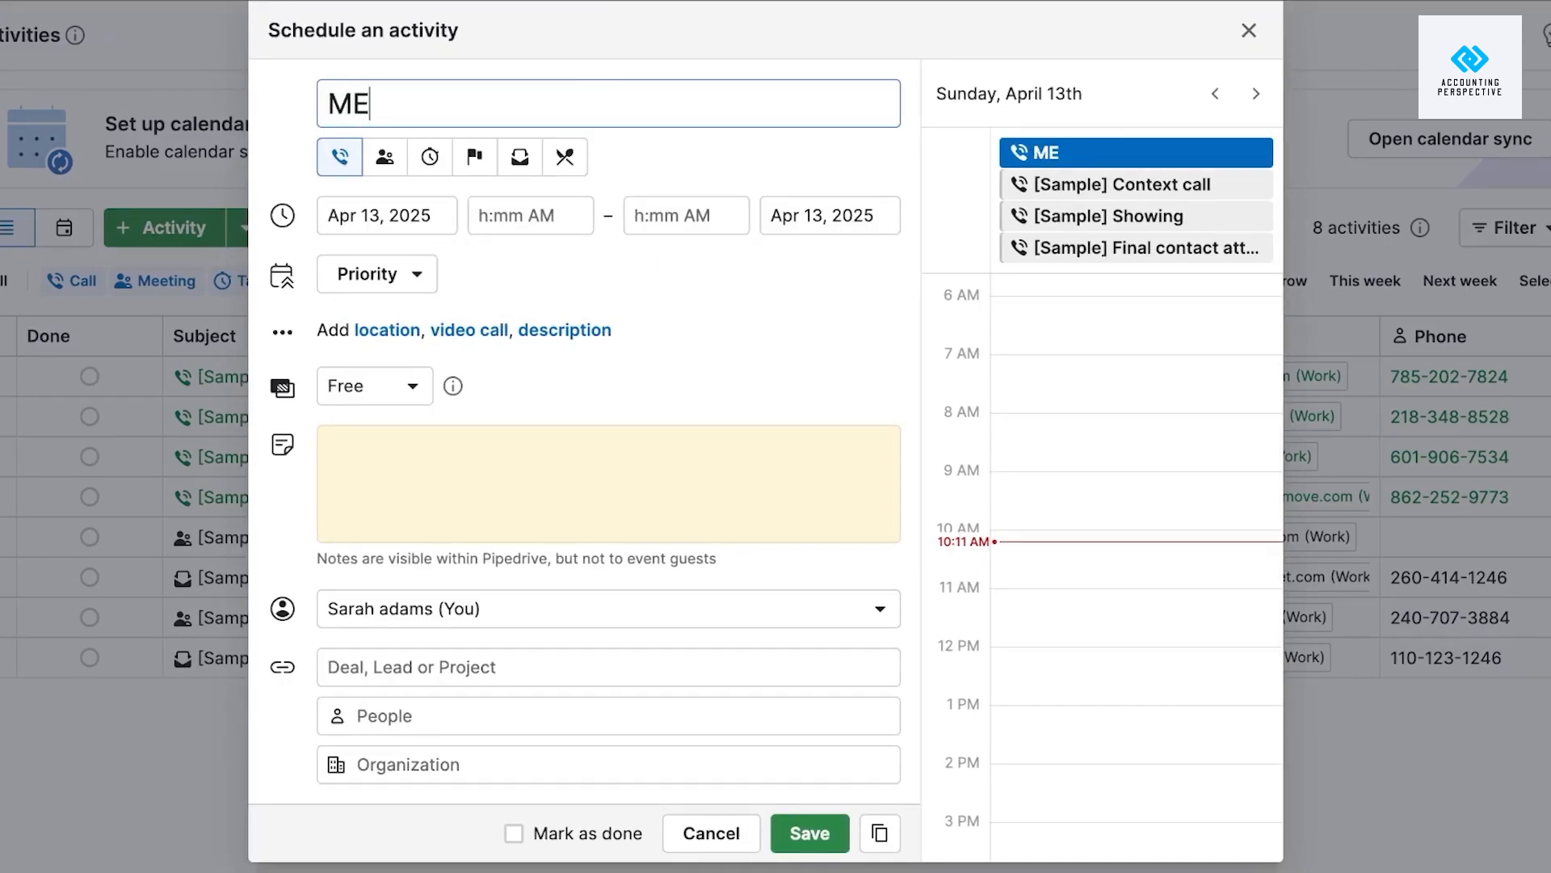
pyautogui.write('ETING')
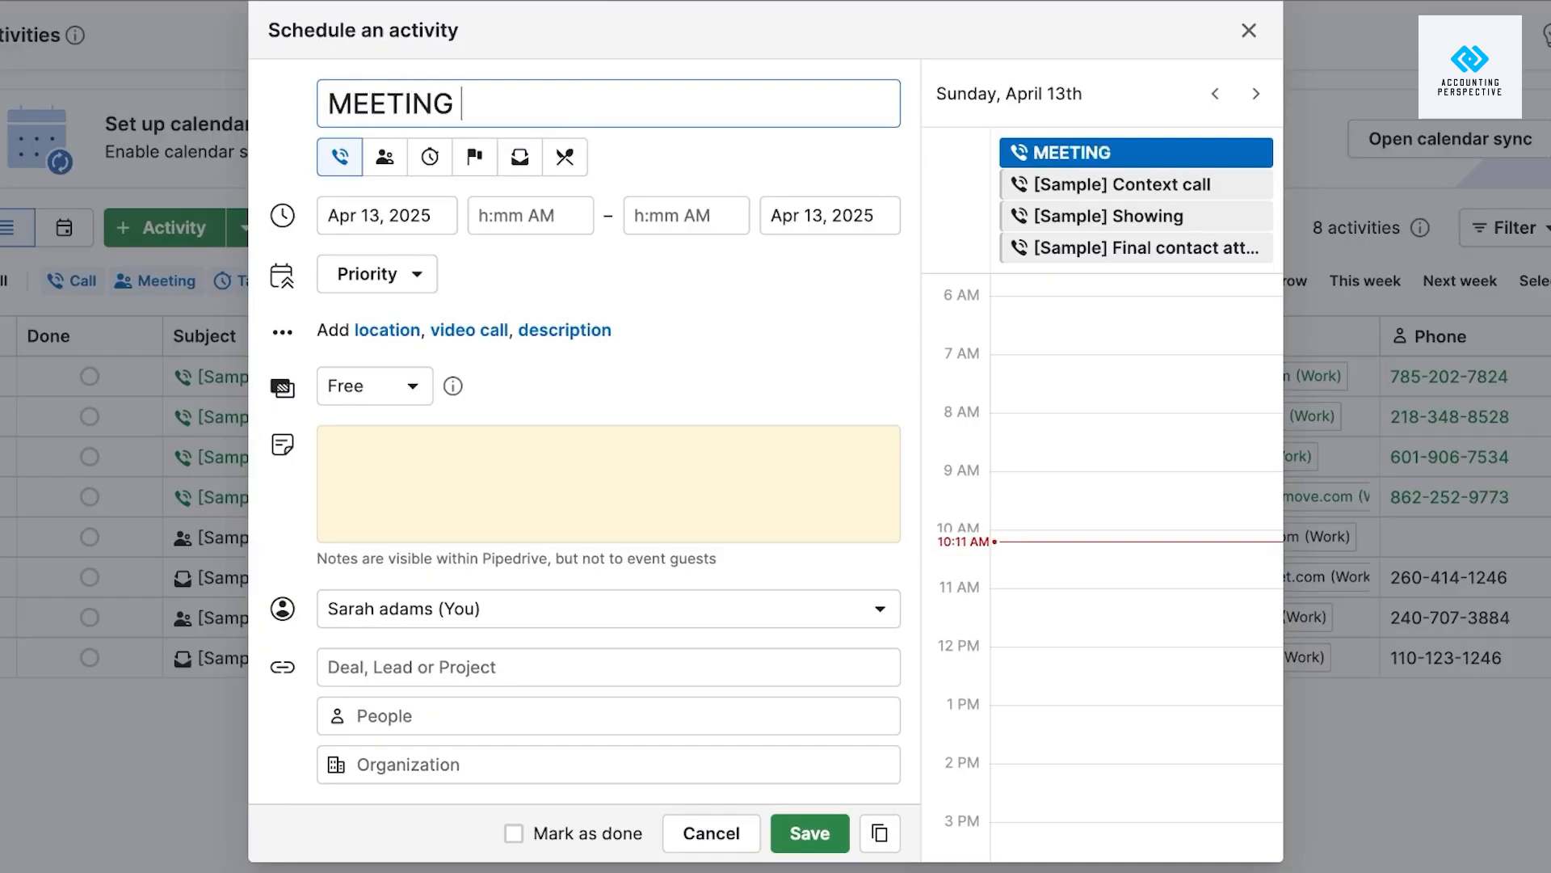
pyautogui.click(391, 161)
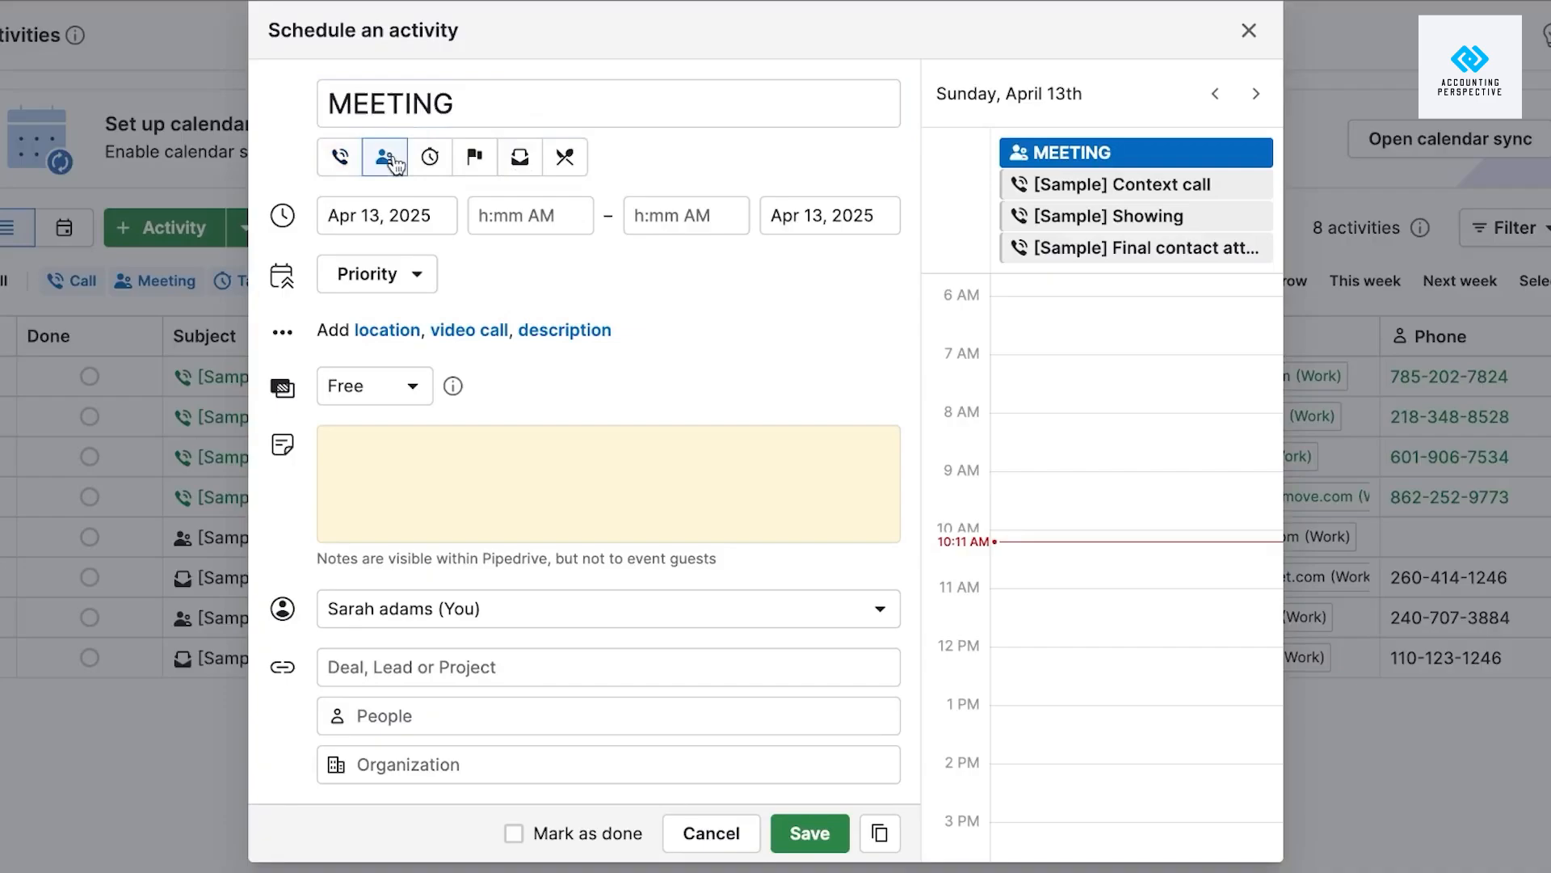
pyautogui.click(431, 214)
pyautogui.click(389, 451)
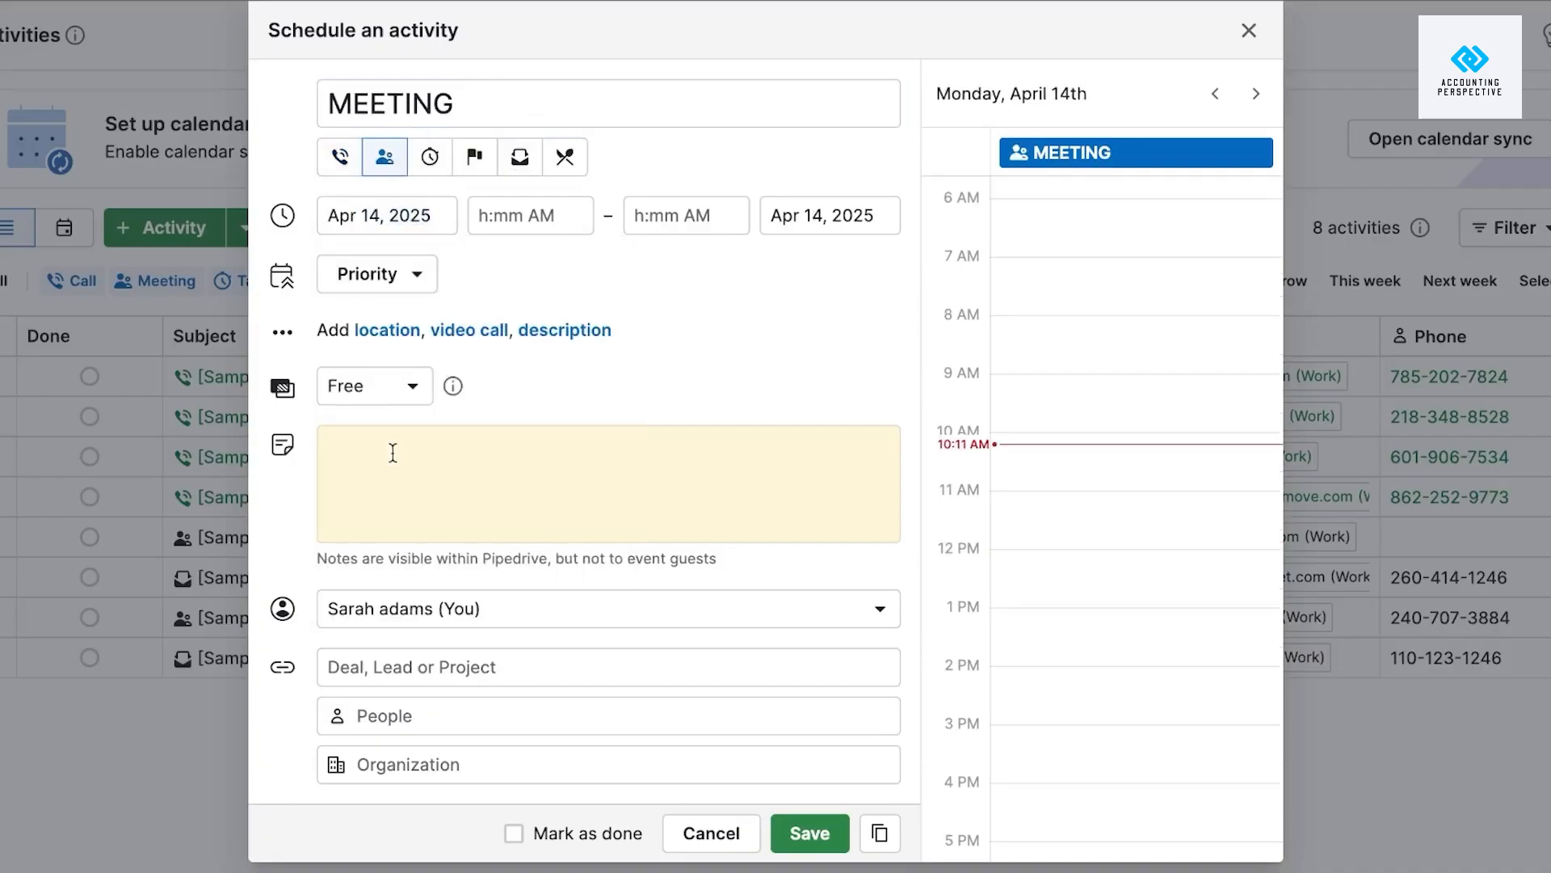
pyautogui.click(510, 226)
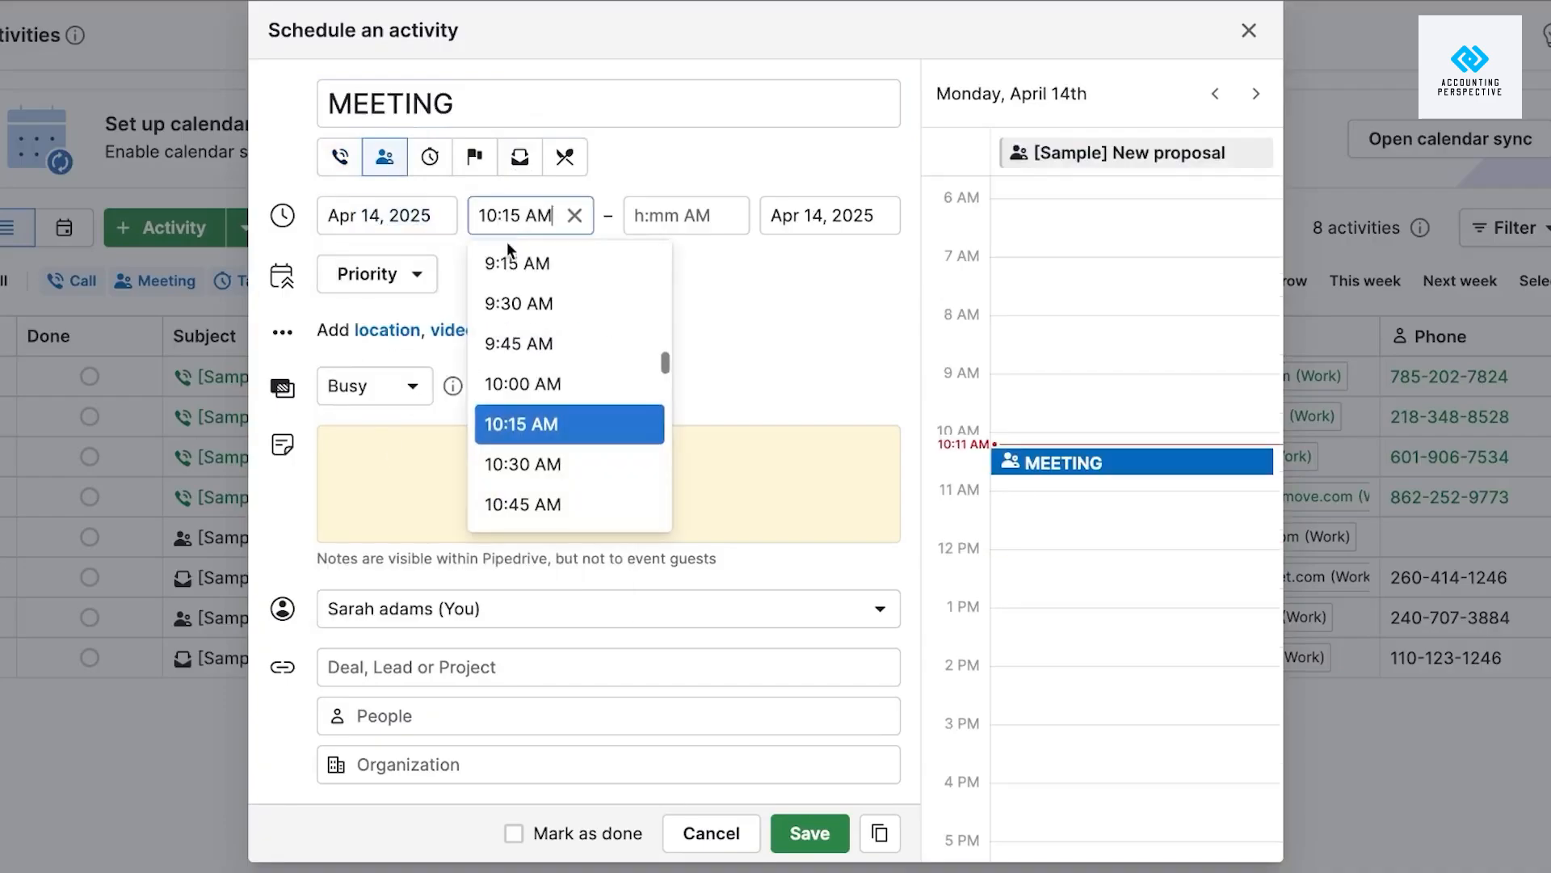
pyautogui.click(559, 394)
pyautogui.click(684, 225)
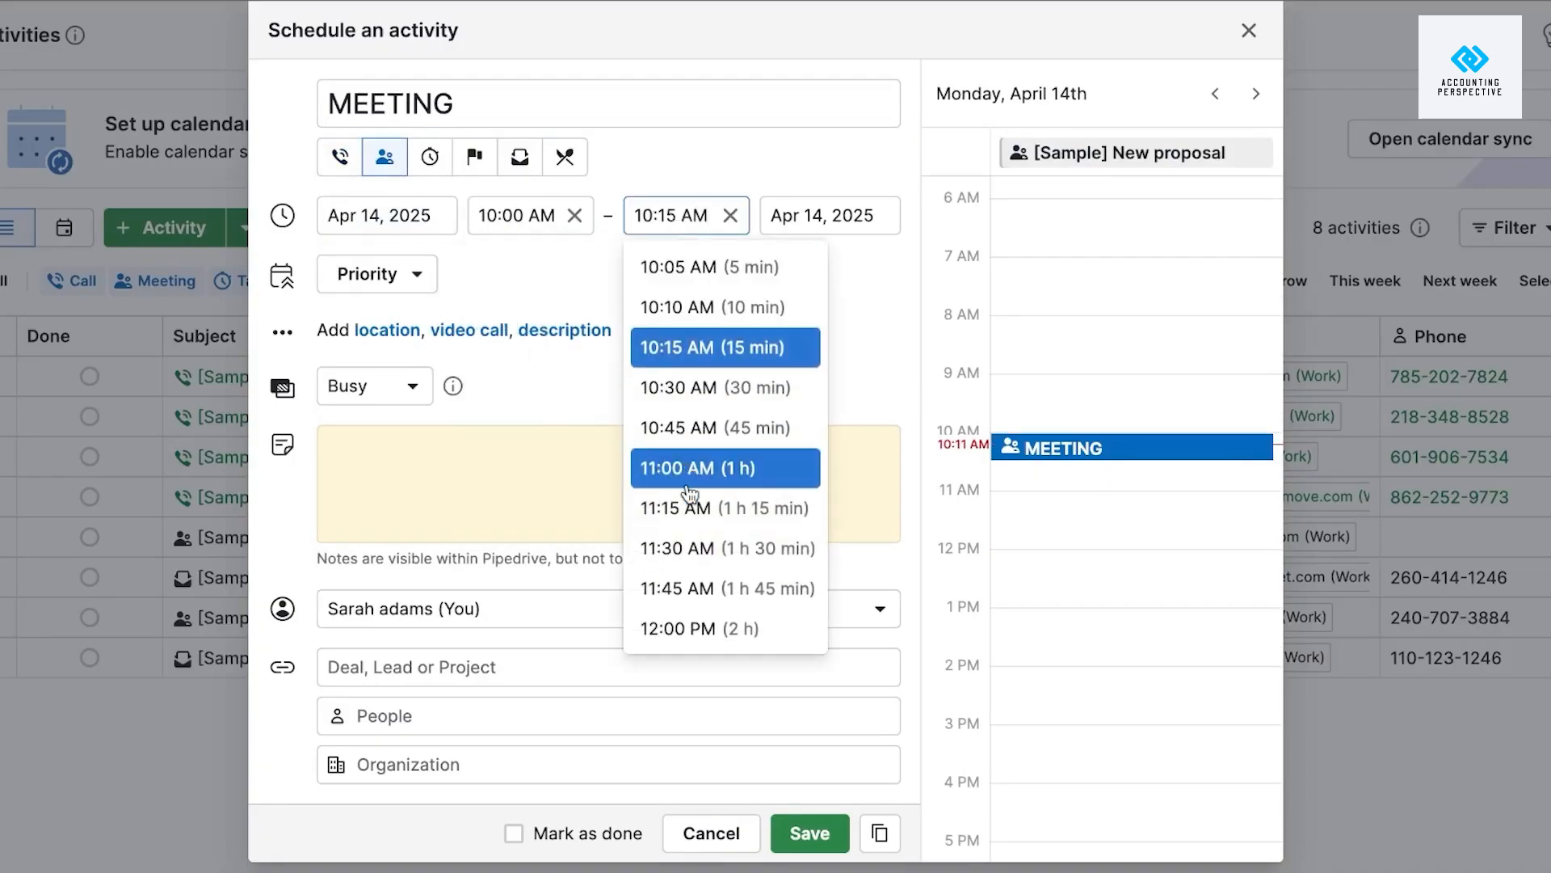
pyautogui.click(679, 628)
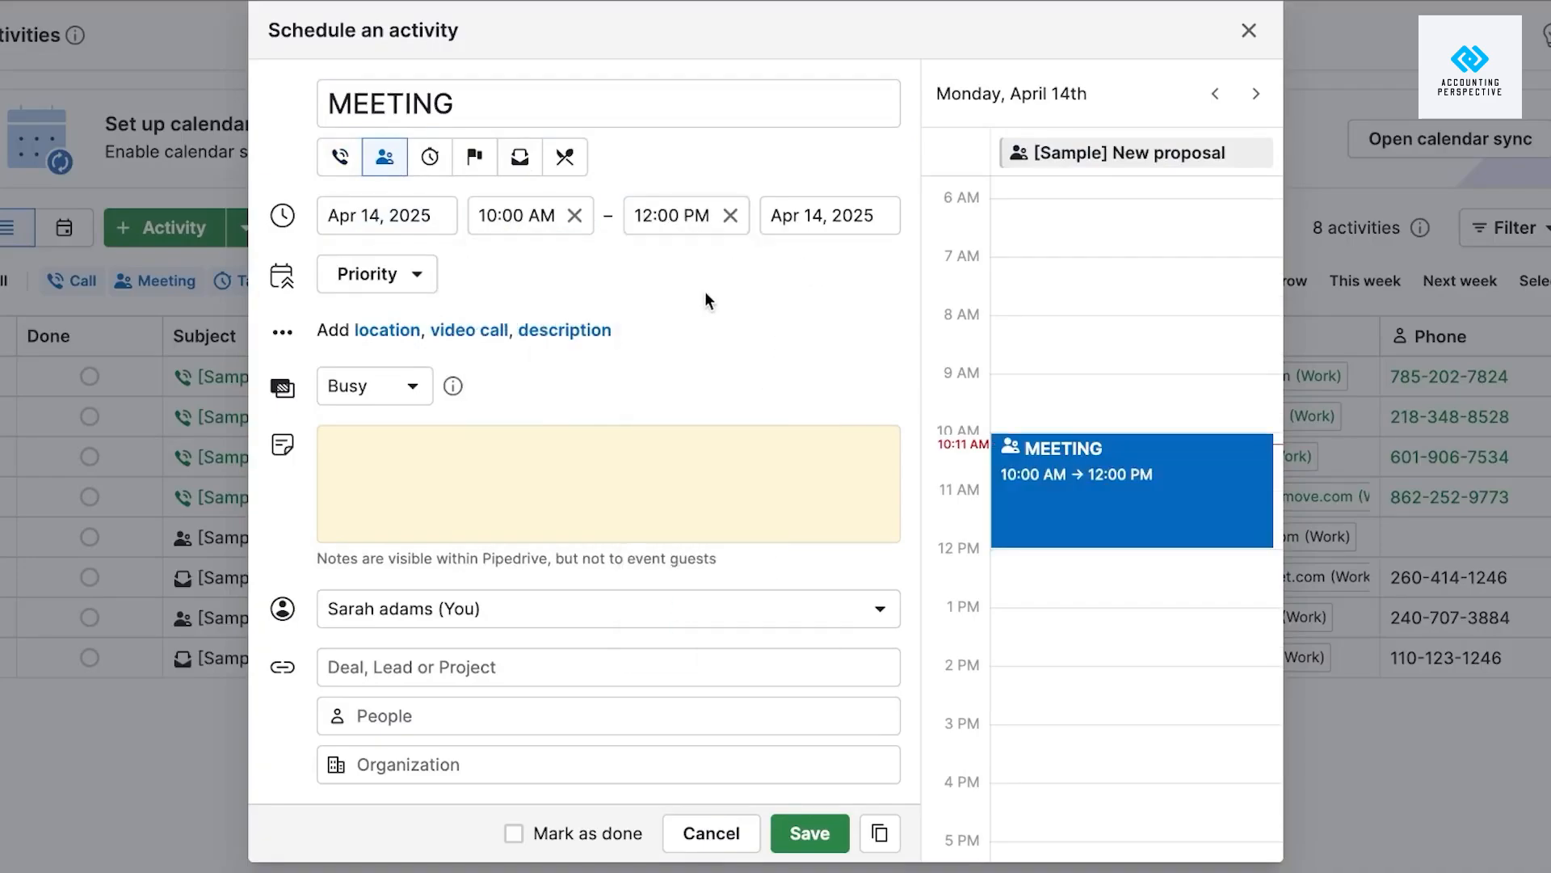
# Set the meeting's priority to HIGH and its availability to Free.
pyautogui.click(420, 286)
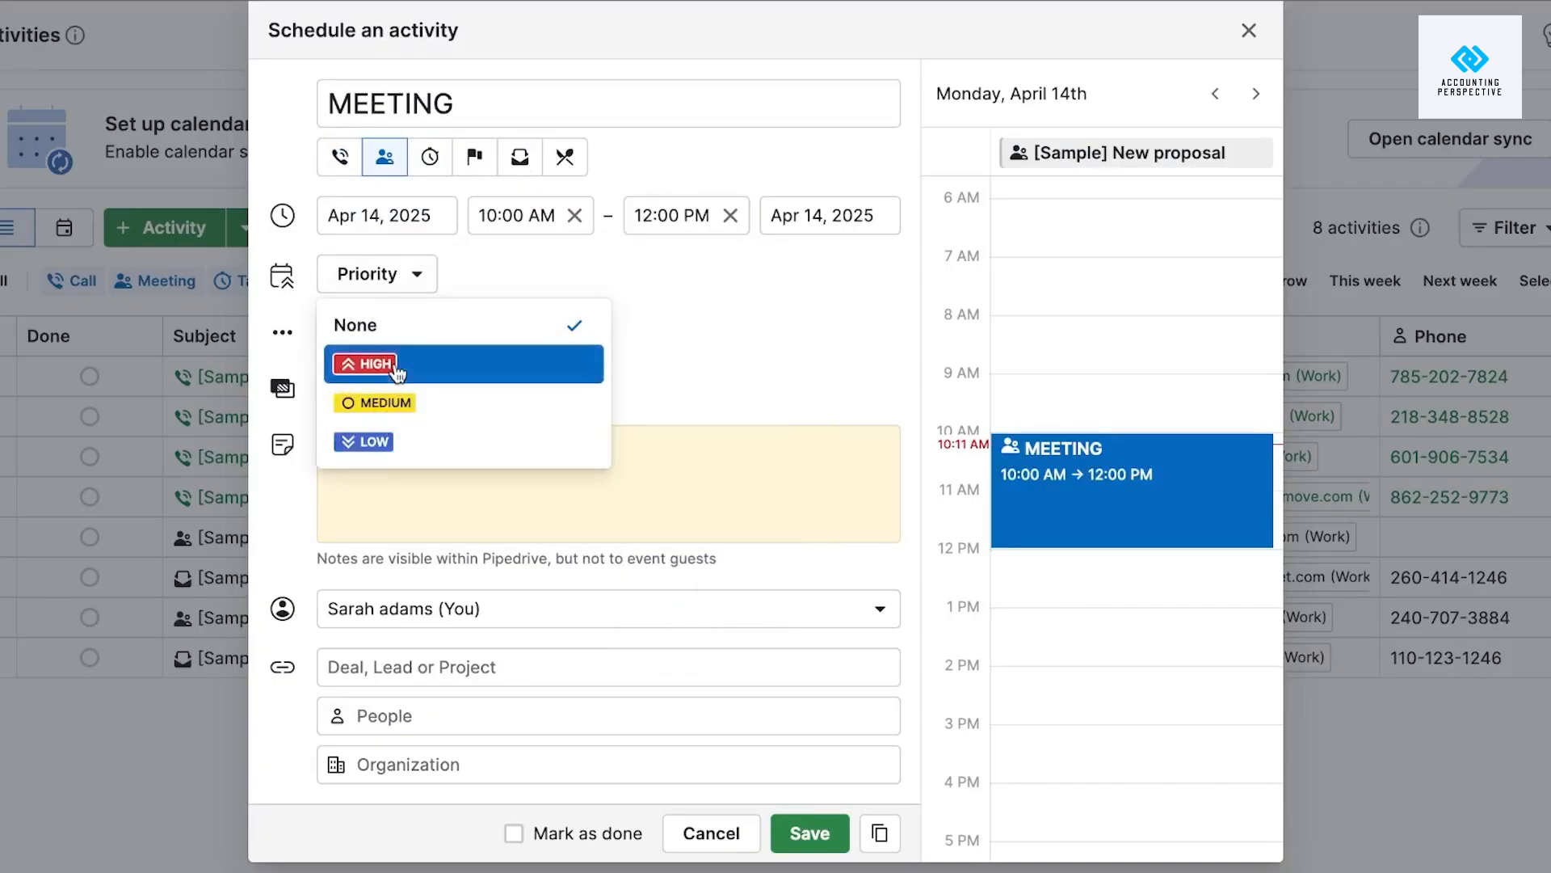
pyautogui.click(347, 360)
pyautogui.click(409, 386)
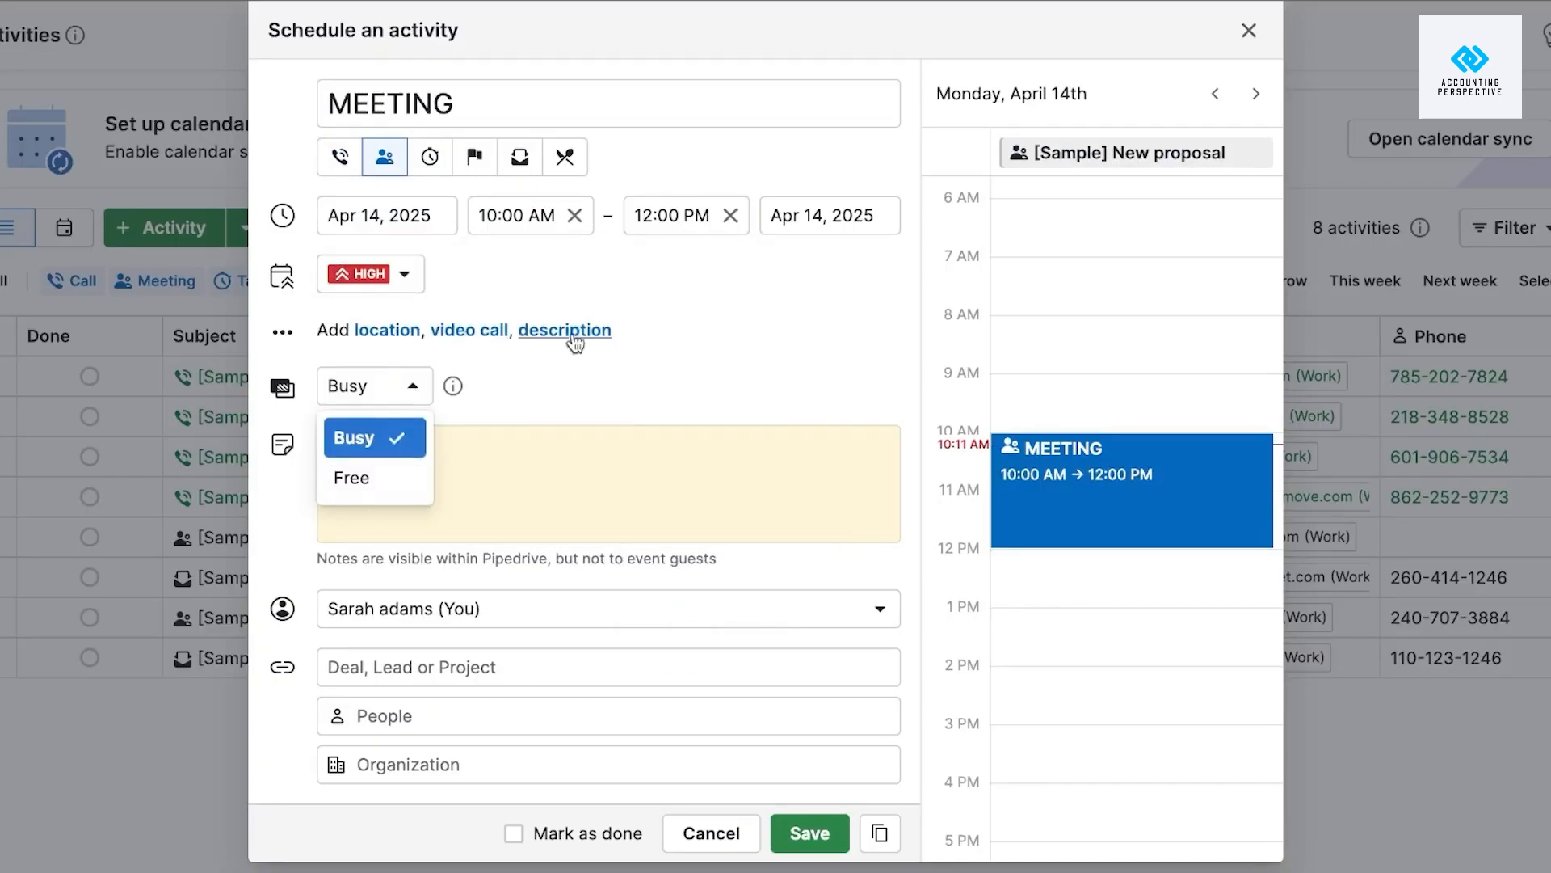
pyautogui.click(468, 332)
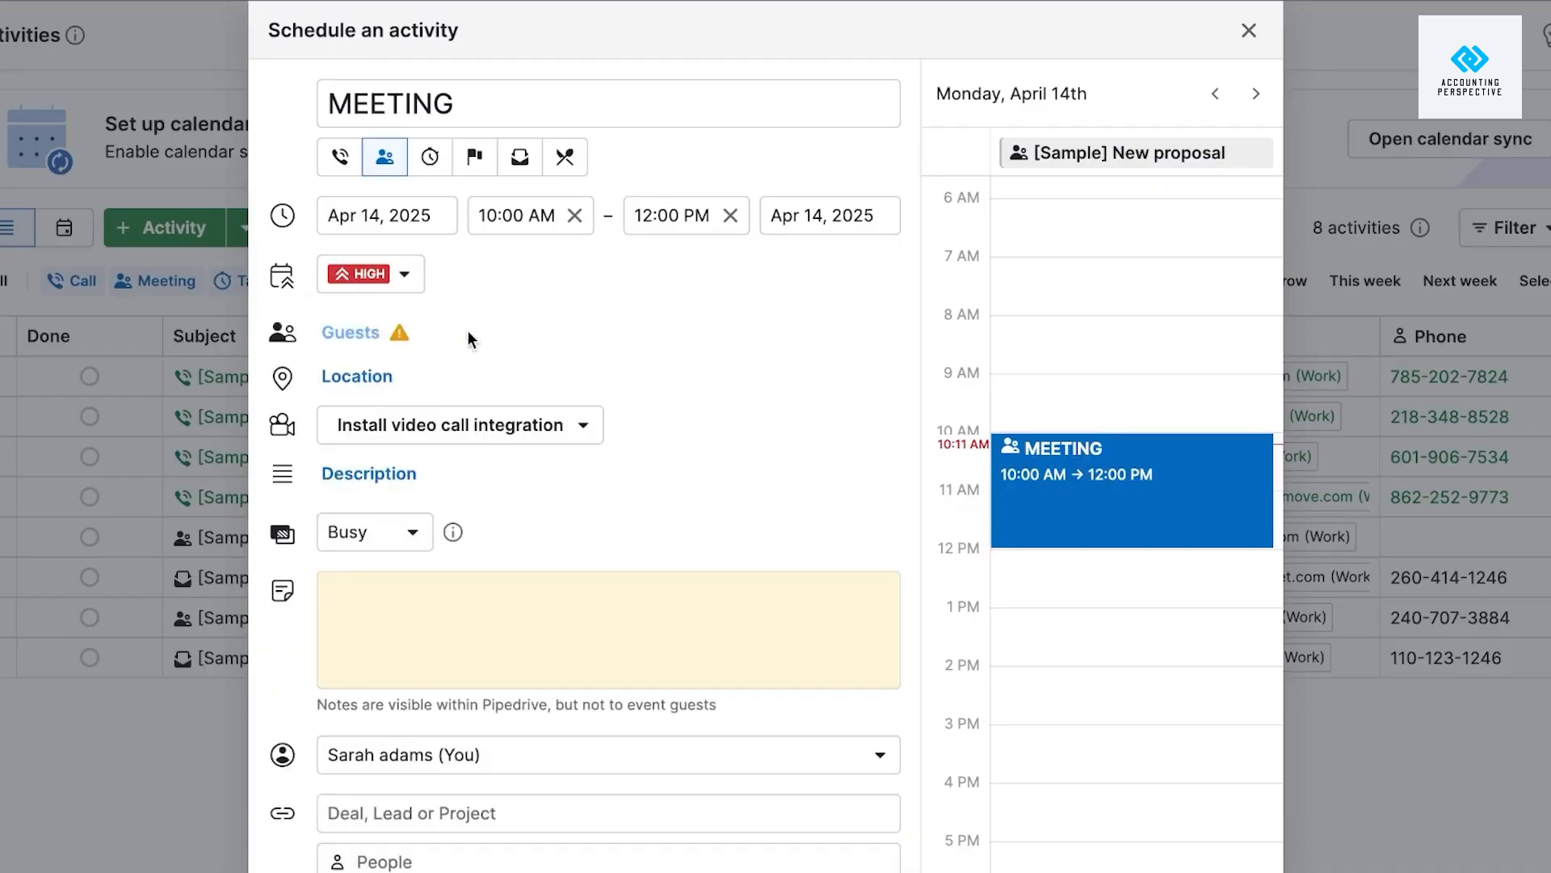
pyautogui.click(464, 433)
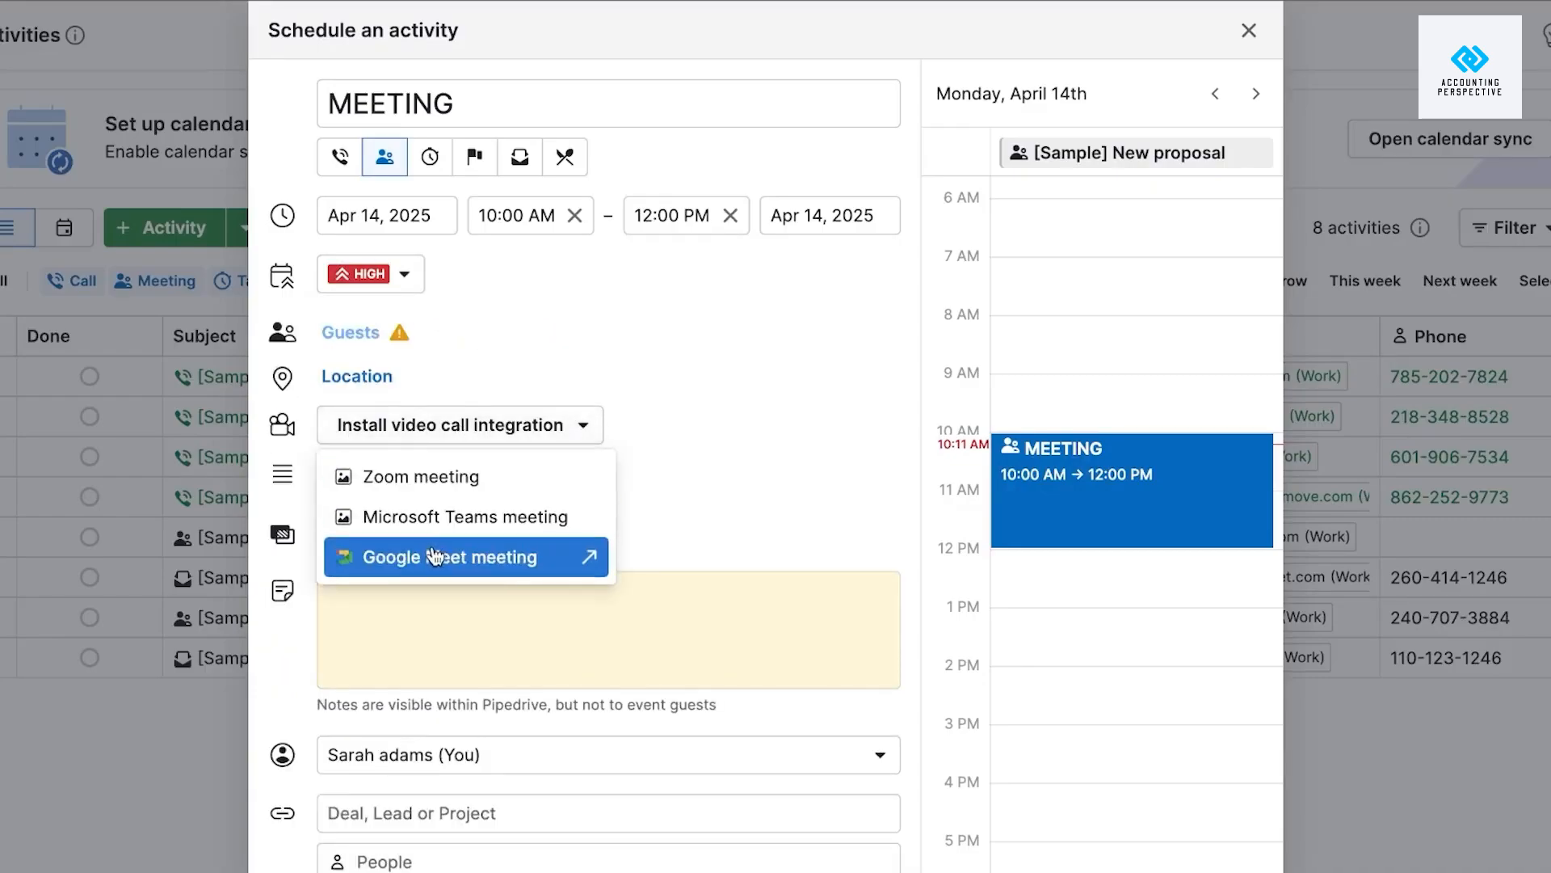
pyautogui.click(448, 510)
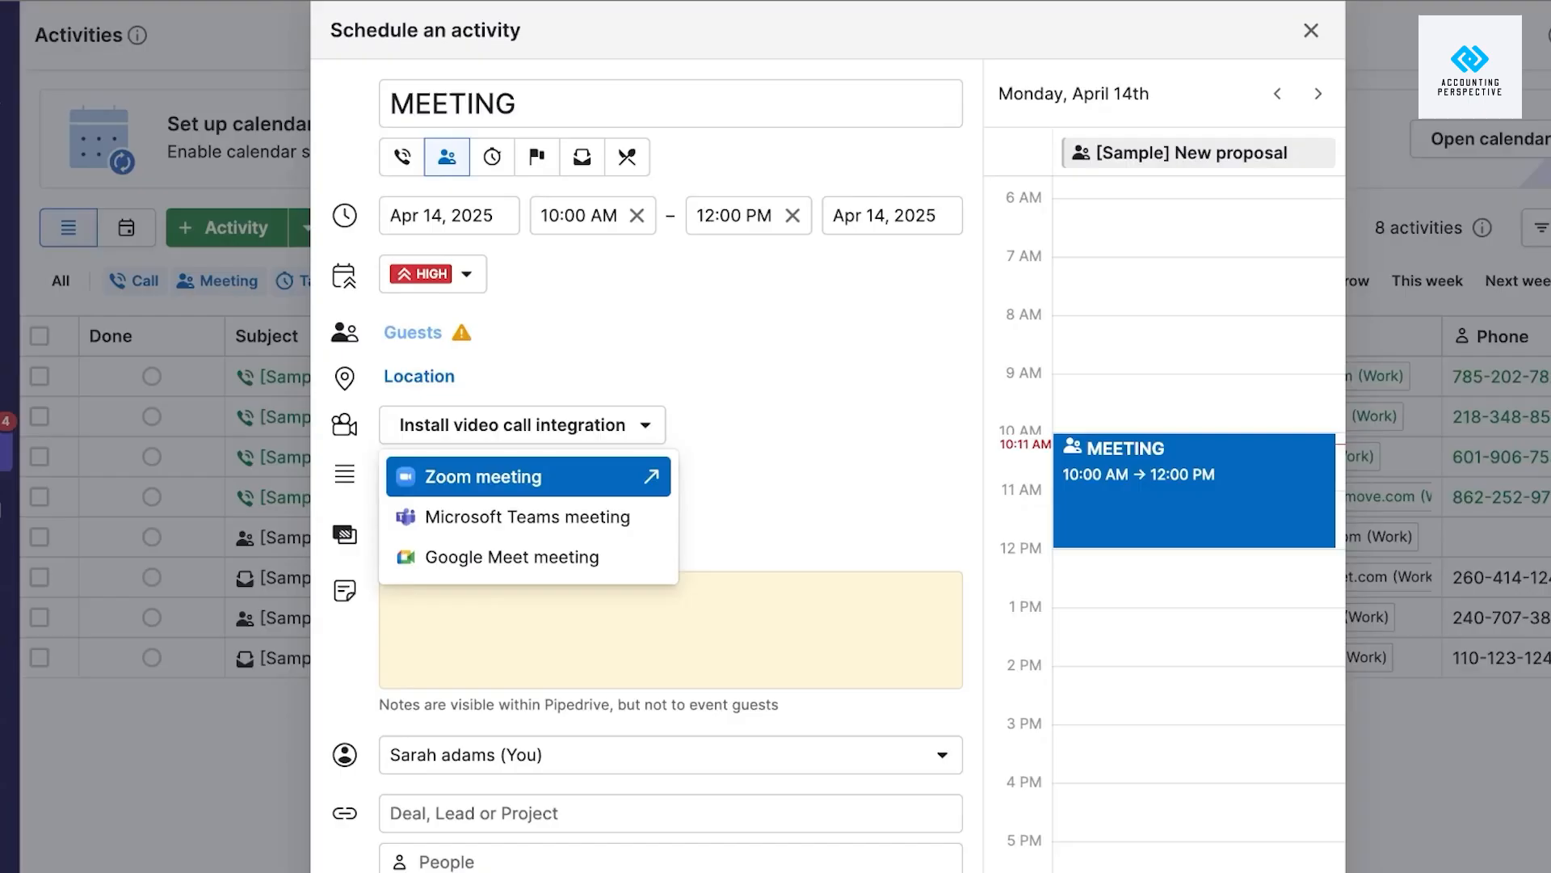
pyautogui.click(526, 477)
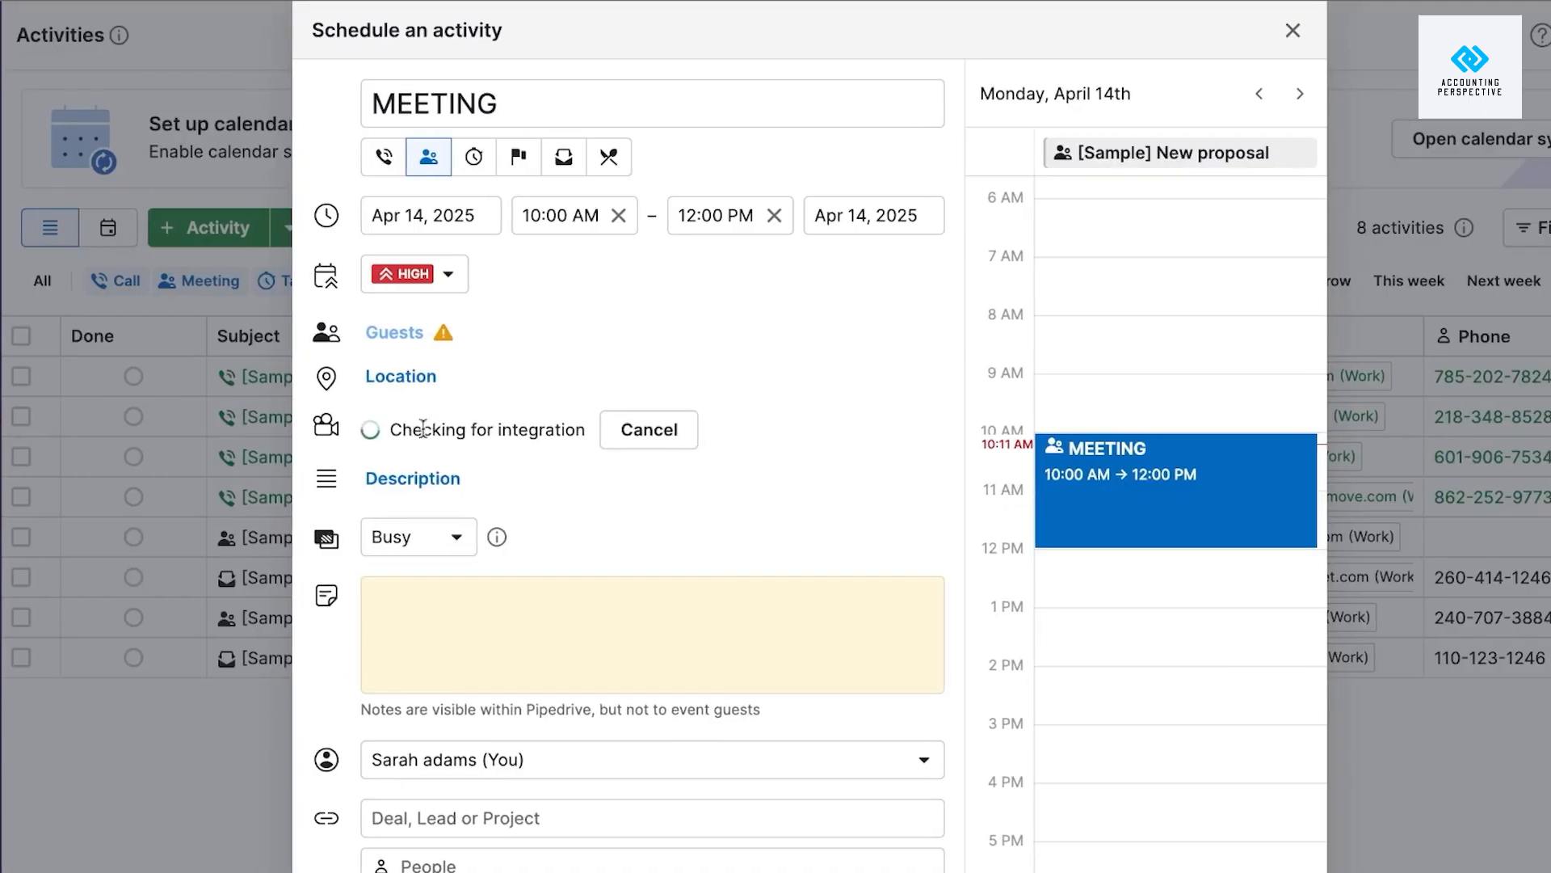
pyautogui.scroll(-1, 543, 507)
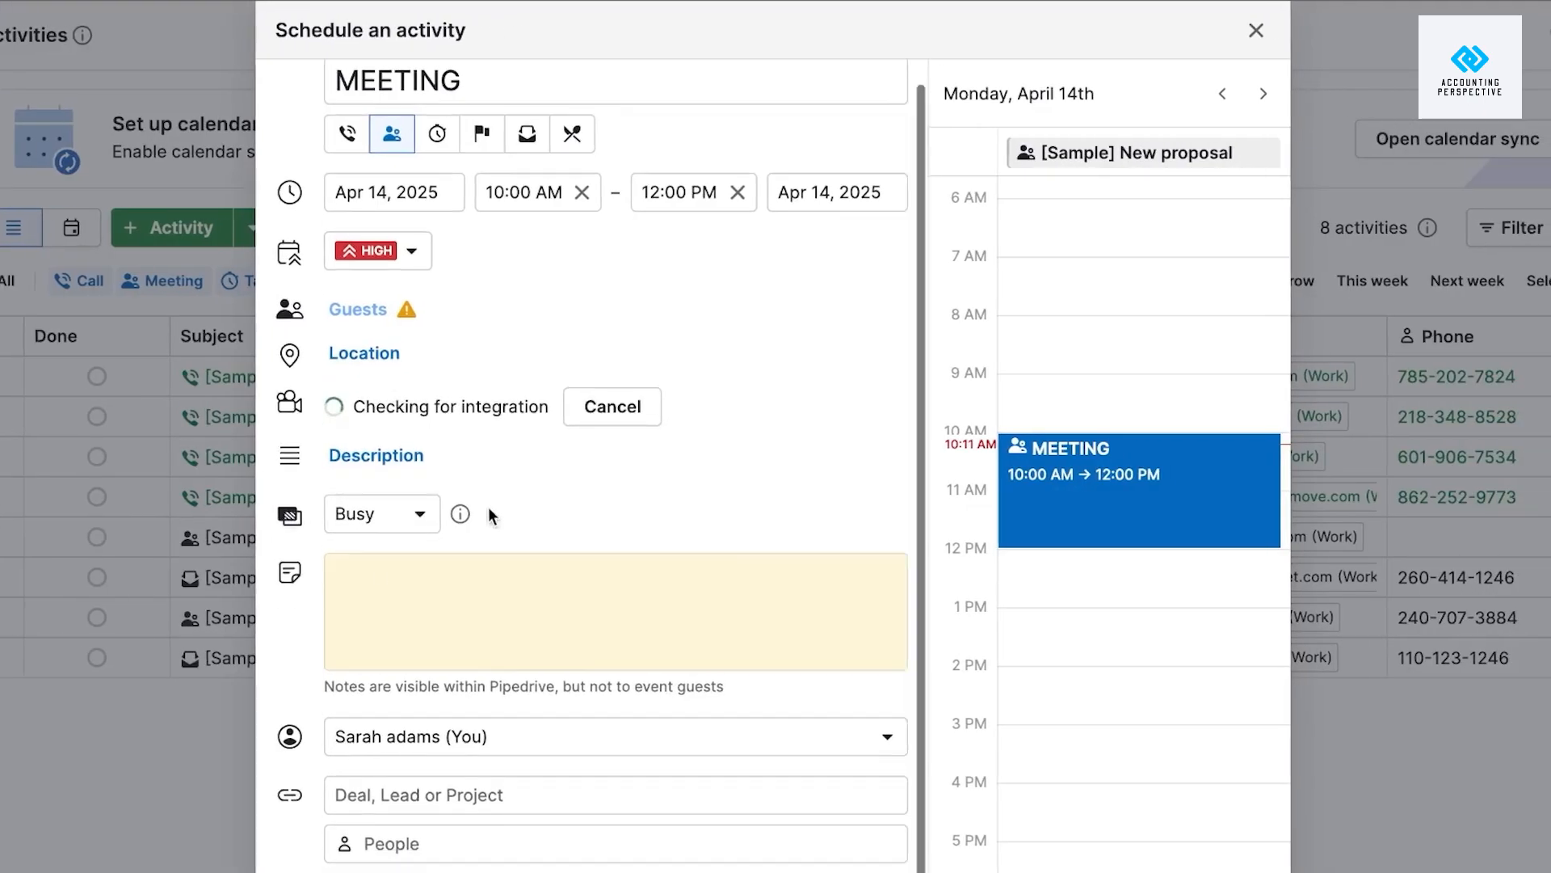
pyautogui.click(420, 512)
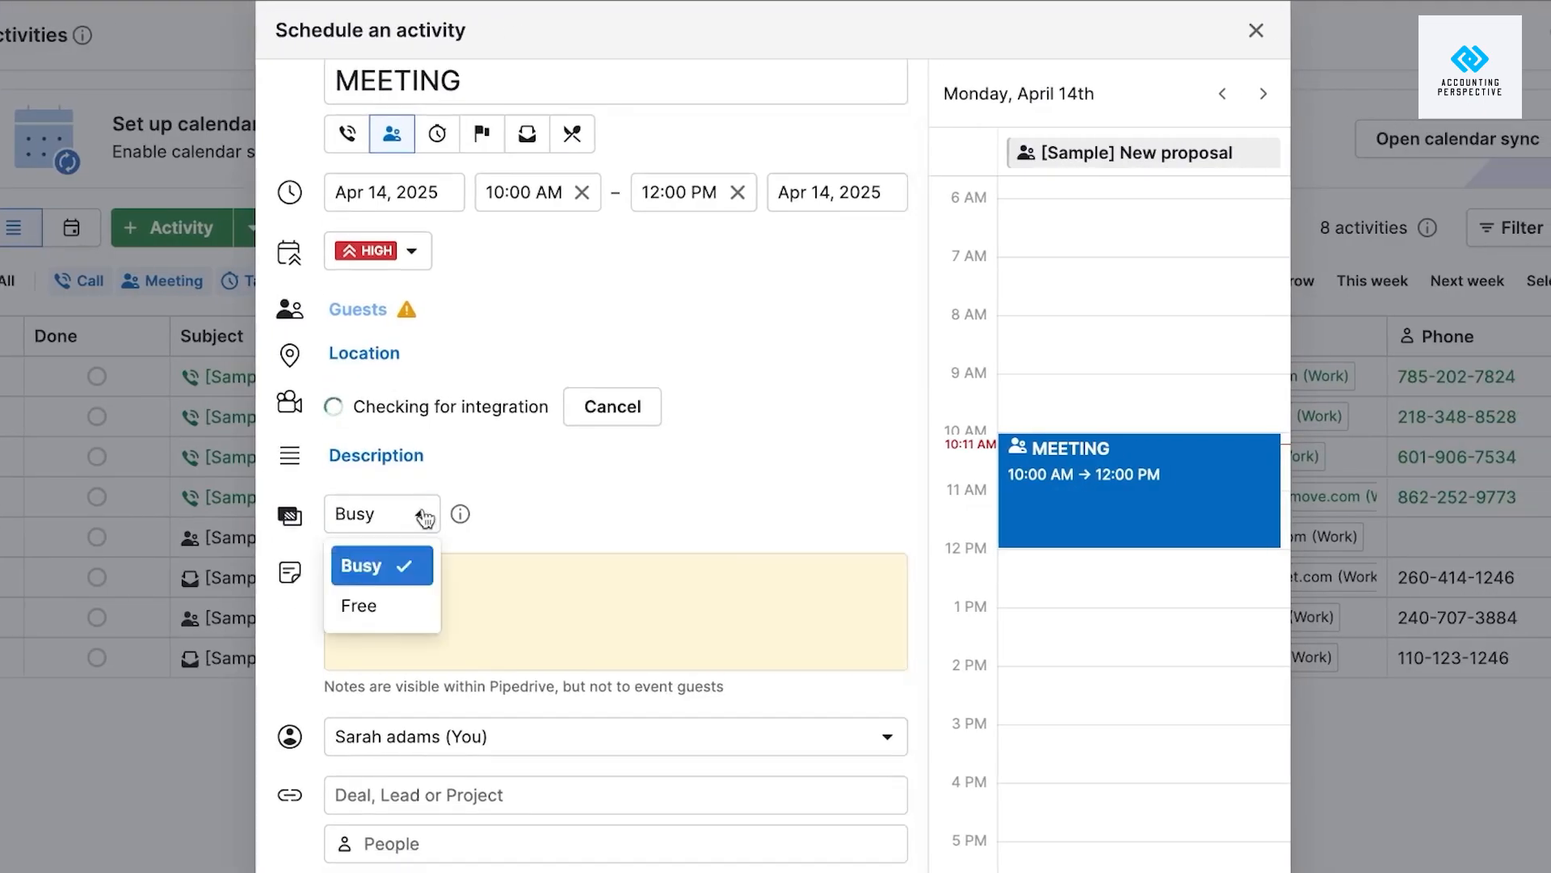
pyautogui.click(375, 606)
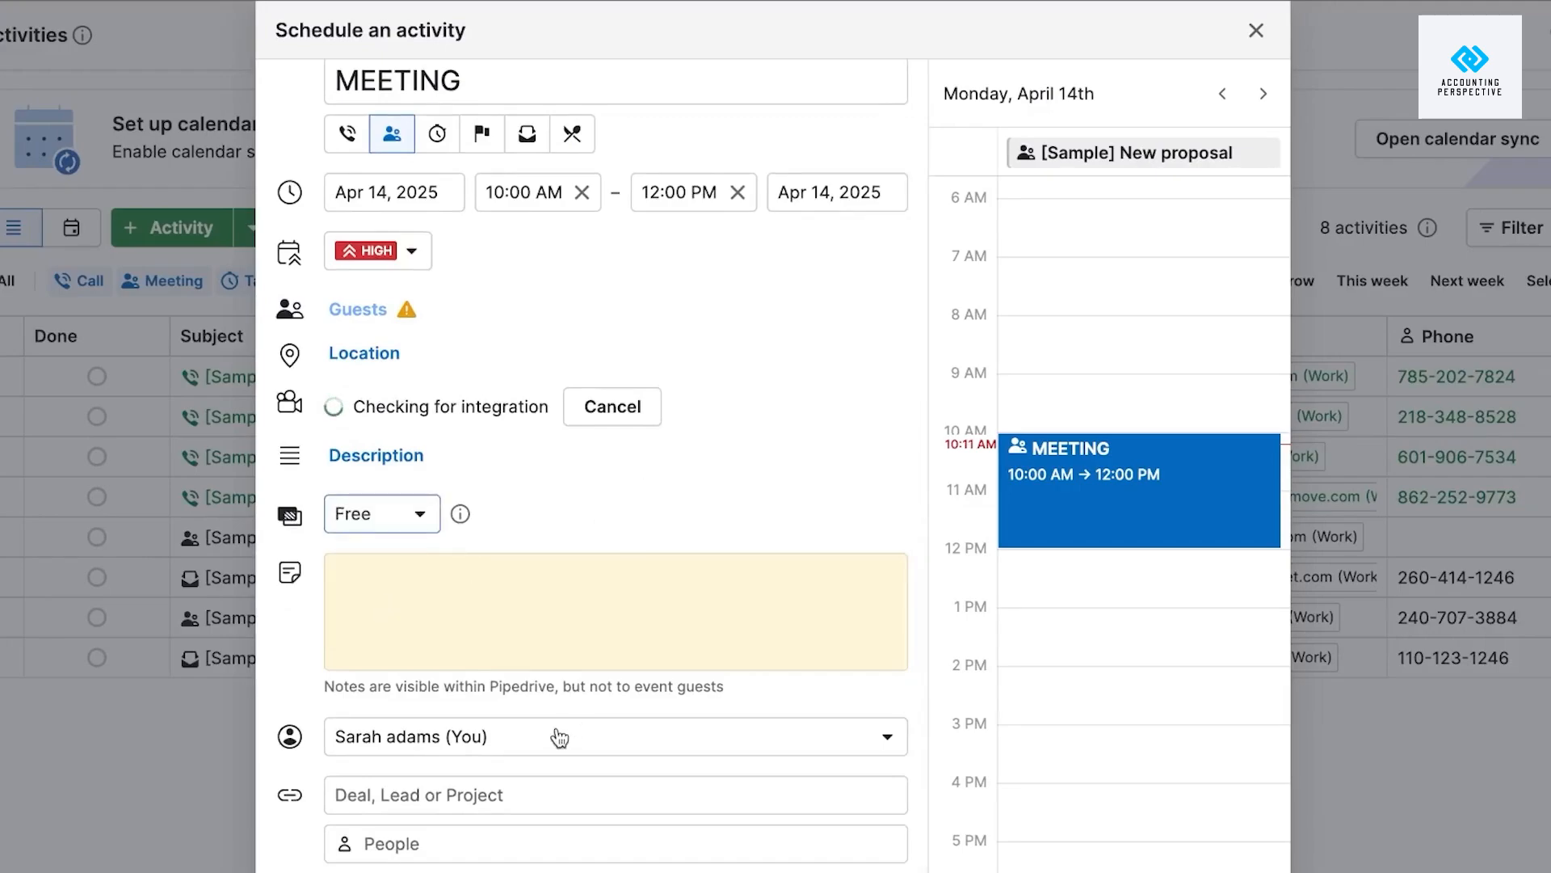
# Leave the deal and person links empty and save the MEETING activity.
pyautogui.click(473, 804)
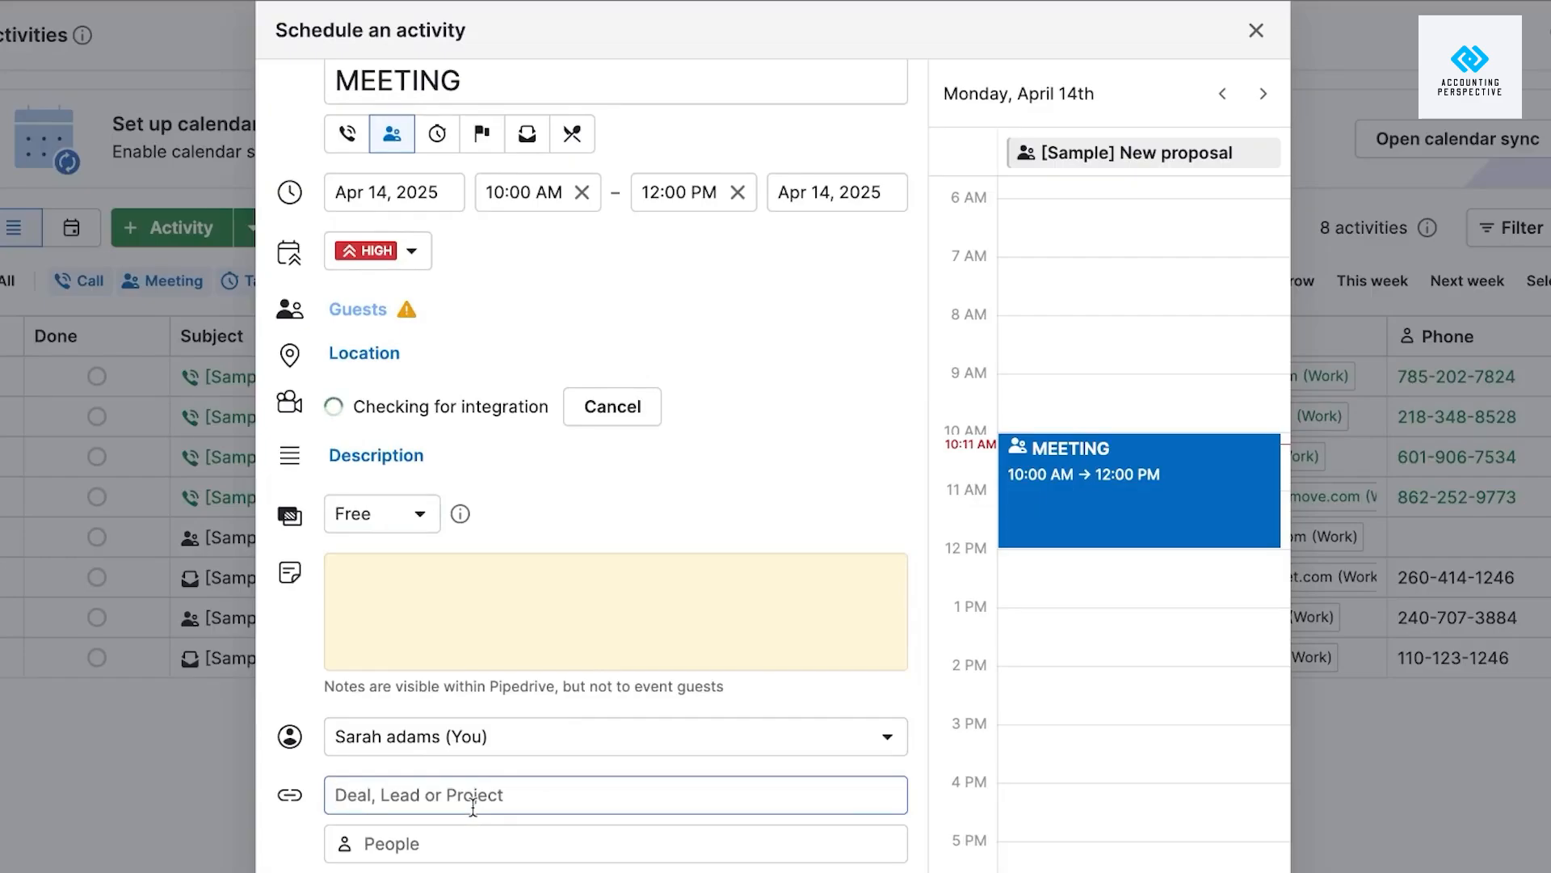
pyautogui.click(295, 797)
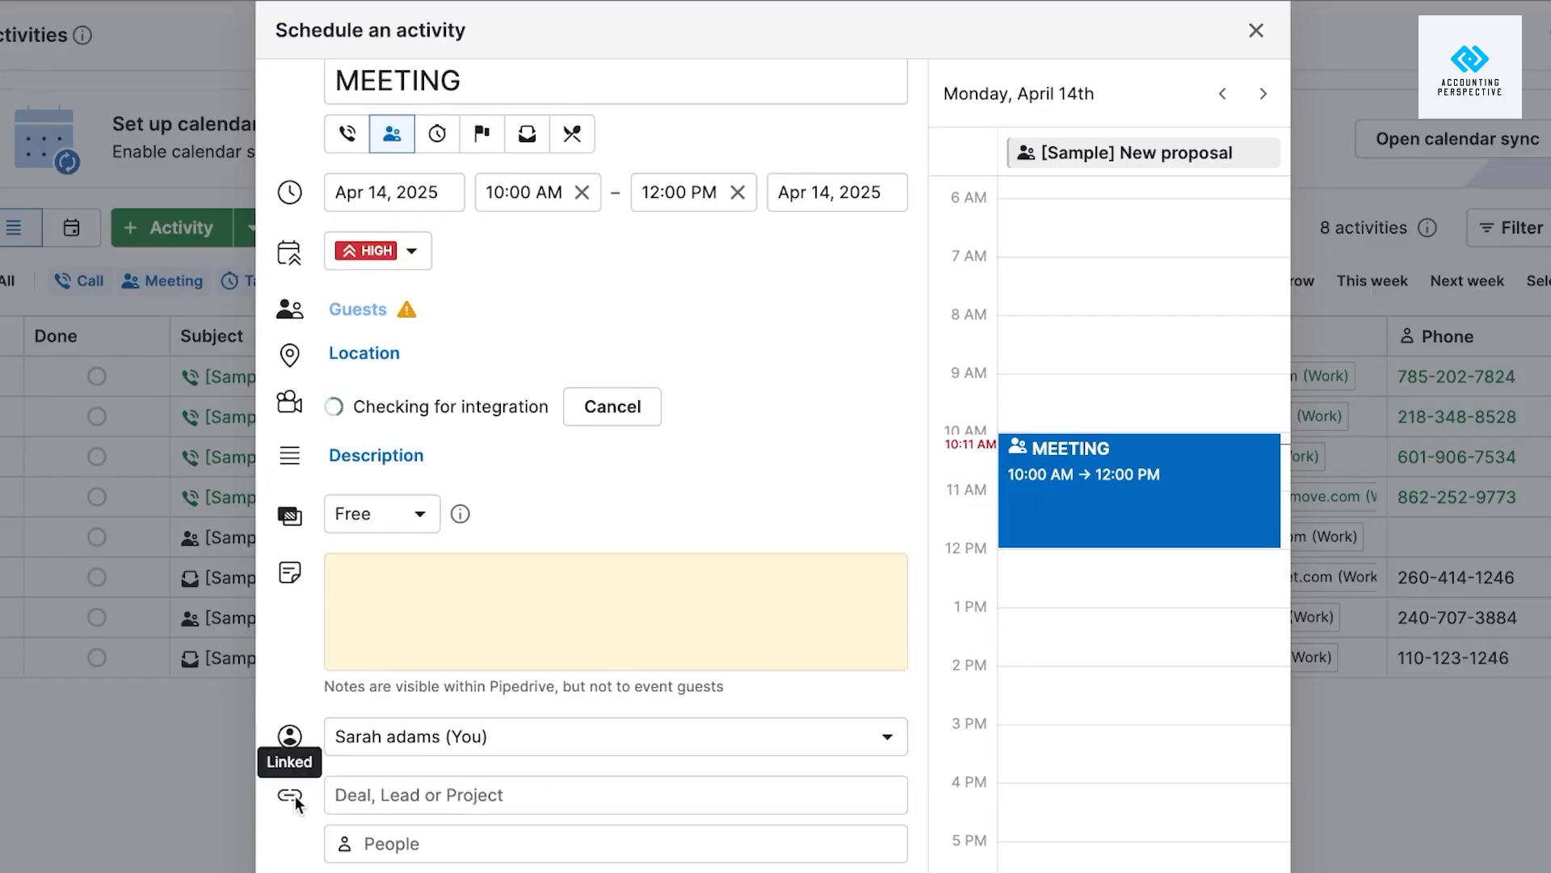
pyautogui.click(435, 788)
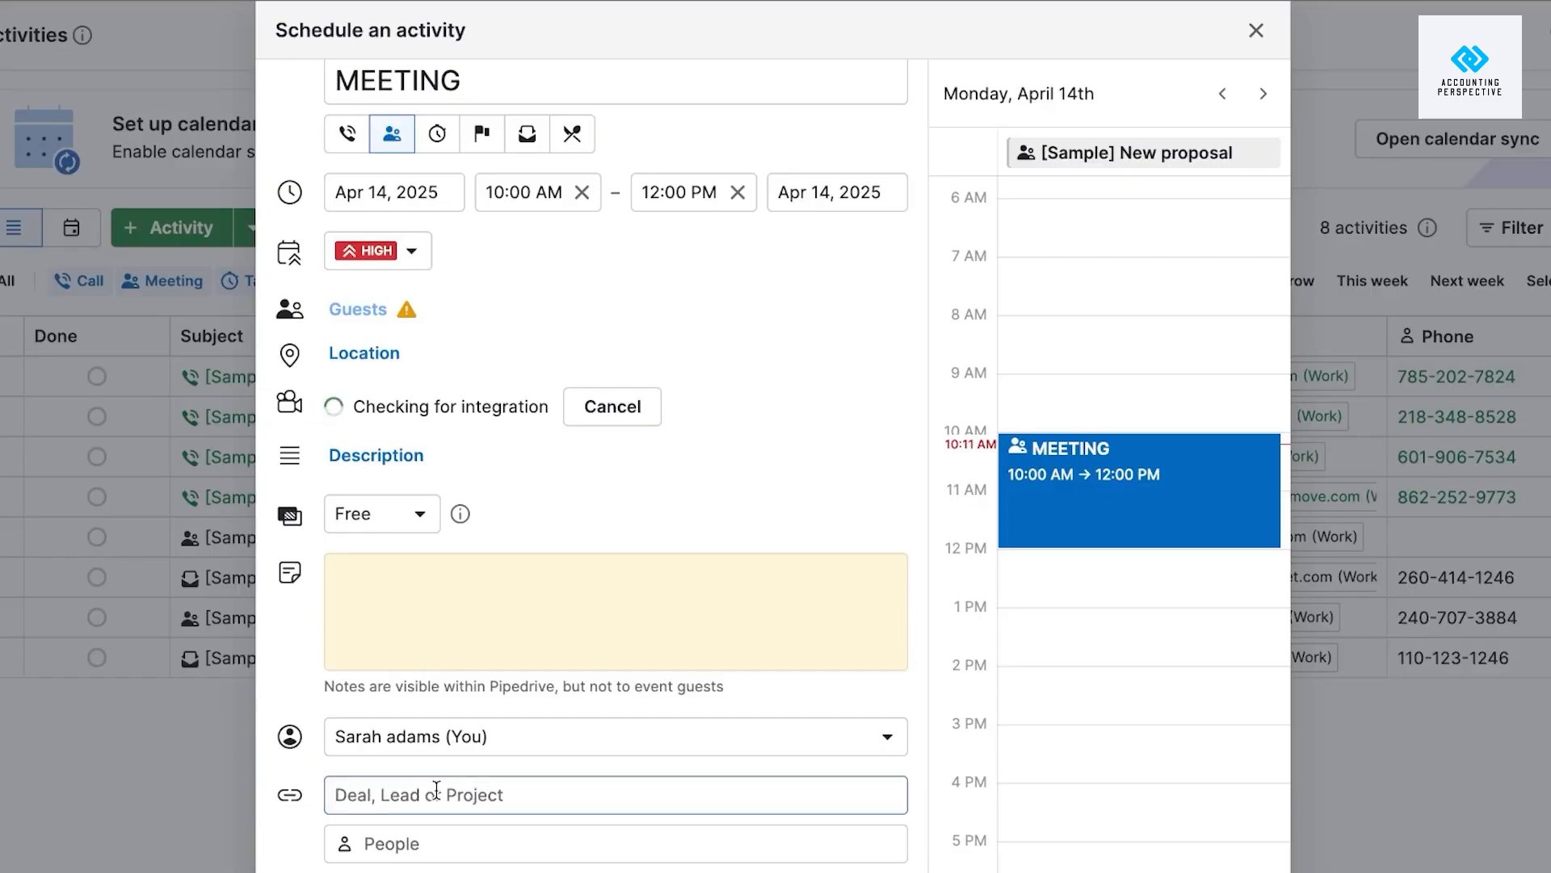
pyautogui.click(424, 844)
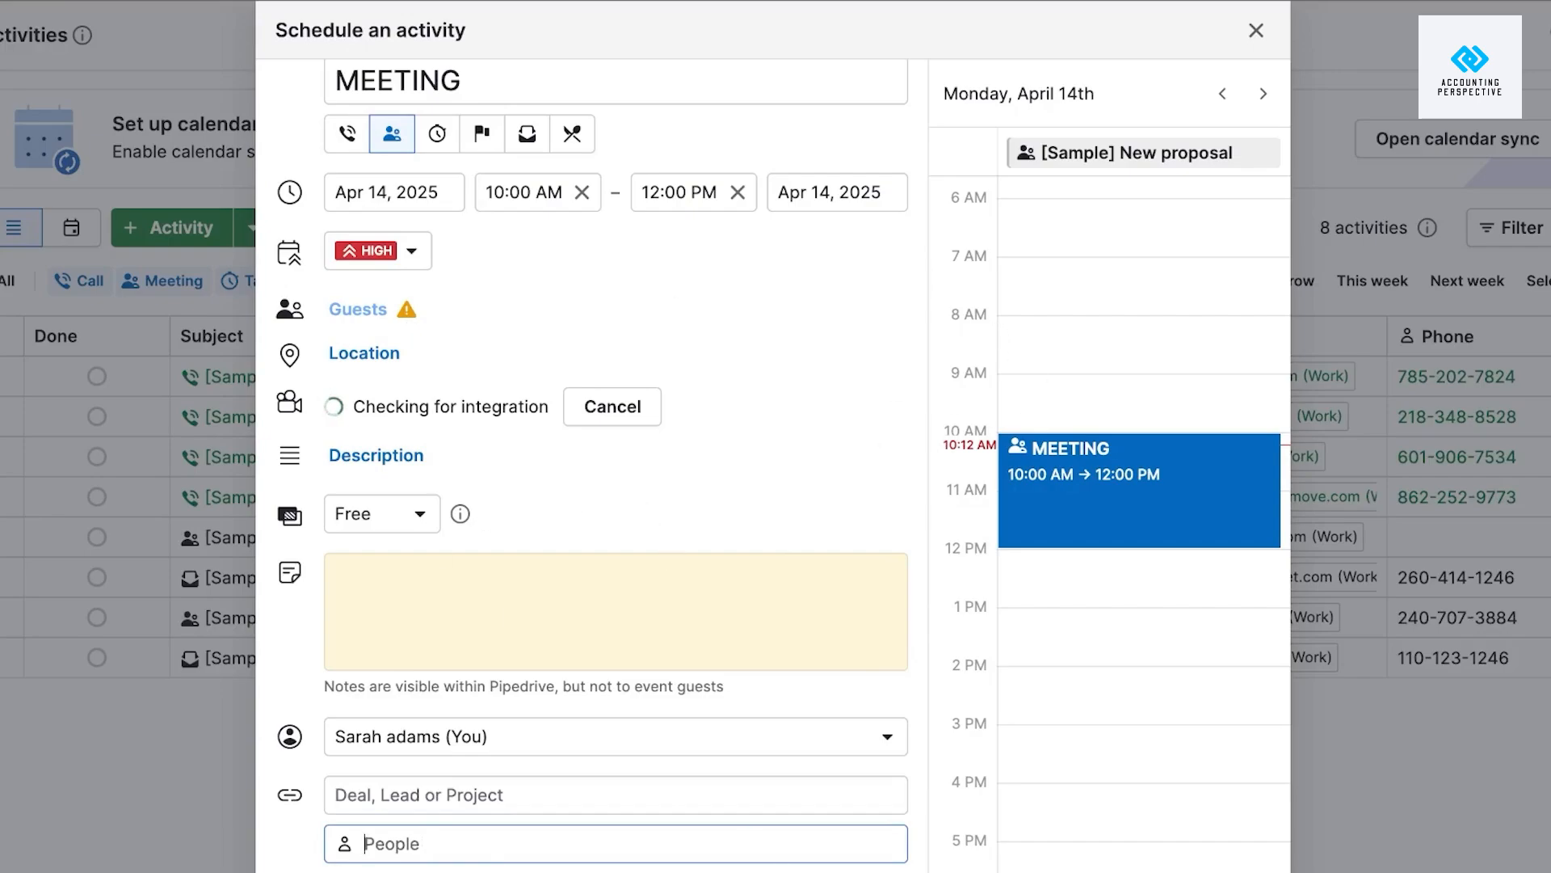
pyautogui.press('Return')
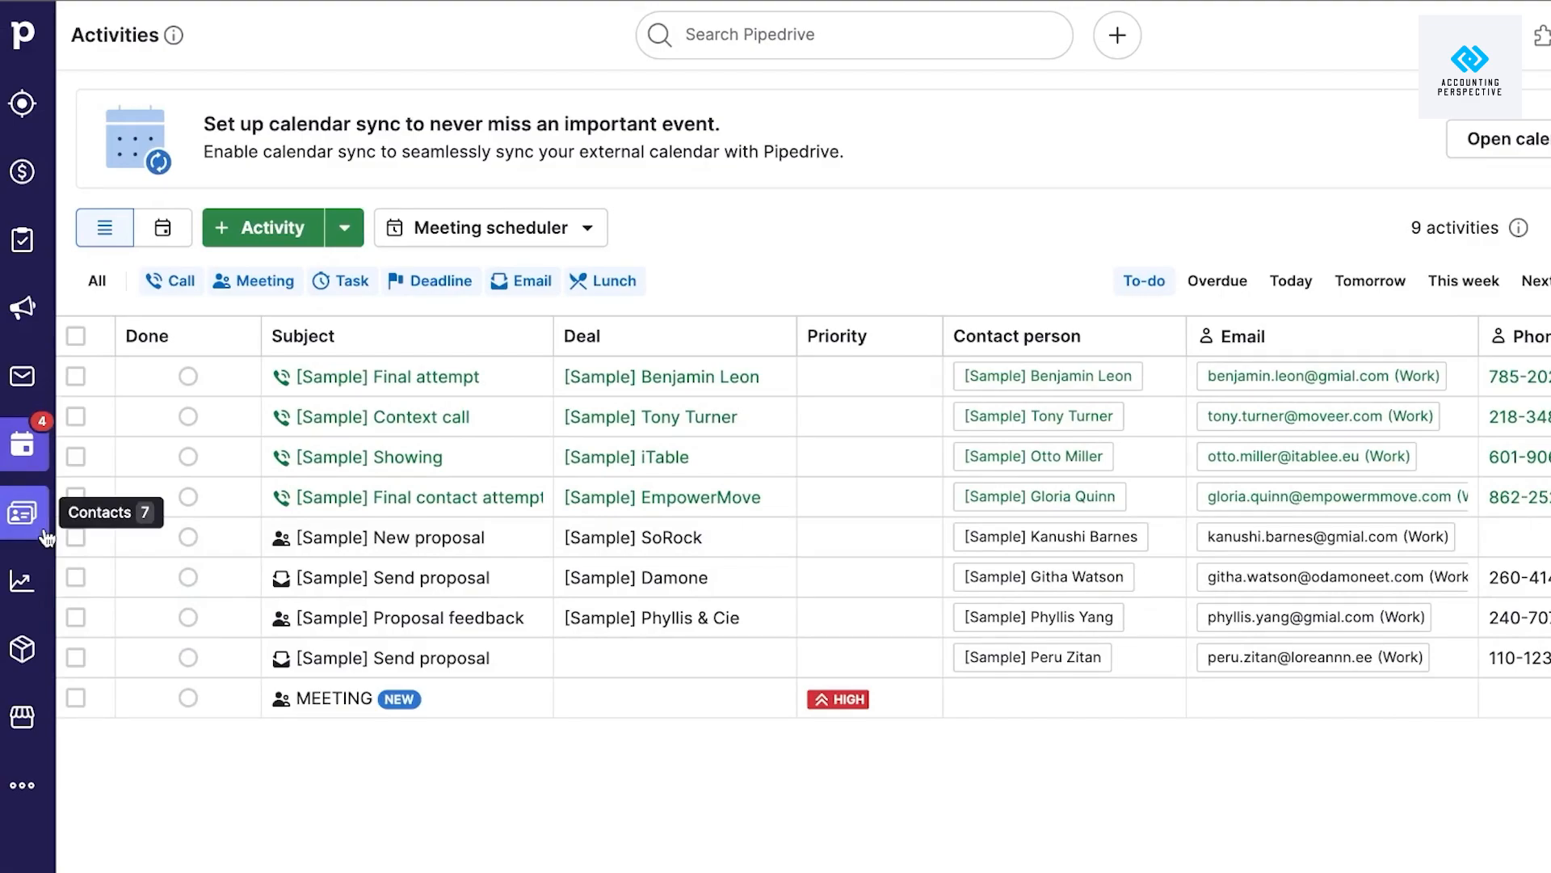
# Pass through the Contacts organizations list and go to Insights.
pyautogui.click(47, 538)
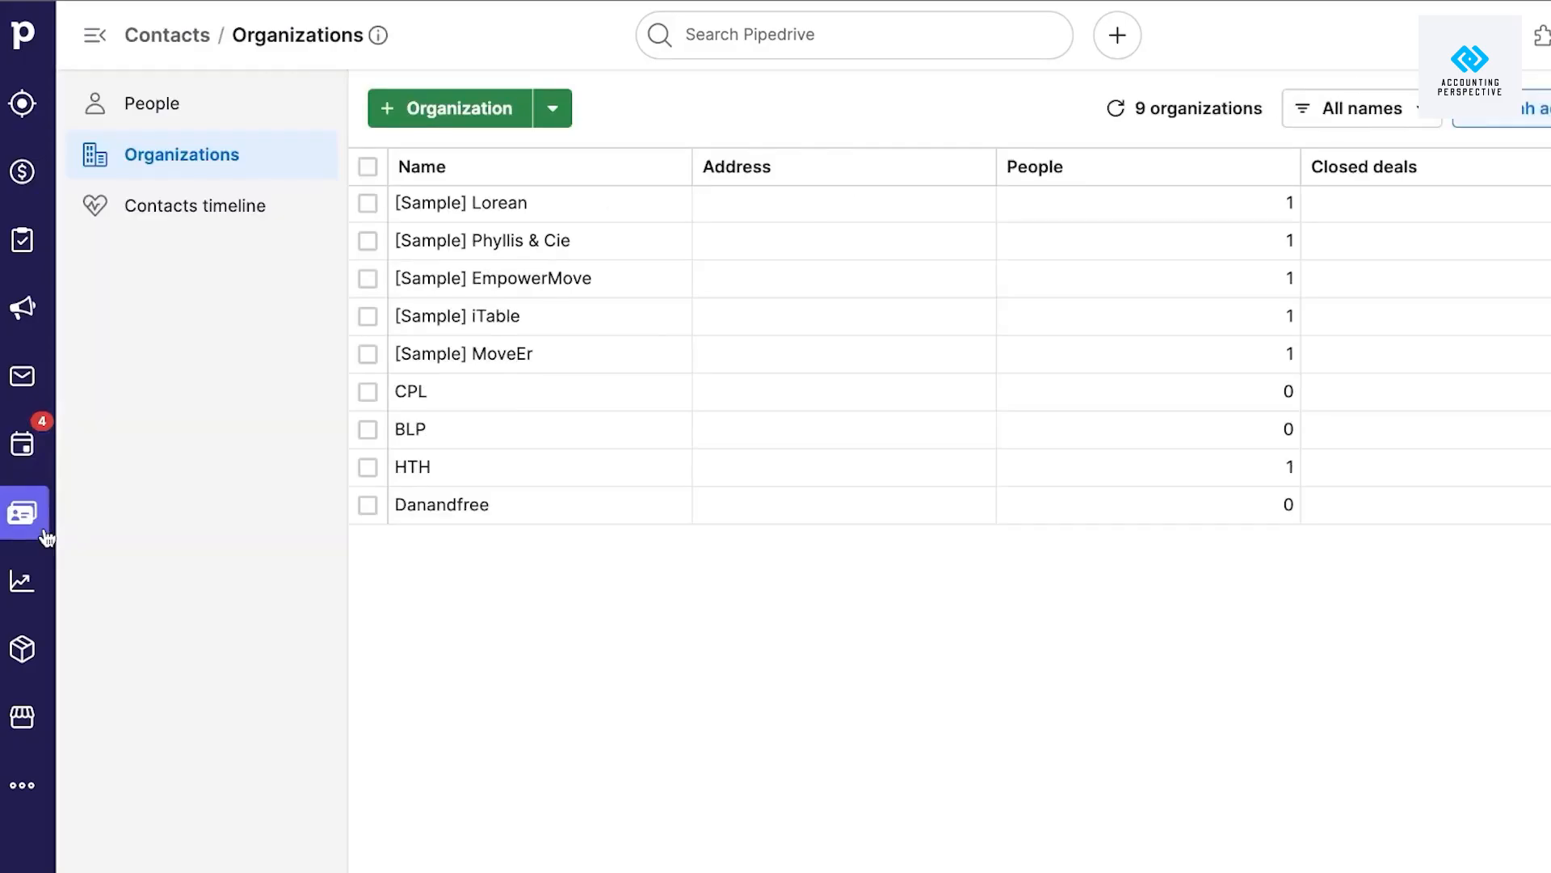
pyautogui.click(35, 578)
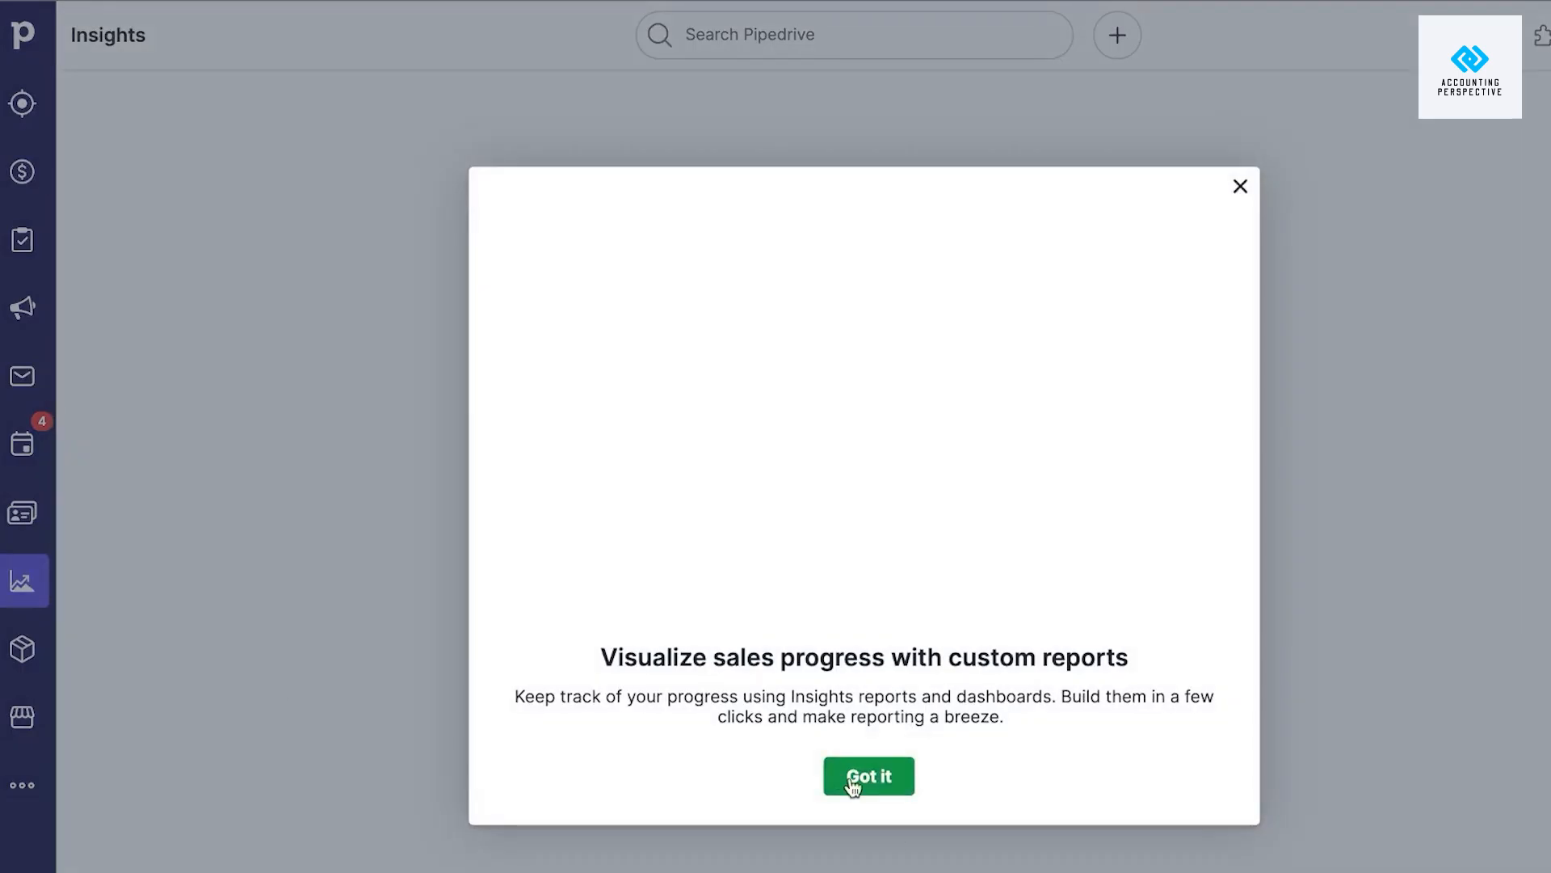
# Dismiss the Insights welcome and close the AI report generator after trying it.
pyautogui.click(853, 777)
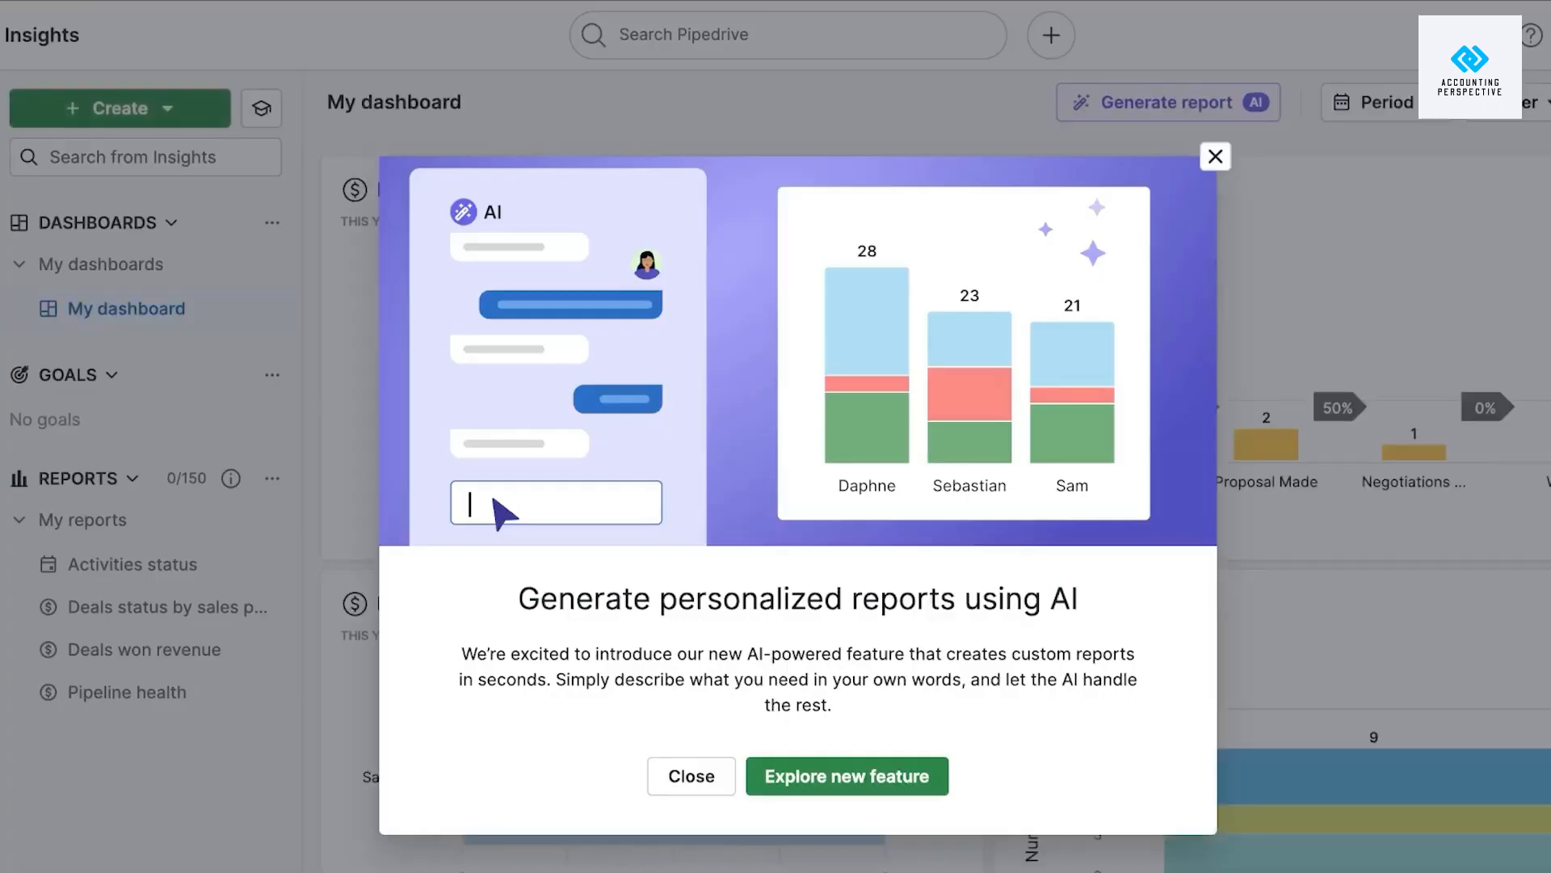
pyautogui.click(903, 775)
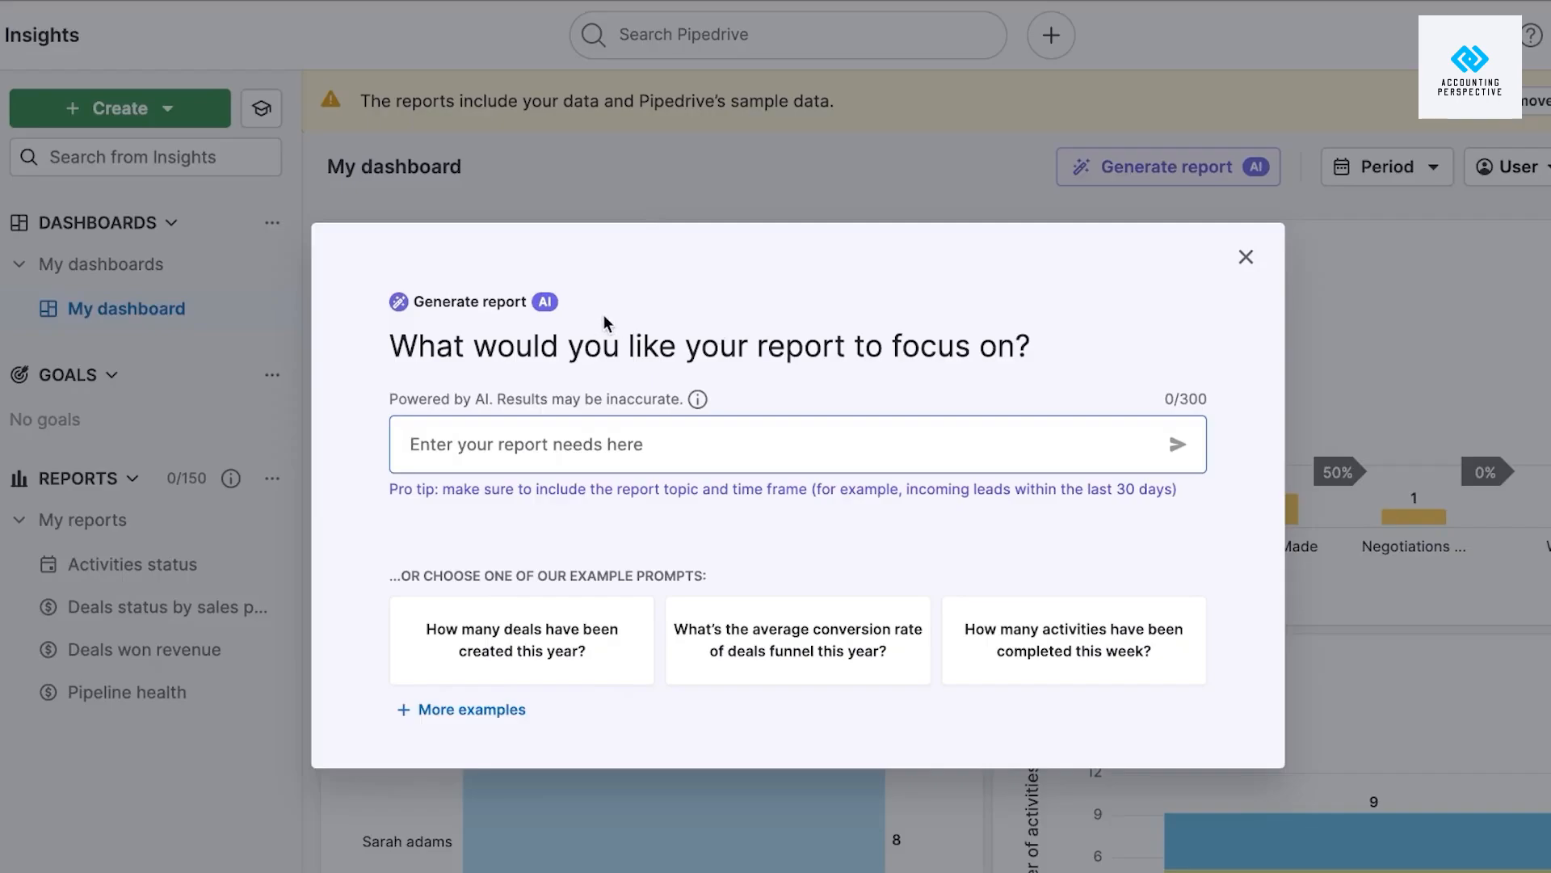
pyautogui.click(1246, 257)
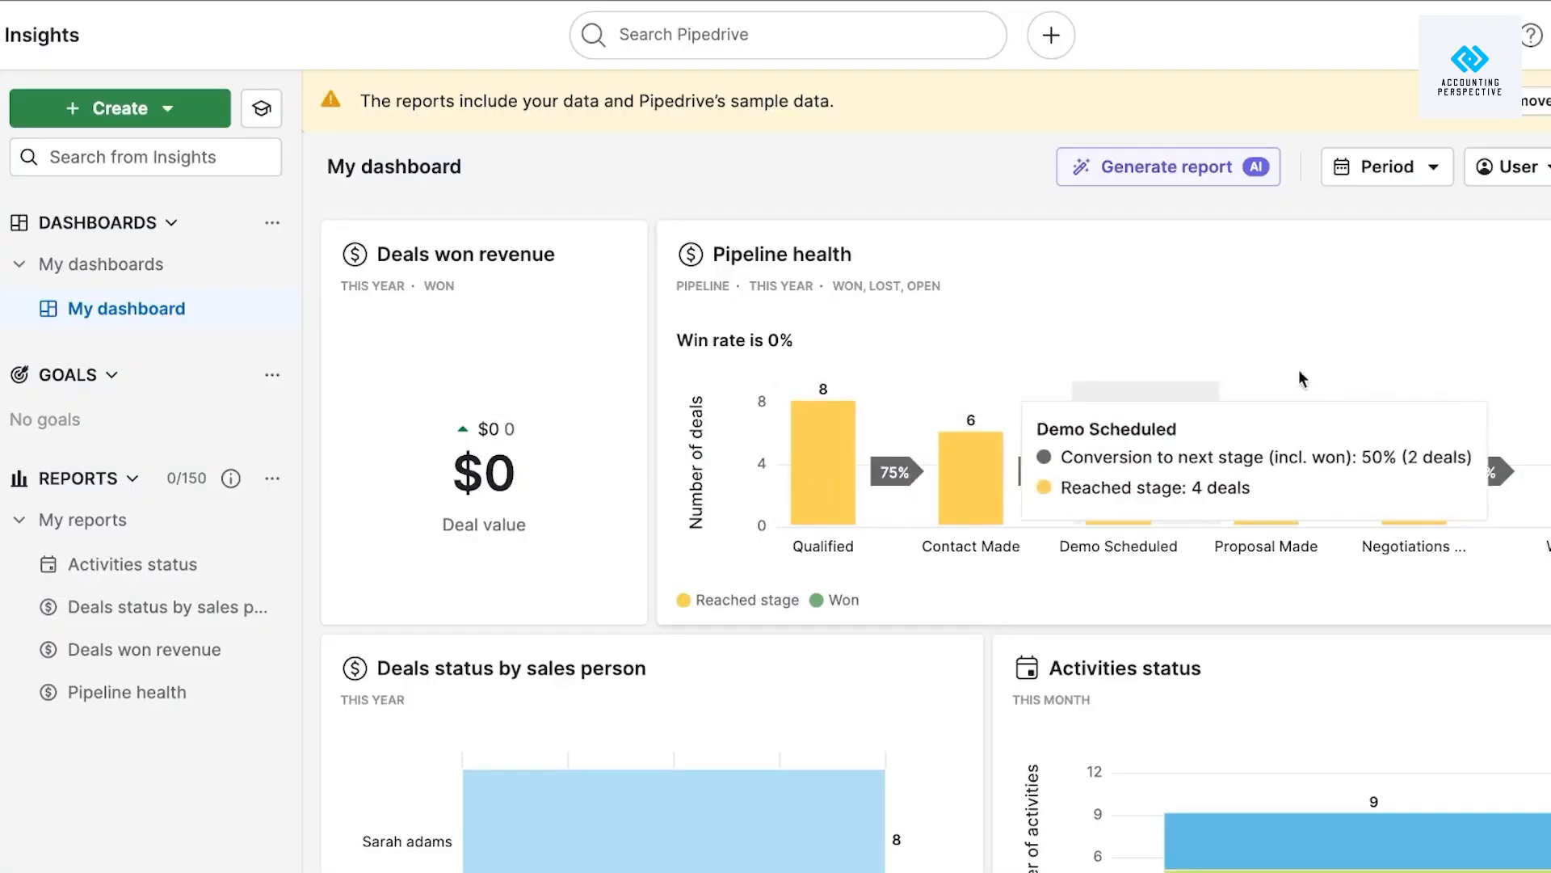
pyautogui.scroll(-3, 1366, 332)
pyautogui.scroll(3, 1366, 333)
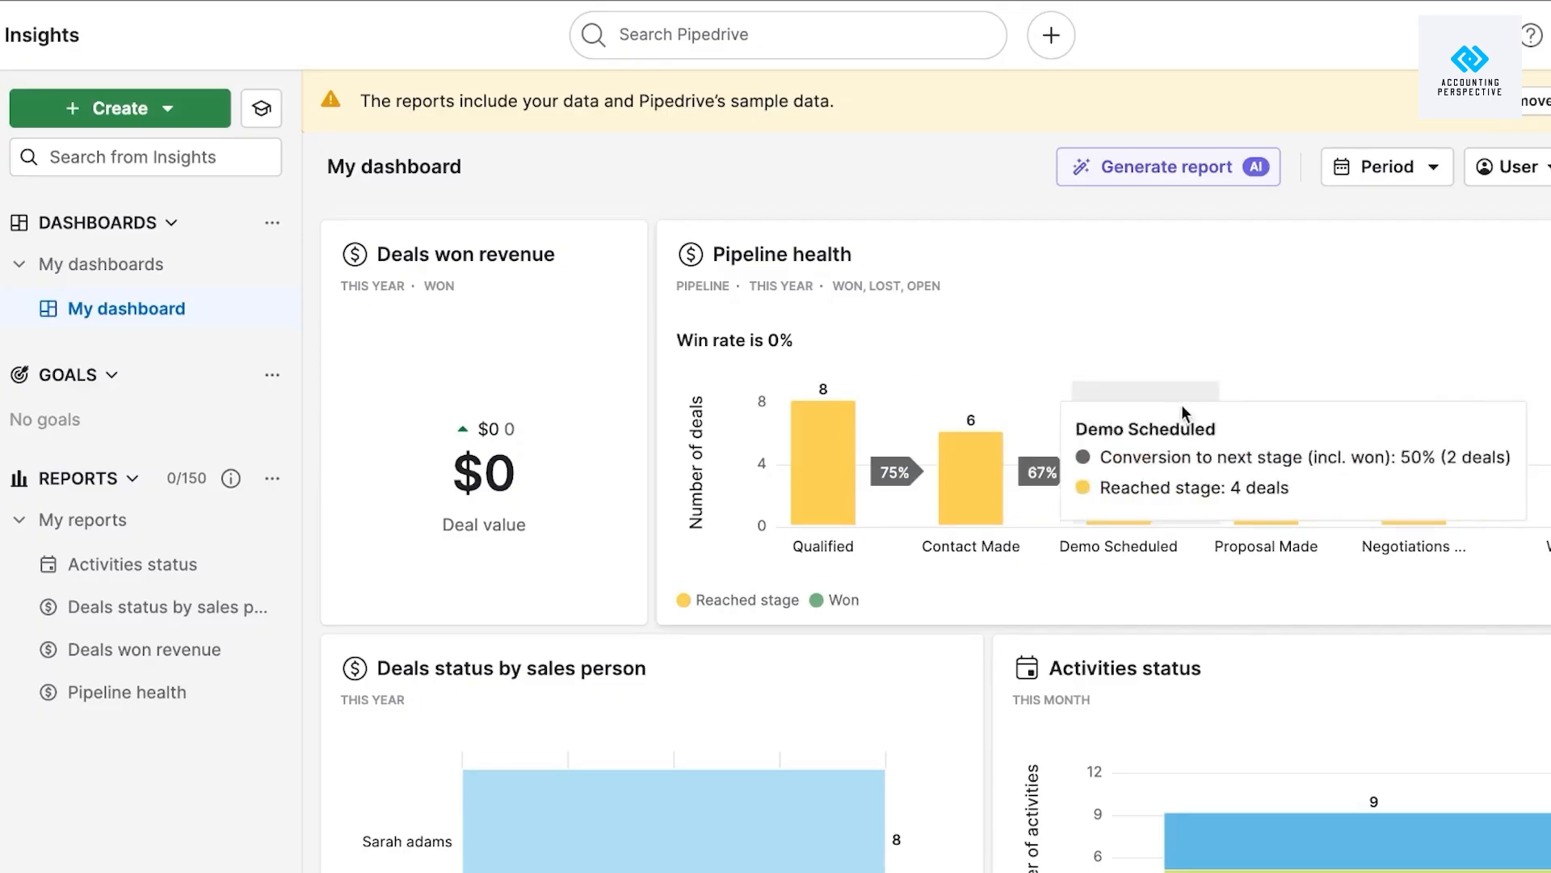
# Move Pipeline health to the lower row and Activities status beside Deals won revenue.
pyautogui.moveTo(1095, 443)
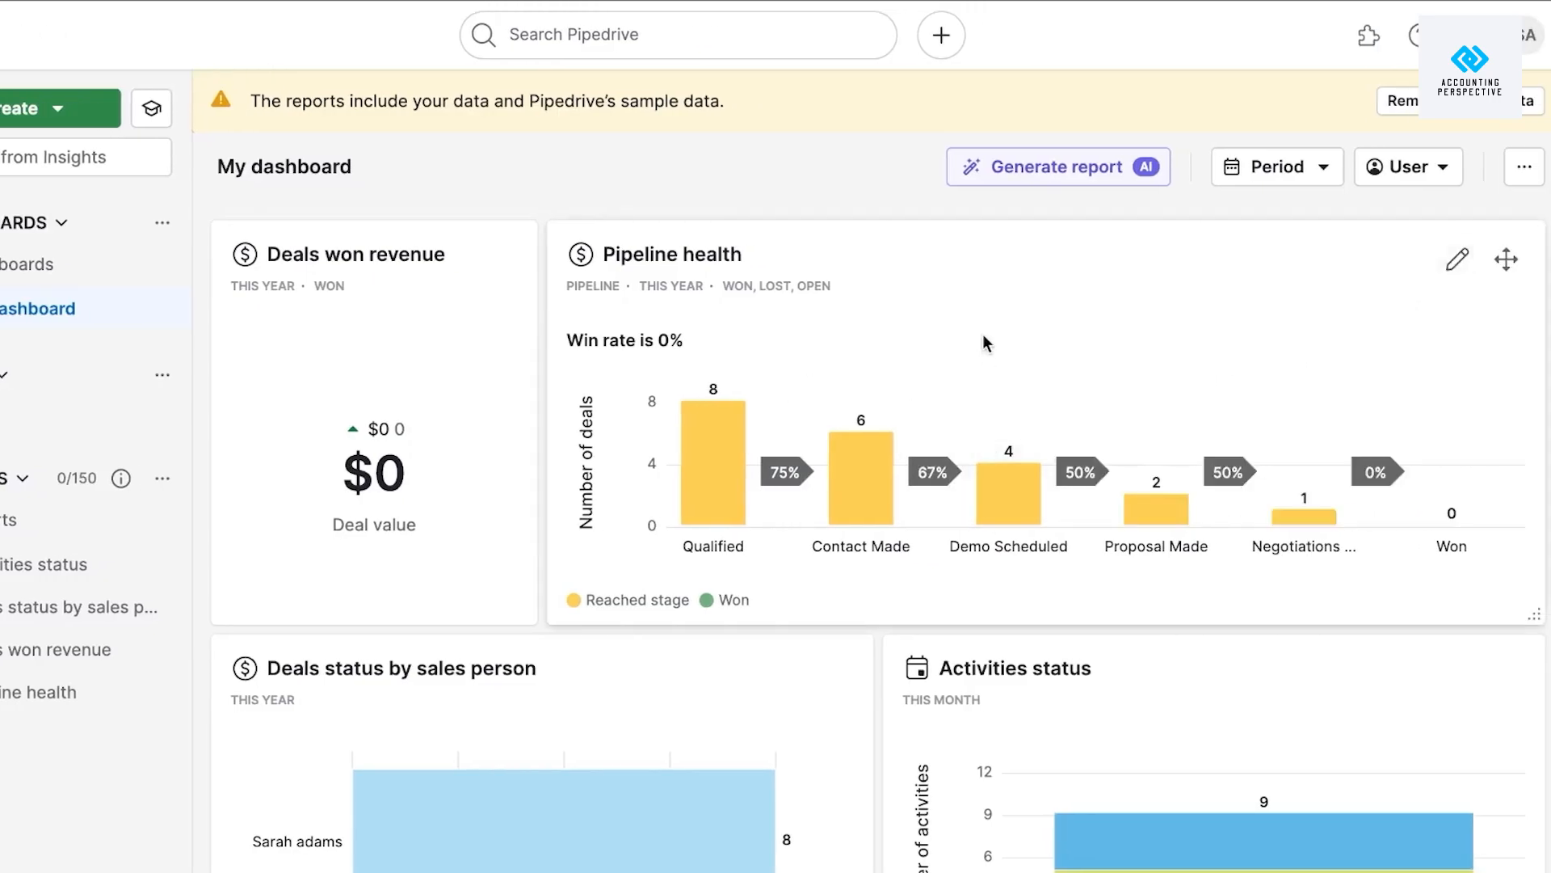
pyautogui.moveTo(1506, 255)
pyautogui.mouseDown()
pyautogui.moveTo(1094, 547)
pyautogui.moveTo(796, 700)
pyautogui.mouseUp()
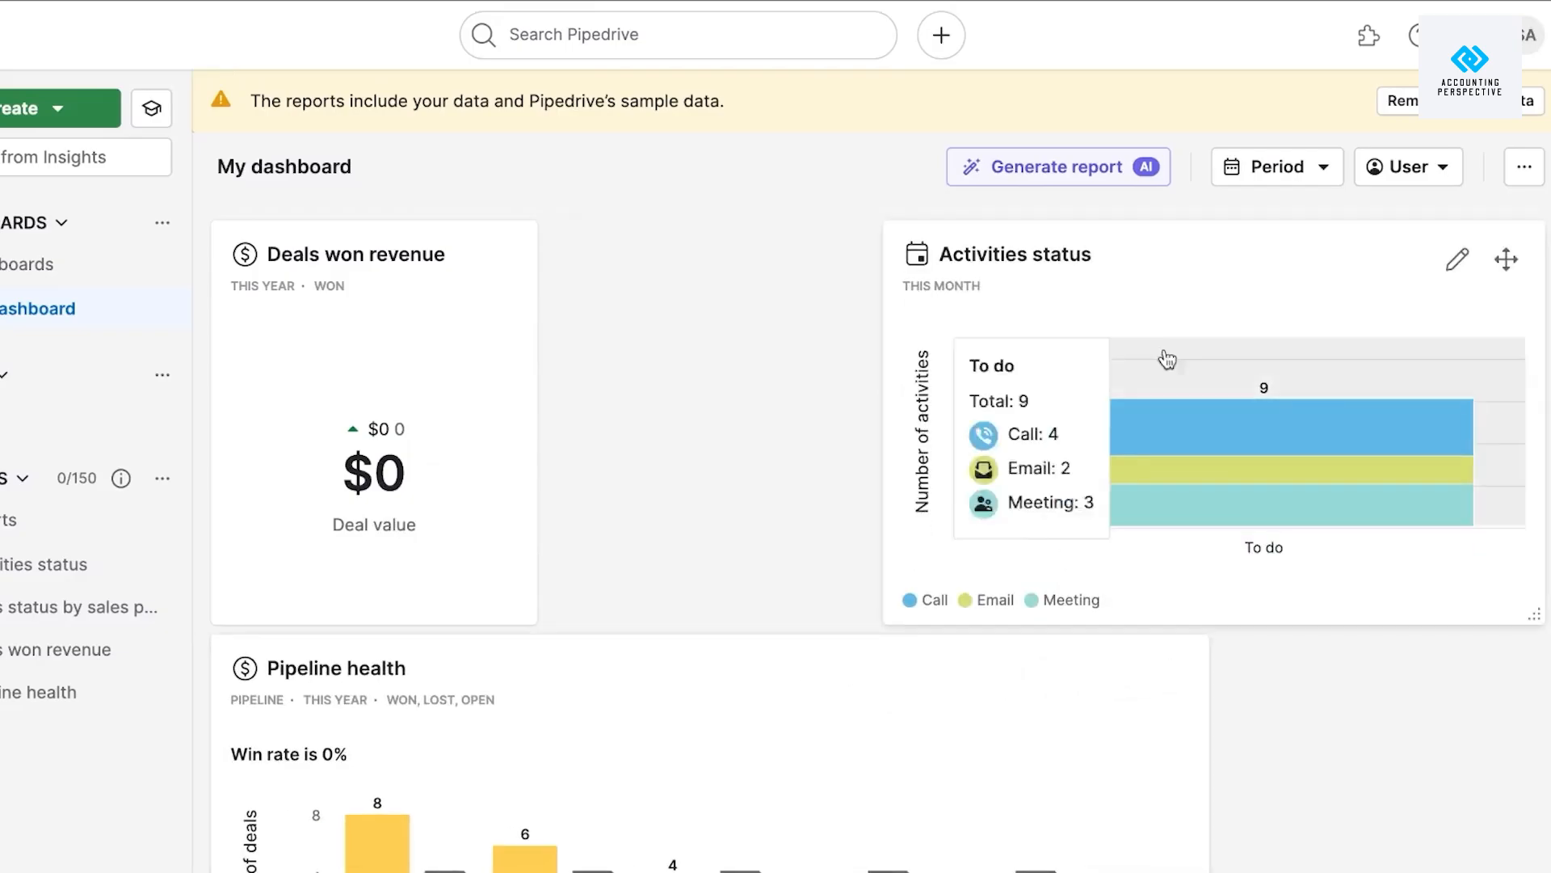
pyautogui.moveTo(1503, 260); pyautogui.dragTo(1094, 277)
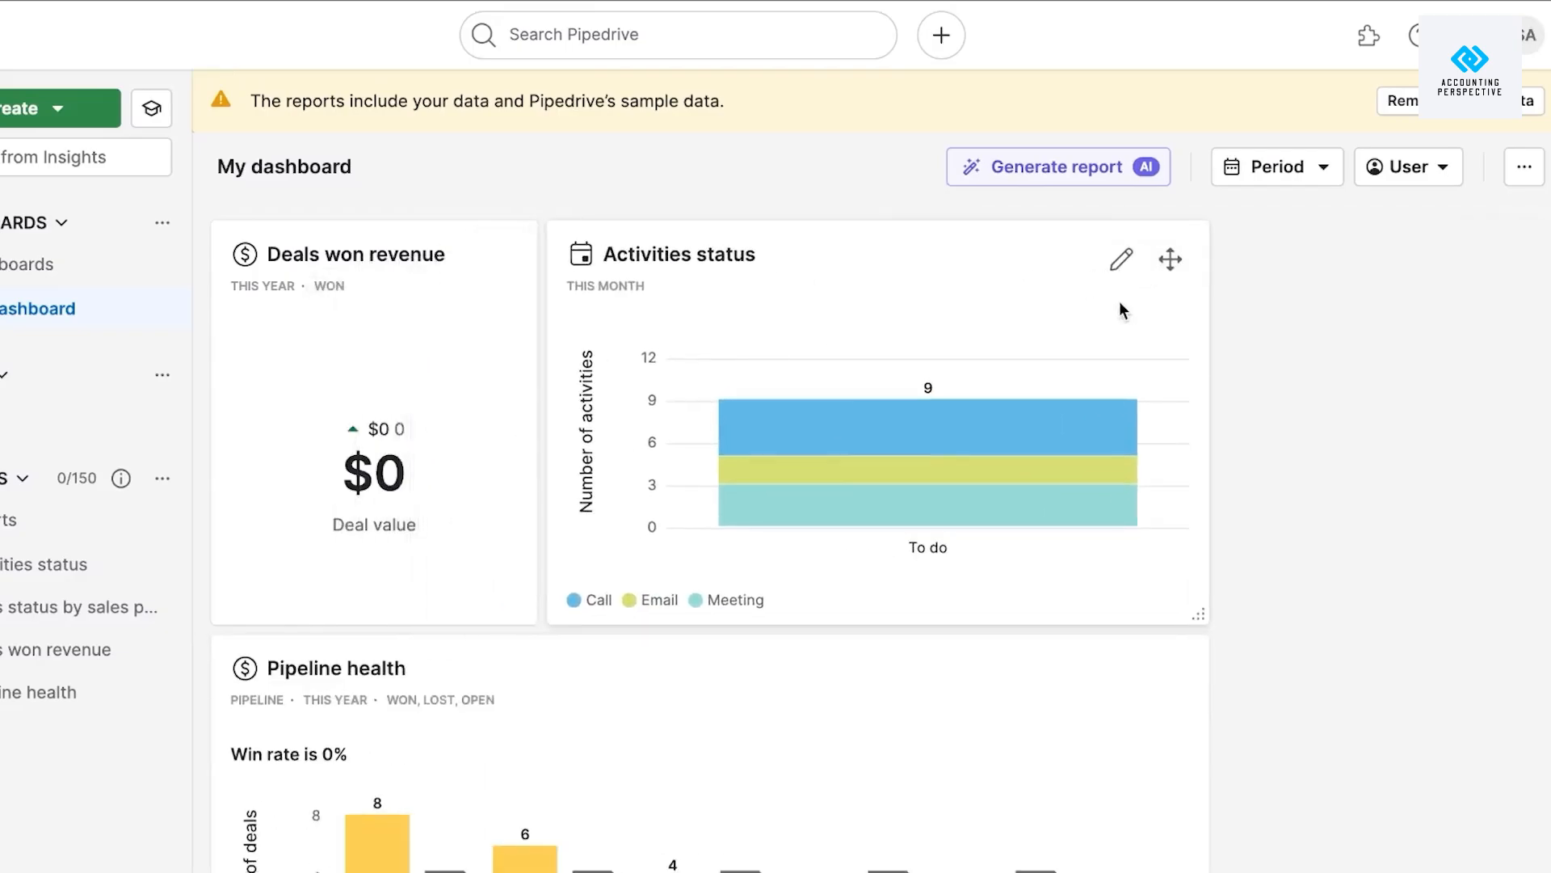
pyautogui.scroll(-8, 1118, 305)
pyautogui.scroll(8, 1119, 305)
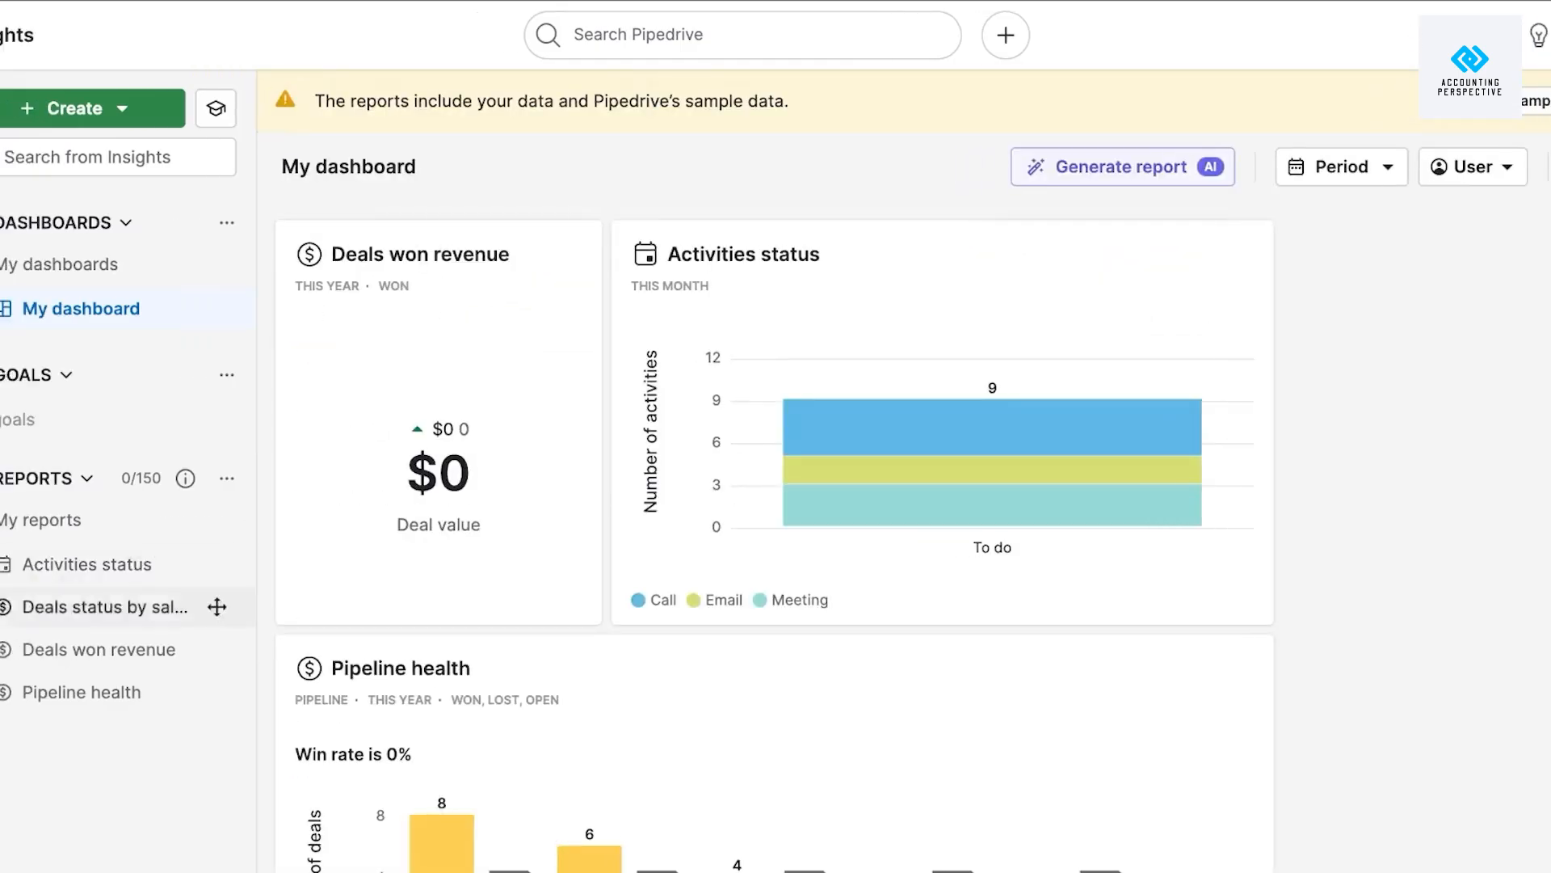
pyautogui.click(24, 661)
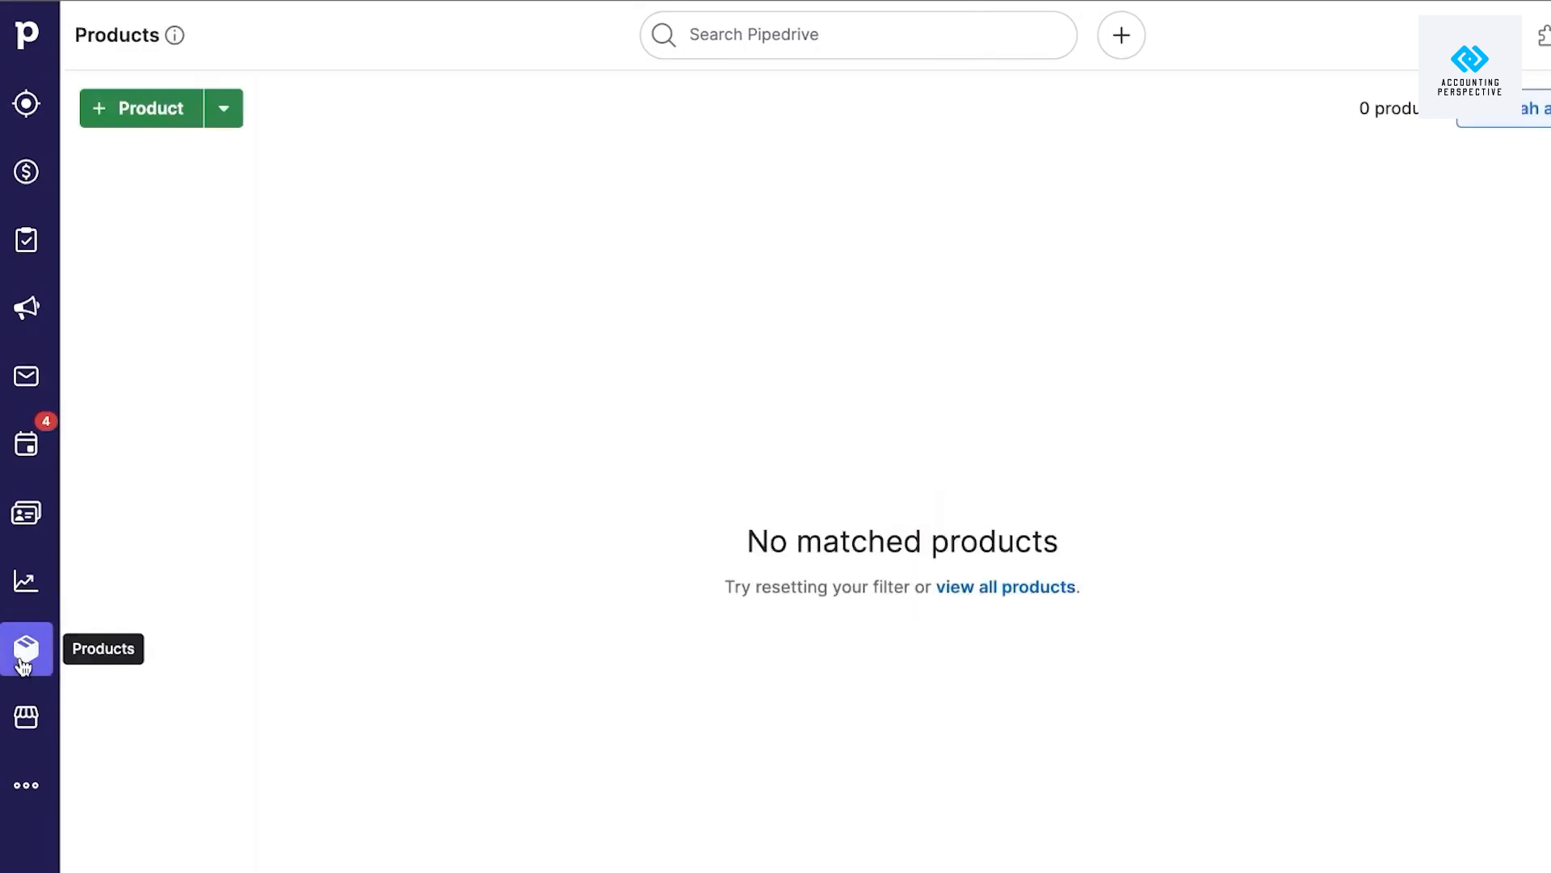
# Start a product named Test with code 3234 and a new category 'new'.
pyautogui.click(138, 120)
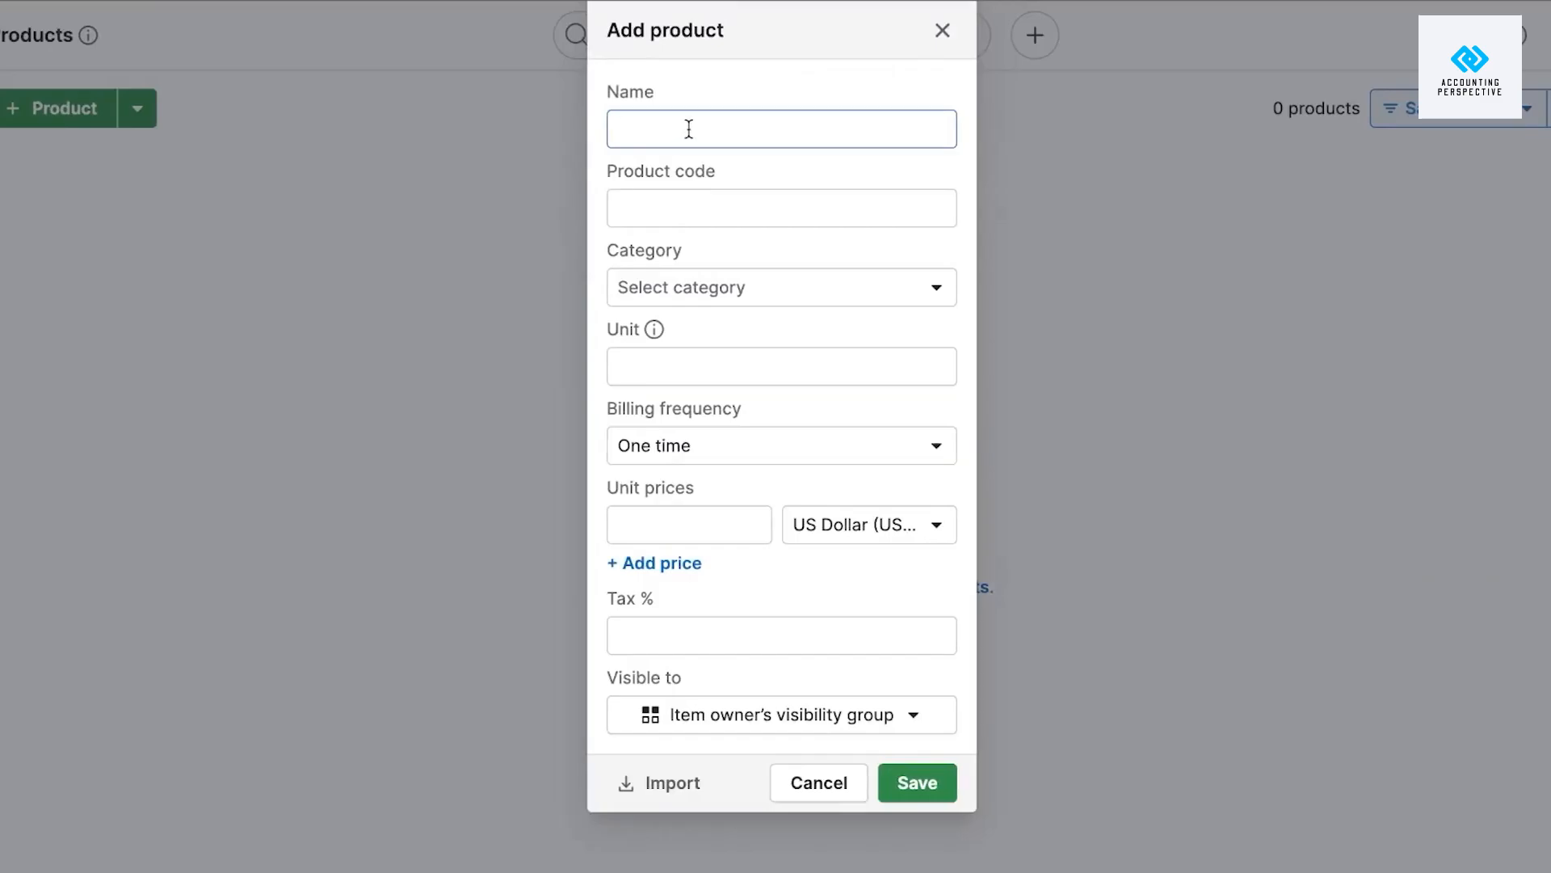
pyautogui.write('Test')
pyautogui.click(701, 208)
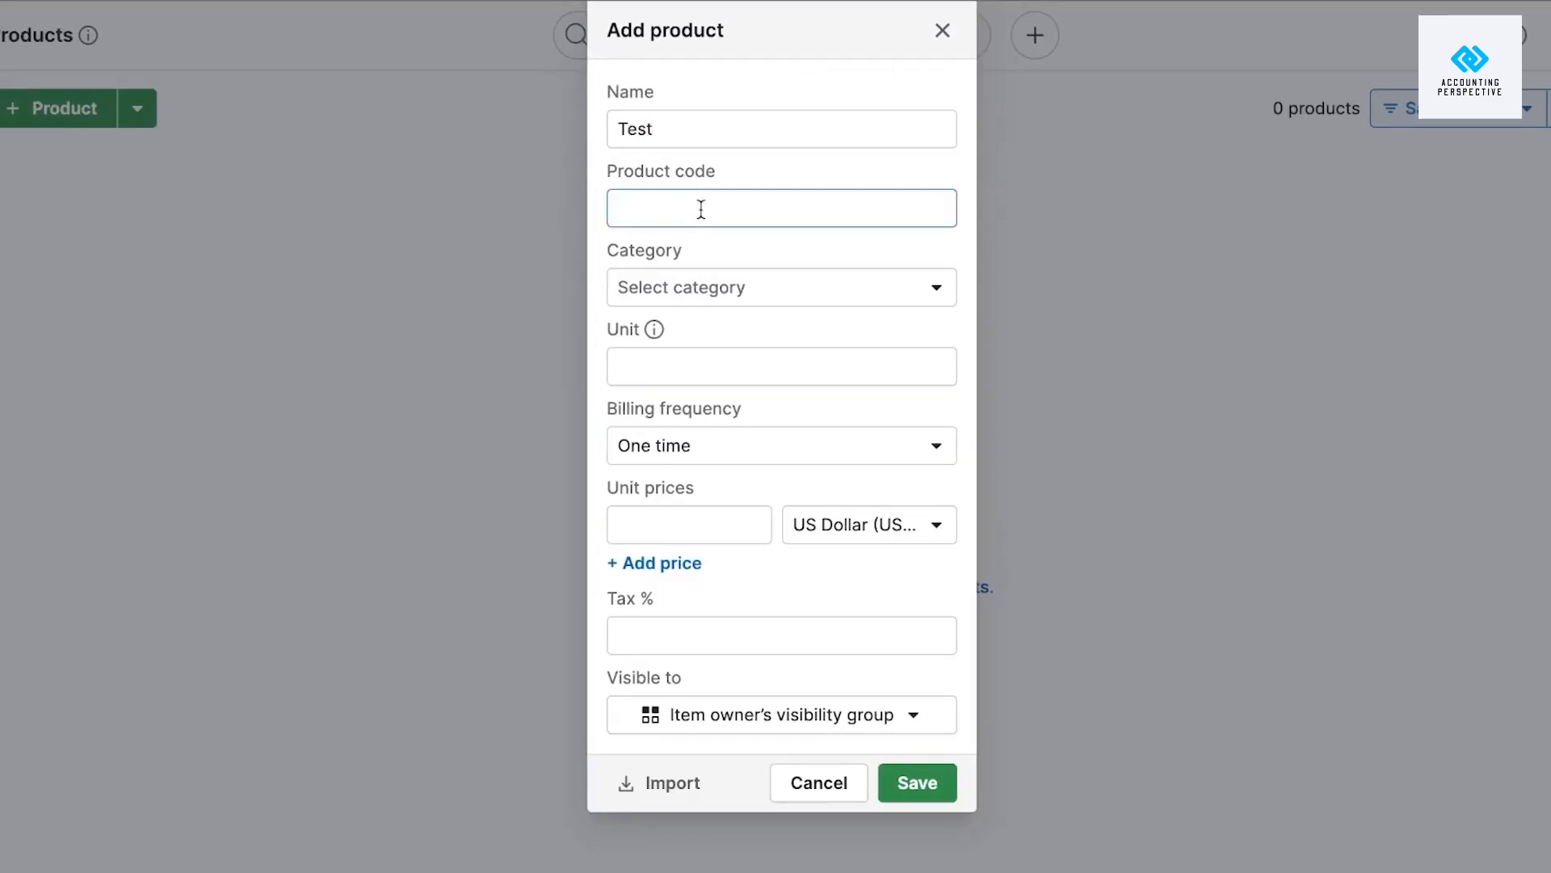
pyautogui.write('3234')
pyautogui.click(693, 295)
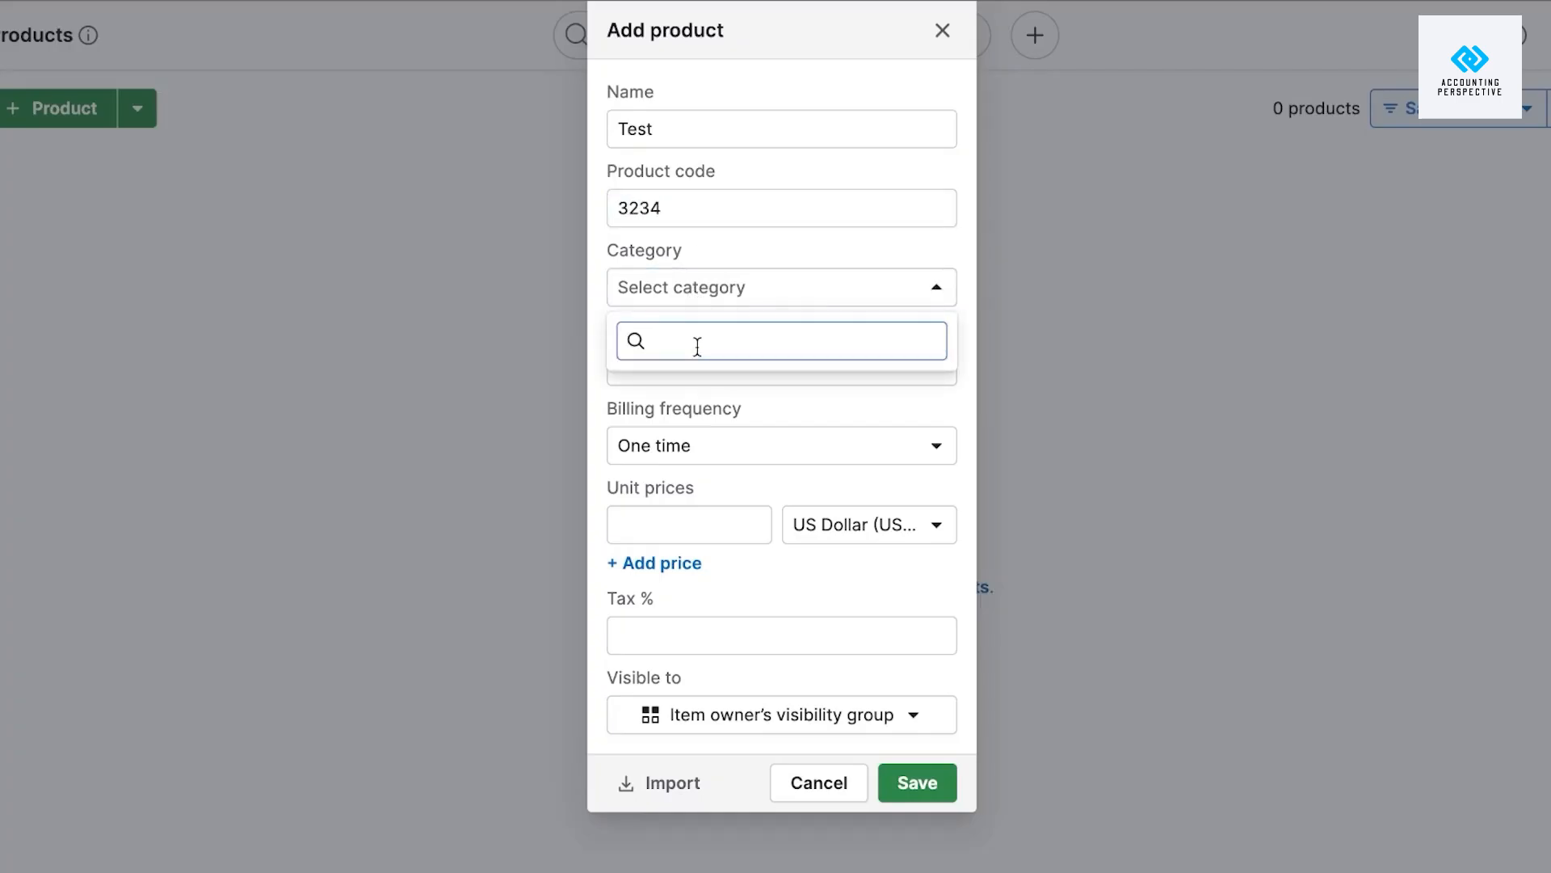
pyautogui.write('new')
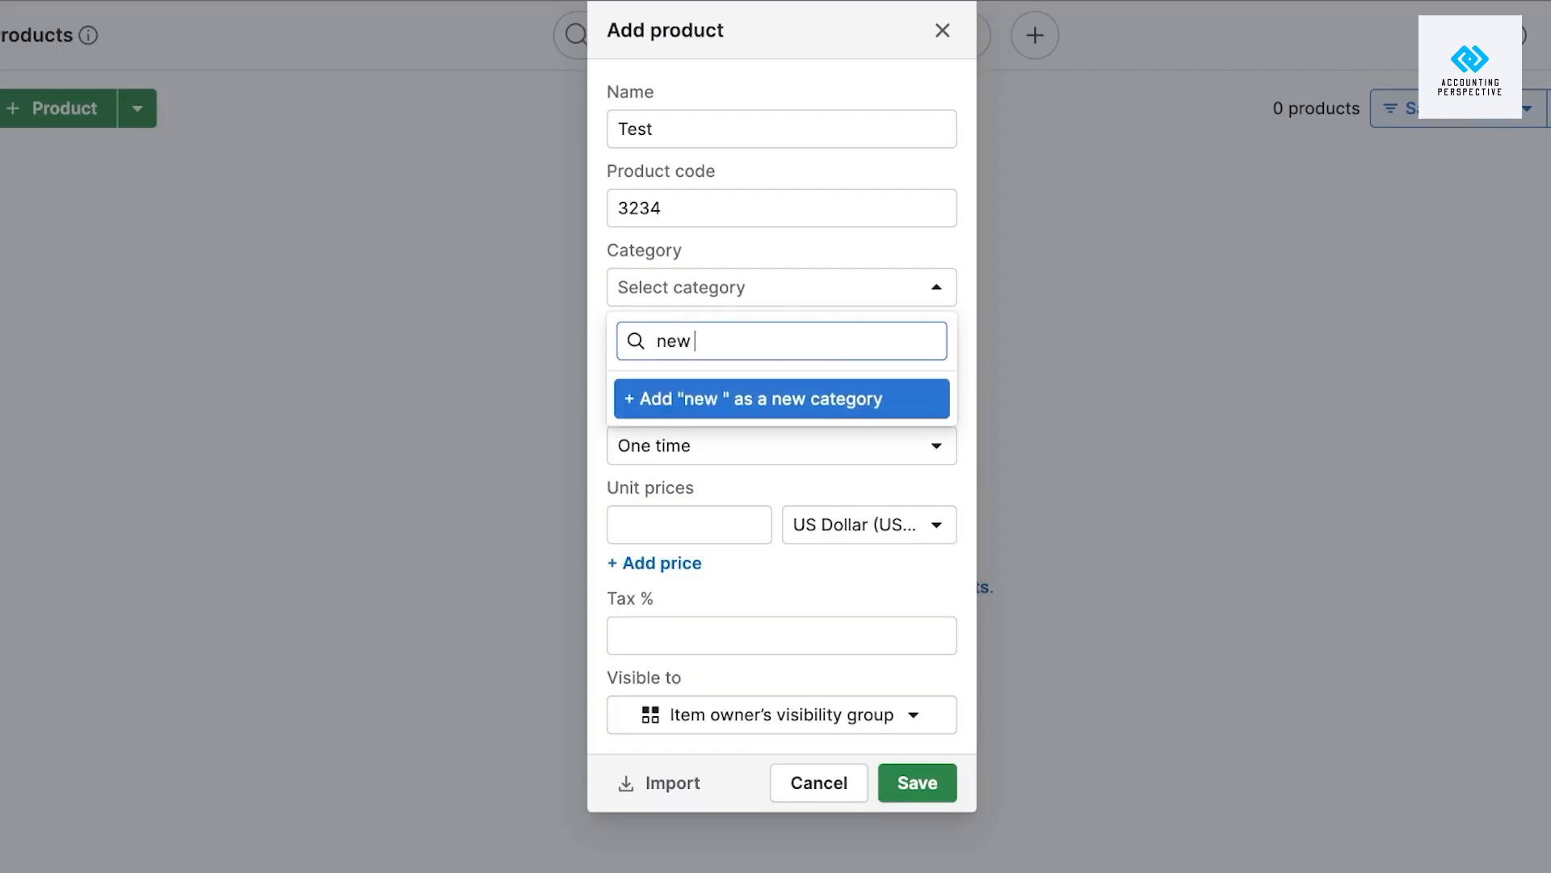
pyautogui.click(727, 416)
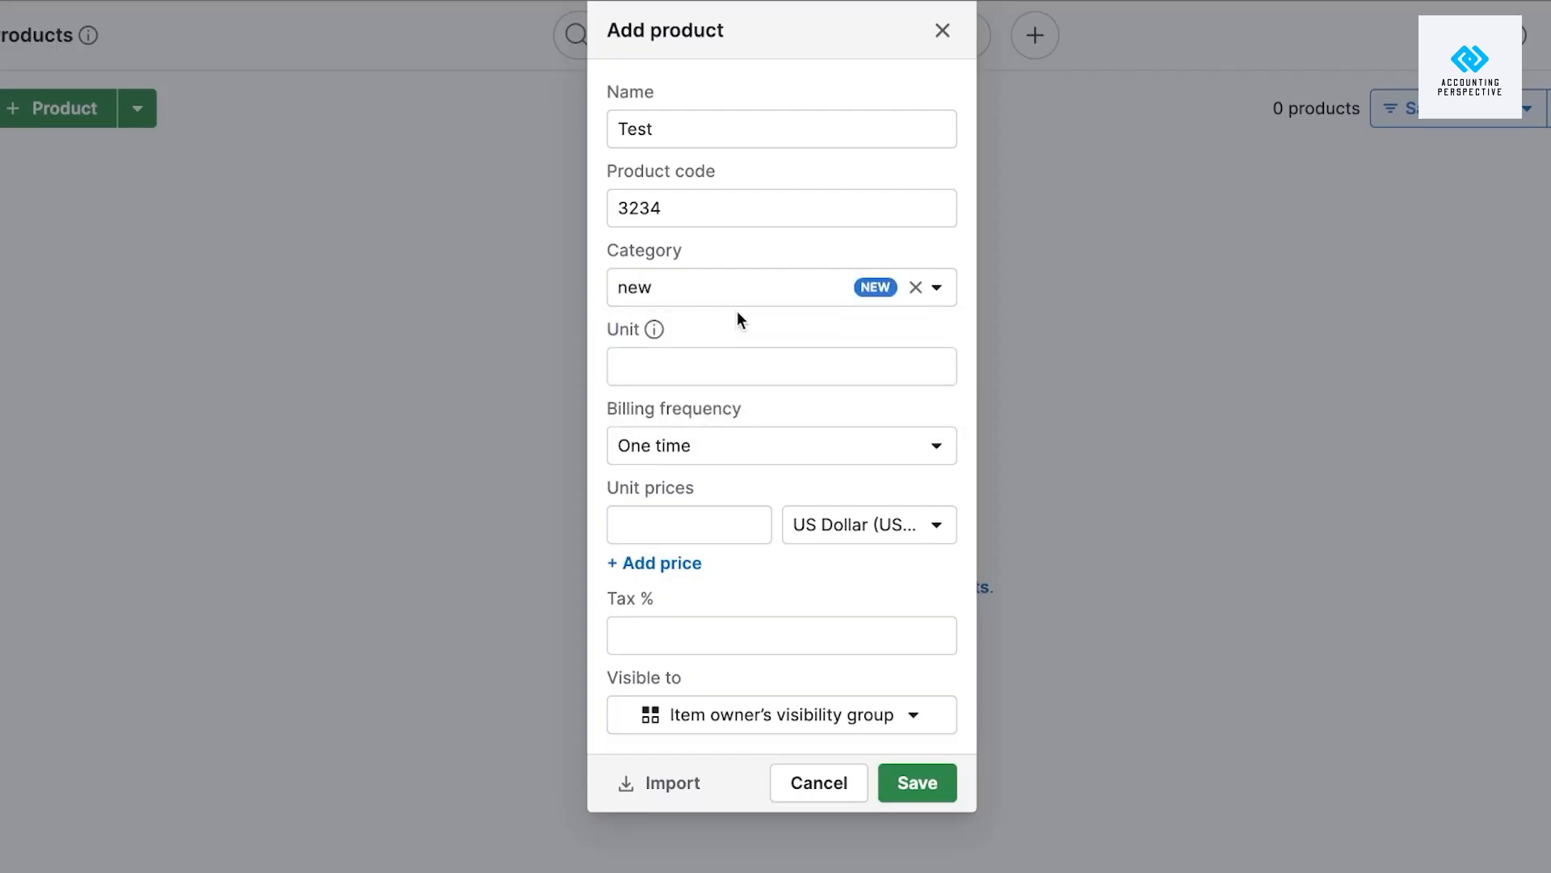
# Give the product unit 10, One time billing and a 100 USD price, then save it.
pyautogui.click(720, 373)
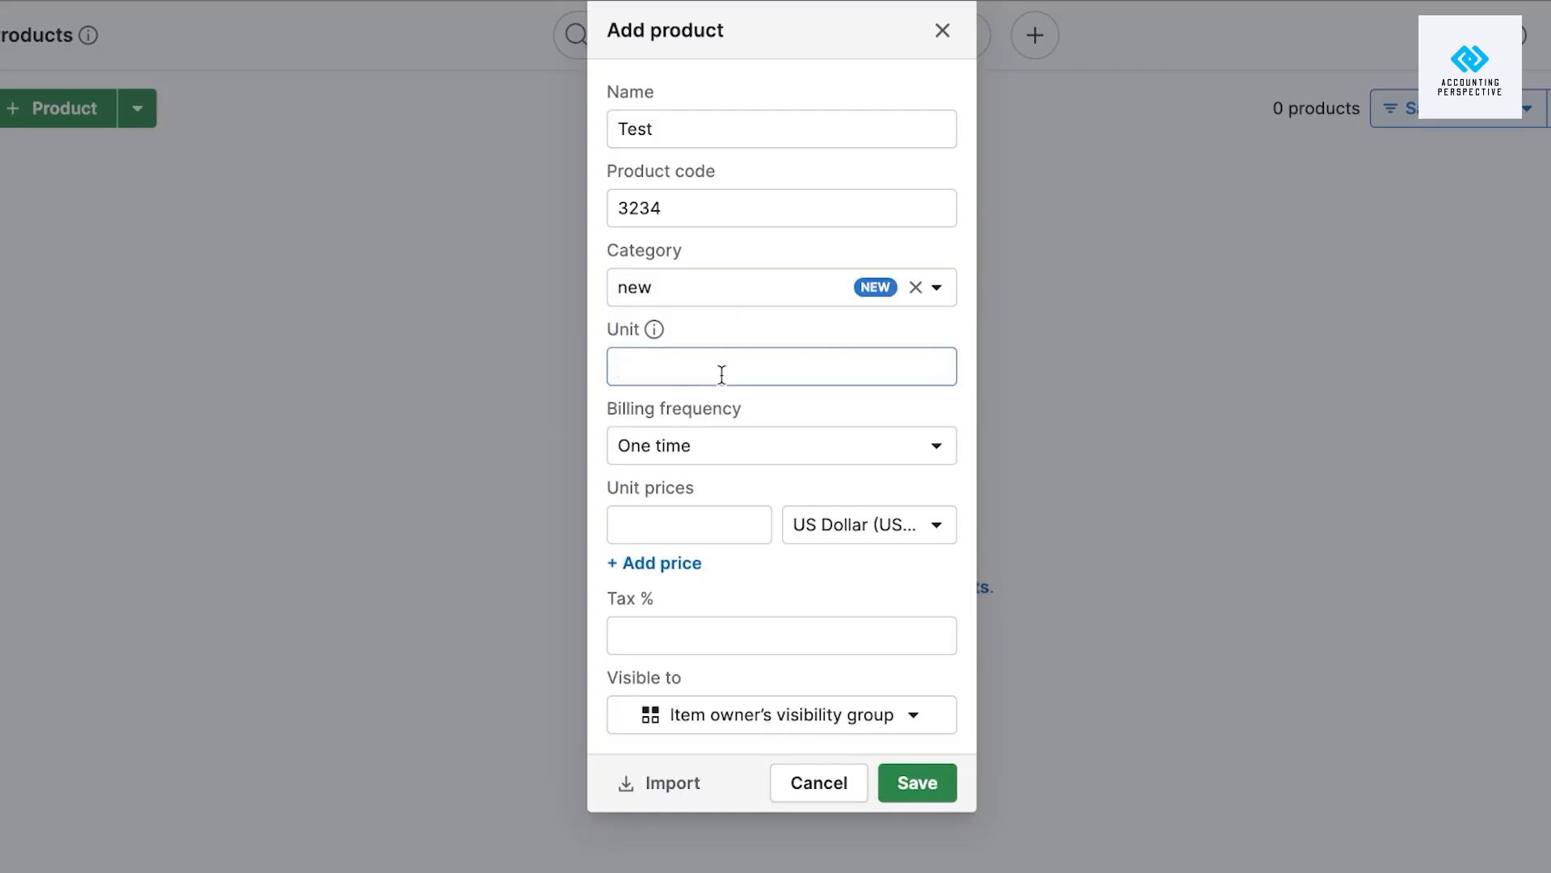
pyautogui.write('10')
pyautogui.click(710, 449)
pyautogui.click(691, 506)
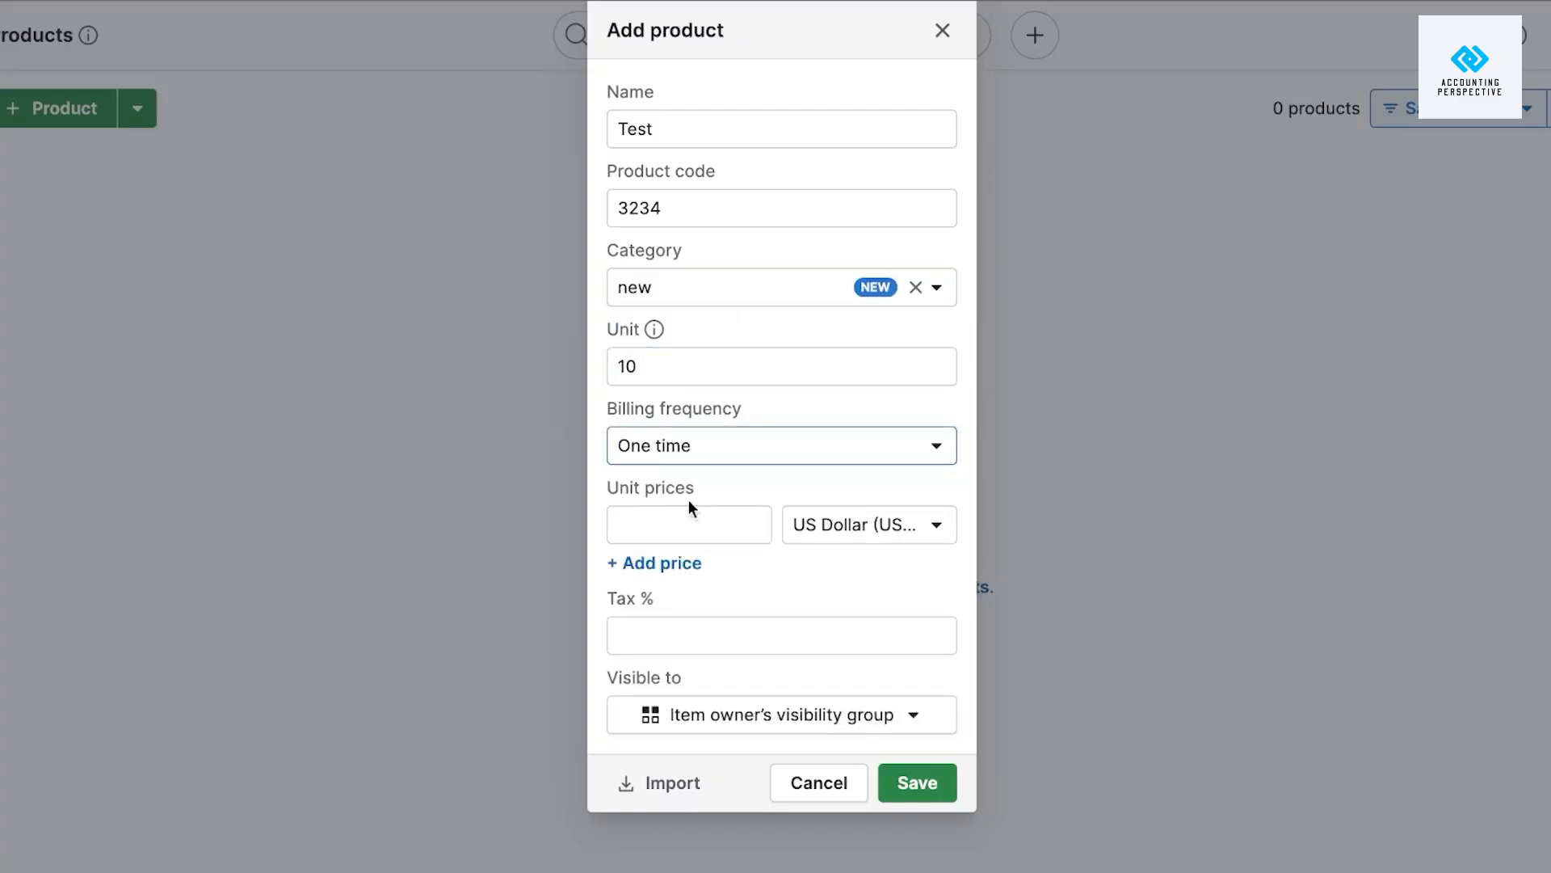
pyautogui.click(714, 530)
pyautogui.write('1')
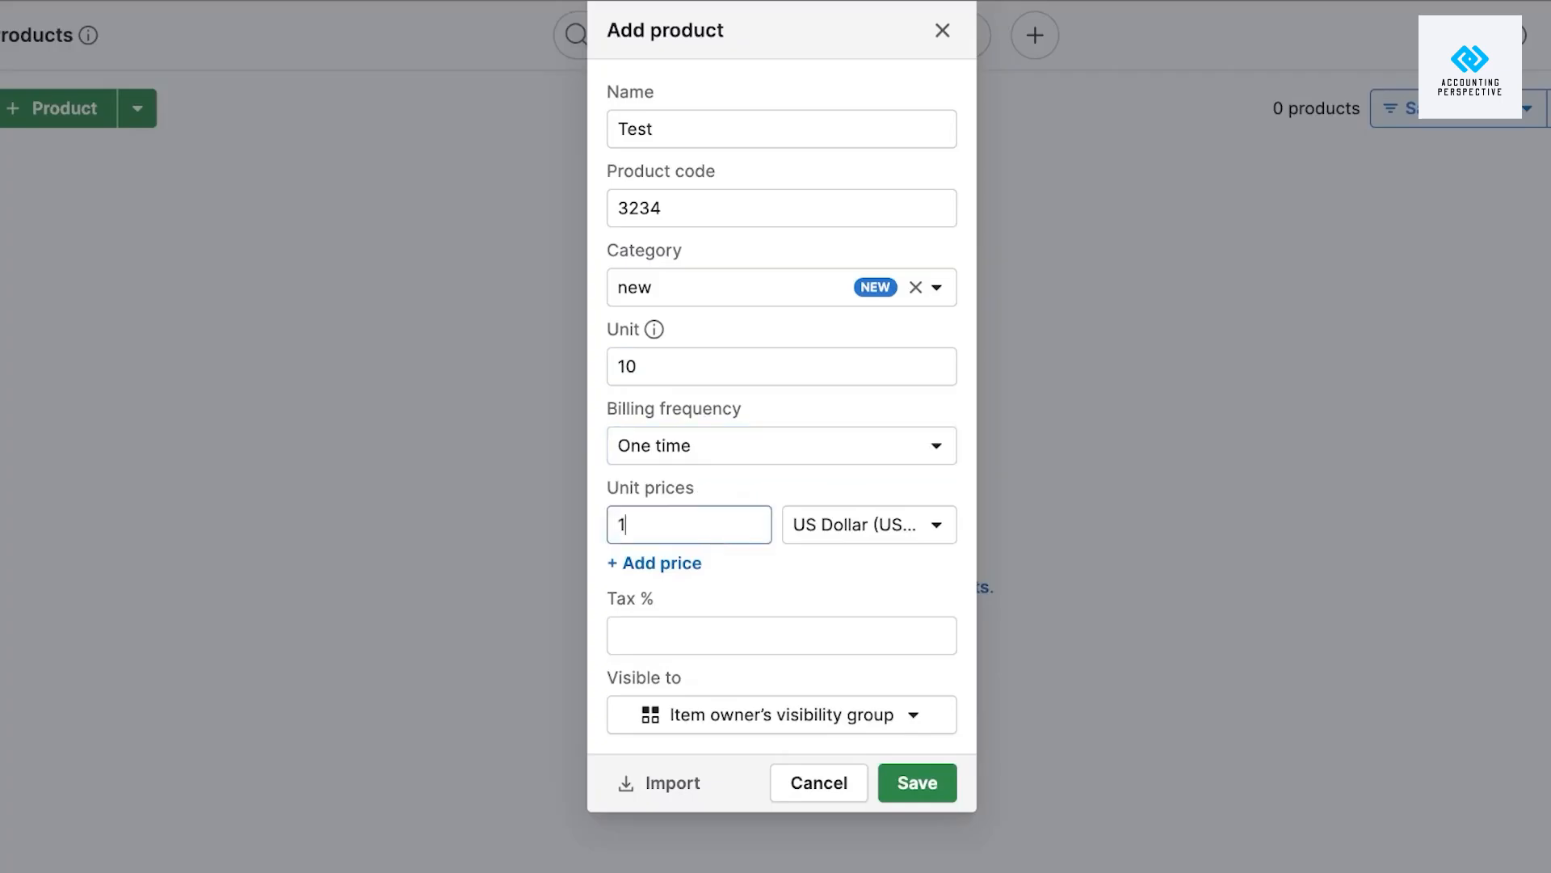
pyautogui.write('00')
pyautogui.click(674, 646)
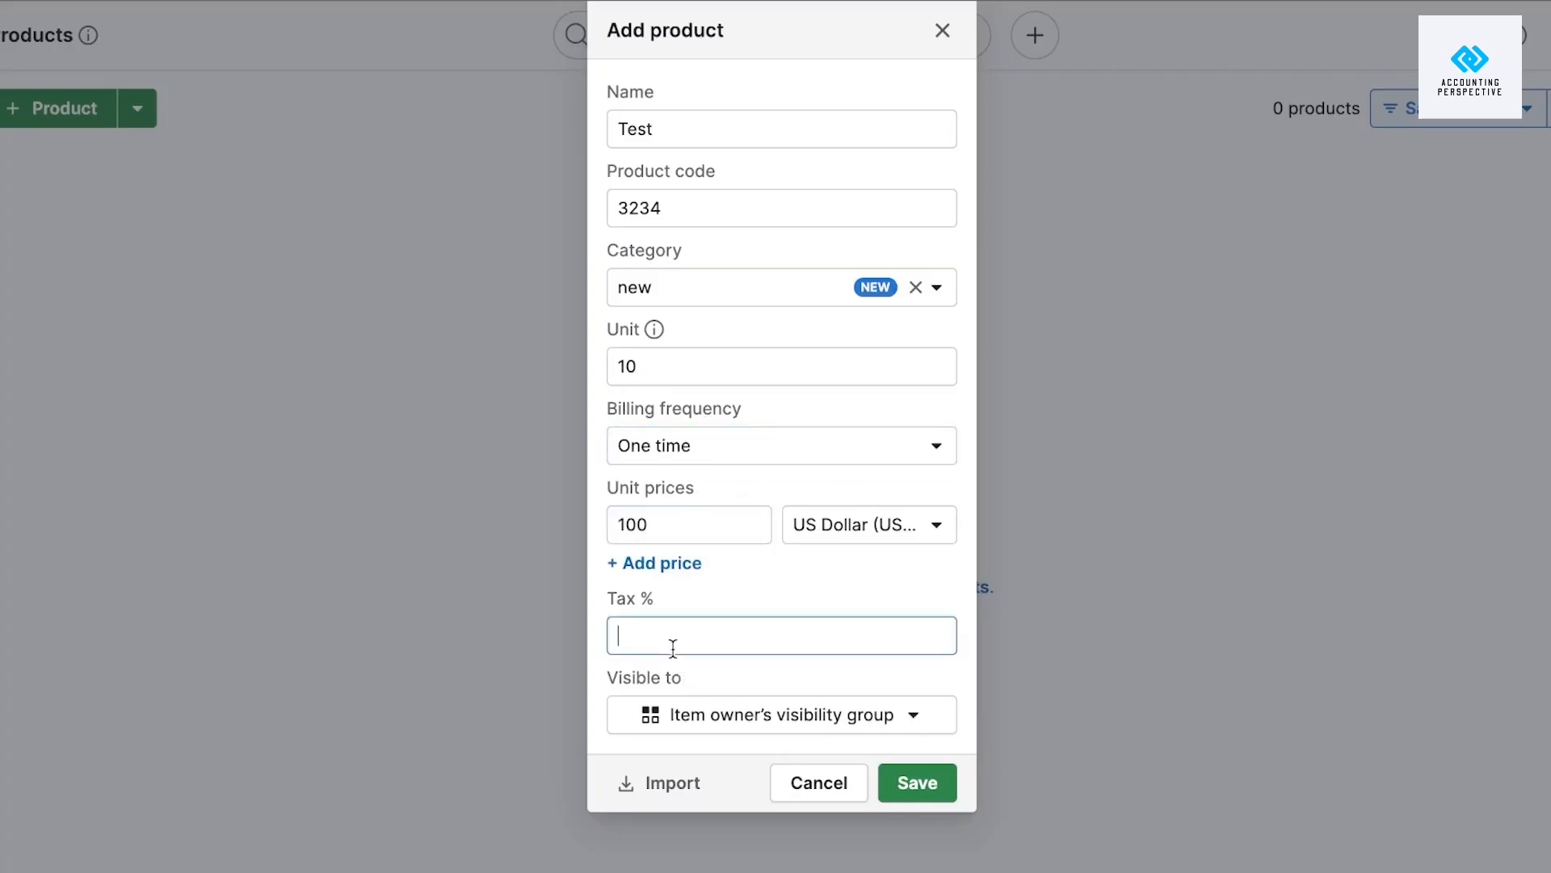
pyautogui.click(942, 779)
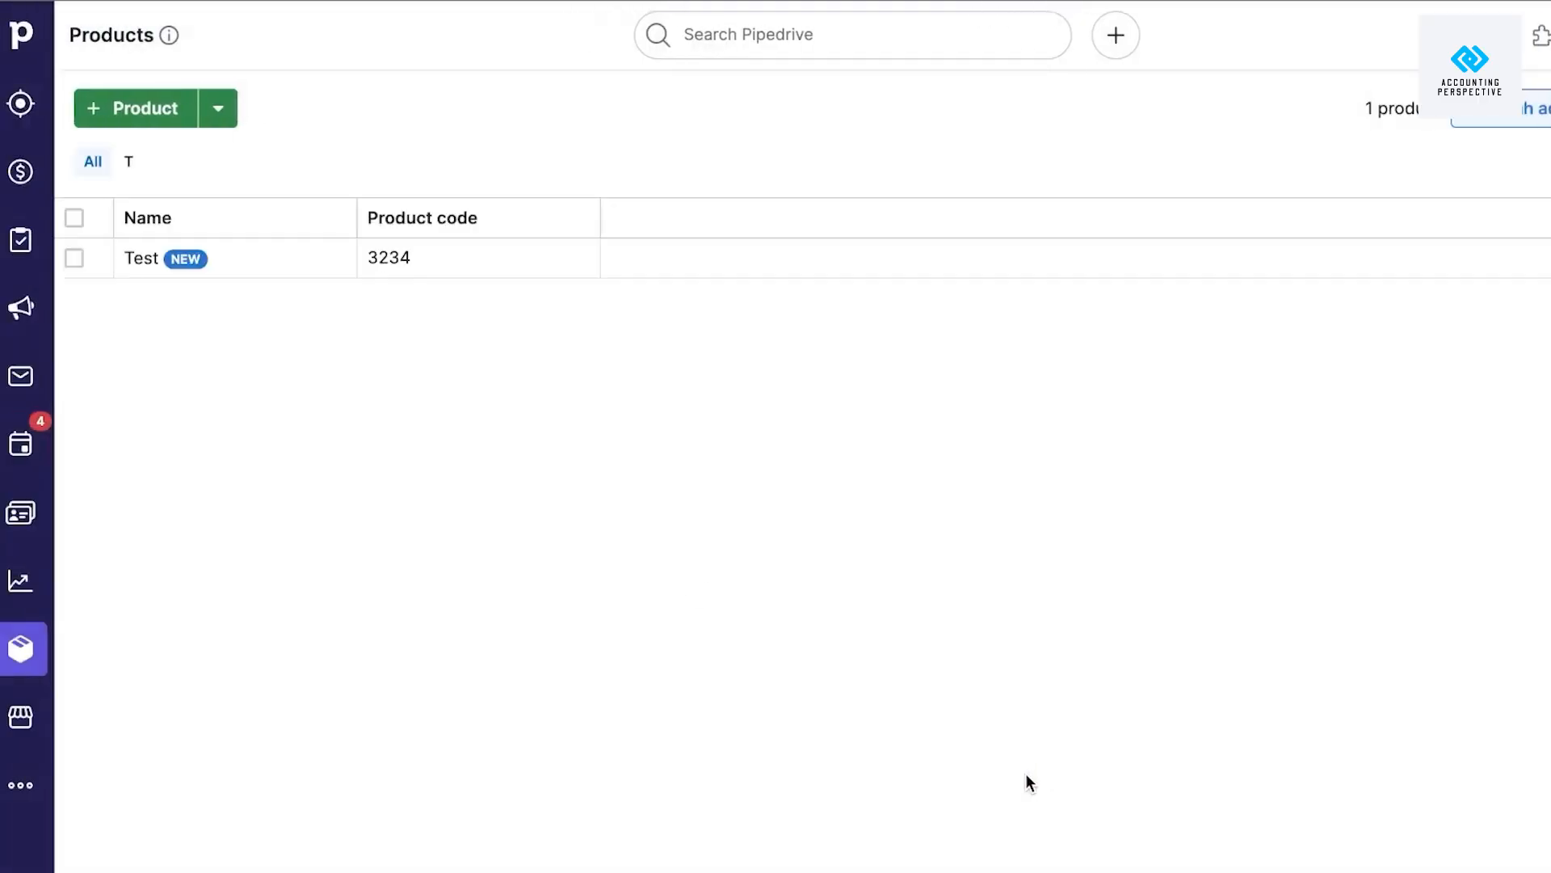
pyautogui.click(233, 123)
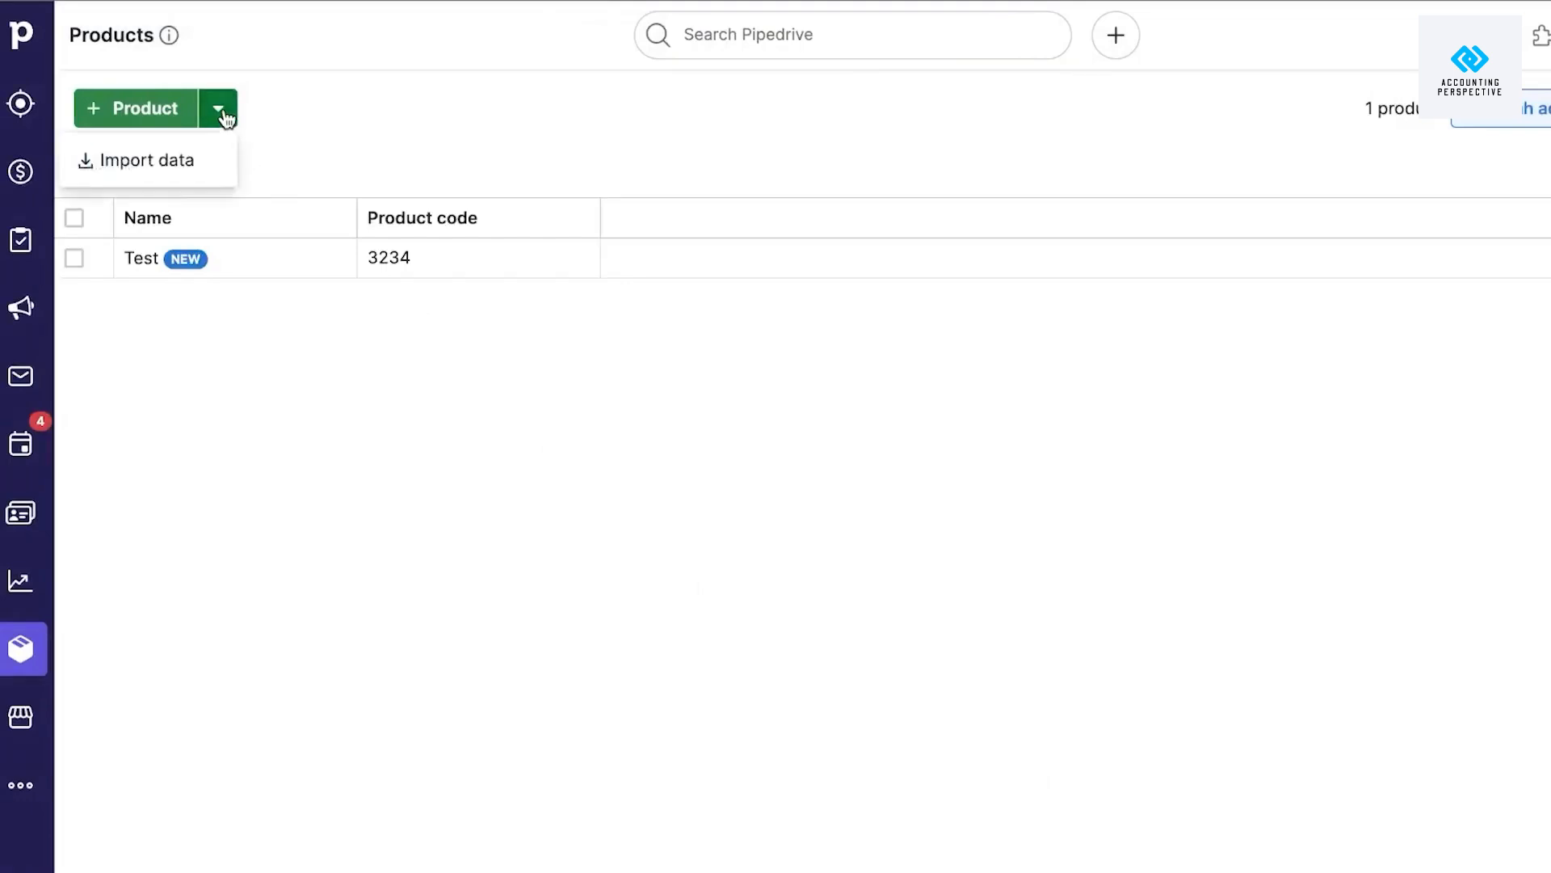
pyautogui.click(371, 539)
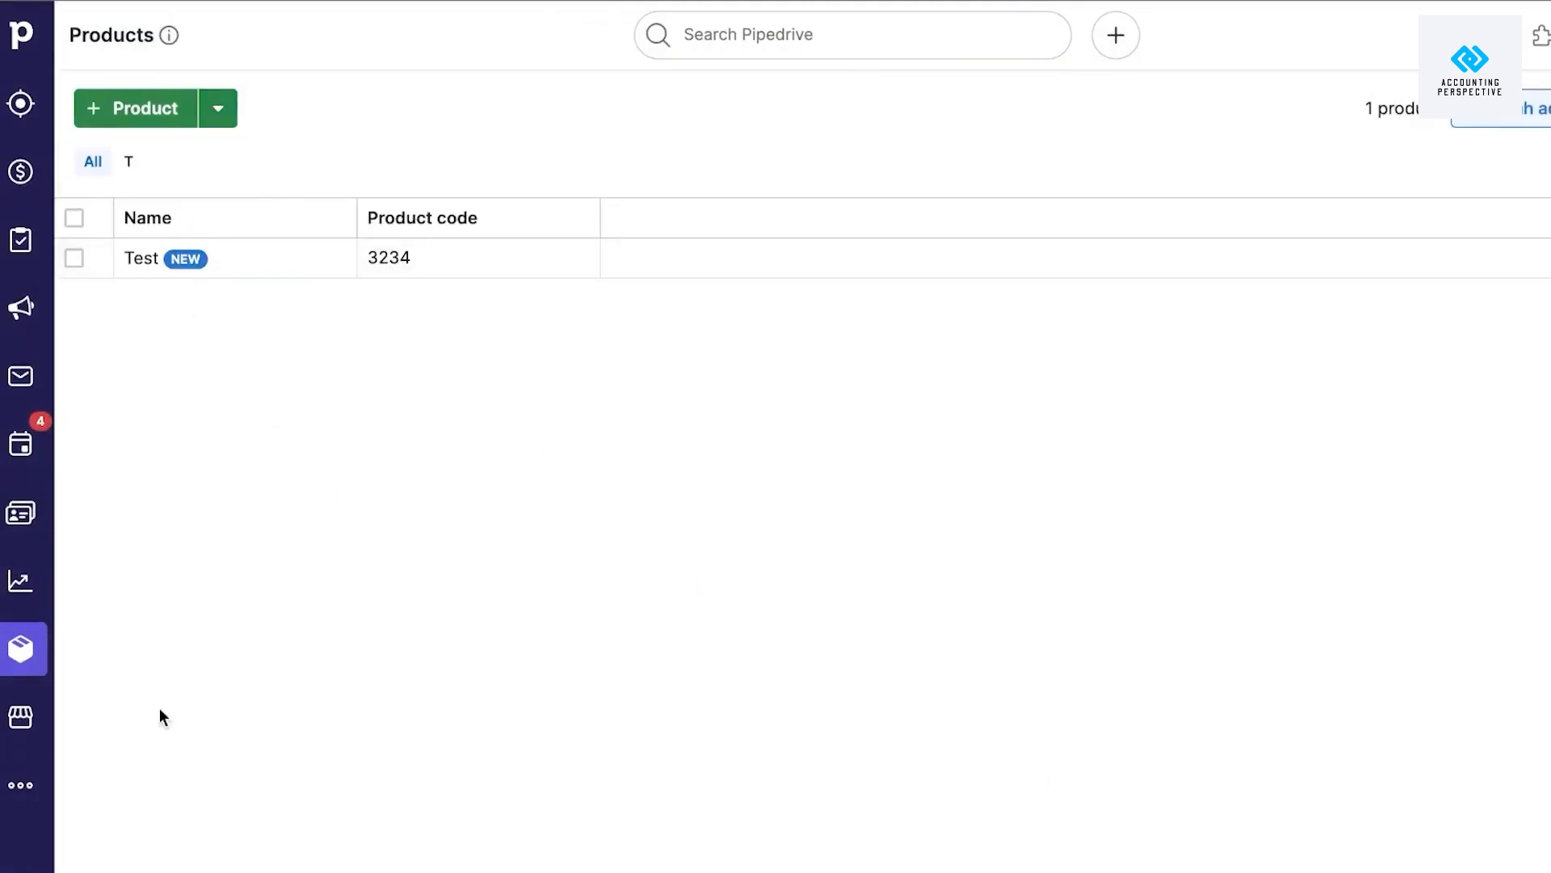
# Dismiss the Marketplace welcome and browse the recommended and Pipedrive-built integrations.
pyautogui.click(18, 723)
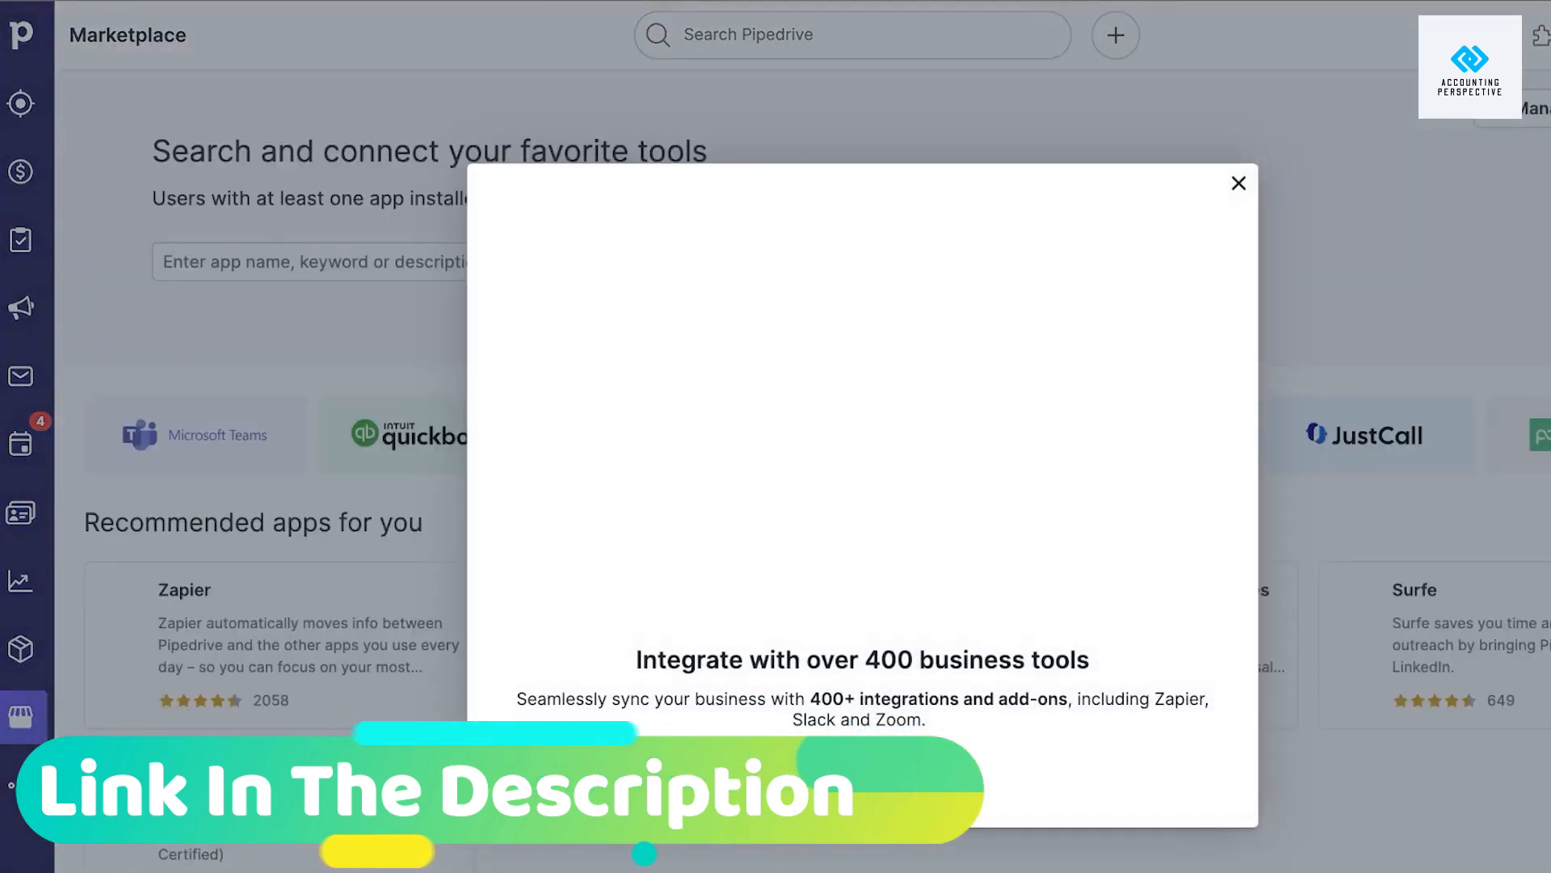
pyautogui.click(880, 782)
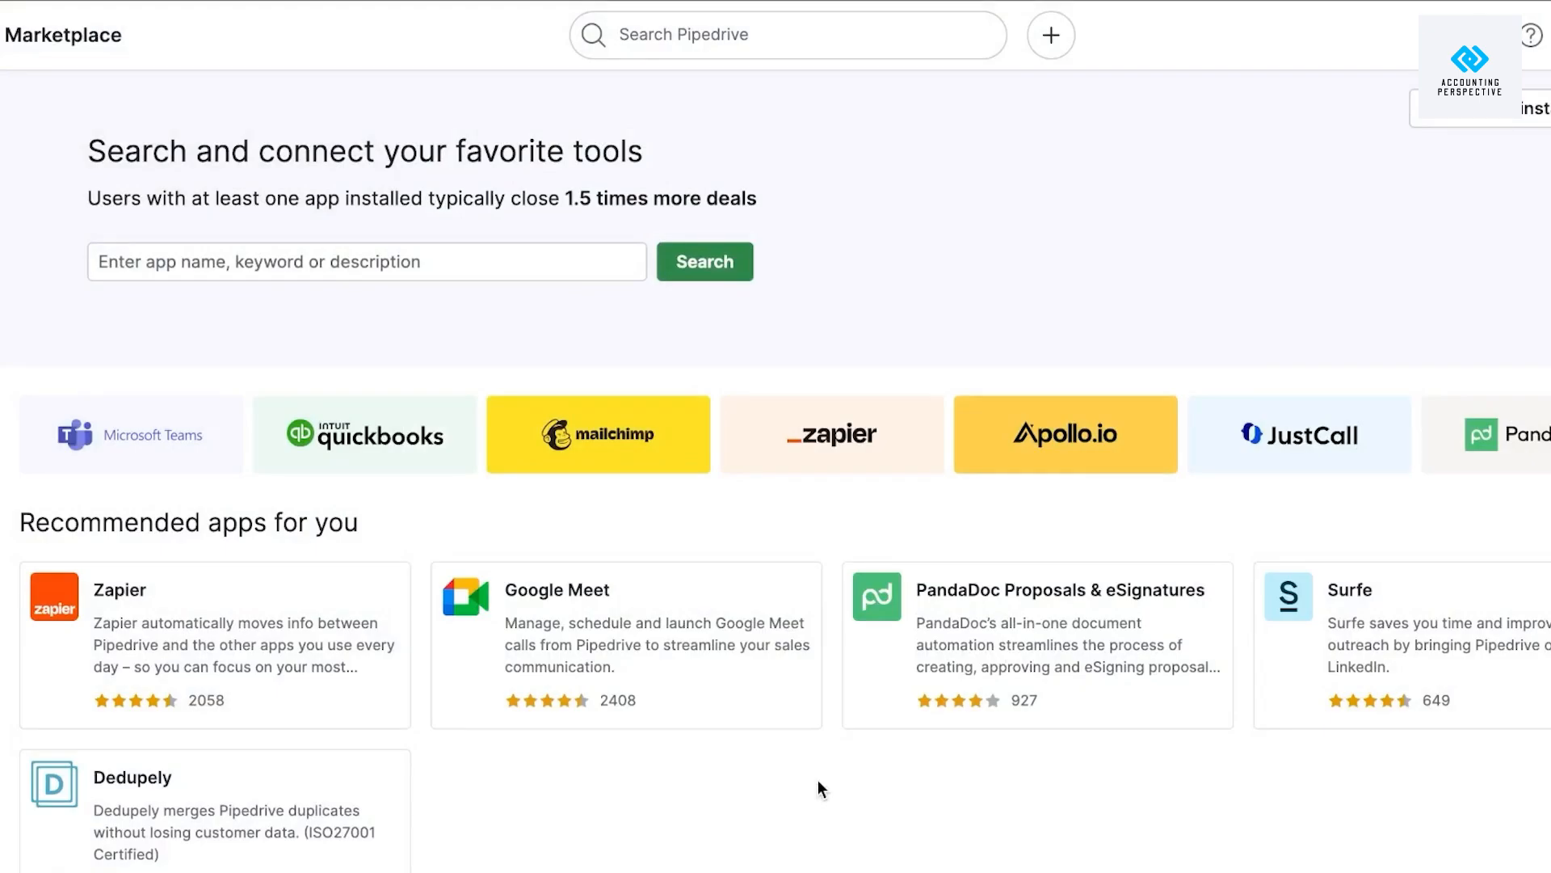
pyautogui.scroll(-15, 818, 784)
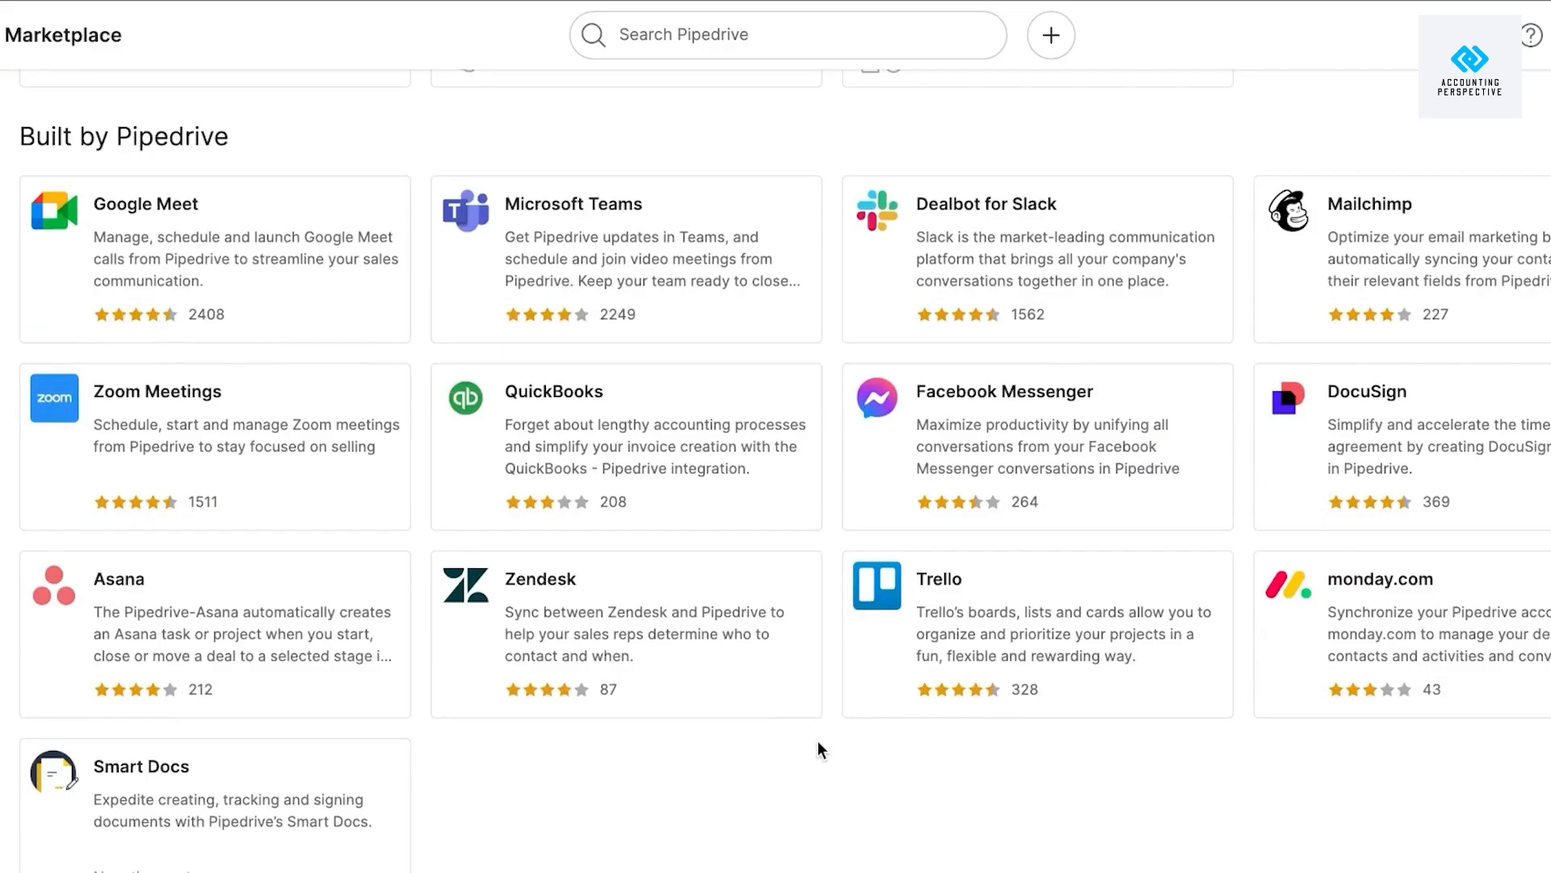
pyautogui.scroll(10, 818, 740)
pyautogui.scroll(-10, 818, 740)
pyautogui.scroll(15, 817, 740)
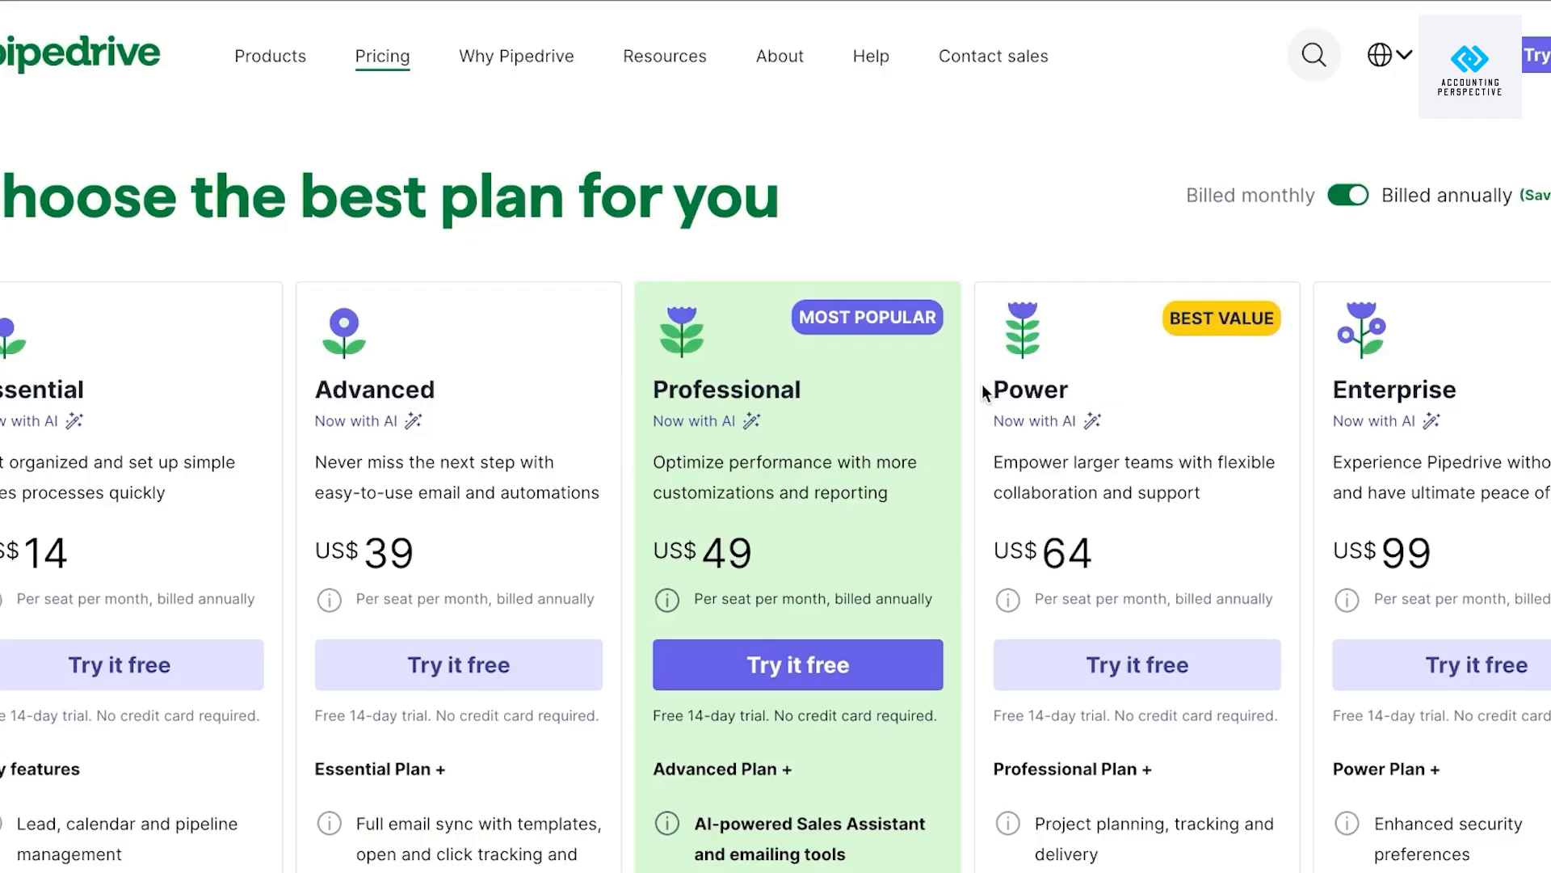
# Scroll the Pricing page to compare the Essential (US$14) through Enterprise (US$99) seat plans.
pyautogui.scroll(-2, 982, 385)
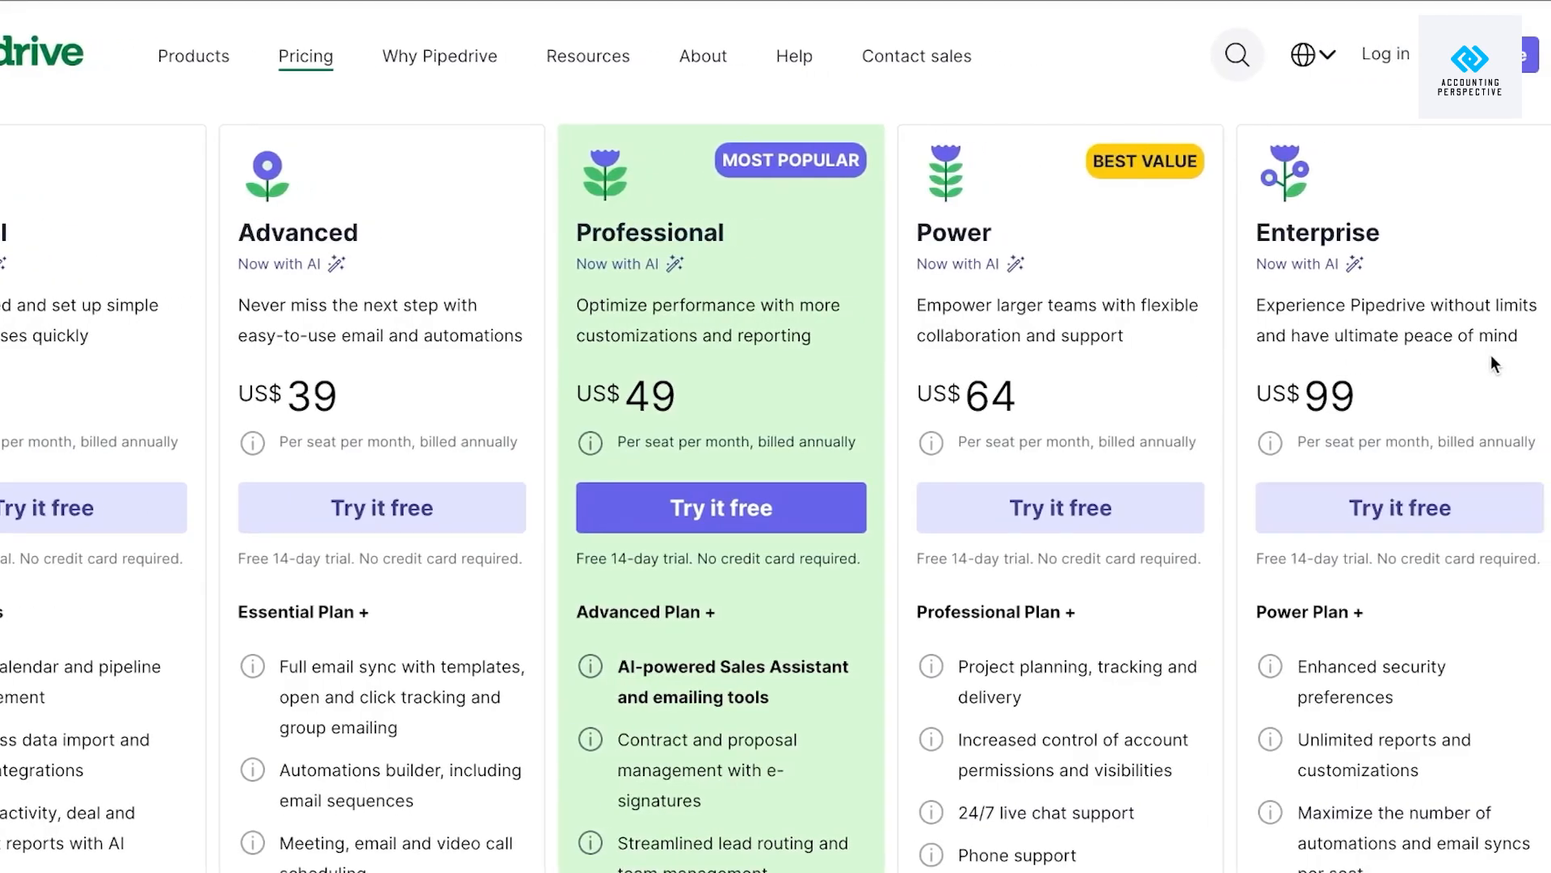
# Scroll through each plan's feature list, noting Professional's AI Sales Assistant and revenue forecasts.
pyautogui.scroll(-3, 980, 521)
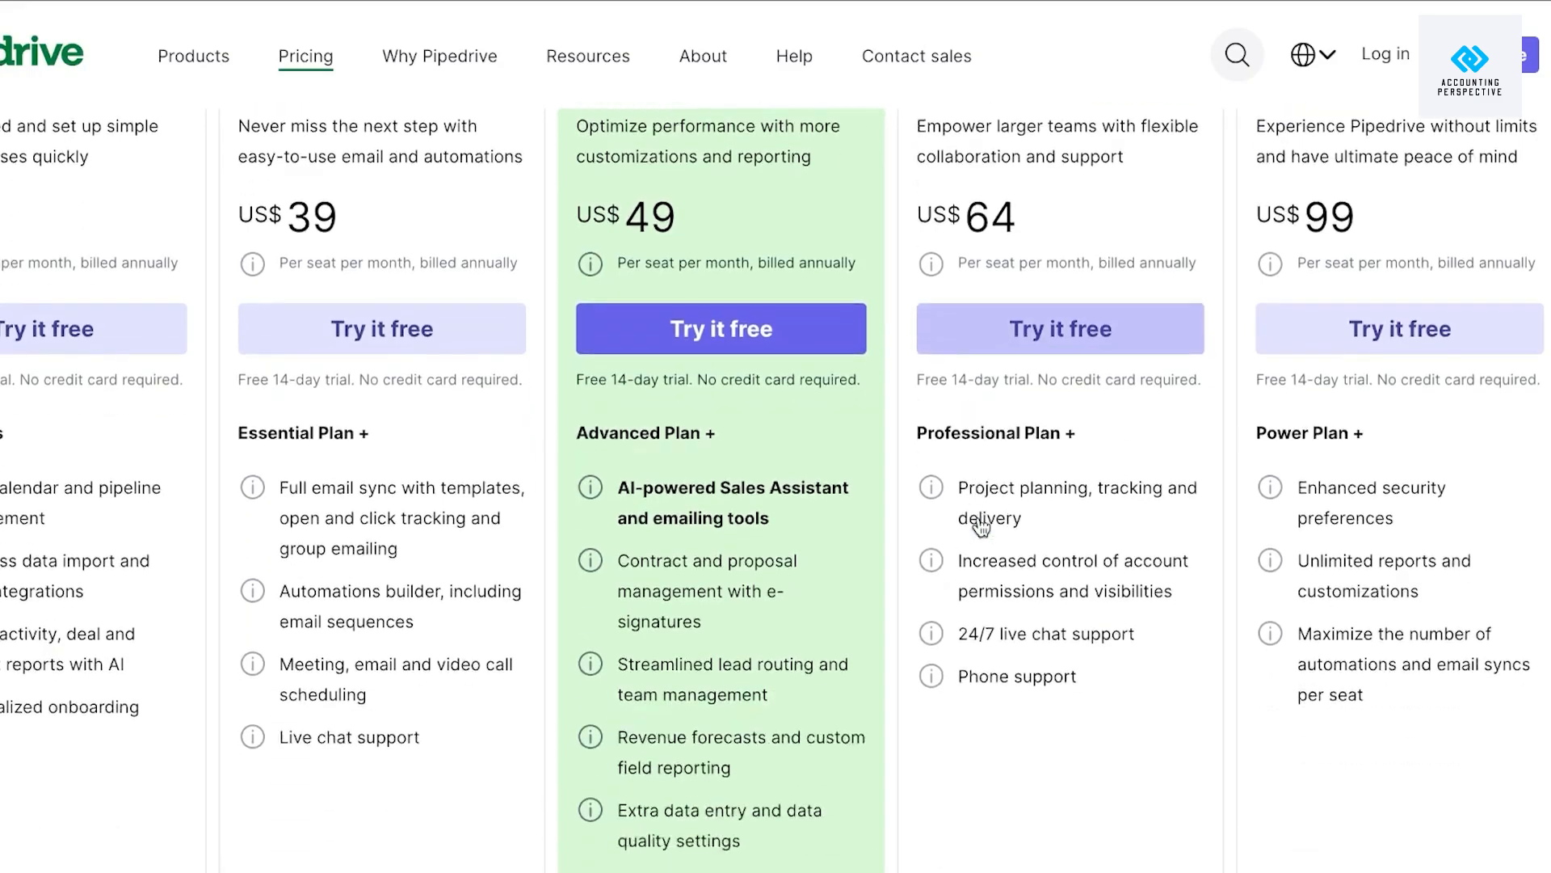
pyautogui.scroll(3, 977, 522)
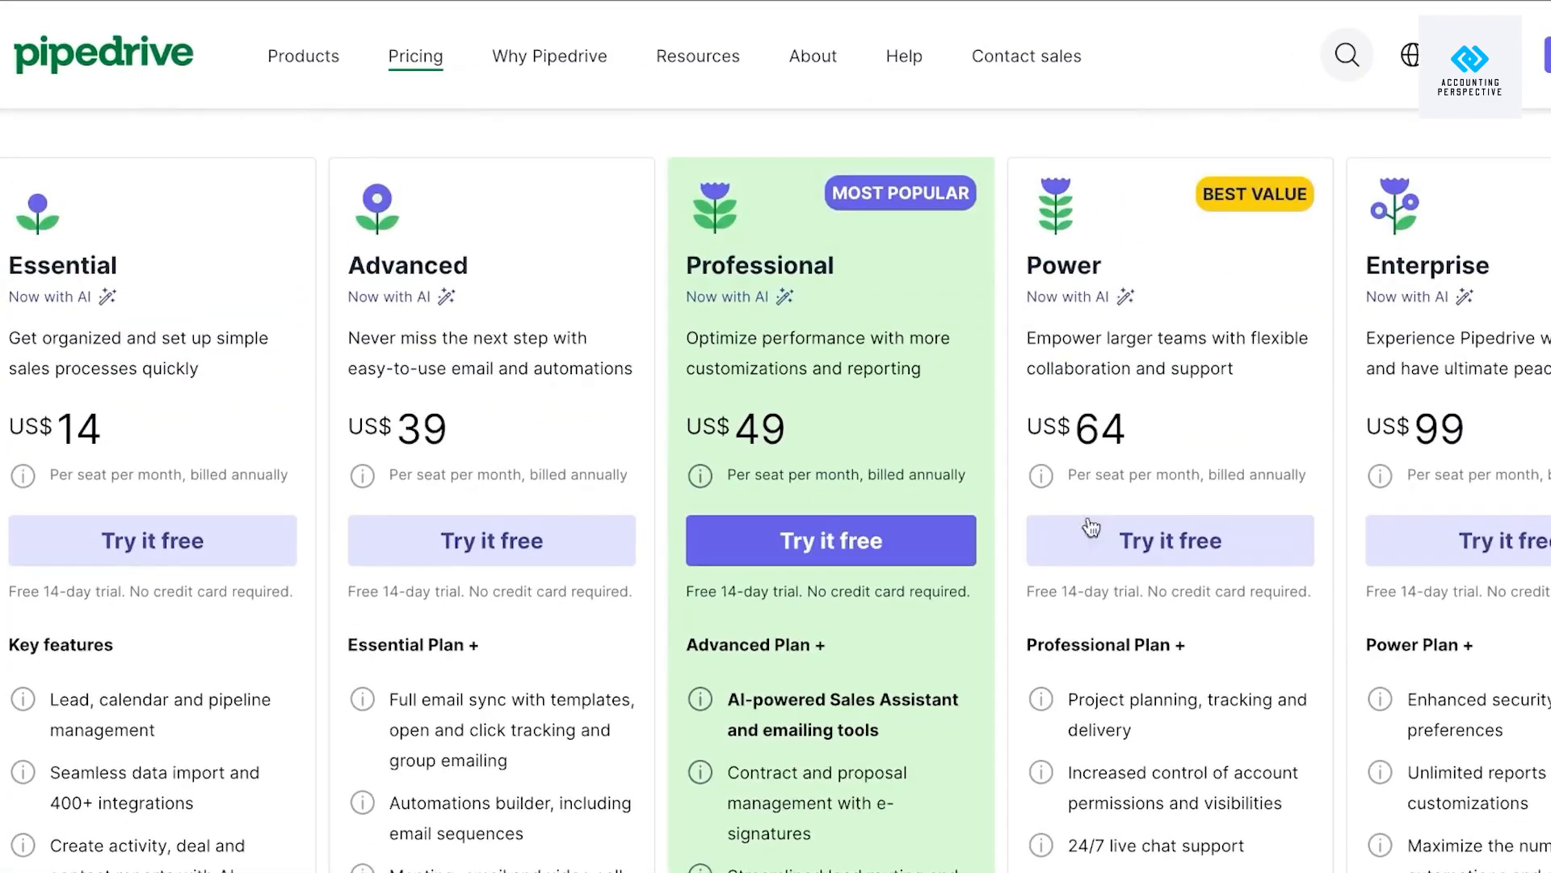
pyautogui.scroll(-5, 856, 389)
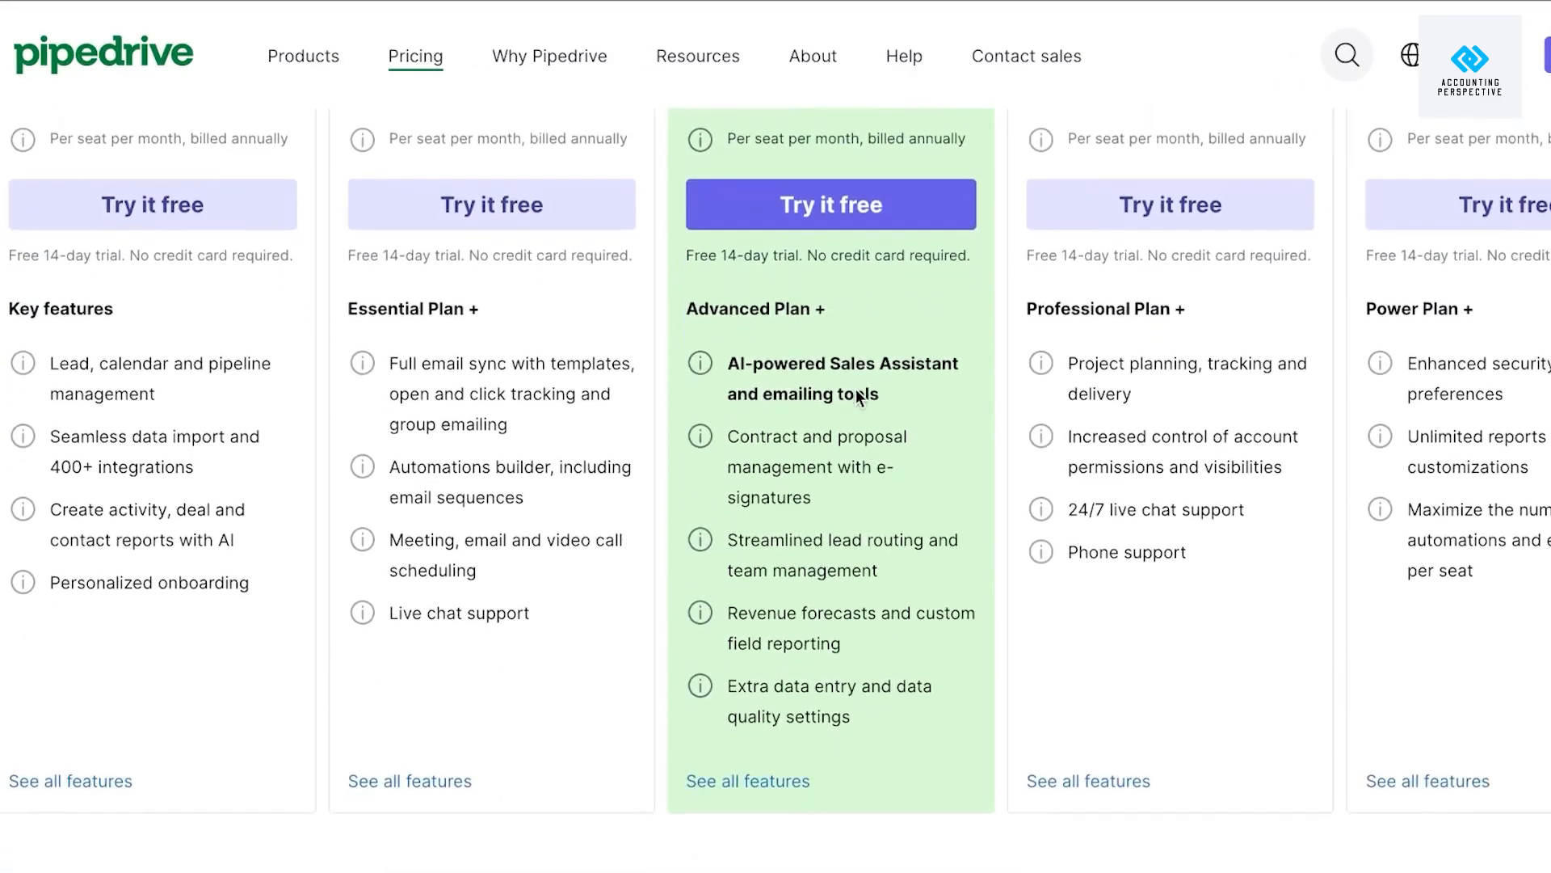